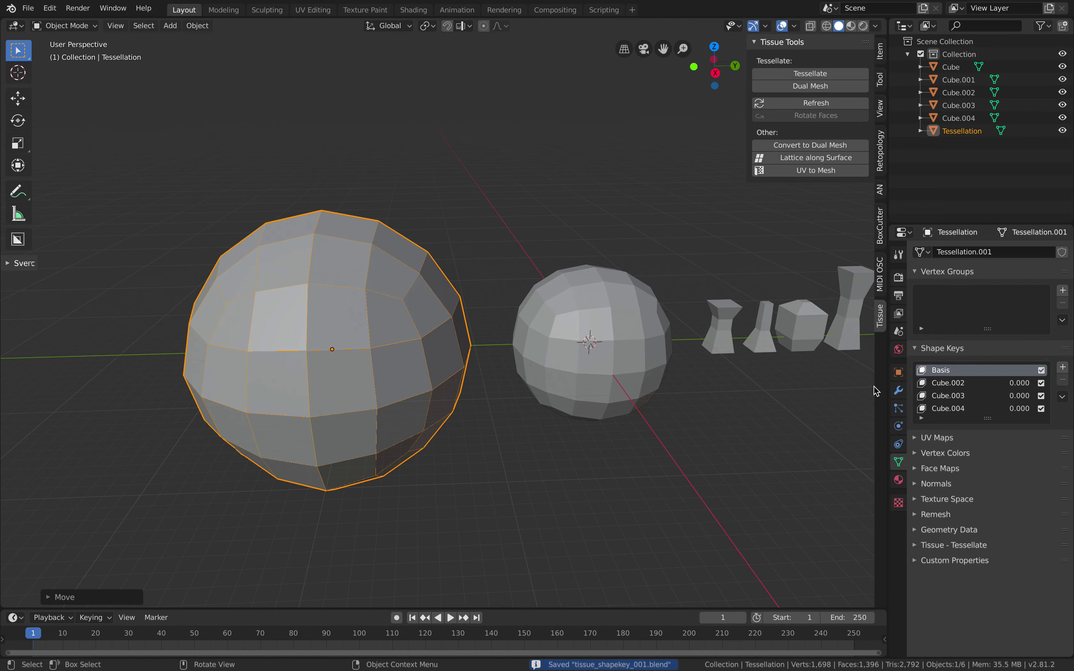
Raise the shape key values of the tessellated sphere and save the file
left_click_drag(1019, 382, 1028, 408)
middle_click_drag(590, 358, 597, 362)
key("ctrl+s")
middle_click_drag(443, 334, 463, 297, "ctrl")
Add a level 2 Subdivision Surface to the tessellated sphere
key("ctrl+2")
scroll(460, 287, "up", 4)
scroll(459, 287, "down", 5)
Set the tessellated sphere's shape keys to 0.708 for Cube.002, 0.000 for Cube.003 and 0.396 for Cube.004, and save the file
mouse_move(1019, 395)
left_mouse_down()
mouse_move(914, 395)
mouse_move(1024, 396)
mouse_move(1046, 383)
mouse_move(1034, 383)
mouse_move(1072, 405)
mouse_move(997, 395)
mouse_move(1022, 396)
left_mouse_up()
middle_click_drag(417, 325, 577, 311)
scroll(443, 353, "up", 2)
left_click_drag(1025, 387, 1012, 408)
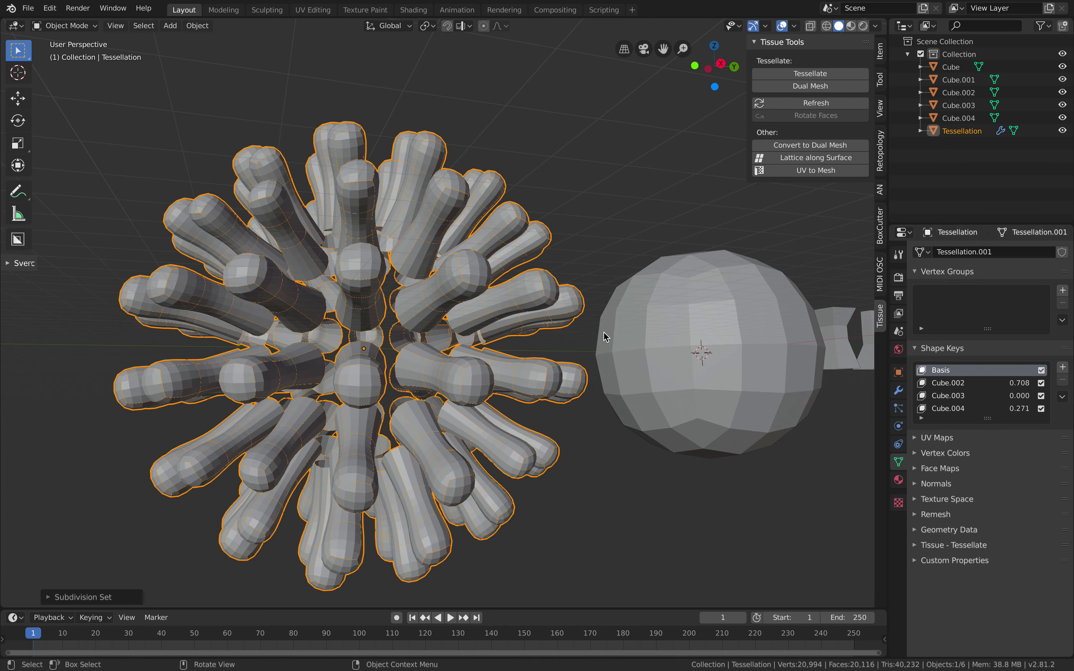
middle_click_drag(604, 333, 581, 350)
scroll(581, 350, "down", 2)
left_click_drag(1012, 409, 1018, 409)
middle_click_drag(590, 301, 509, 356, "shift")
key("ctrl+s")
middle_click_drag(566, 327, 564, 311)
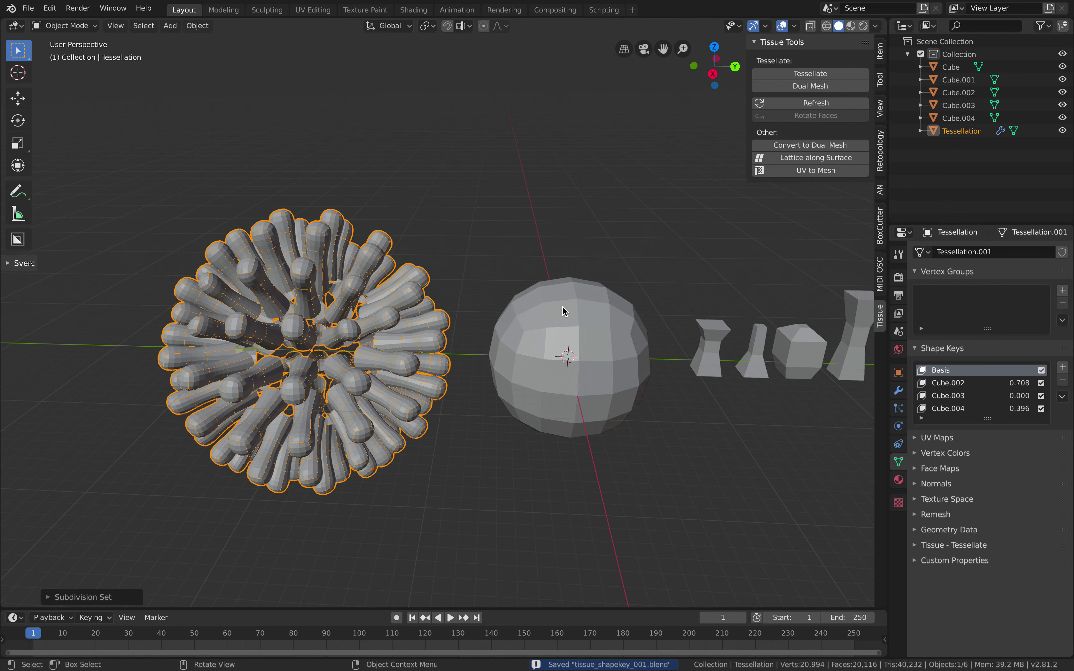
Clear the Tessellation object's location to centre it on the base sphere at the world origin
key("alt+g")
scroll(582, 313, "up", 3)
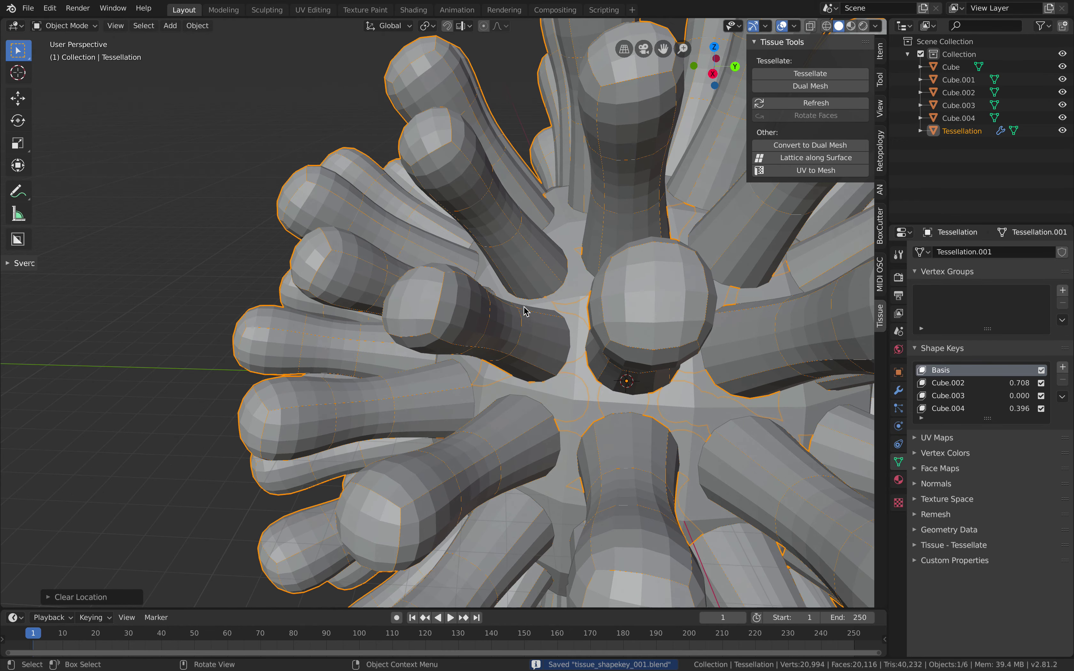
left_click(575, 371)
scroll(576, 375, "down", 8)
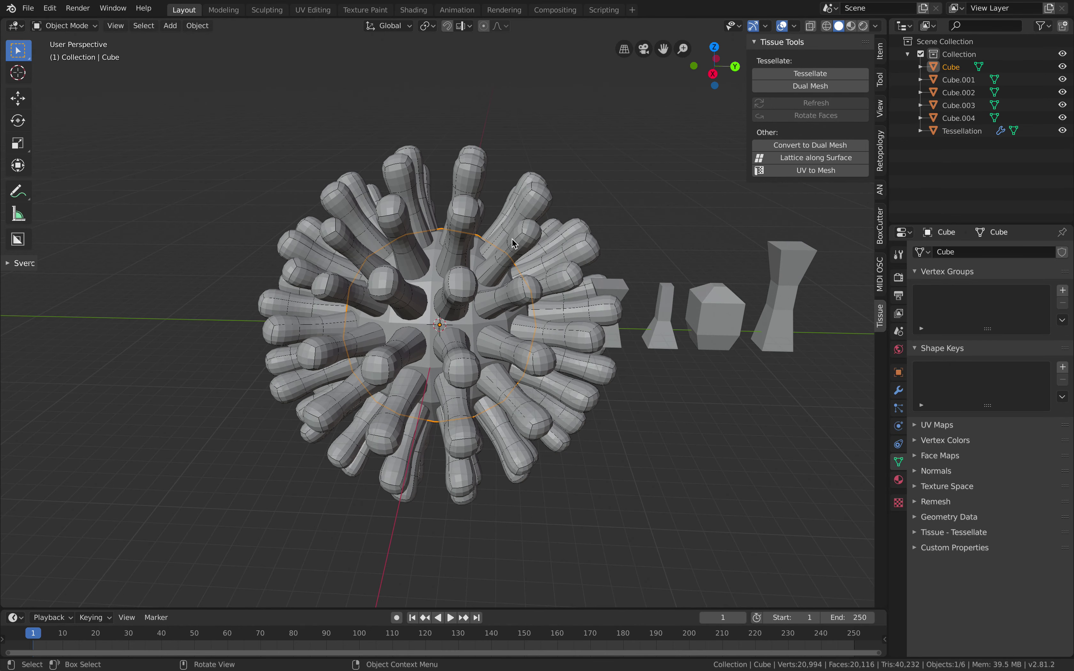
Duplicate the tessellated spikes together with their core sphere and place the copy beside the original
left_click(478, 306)
left_click(478, 306, "shift")
left_click(479, 313)
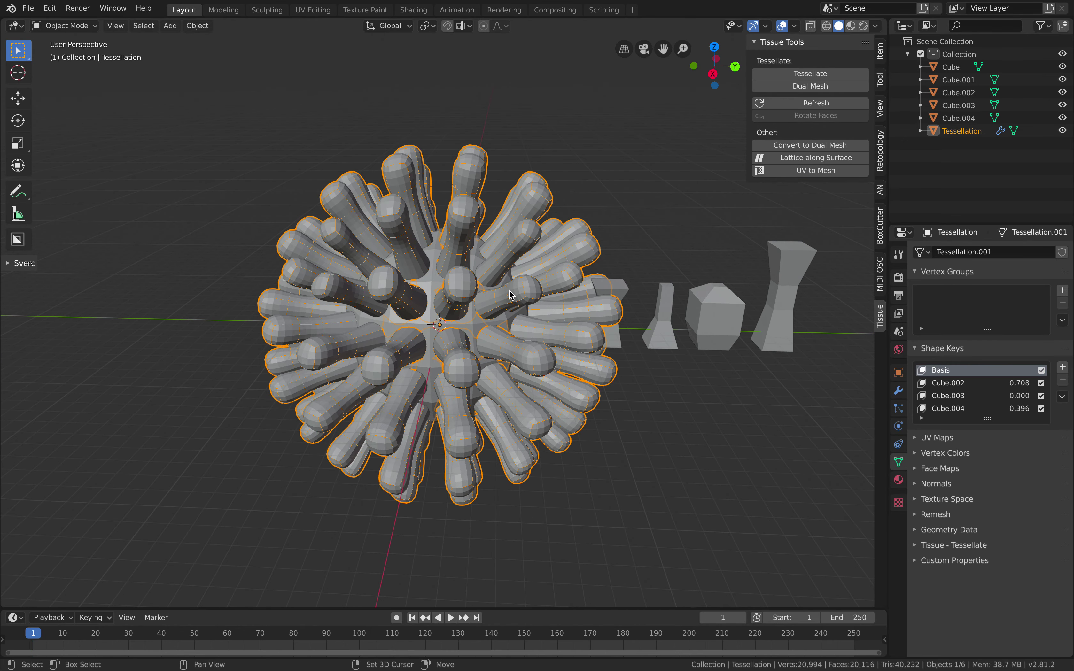
left_click(471, 325, "shift")
scroll(527, 329, "down", 4)
key("shift+d")
left_click(387, 311)
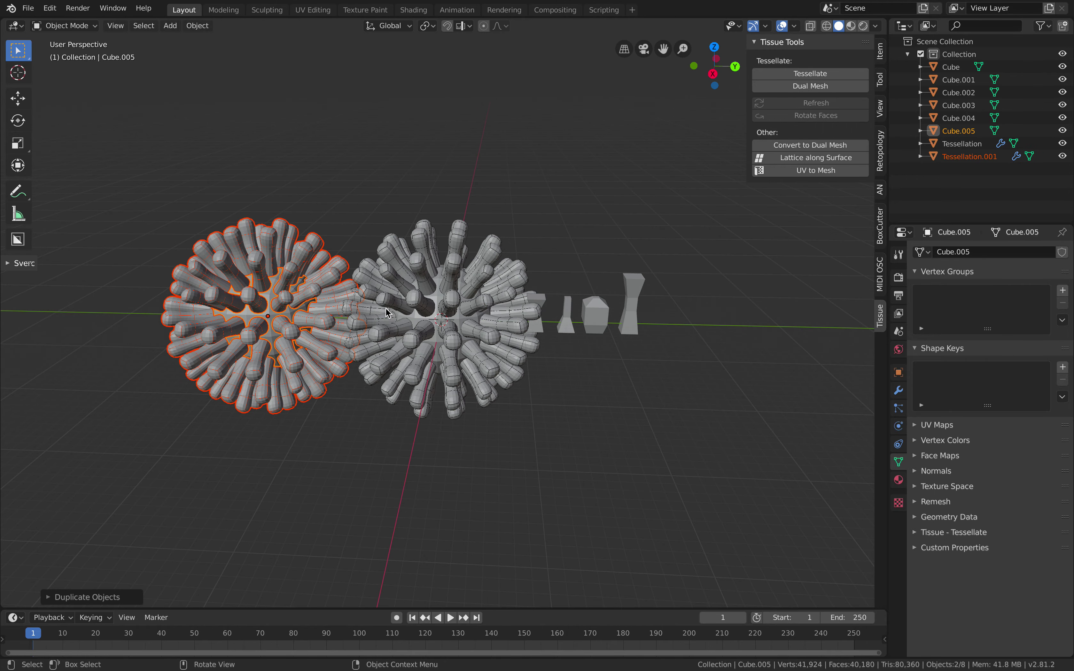
key("g")
left_click(364, 326)
scroll(462, 311, "up", 3)
middle_click_drag(341, 300, 520, 284, "shift")
Join the duplicated spikes and core into one mesh and set its shape keys Cube.003 to 0.521 and Cube.002 to 0.646
key("ctrl+j")
middle_click_drag(431, 280, 388, 270)
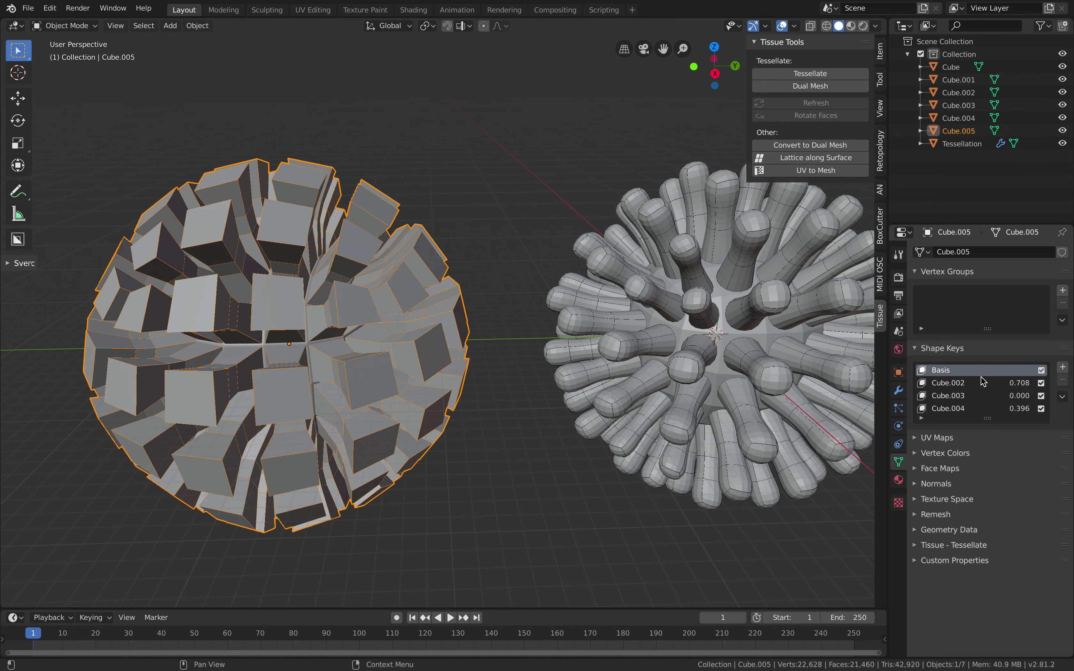
mouse_move(1003, 395)
left_mouse_down()
mouse_move(1035, 396)
mouse_move(1004, 396)
mouse_move(1020, 396)
left_mouse_up()
mouse_move(420, 284)
middle_mouse_down()
mouse_move(418, 243)
mouse_move(426, 266)
middle_mouse_up()
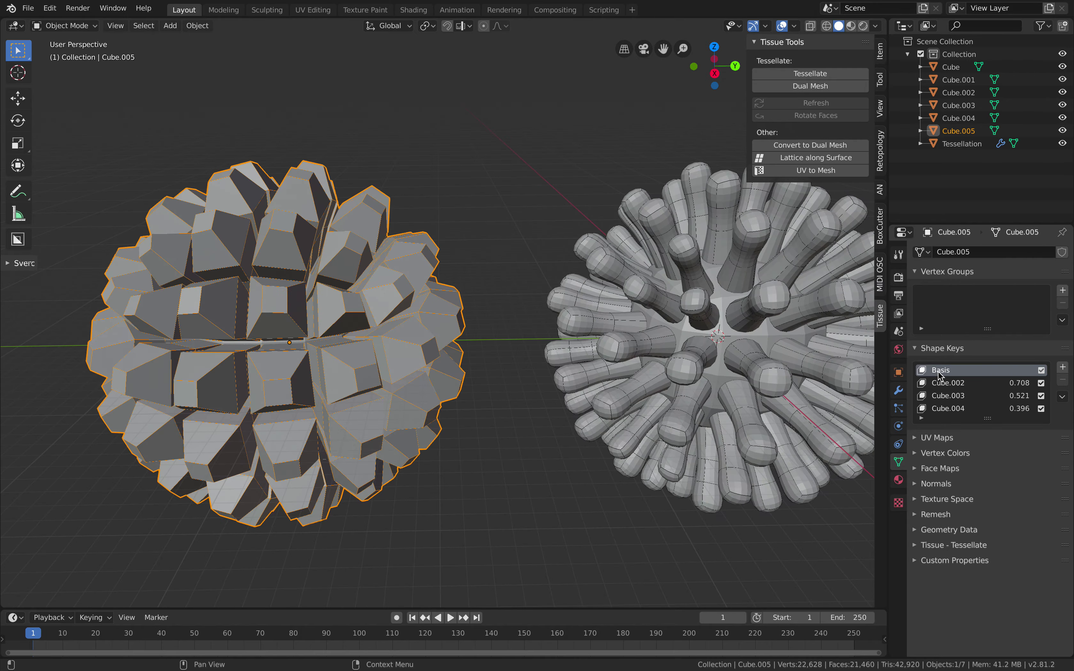
left_click_drag(1018, 385, 1004, 385)
Duplicate the joined sphere along the Y axis and place the copy next to it
scroll(570, 298, "down", 2)
key("shift+d")
key("y")
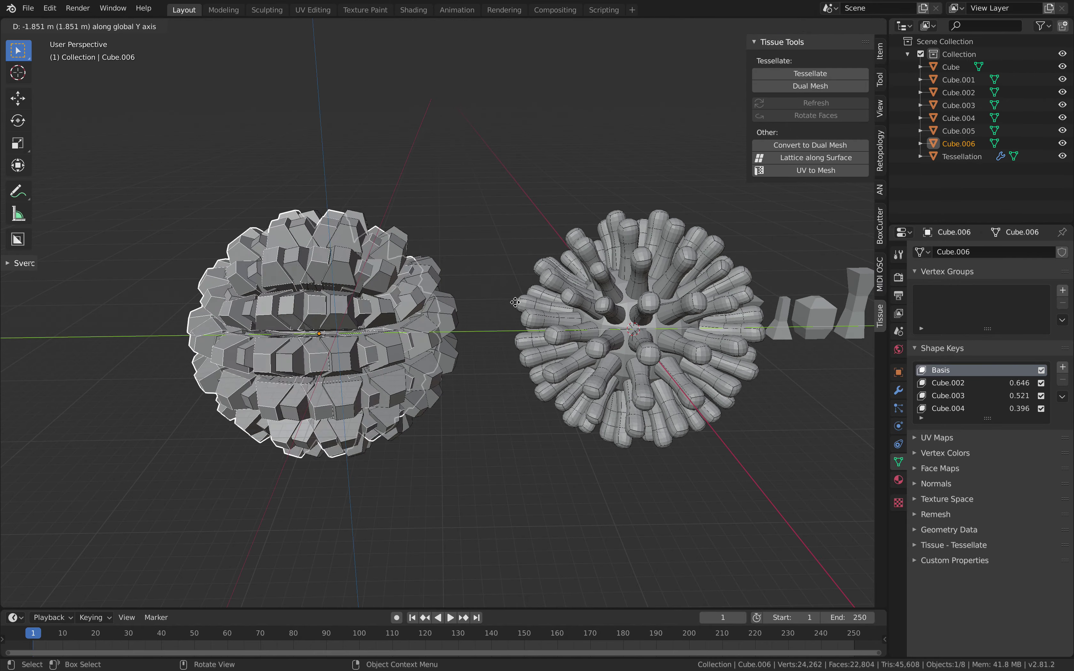
left_click(319, 304)
middle_click_drag(320, 303, 471, 303, "shift")
Set the new copy's Cube.003 shape key to 0.777 and its range from -10 to 10
left_click_drag(998, 382, 991, 451)
left_click(961, 395)
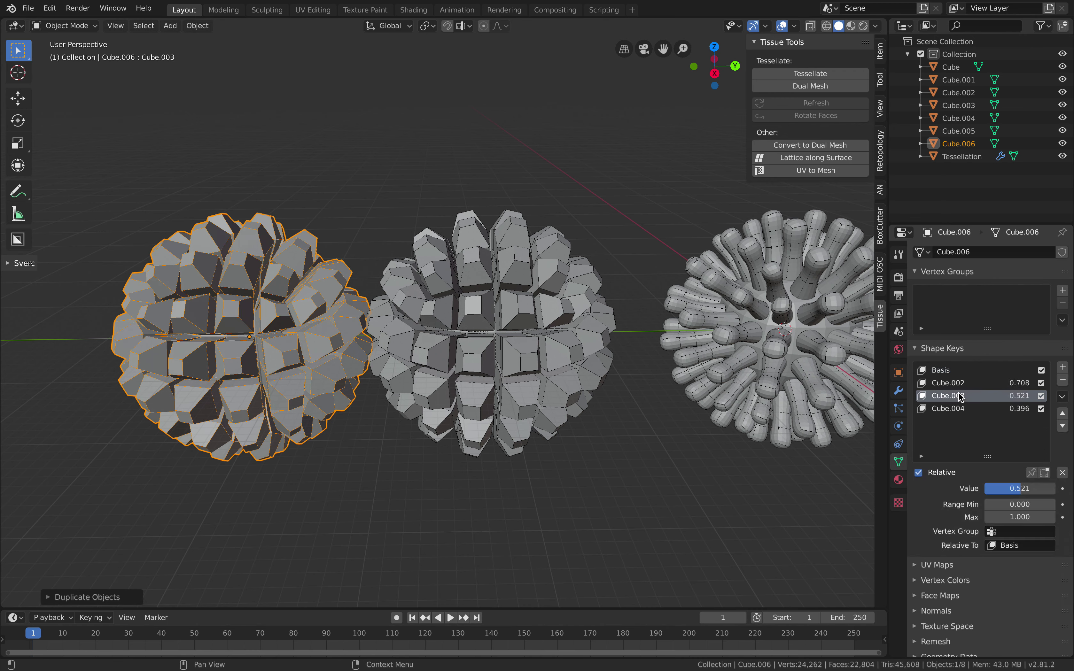
left_click(918, 472)
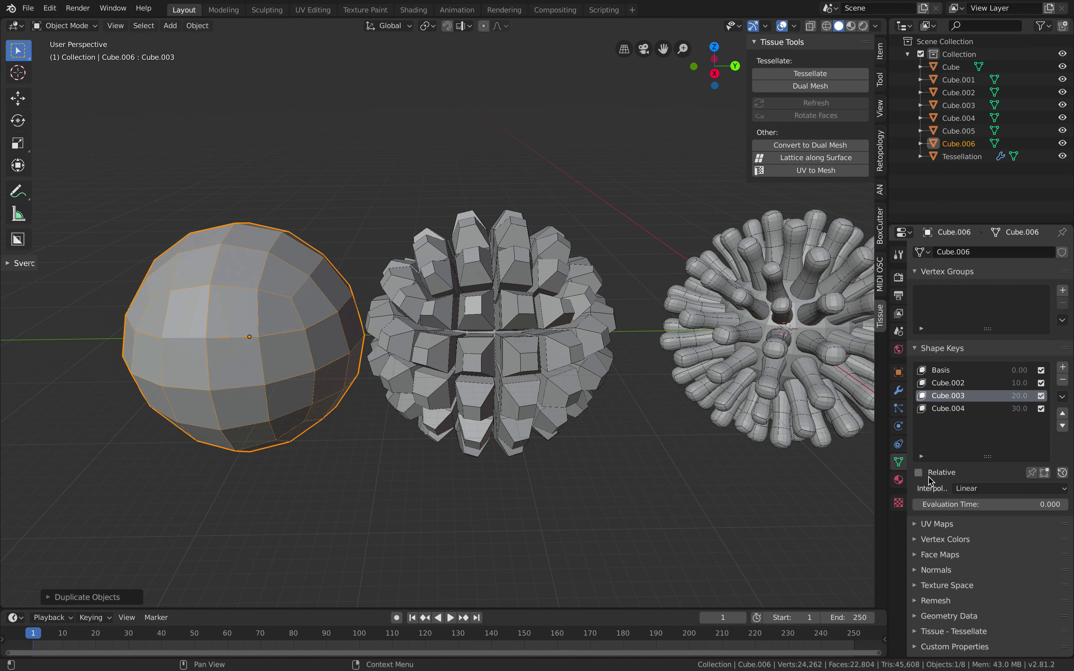
left_click(918, 473)
mouse_move(1034, 488)
left_mouse_down()
mouse_move(1020, 489)
mouse_move(1041, 489)
left_mouse_up()
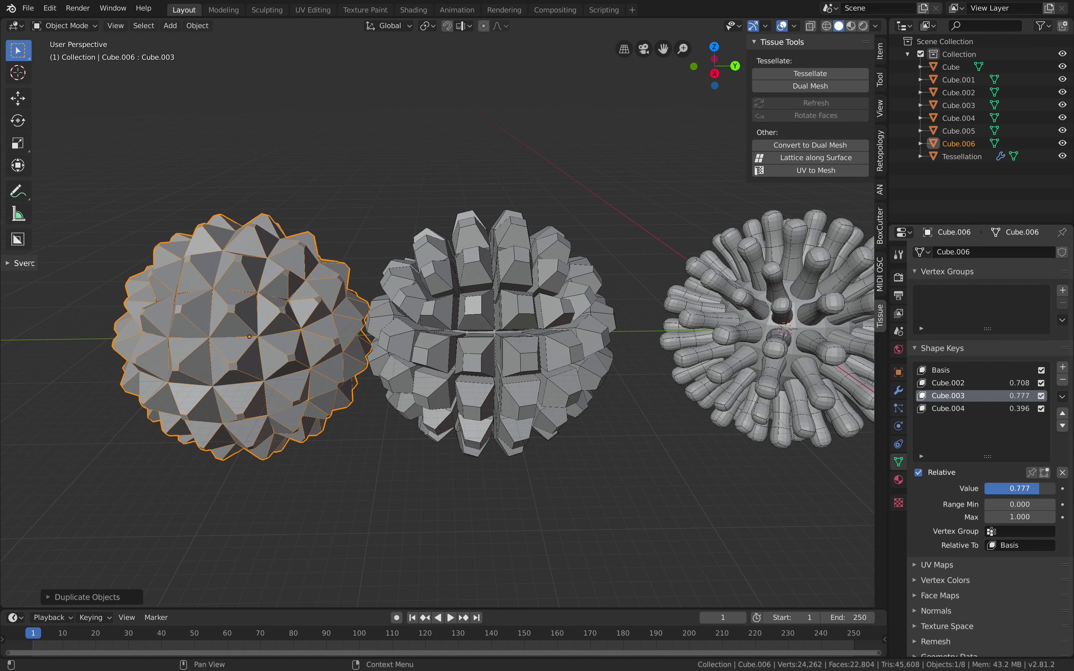
left_click(918, 472)
left_click(918, 472)
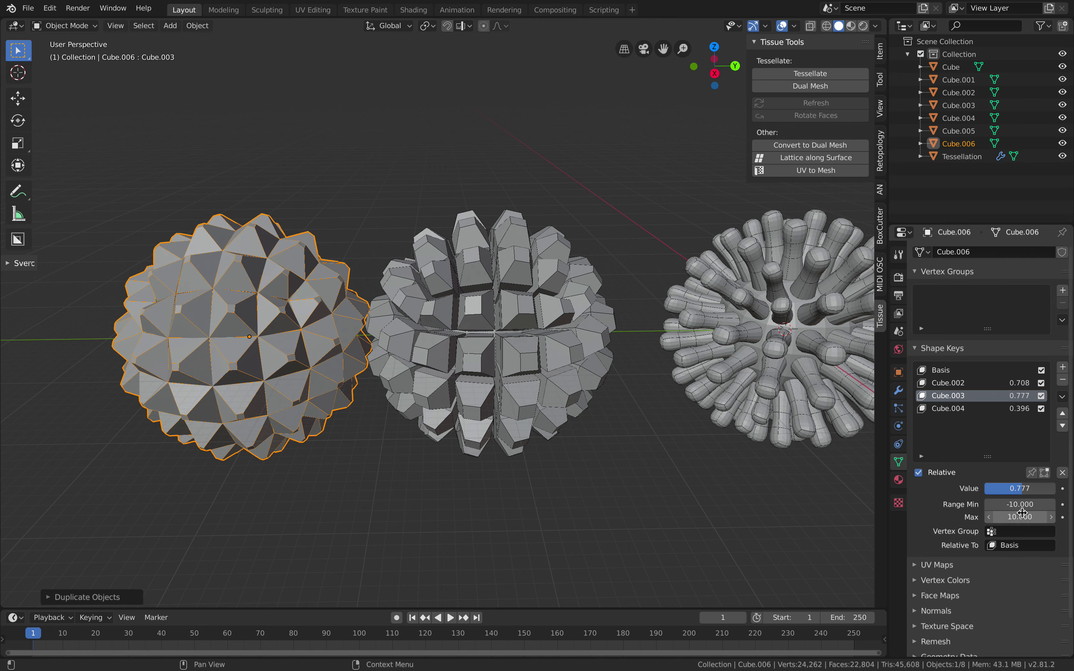
Set the copy's shape keys to 1.131 for Cube.003, 0.652 for Cube.004 and 0.133 for Cube.002
left_click_drag(1020, 490, 1072, 517)
left_click(1006, 409)
mouse_move(1013, 489)
left_mouse_down()
mouse_move(1022, 489)
mouse_move(990, 504)
mouse_move(1052, 517)
mouse_move(1006, 489)
left_mouse_up()
left_click(1004, 384)
Move the reshaped copy farther away from the neighbouring sphere and save the file
scroll(545, 343, "down", 2)
key("g")
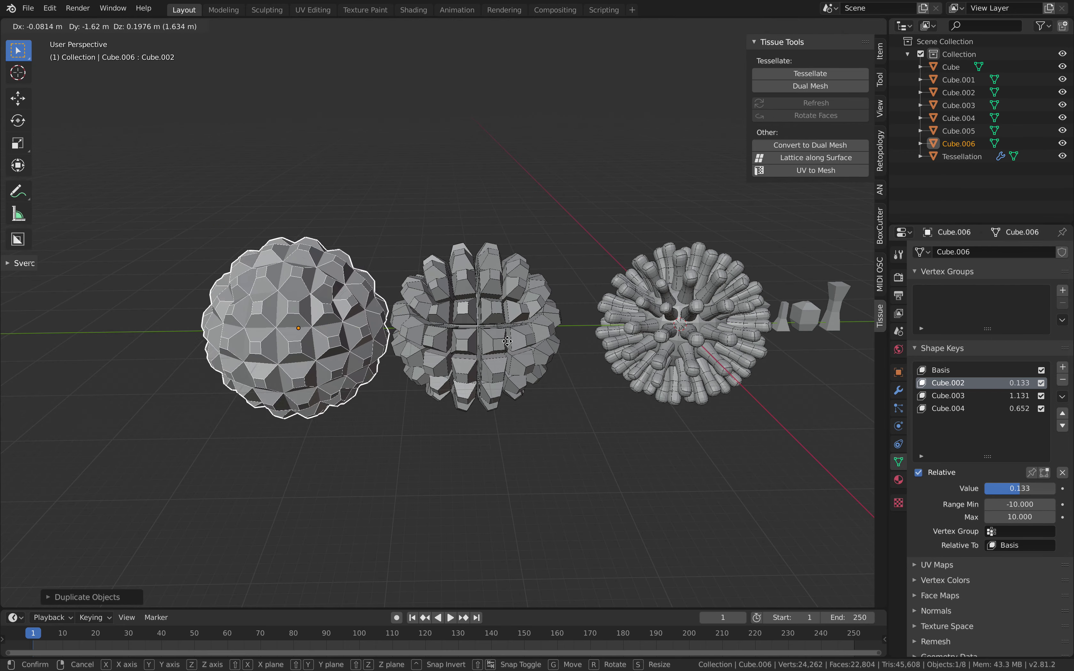
left_click(487, 346)
key("ctrl+s")
middle_click_drag(487, 345, 502, 333)
Duplicate the outermost sphere along the Y axis and place the copy at the end of the row
key("a")
key("a")
left_click(300, 314)
key("shift+d")
key("y")
left_click(100, 317)
middle_click_drag(264, 311, 310, 313, "shift")
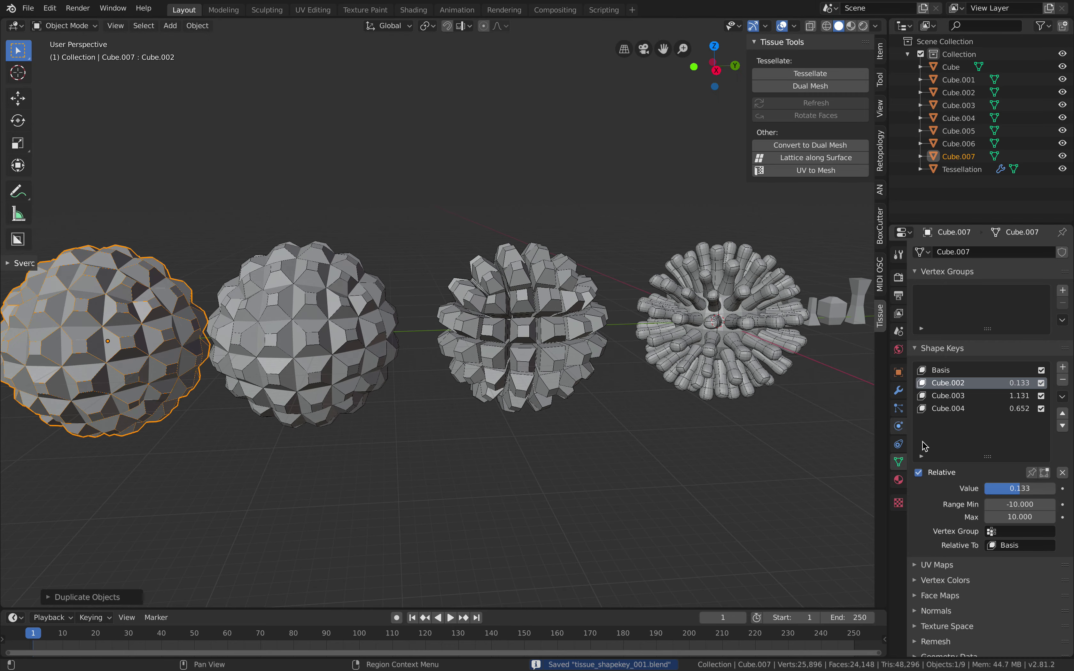
Set the newest copy's shape keys to 2.965 for Cube.002, -5.952 for Cube.003 and -0.598 for Cube.004
left_click_drag(1018, 489, 1042, 488)
left_click(1023, 398)
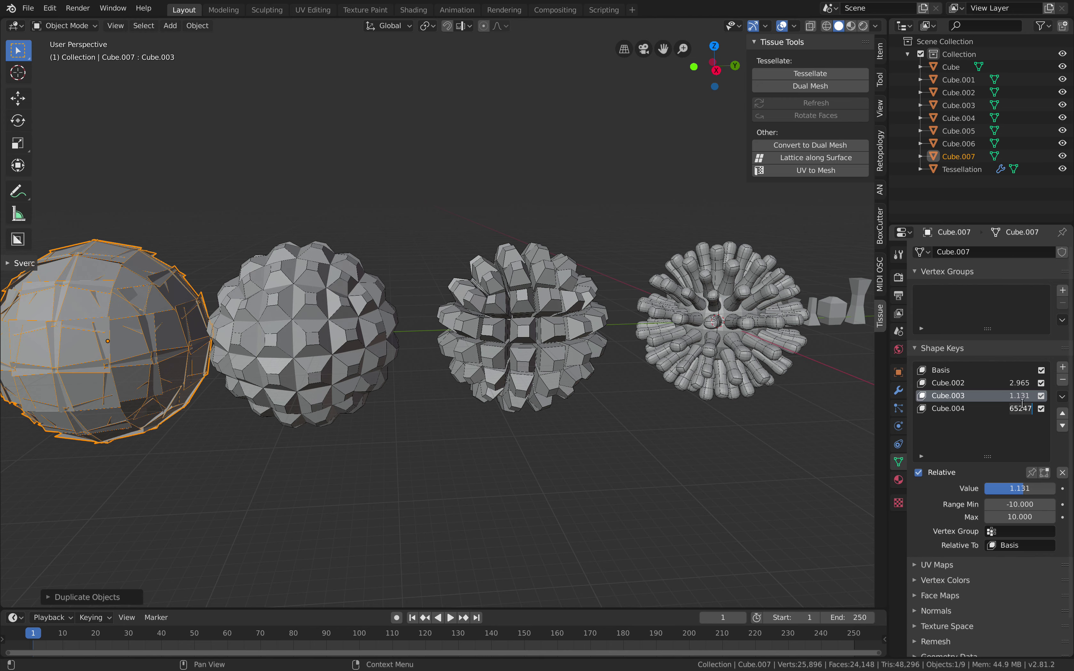
mouse_move(1023, 399)
left_mouse_down()
mouse_move(937, 398)
mouse_move(1065, 408)
mouse_move(1010, 408)
left_mouse_up()
Move the jagged sphere farther outward along the Y axis, clear of its neighbour
scroll(427, 390, "down", 1)
key("g")
key("y")
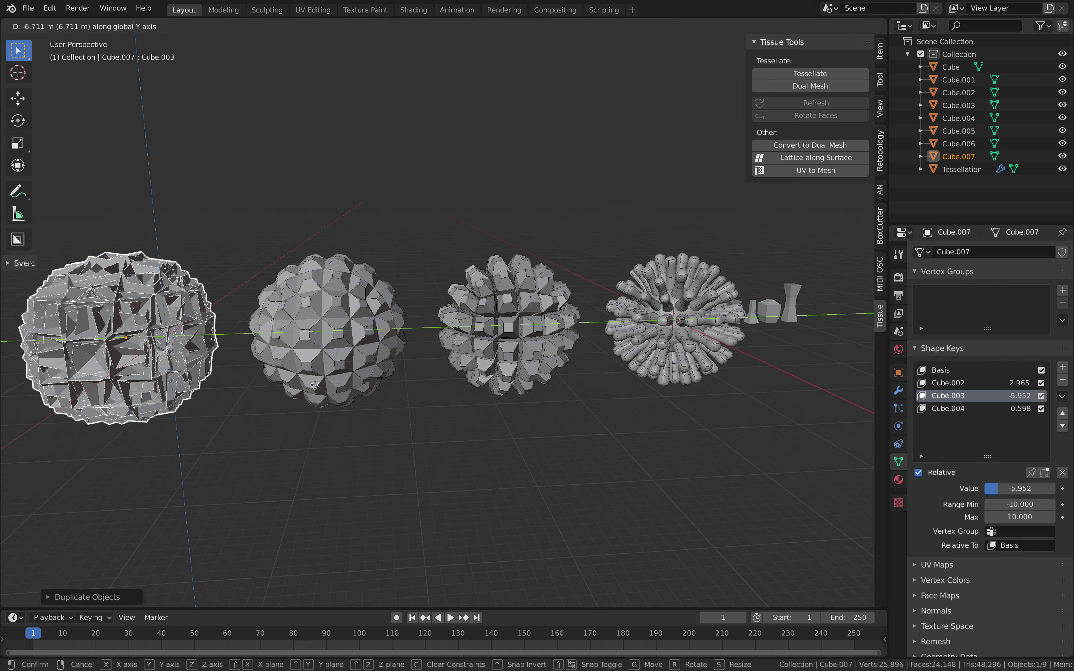
left_click(316, 386)
Switch the sphere Cube.006 to absolute shape keys with an evaluation time of 11.600 and save the file
left_click(338, 332)
left_click(919, 472)
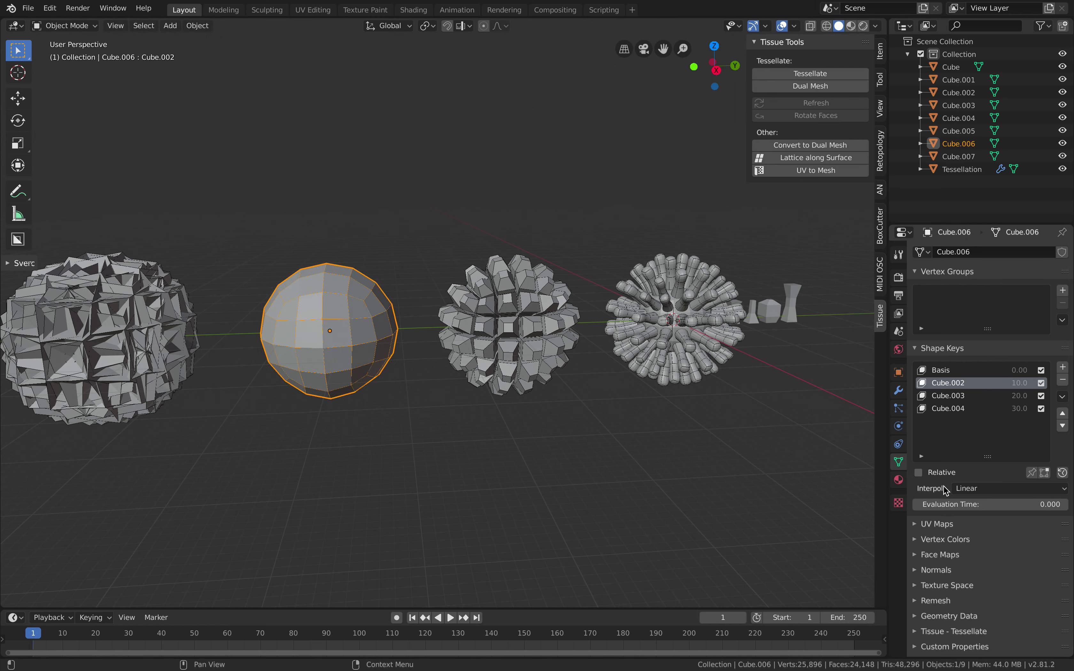
mouse_move(947, 505)
left_mouse_down()
mouse_move(989, 505)
mouse_move(948, 504)
left_mouse_up()
middle_click_drag(388, 328, 378, 335)
scroll(387, 339, "up", 2)
left_click(388, 338)
scroll(398, 276, "down", 2)
key("ctrl+s")
Look over the row of spheres, select the jagged one and save the file
left_click(538, 295)
middle_click_drag(406, 284, 537, 295, "shift")
scroll(538, 295, "up", 2)
scroll(390, 300, "down", 2)
key("ctrl+s")
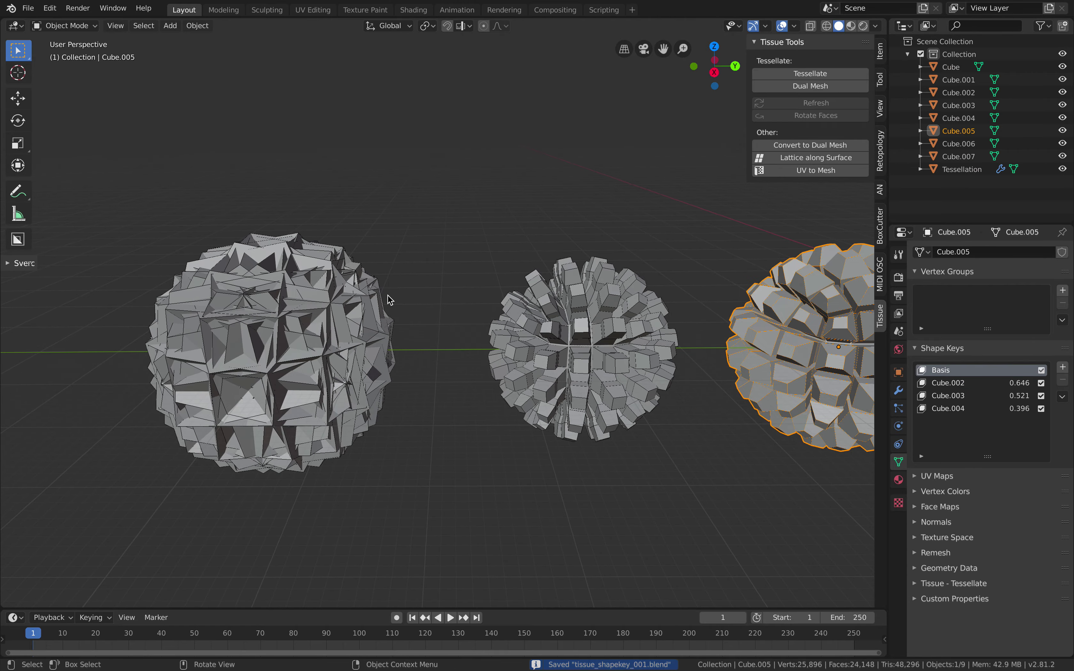
left_click(379, 311)
key("ctrl+s")
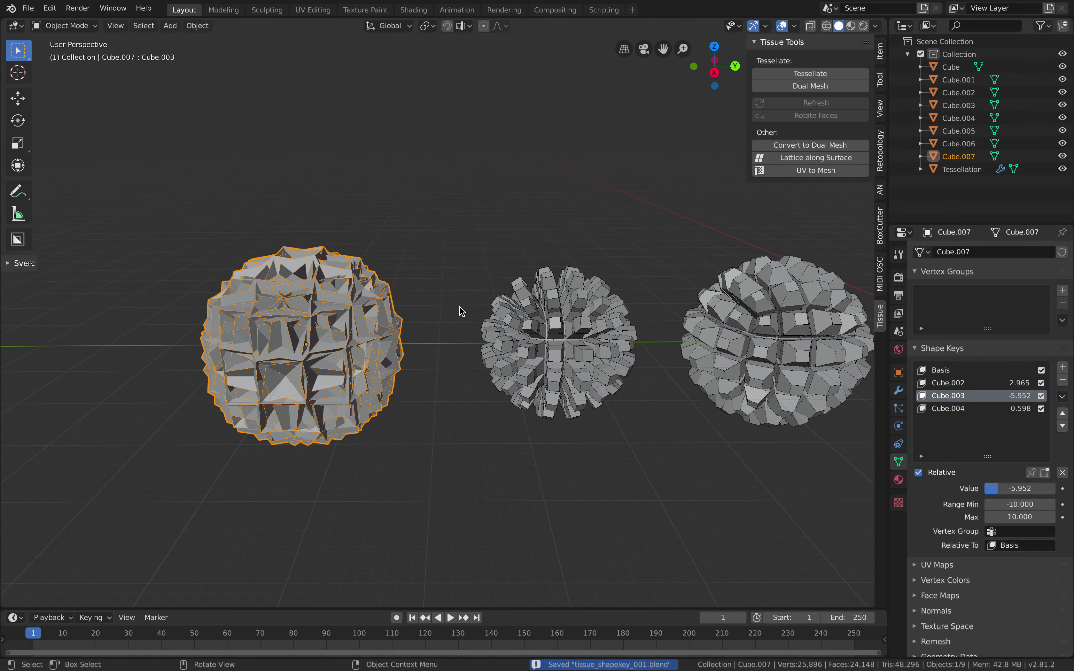
Duplicate the jagged sphere beside the original and put the copy into Sculpt Mode
key("shift+d")
left_click(237, 290)
middle_click_drag(238, 290, 361, 289, "shift")
left_click(52, 27)
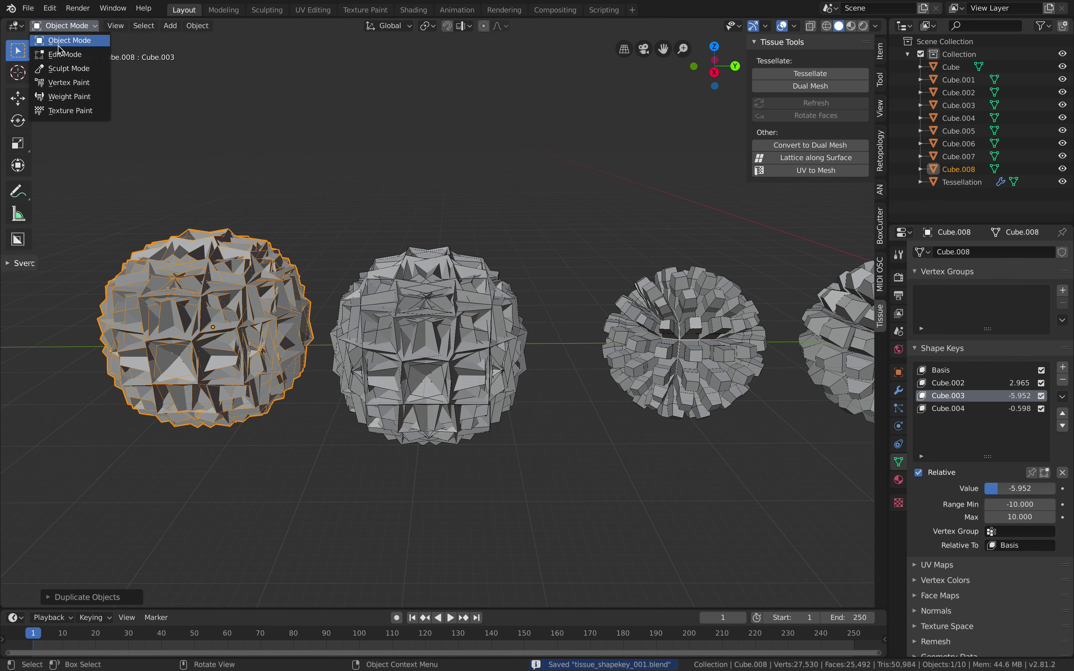
left_click(62, 69)
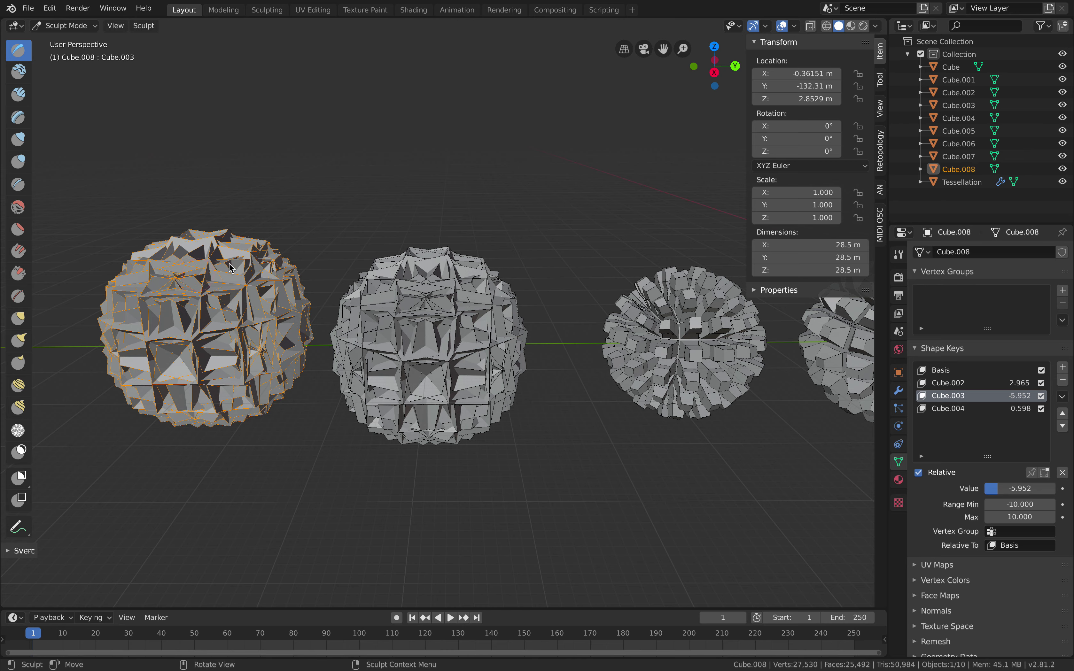
middle_click_drag(218, 272, 272, 256)
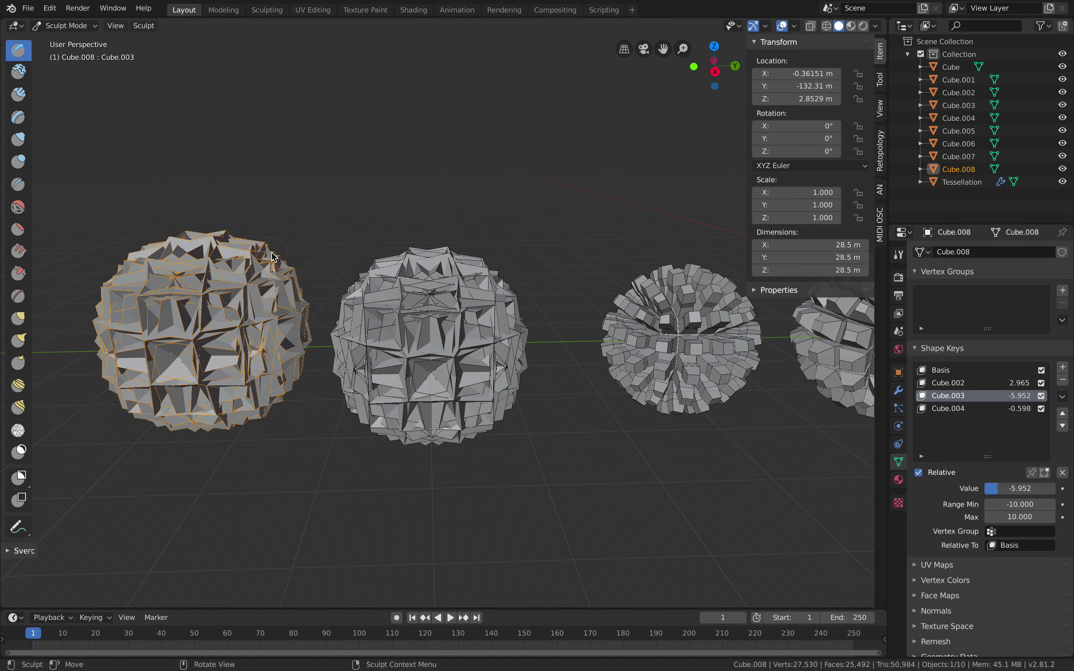
Show the tool settings and try a voxel Remesh on the duplicated jagged sphere
right_click(91, 28)
mouse_move(101, 36)
left_click(181, 47)
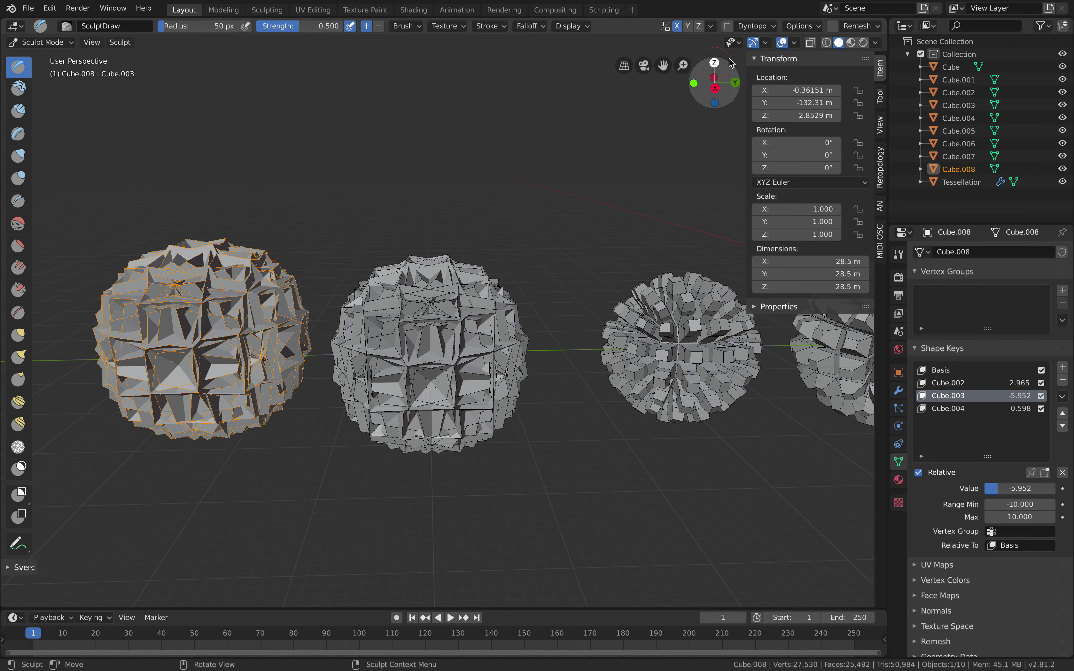
left_click(856, 28)
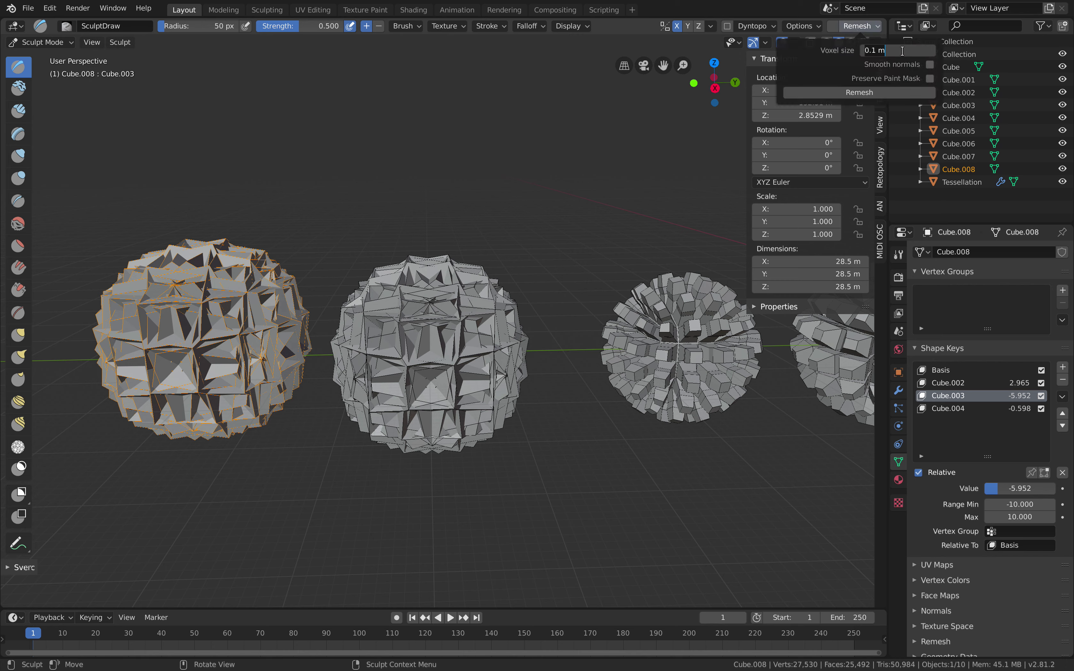
left_click(871, 94)
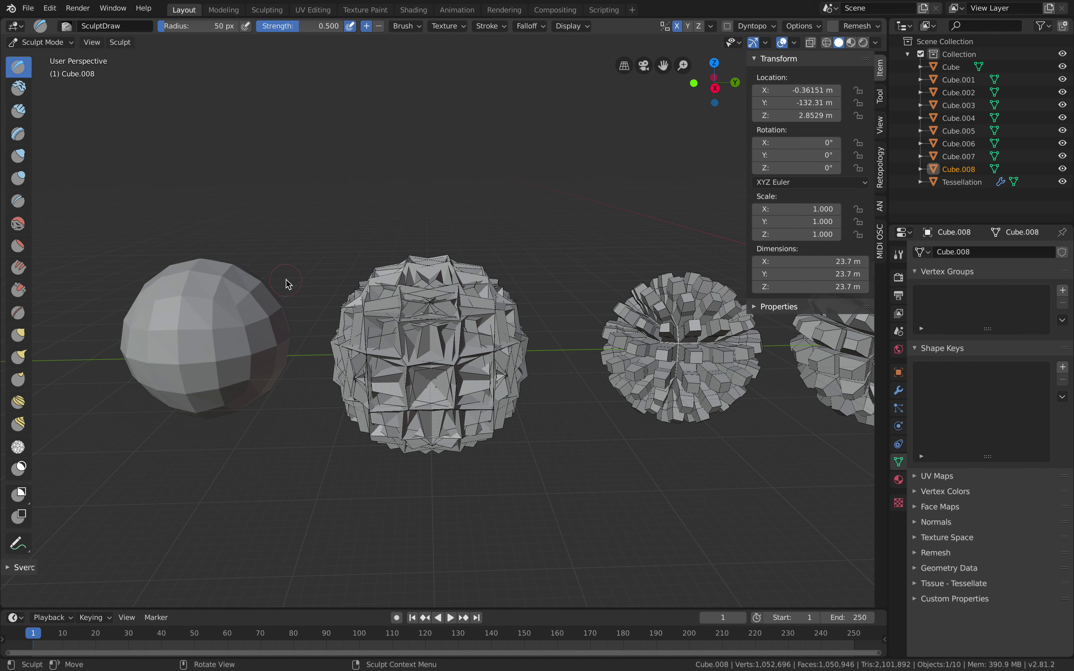
Undo the remesh and delete the duplicated sphere in Object Mode
key("ctrl+z")
scroll(247, 298, "up", 2)
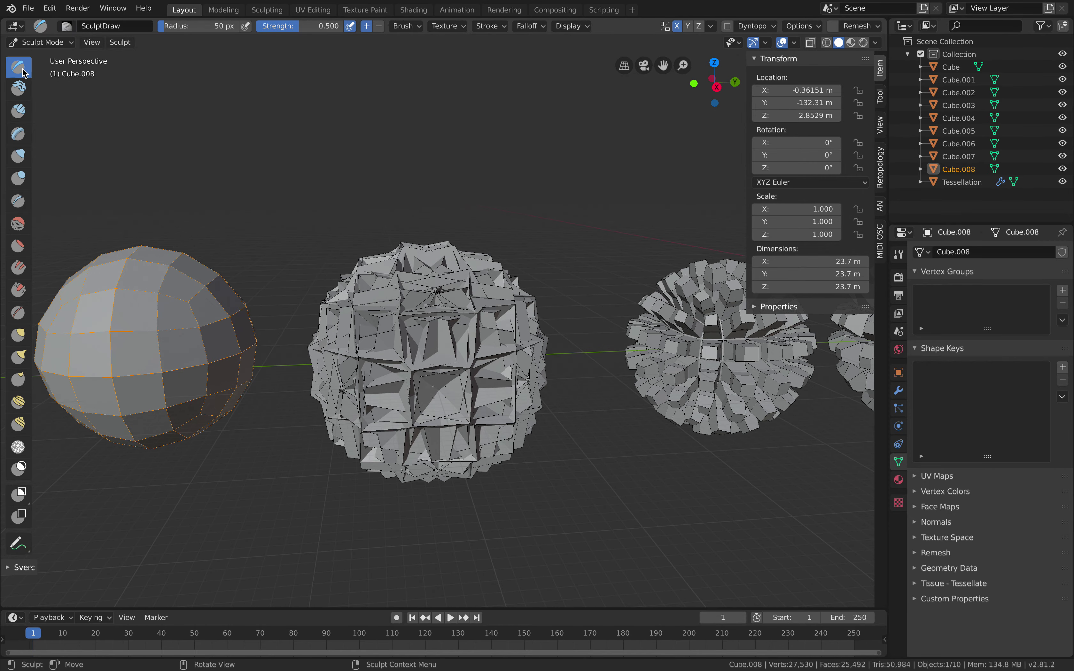
left_click(27, 43)
left_click(33, 55)
scroll(246, 255, "down", 2)
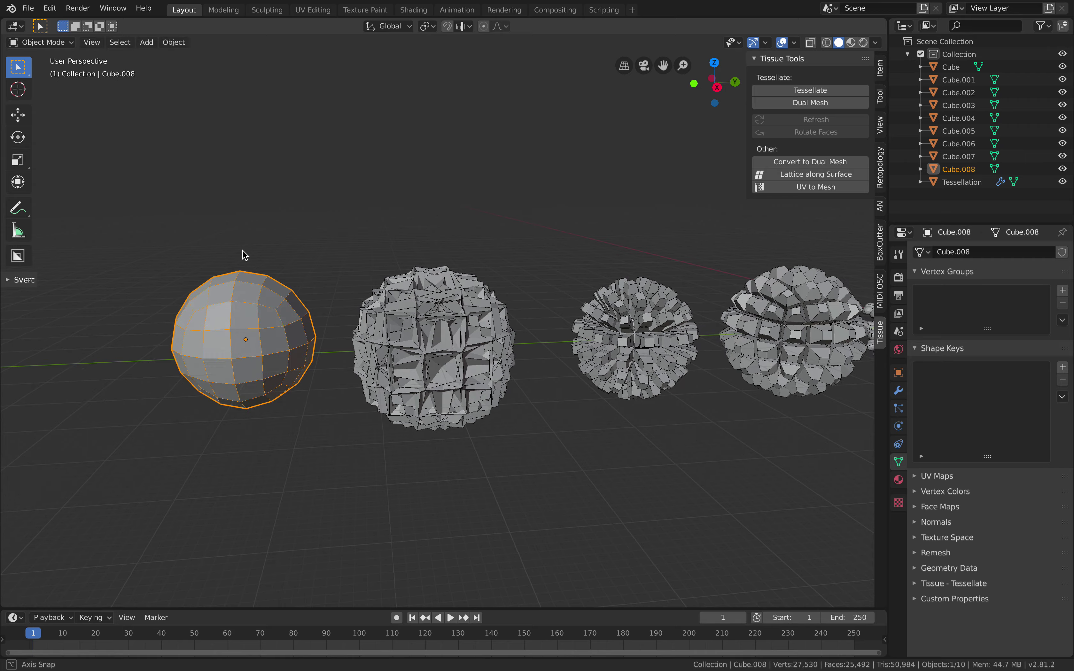
key("Delete")
Save the file and look over the remaining row of spheres
middle_click_drag(308, 299, 170, 306, "shift")
key("ctrl+s")
middle_click_drag(337, 286, 244, 321, "shift")
left_click(212, 367)
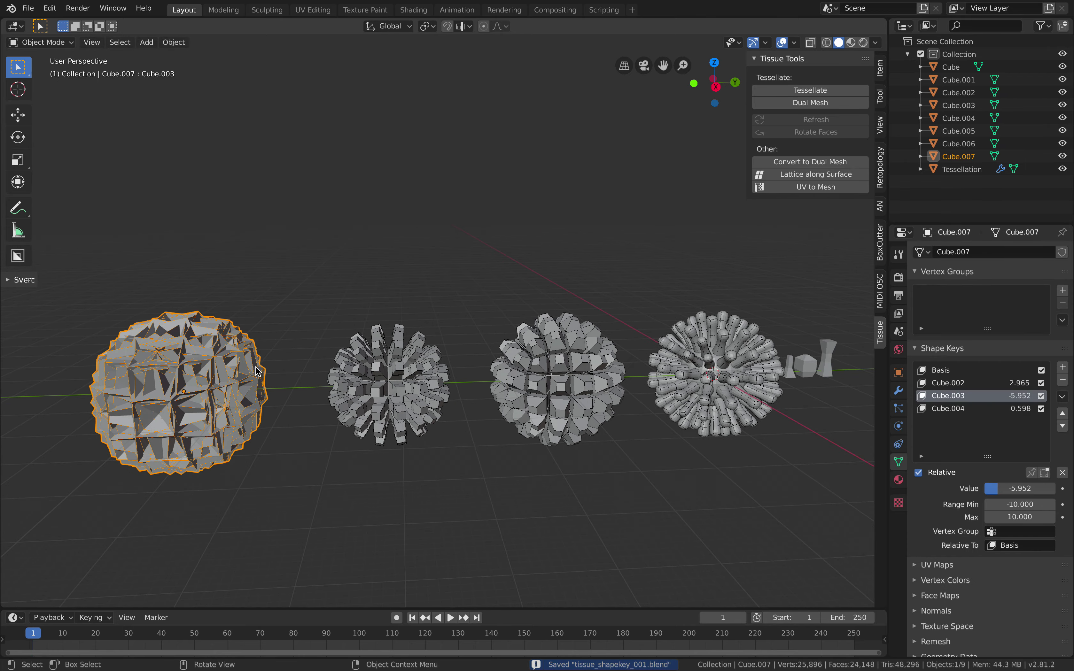
left_click(368, 369)
middle_click_drag(368, 368, 426, 368)
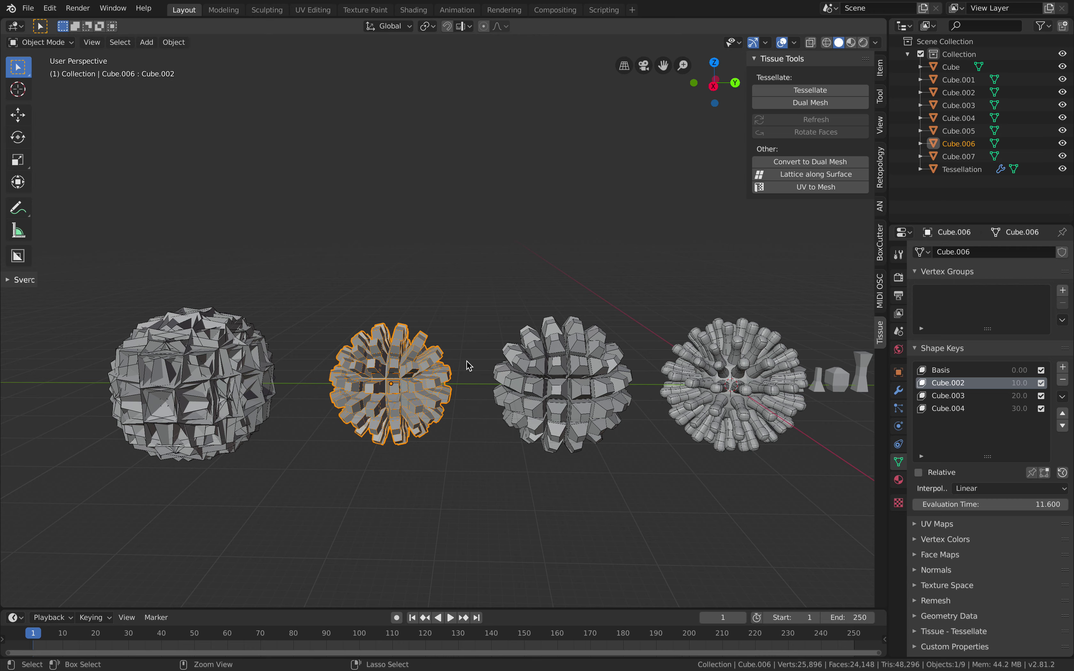
middle_click_drag(502, 364, 421, 368, "shift")
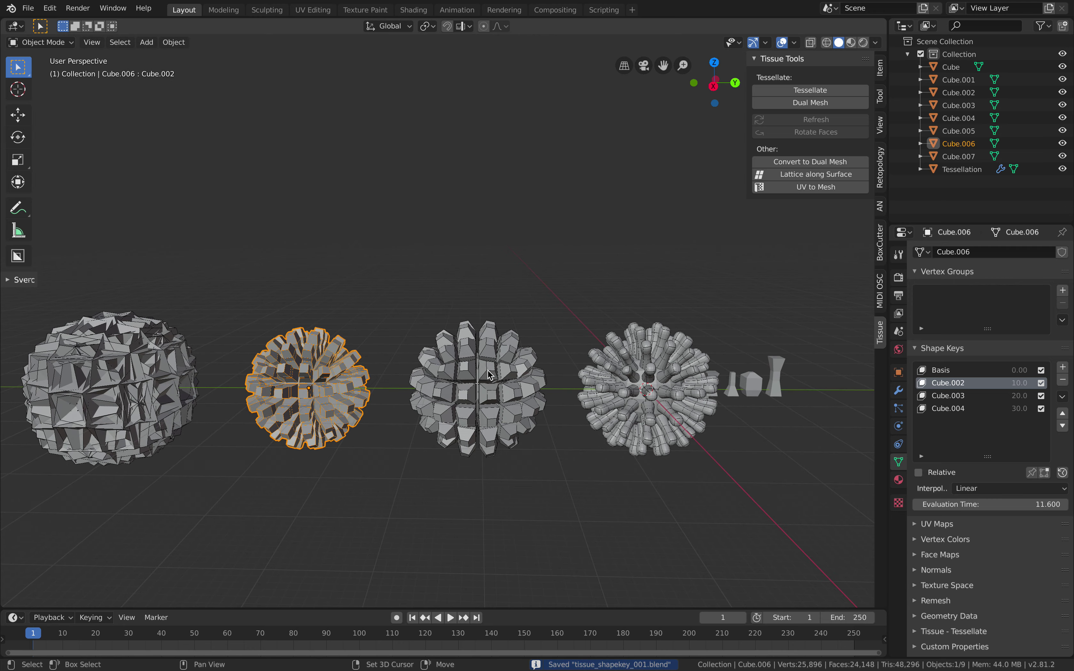
middle_click_drag(590, 371, 458, 357, "shift")
Duplicate the subdivided tessellated spikes and their core sphere upward along the Z axis
scroll(458, 356, "up", 2)
left_click(510, 304, "shift")
scroll(511, 306, "right", 2, "ctrl")
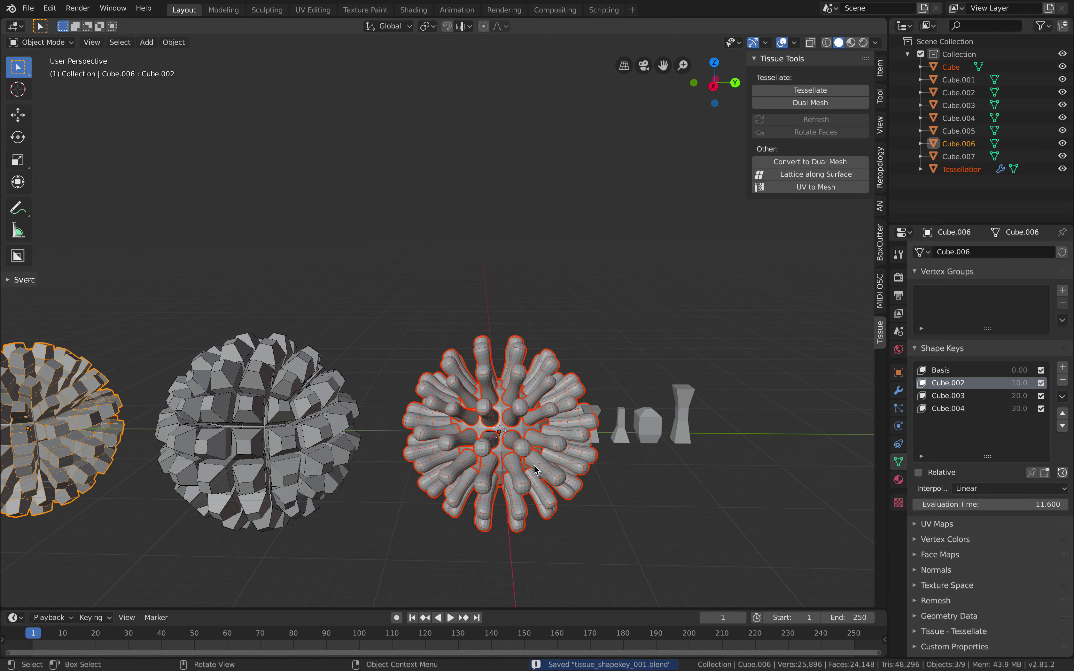
key("shift+d")
key("z")
left_click(560, 248)
Delete the unneeded duplicate of Cube.006 from the upper row and save the file
scroll(240, 242, "down", 3)
left_click(218, 256)
key("x")
left_click(218, 256)
scroll(492, 223, "up", 3)
key("ctrl+s")
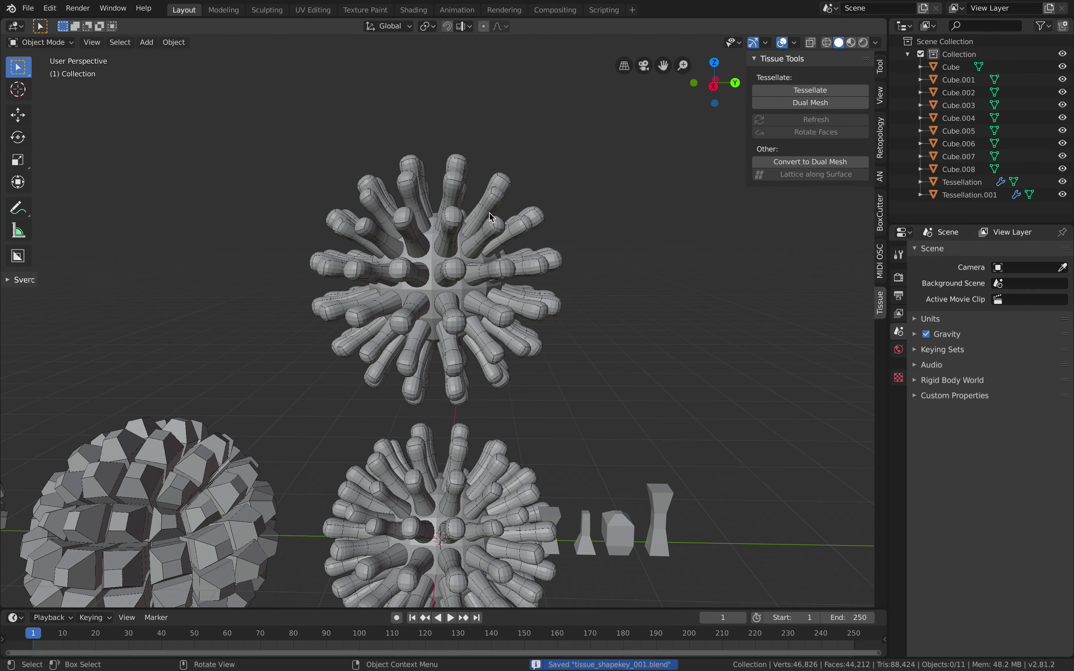
left_click(474, 218)
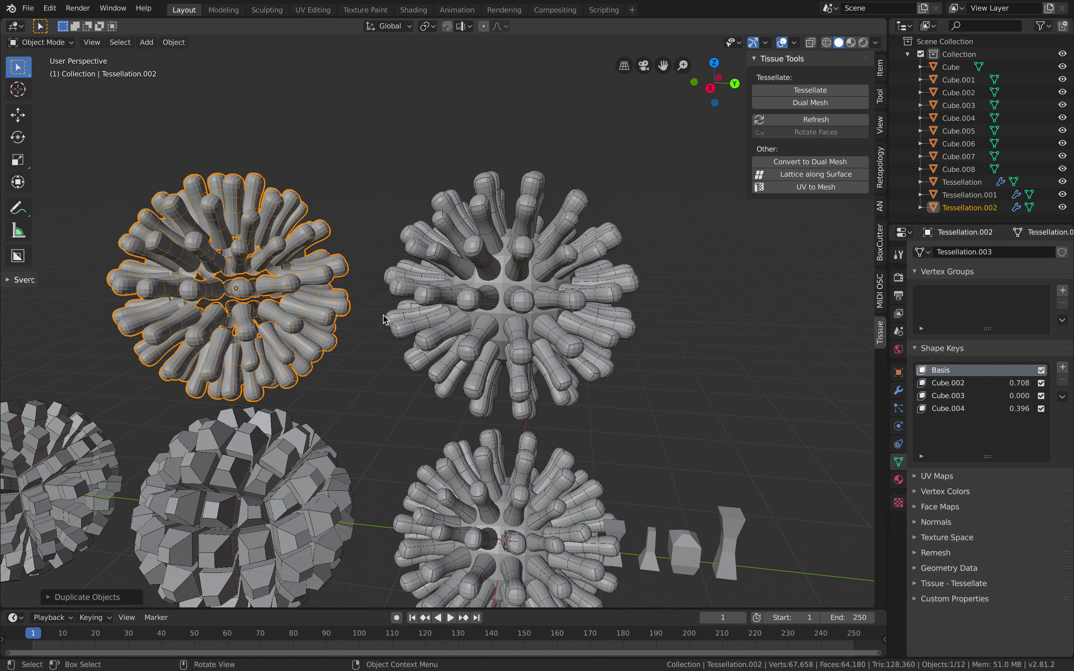
key("x")
left_click(383, 314)
Scale up the duplicated core sphere Cube.008 inside the upper spikes to about 1.07
left_click(511, 298)
middle_click_drag(511, 298, 496, 293)
scroll(499, 293, "up", 1)
scroll(496, 293, "up", 1)
left_click(496, 297)
key("s")
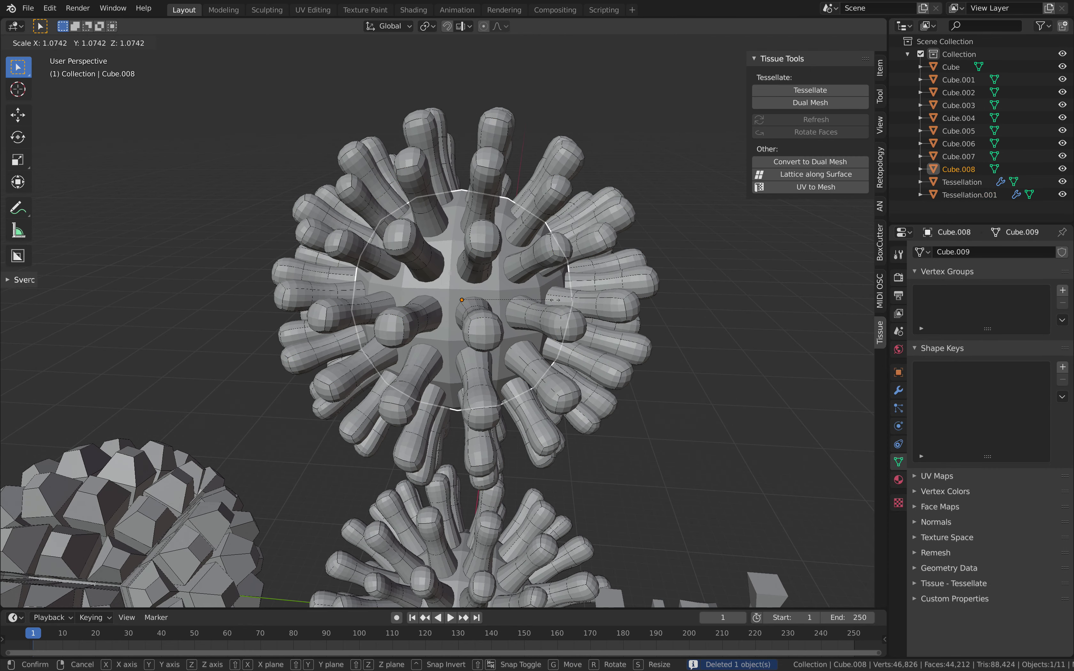
left_click(579, 267)
Join the upper core sphere with its tessellated spikes into one object and save the file as tissue_shapekey_002.blend on the Desktop
left_click(508, 256)
left_click(498, 248, "shift")
left_click(489, 248)
key("ctrl+j")
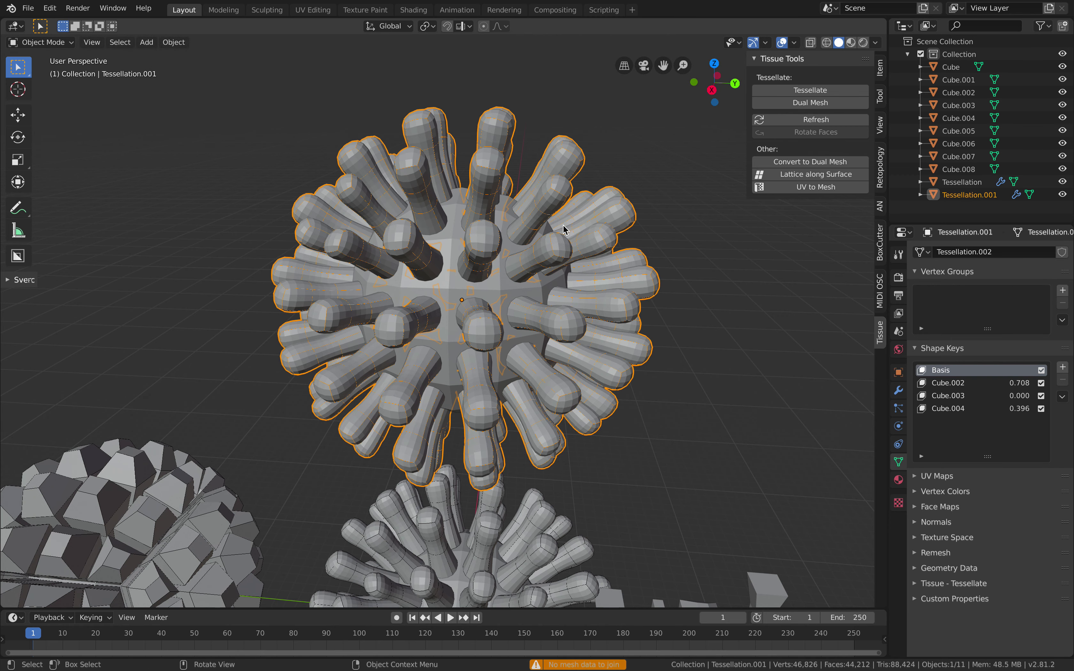
middle_click_drag(561, 224, 577, 230)
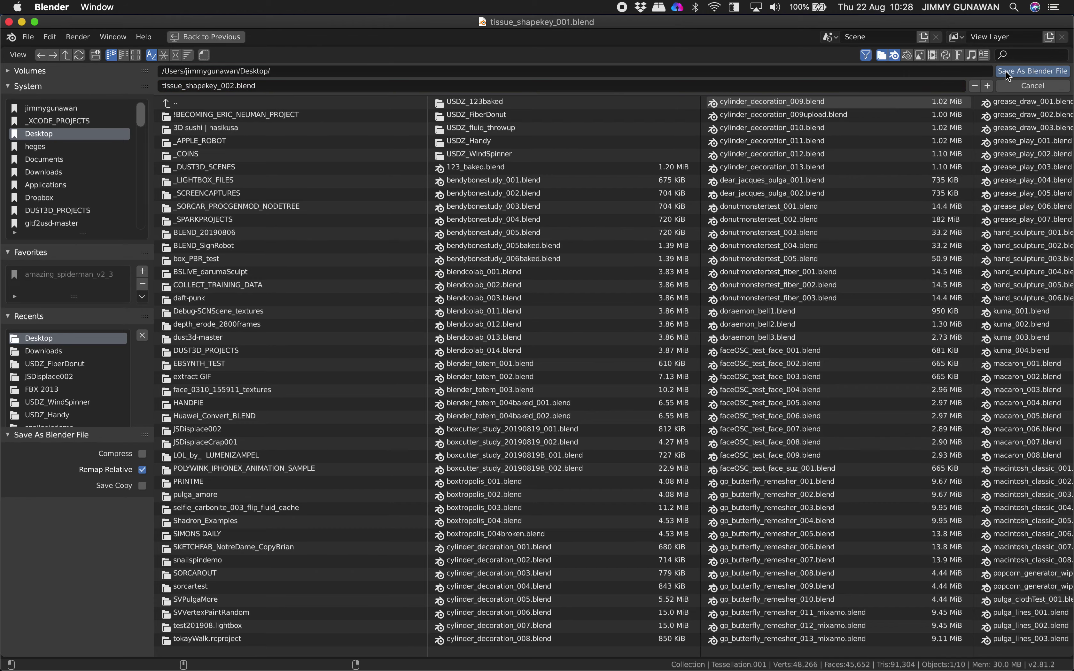
left_click(1006, 71)
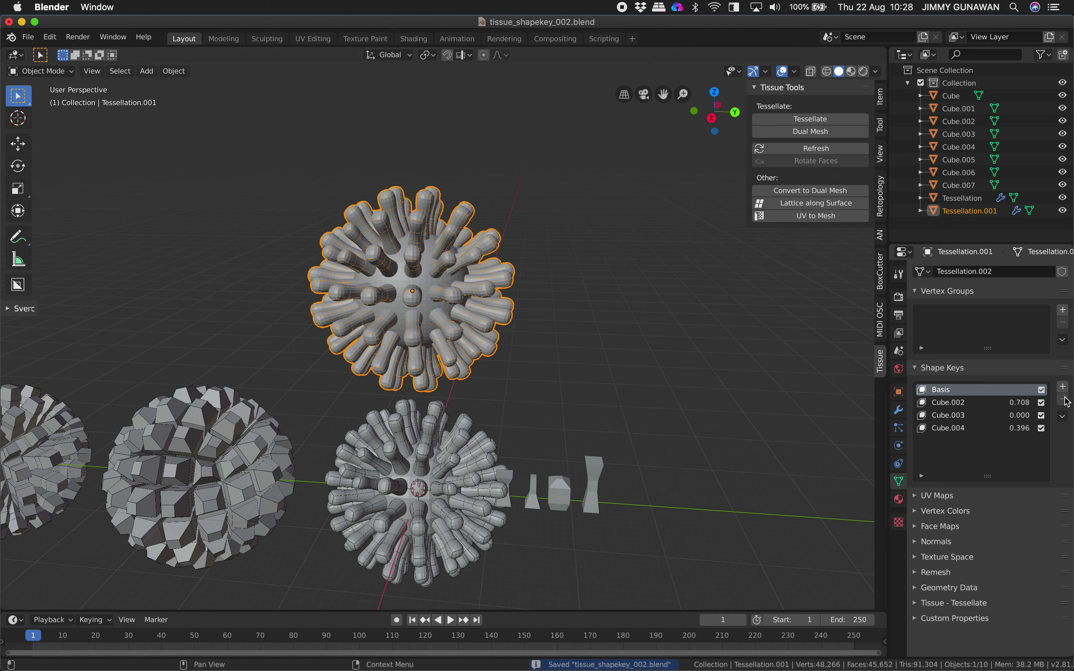
Try reordering the joined sphere's shape keys, and delete all of them
left_click(1063, 416)
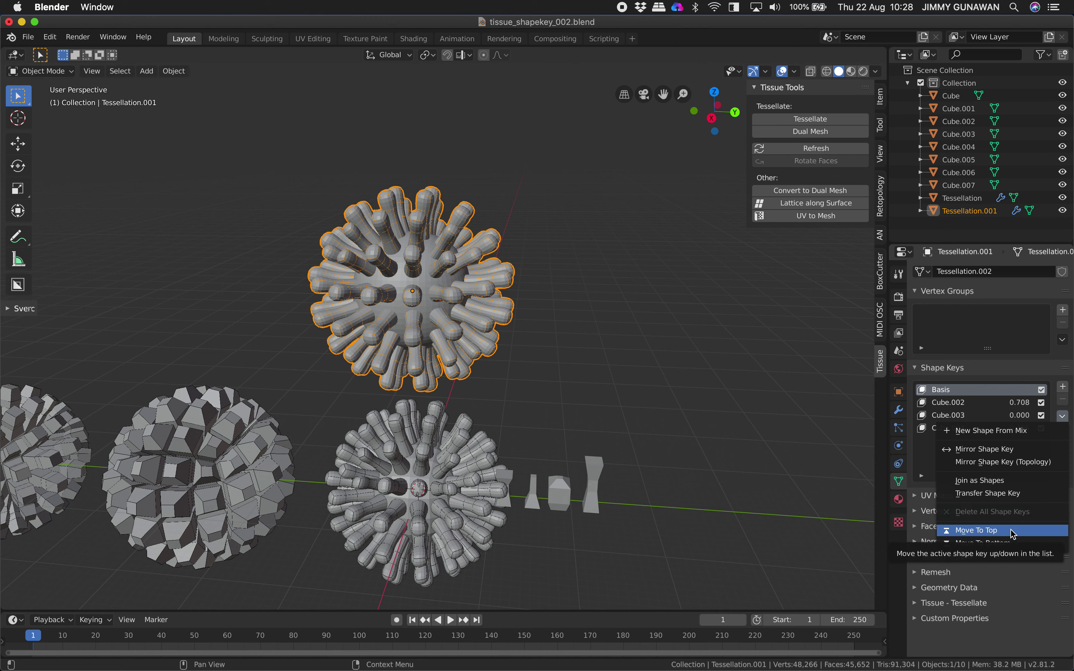
left_click(978, 530)
left_click(998, 403)
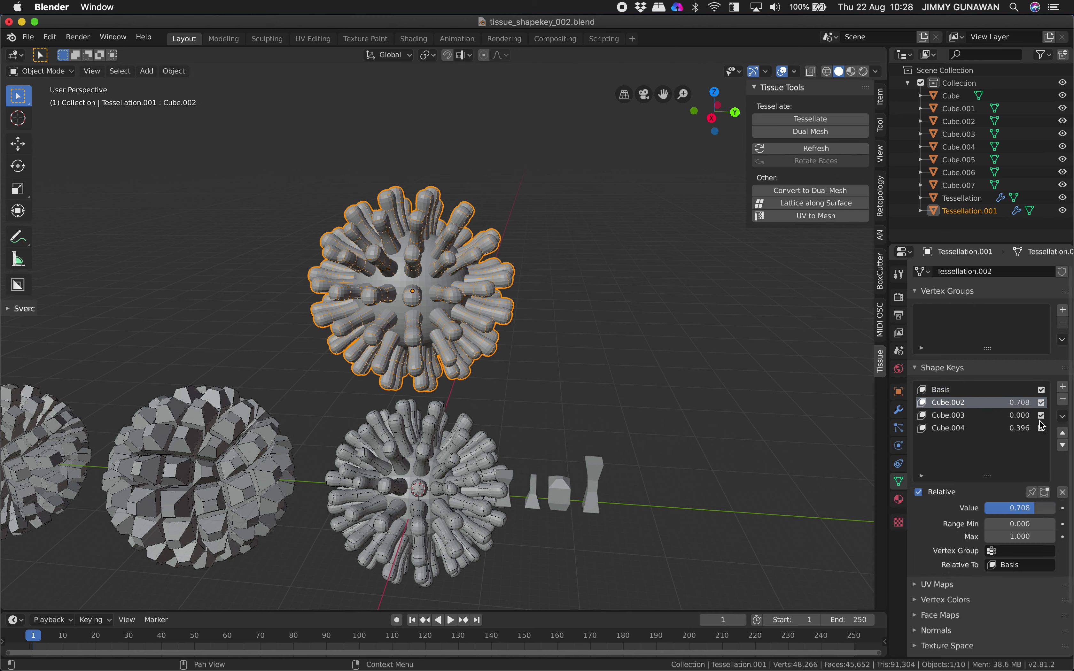
left_click(1062, 445)
left_click(1062, 432)
left_click(1061, 417)
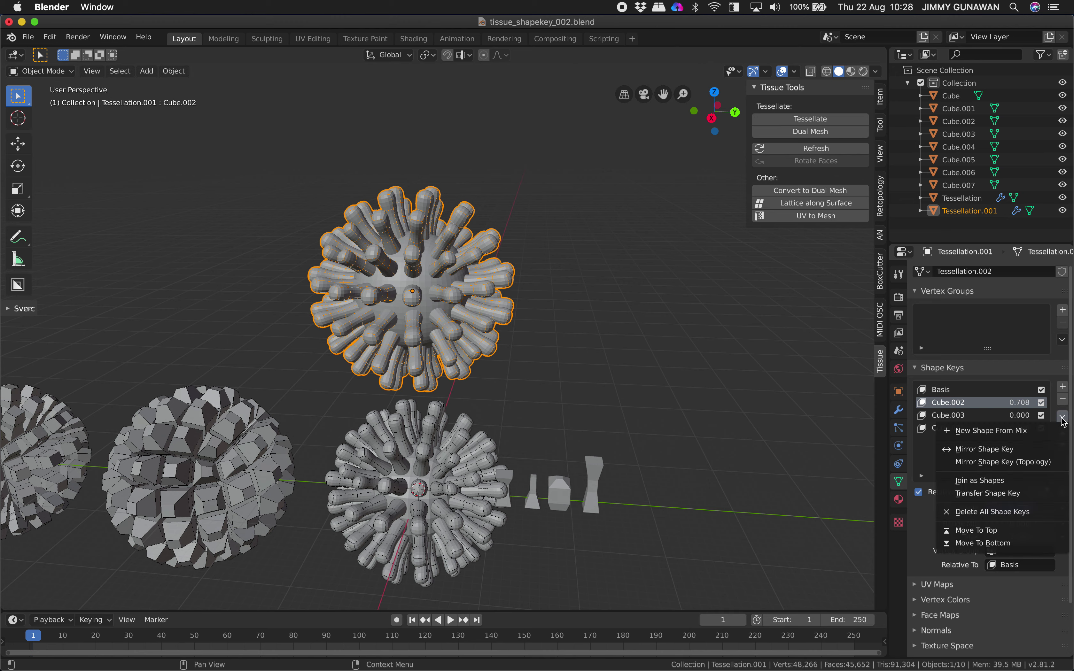
left_click(1029, 512)
Duplicate the joined spiky sphere along the Y axis and reselect the original
middle_click_drag(400, 230, 366, 253)
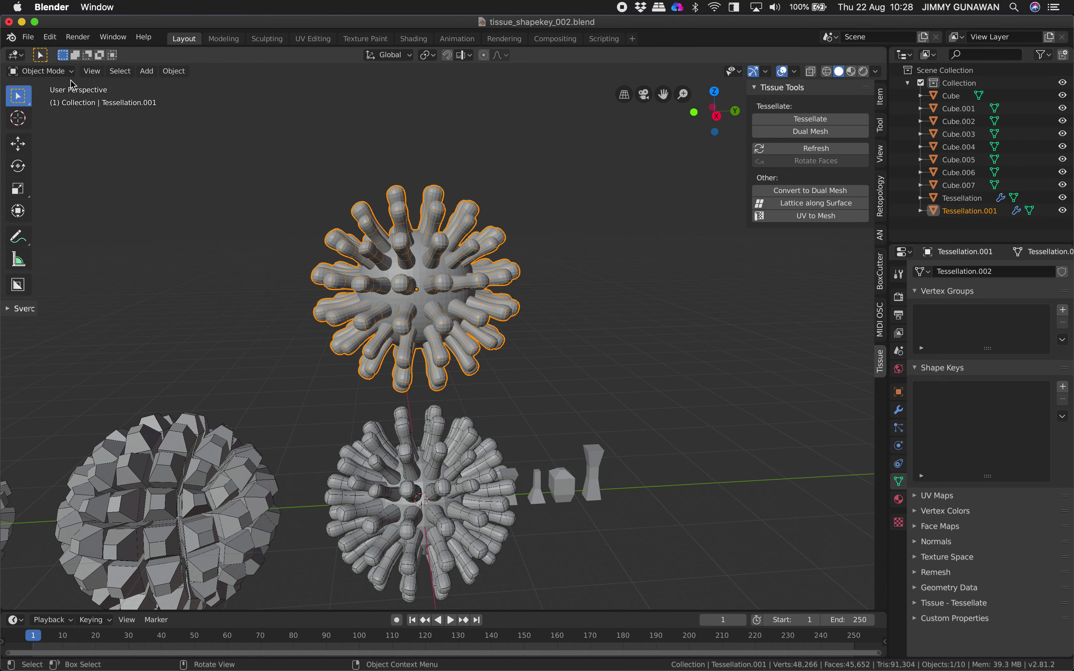
left_click(52, 72)
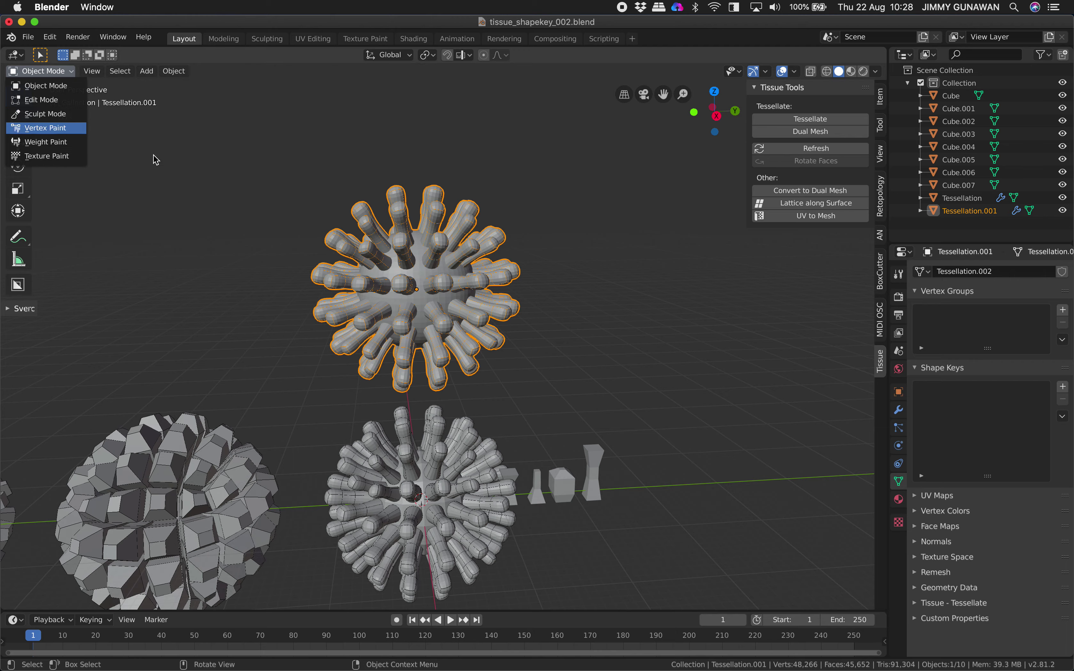
key("shift+d")
key("y")
left_click(604, 242)
middle_click_drag(604, 242, 445, 243)
left_click(332, 239)
middle_click_drag(338, 239, 444, 249)
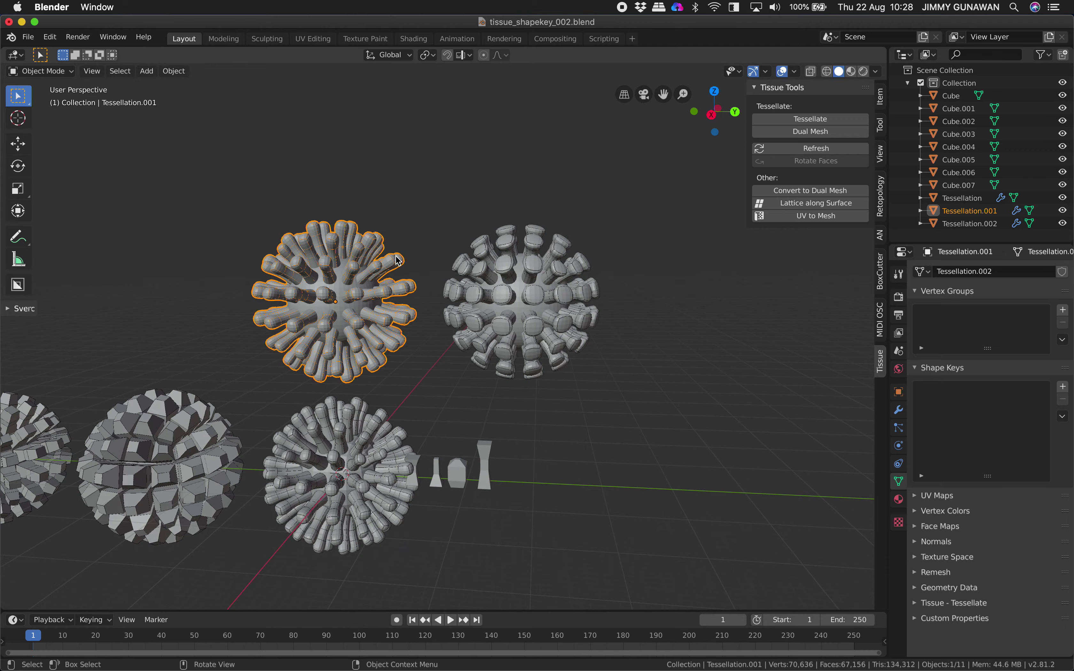
Compare the two upper spheres and try to switch the joined spiky sphere to Sculpt Mode
left_click(541, 267)
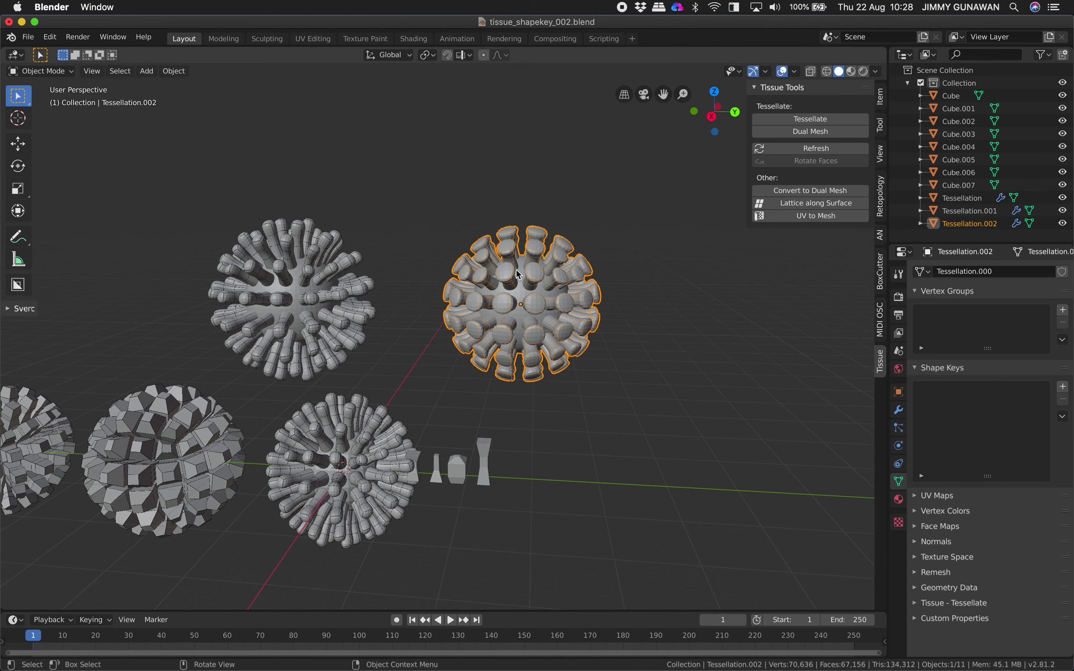
scroll(517, 274, "up", 2)
left_click(314, 246)
left_click(40, 71)
left_click(71, 117)
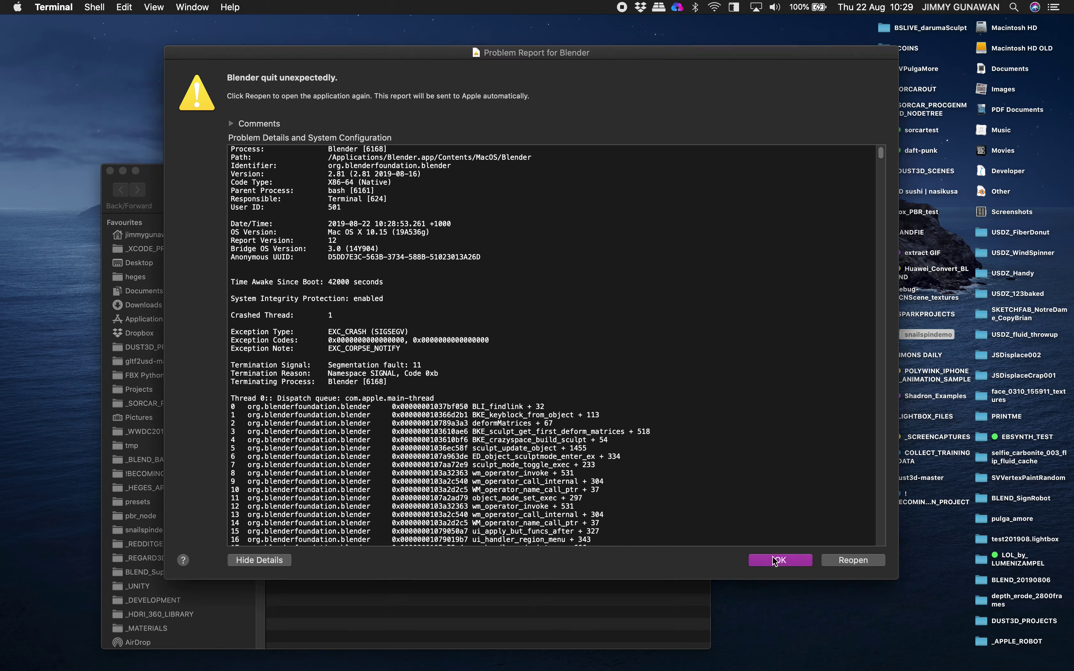
Dismiss the crash report and reopen the recent file tissue_shapekey_002.blend in the restarted program
left_click(775, 560)
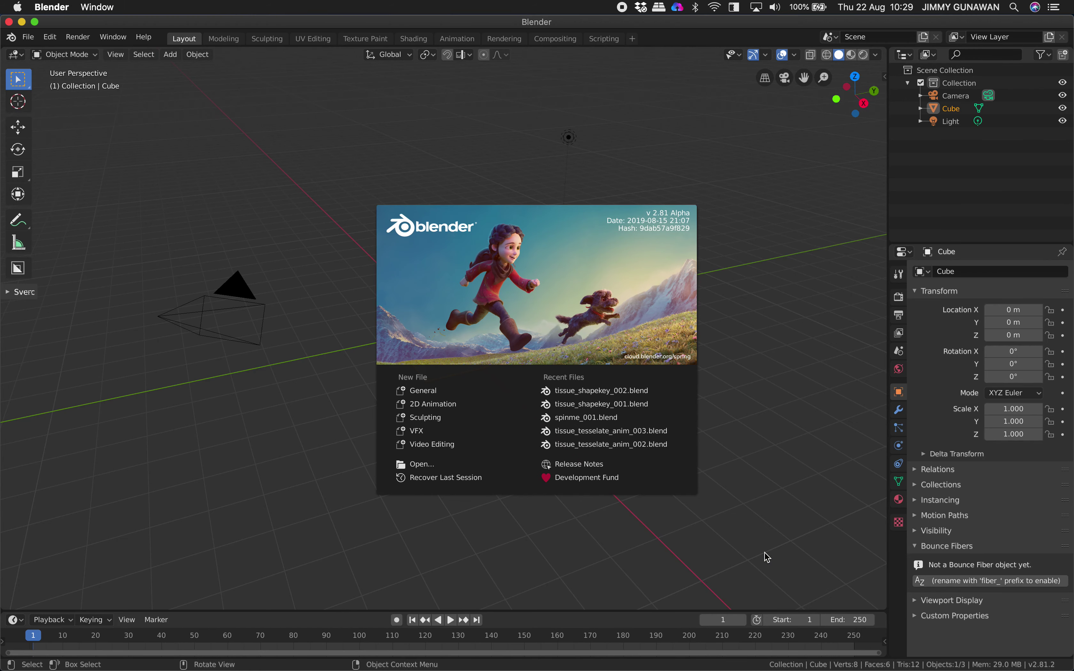
left_click(221, 185)
left_click(28, 37)
mouse_move(65, 82)
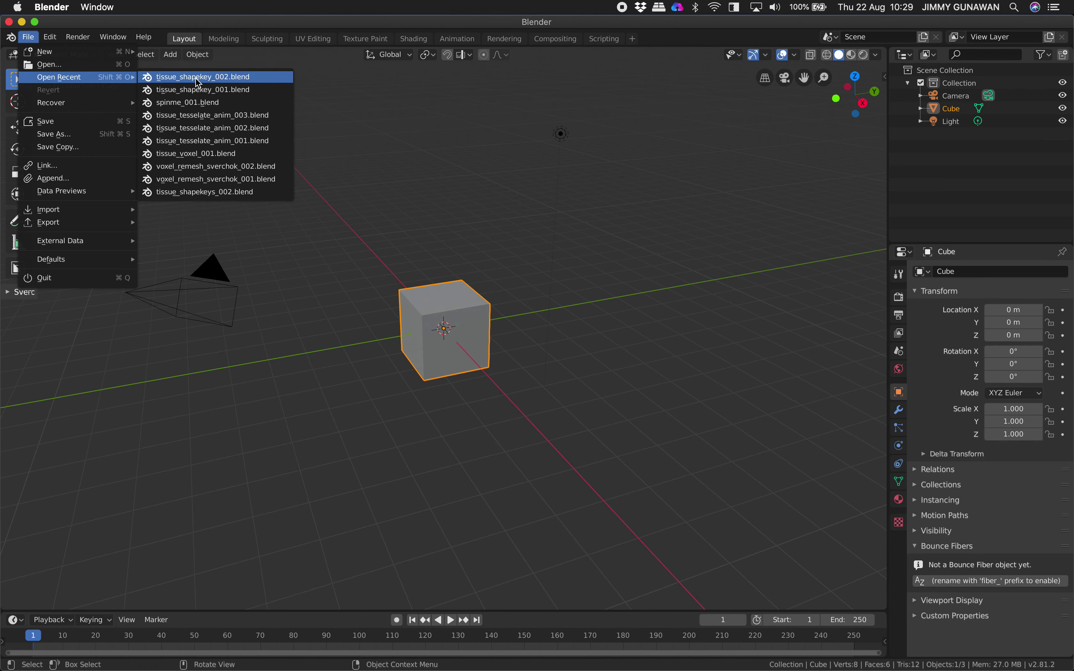
left_click(199, 78)
Move the joined spiky sphere along the Y axis
key("g")
key("y")
left_click(491, 240)
middle_click_drag(491, 240, 506, 286)
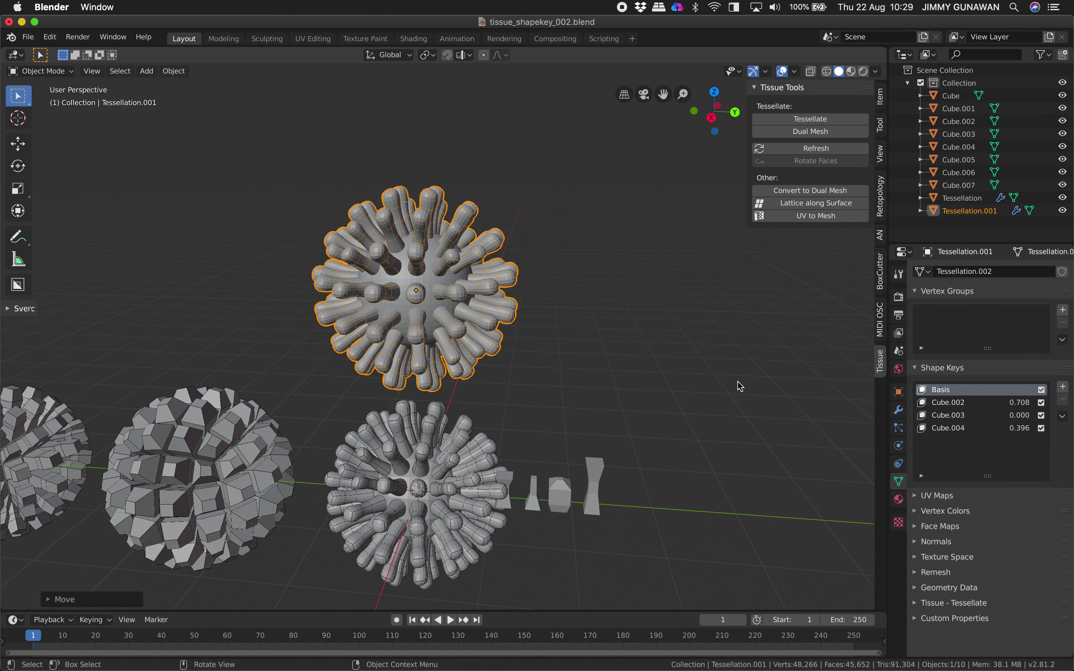
Expand the Remesh settings in the mesh properties and reorder them above Vertex Groups and Shape Keys
left_click(936, 573)
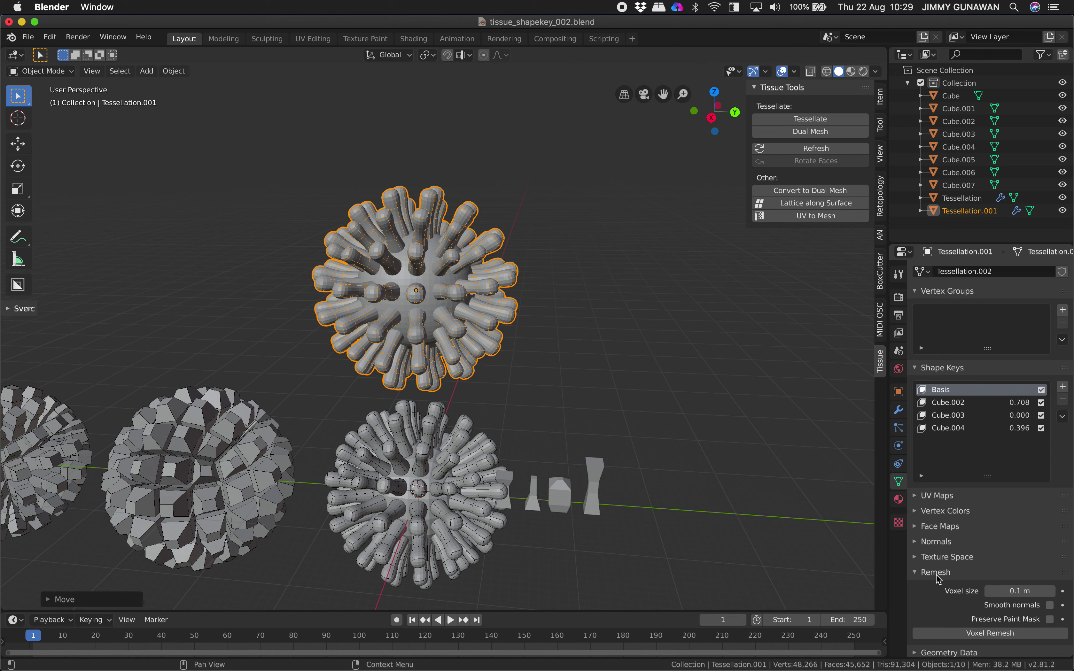
scroll(949, 582, "down", 2)
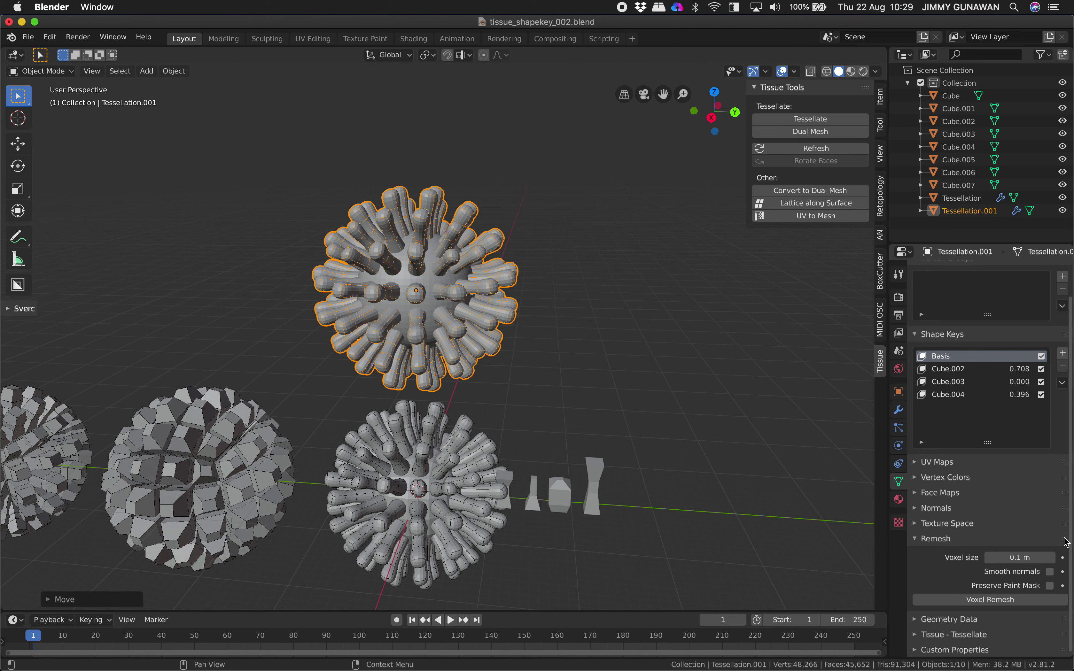
left_click_drag(1064, 538, 1056, 268)
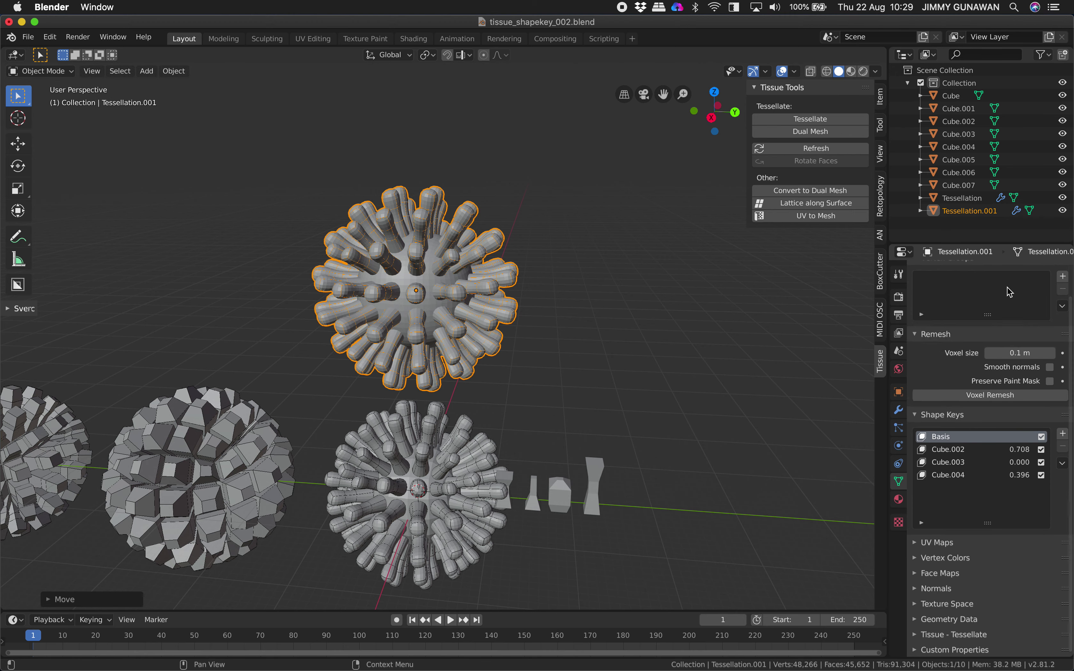
left_click_drag(1060, 335, 1069, 284)
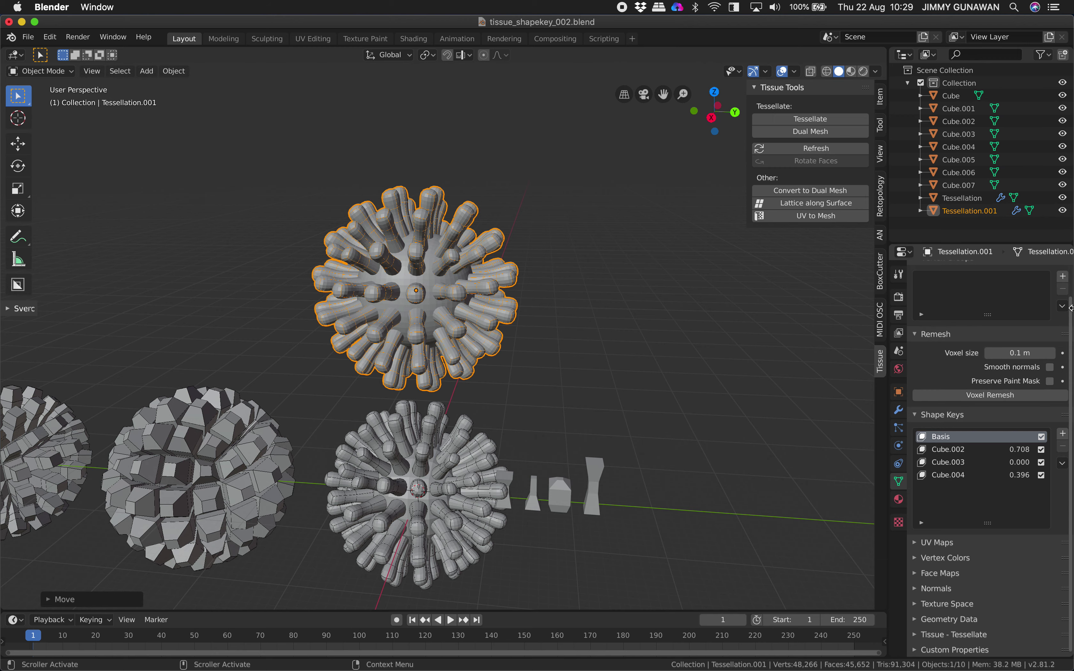
left_click_drag(1064, 370, 1030, 291)
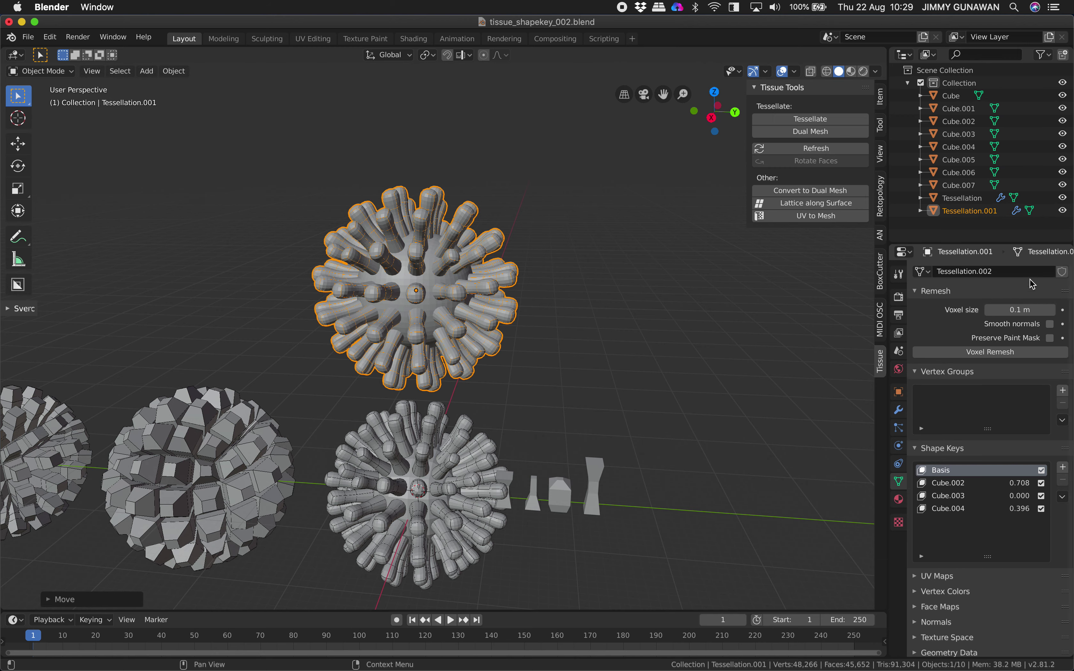
Voxel remesh the joined spiky sphere with a 0.1 m voxel size and check the terminal output
middle_click_drag(563, 313, 591, 316)
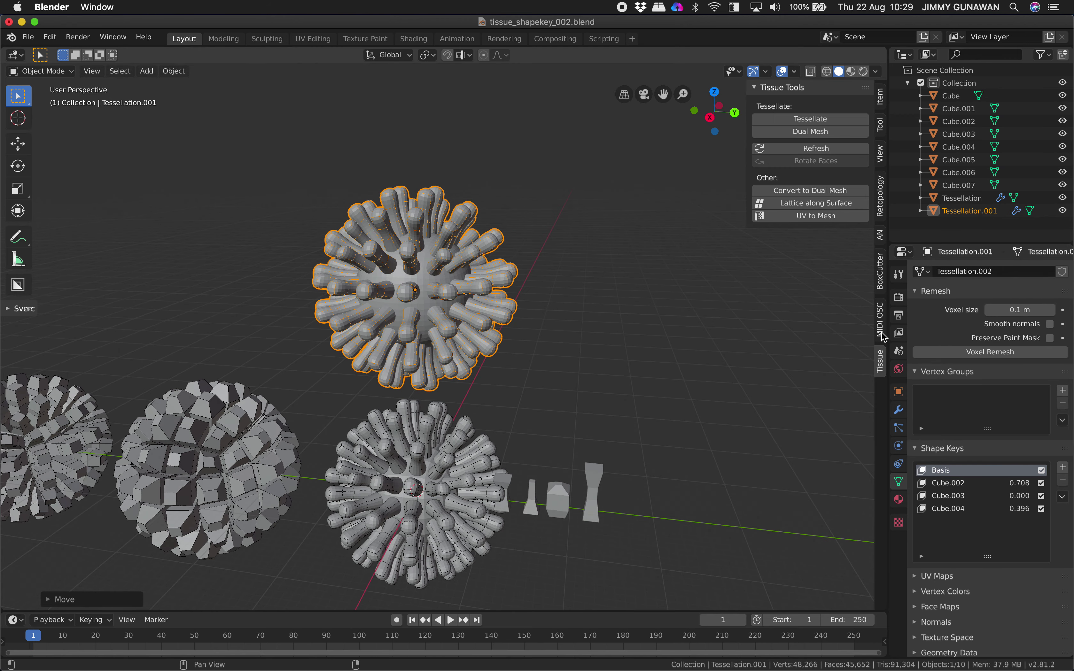
left_click(955, 354)
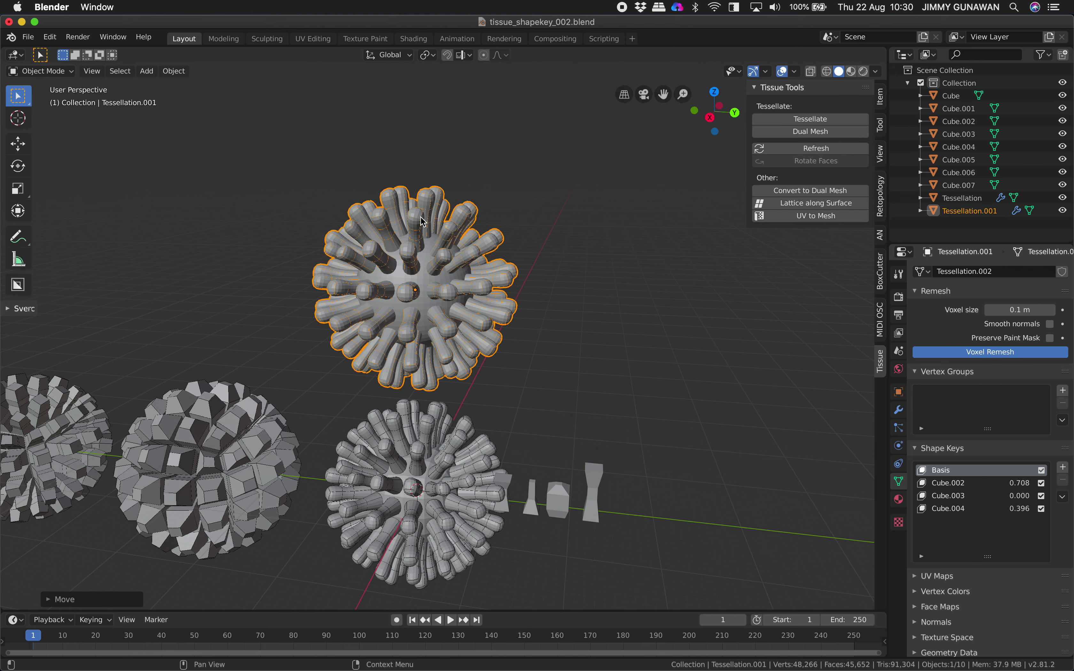
key("ctrl+Up")
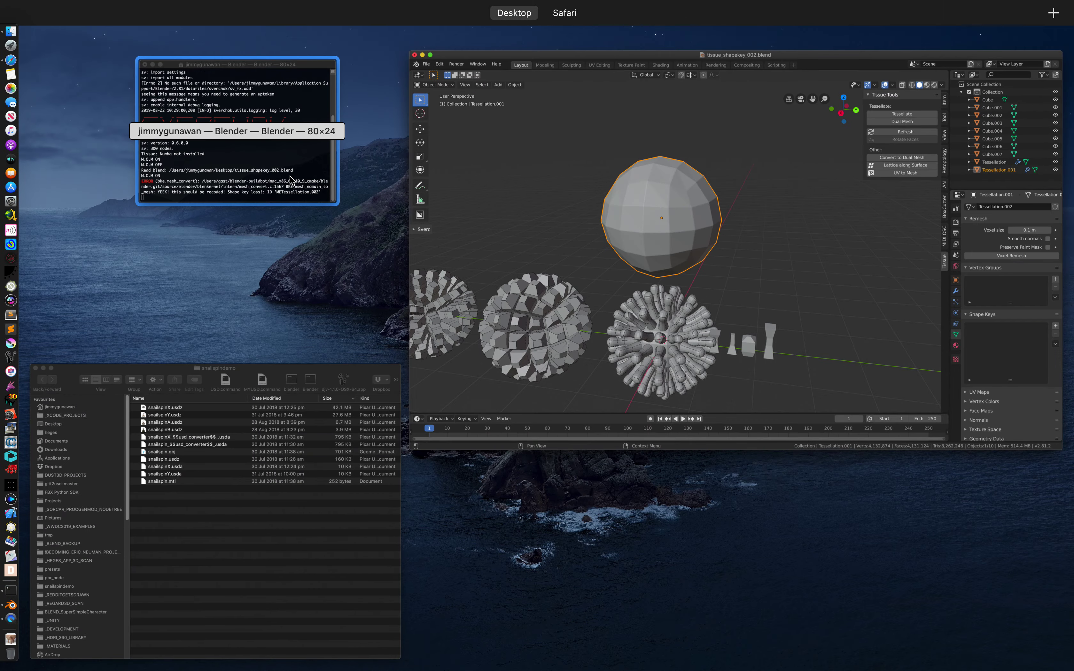
left_click(586, 242)
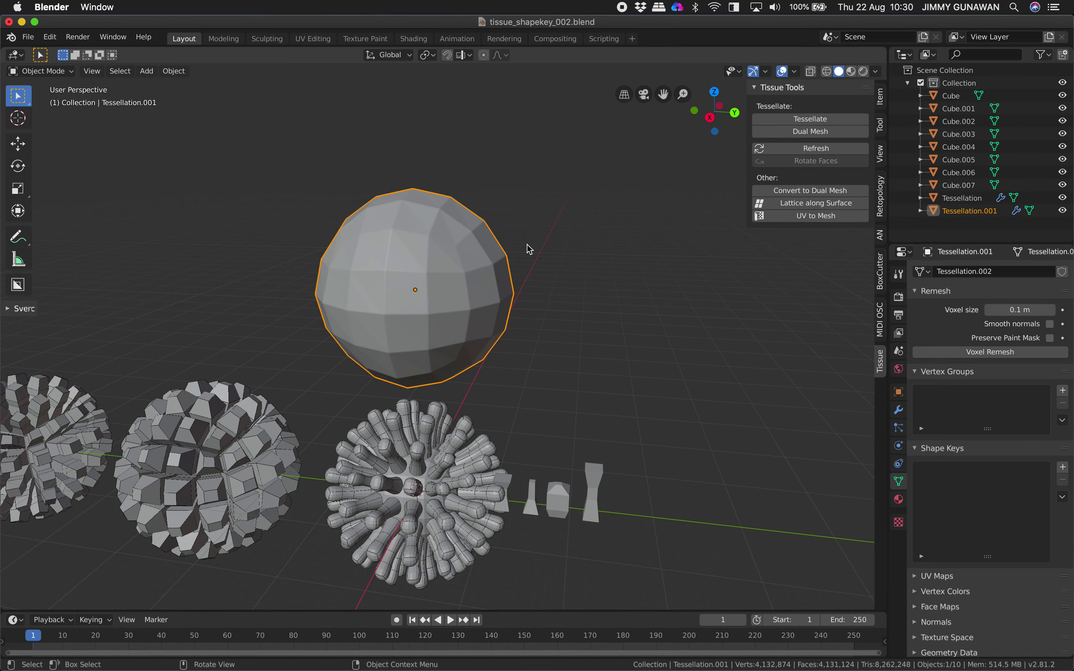
Delete the remeshed upper sphere Tessellation.001
scroll(528, 248, "up", 2)
scroll(532, 240, "down", 3)
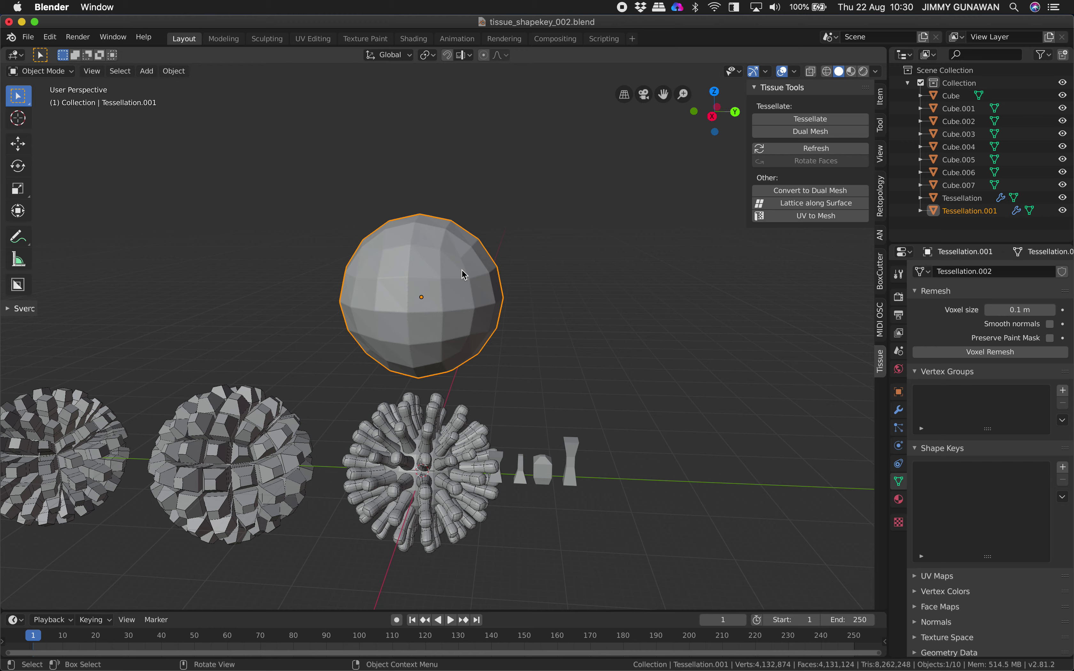
key("x")
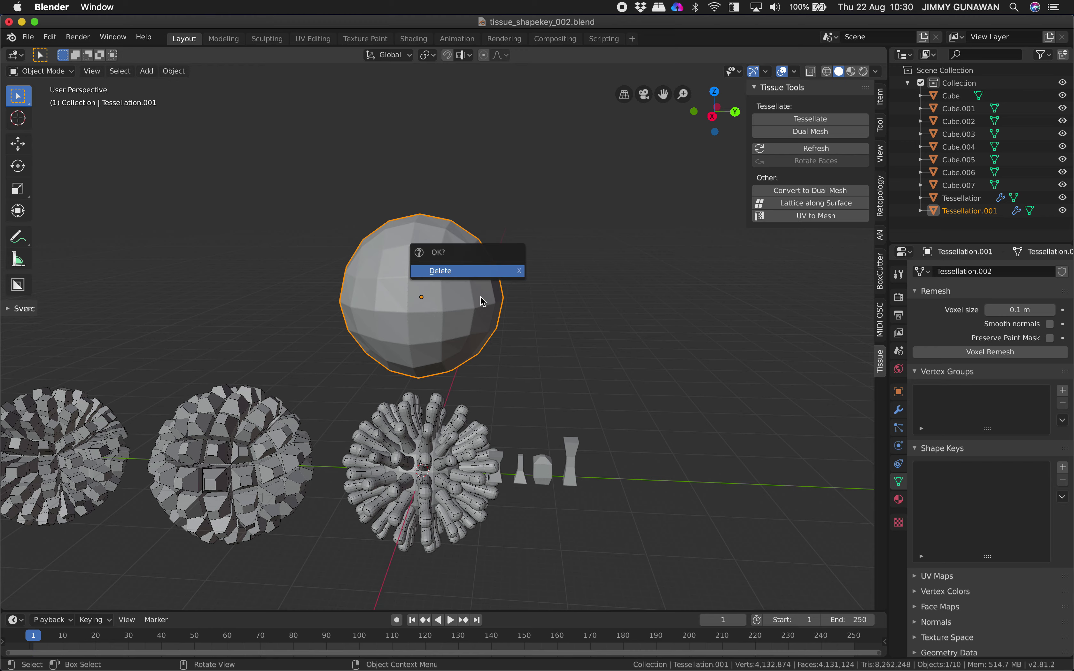
key("Return")
Examine the remaining Tessellation up close, including its base mesh in Edit Mode and its Subdivision modifier settings
left_click(451, 444)
scroll(452, 444, "up", 5)
scroll(475, 348, "up", 1)
middle_click_drag(475, 348, 487, 251, "shift")
middle_click_drag(537, 375, 541, 374)
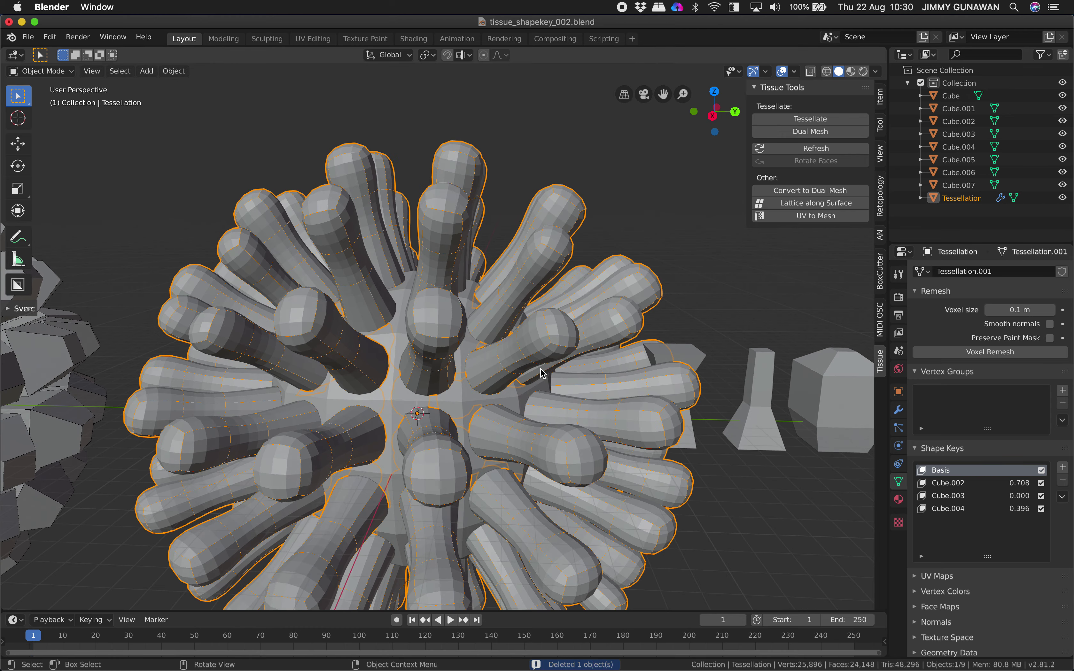
key("Tab")
scroll(541, 350, "up", 1)
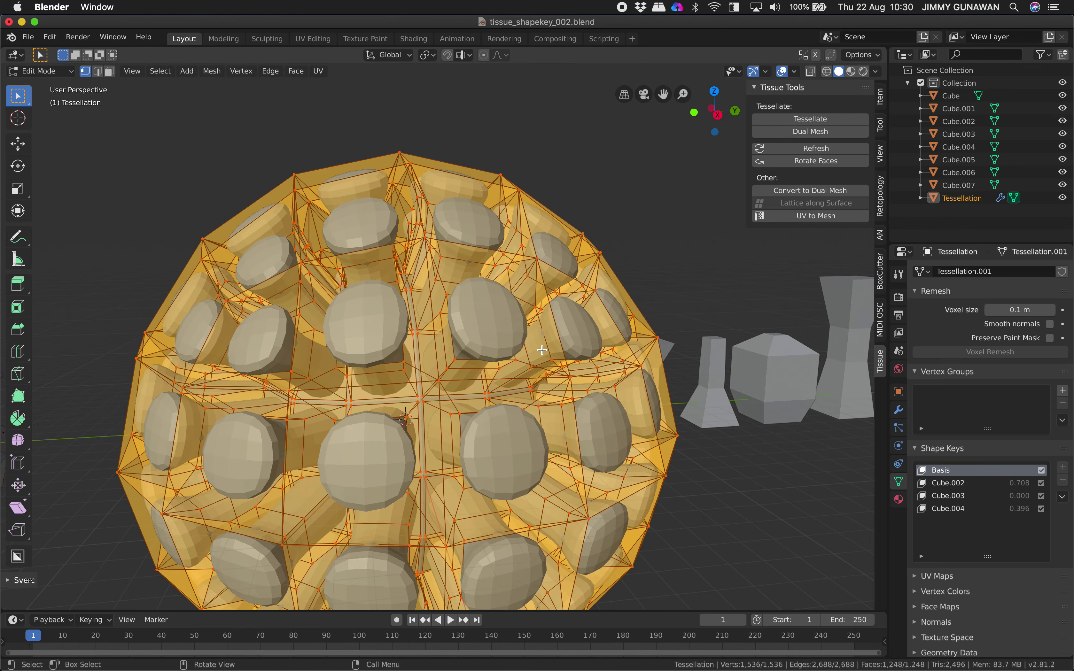
key("Tab")
scroll(532, 348, "up", 2)
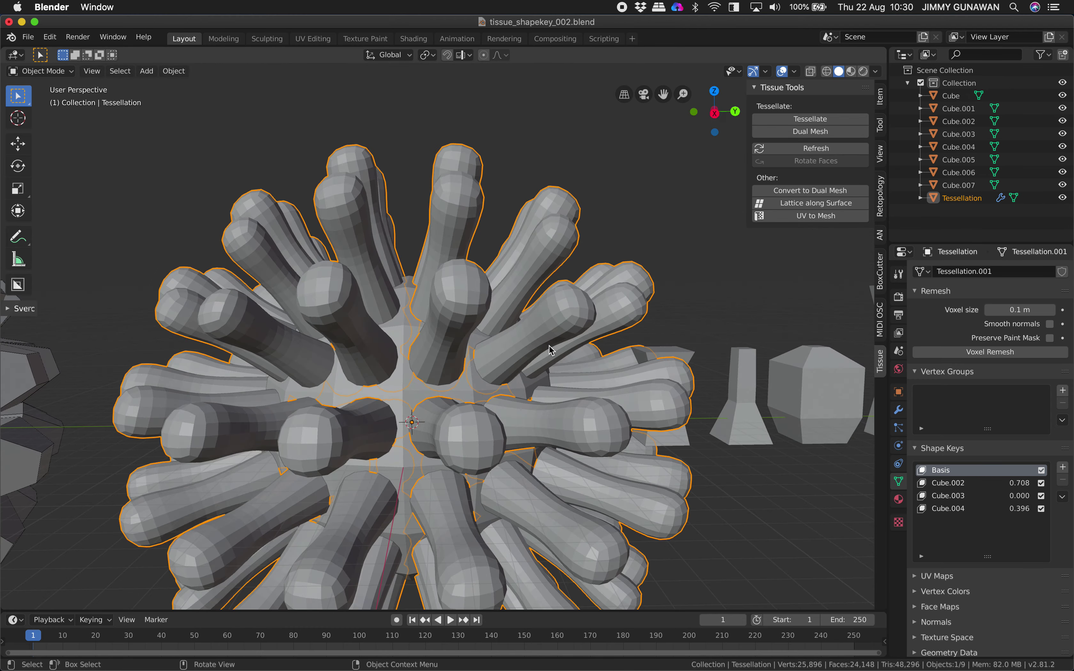
left_click(899, 409)
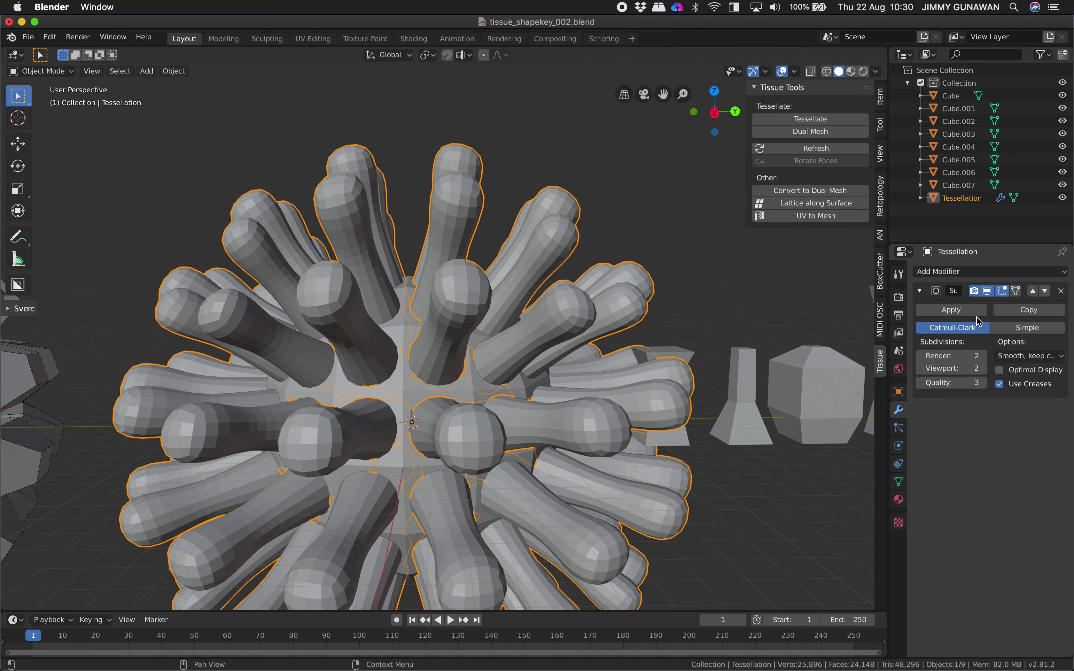
scroll(535, 341, "down", 3)
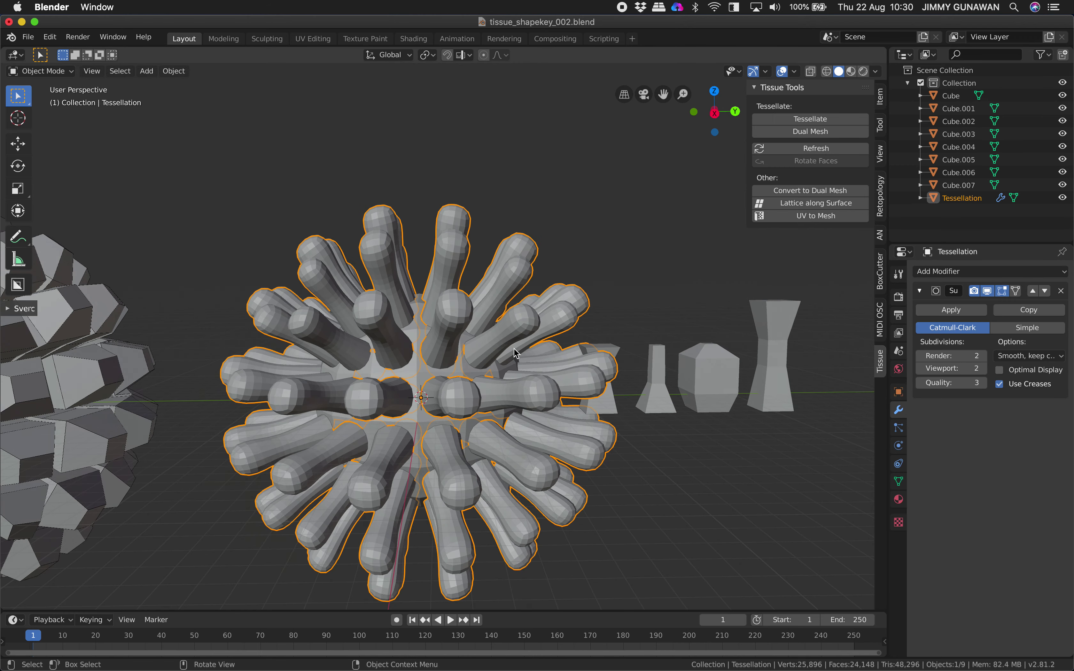
Duplicate the Tessellation spikes together with the core Cube along the Y axis, past the row of component shapes
scroll(508, 354, "up", 1)
left_click(398, 385, "shift")
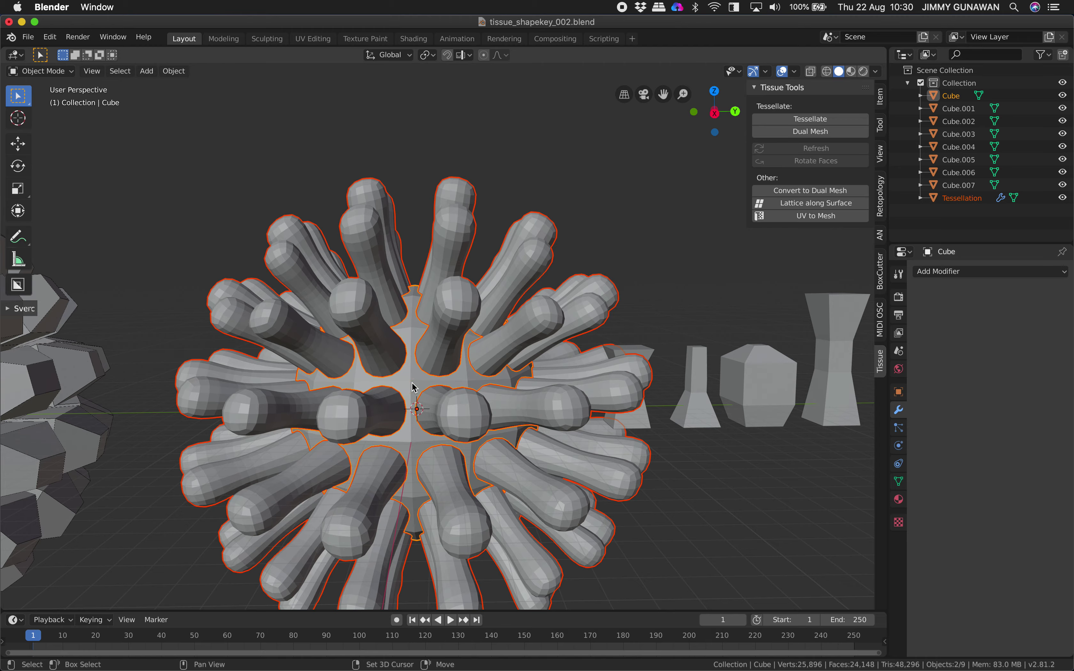
scroll(413, 384, "down", 6)
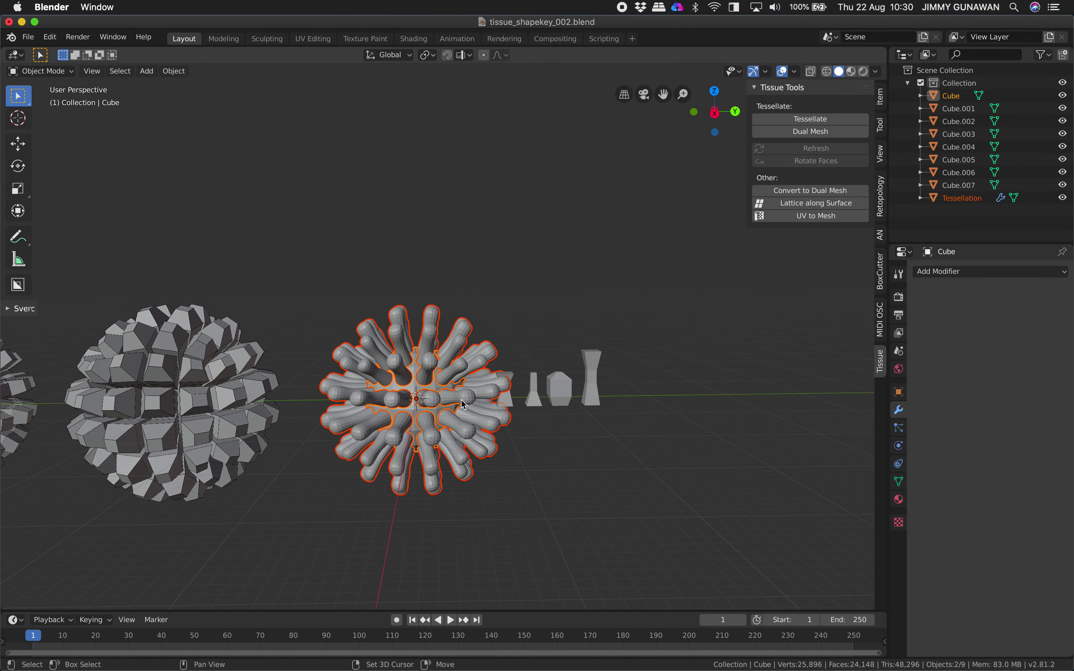
key("shift+d")
key("y")
left_click(688, 373)
middle_click_drag(688, 373, 514, 373, "shift")
scroll(581, 295, "up", 3)
Try to apply the Subdivision modifier on the duplicated spikes, Tessellation.001
left_click(583, 300)
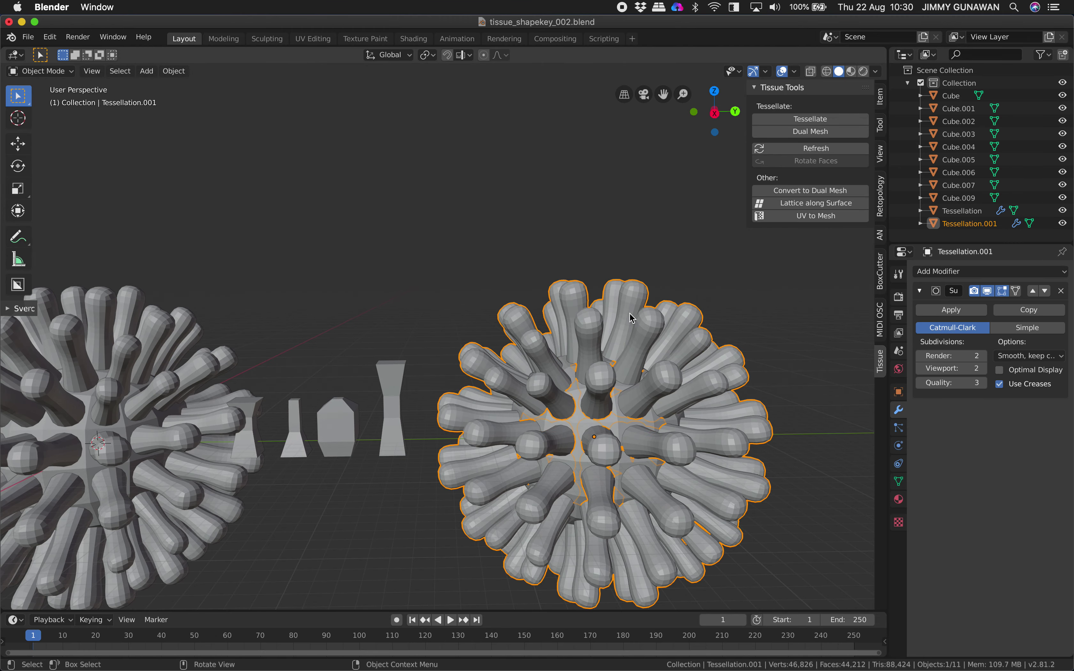
scroll(630, 315, "up", 2)
left_click(931, 314)
middle_click_drag(623, 347, 598, 329, "shift")
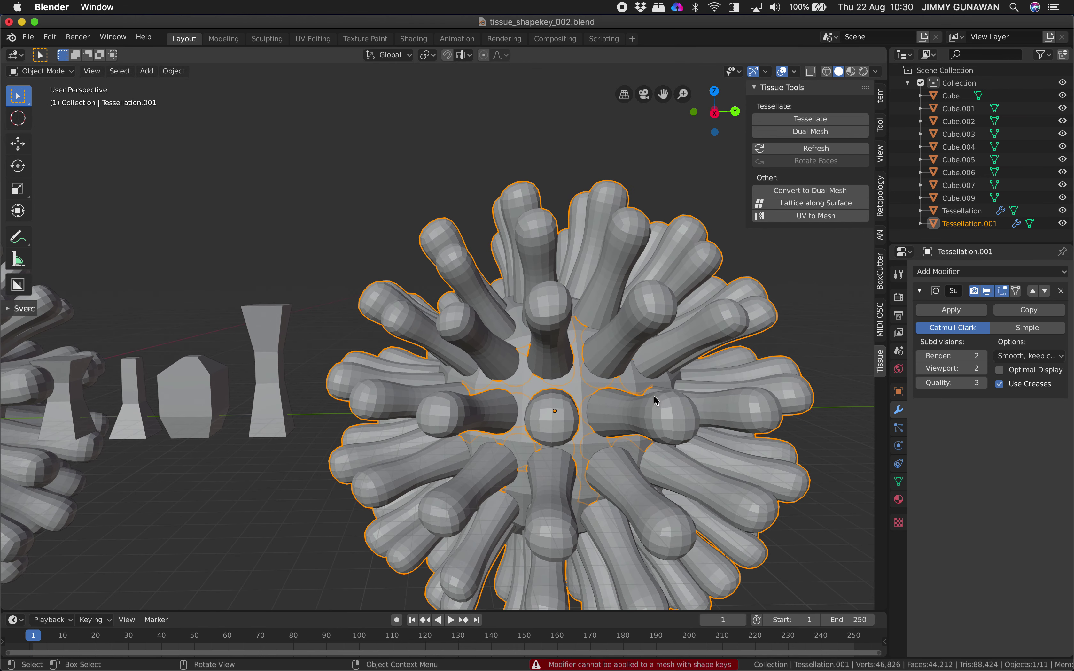
Delete all shape keys from the duplicated spikes mesh, Tessellation.001
left_click(899, 427)
left_click(898, 464)
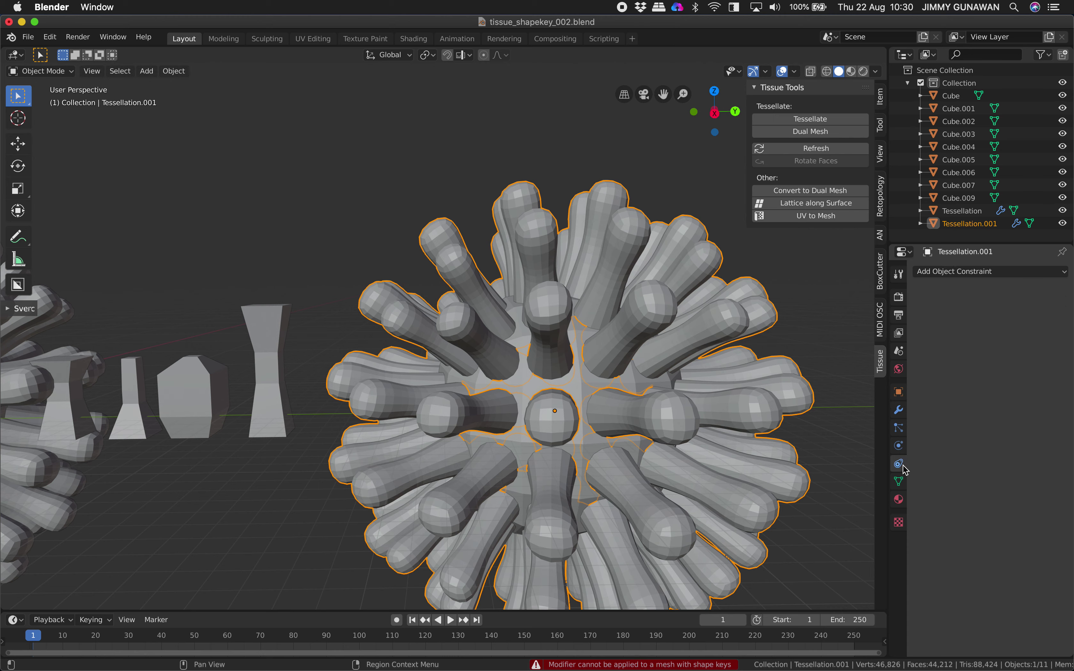
left_click(899, 481)
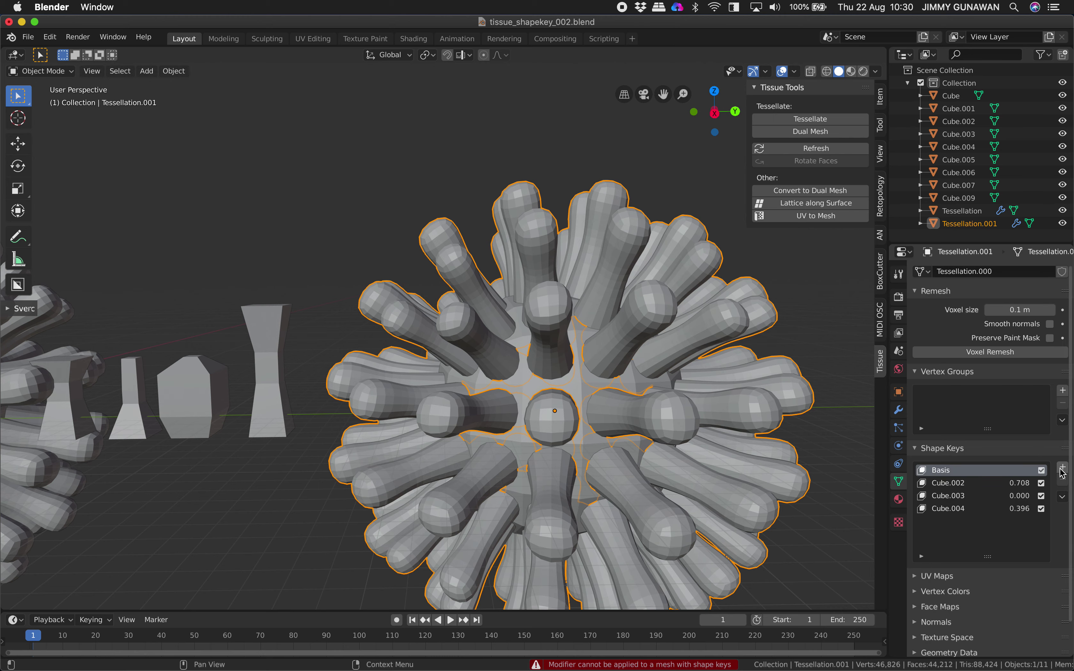
left_click(1063, 496)
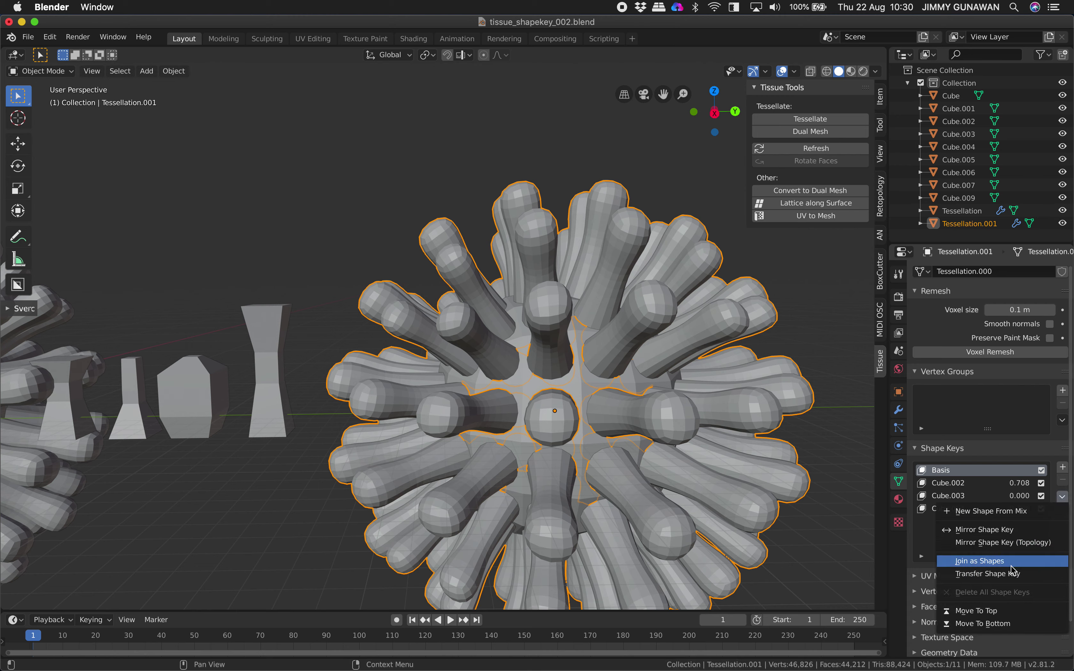
left_click(954, 483)
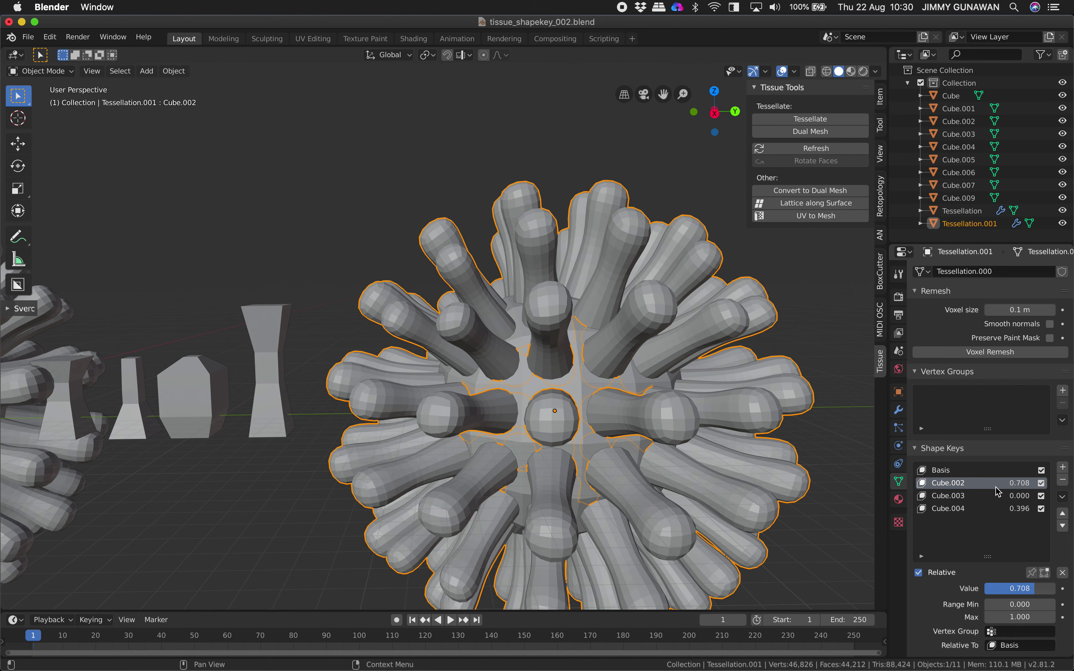
left_click(1062, 497)
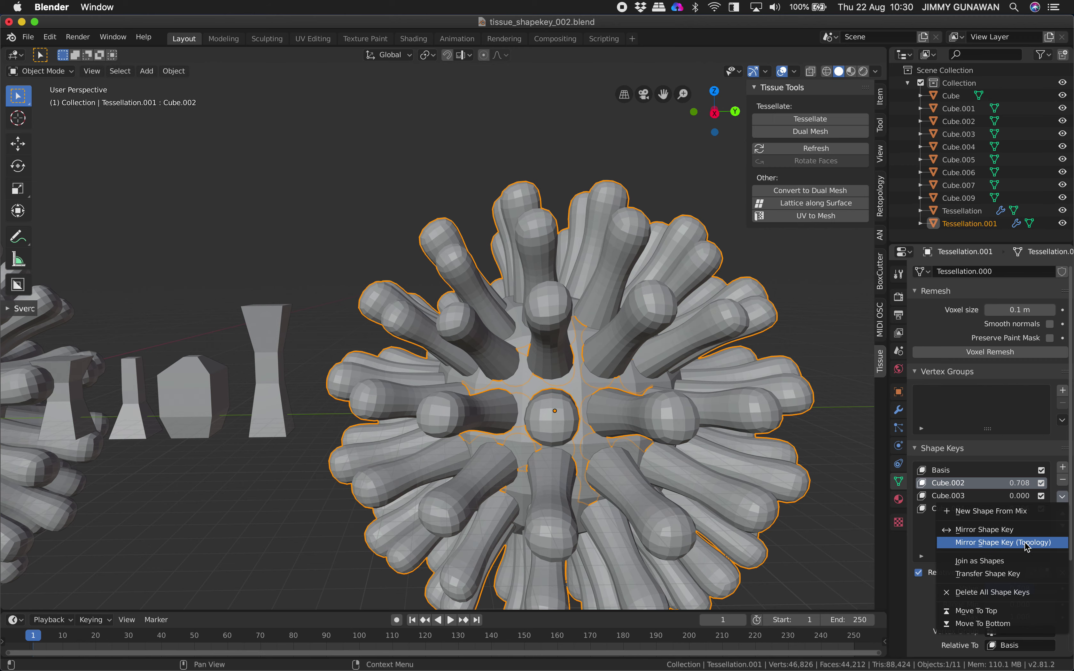
left_click(1012, 594)
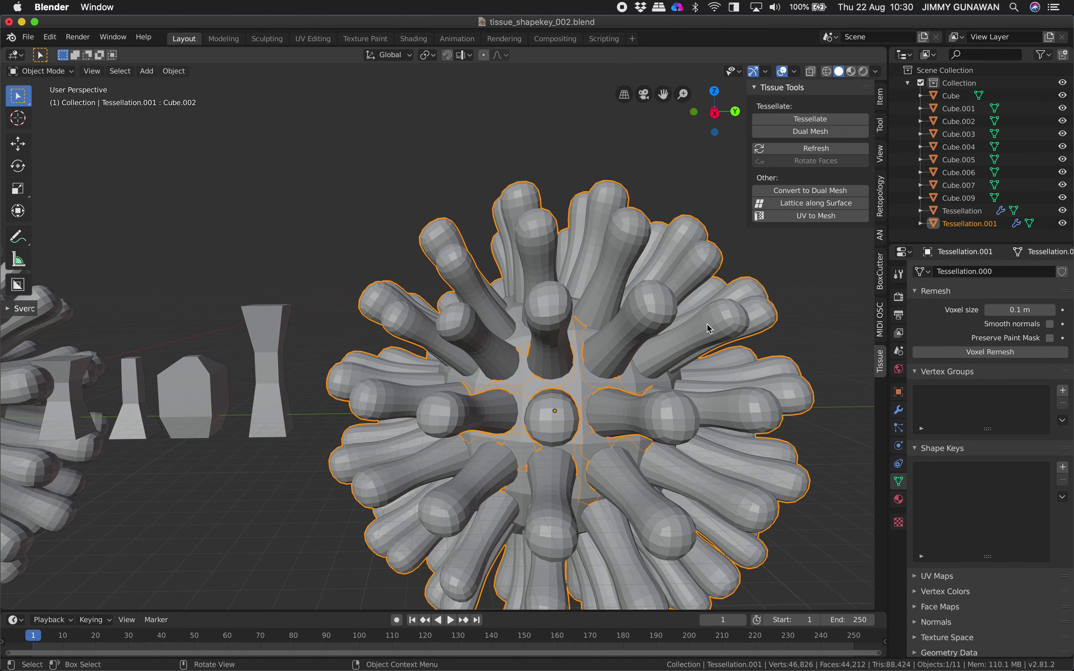
Try again to apply the Subdivision modifier on Tessellation.001 without its shape keys
middle_click_drag(709, 329, 723, 338)
left_click(692, 211)
left_click(696, 262)
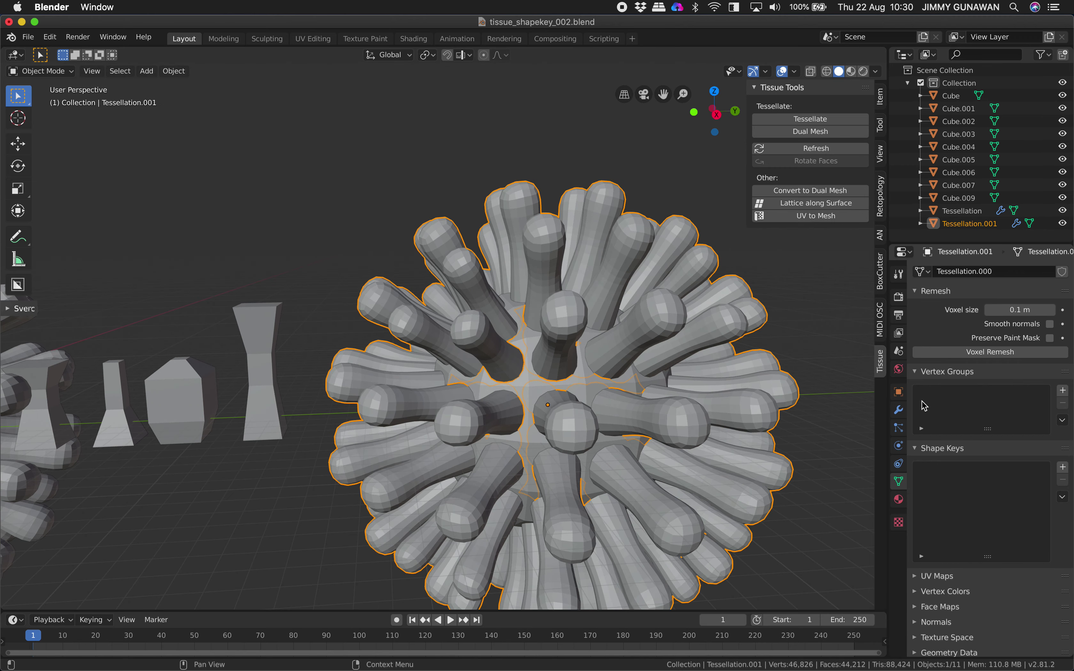
left_click(898, 410)
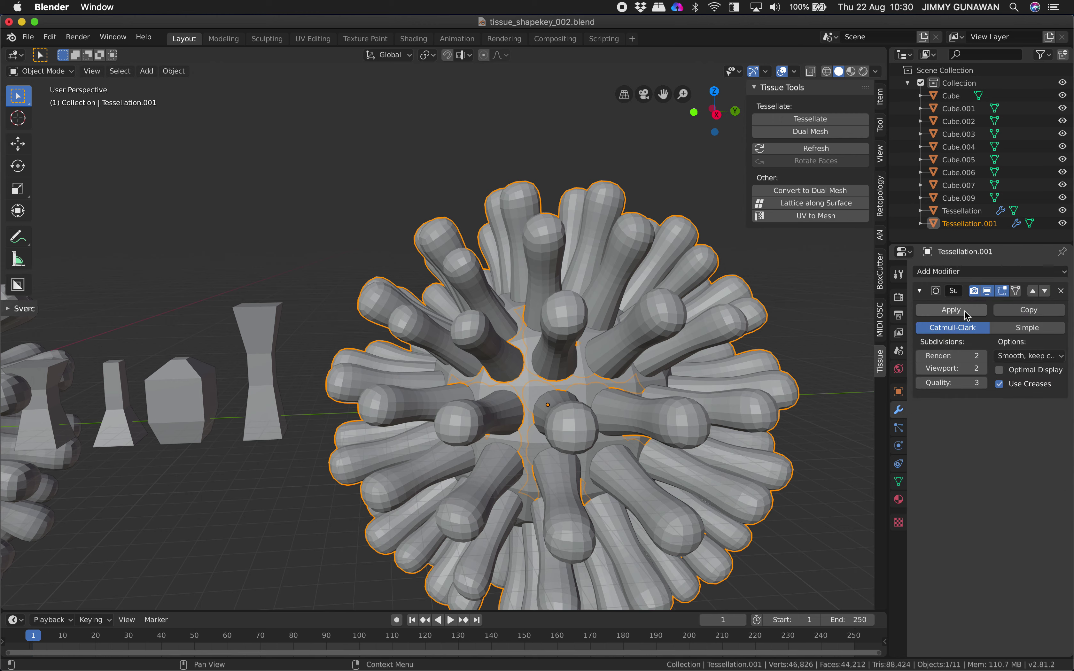
left_click(950, 310)
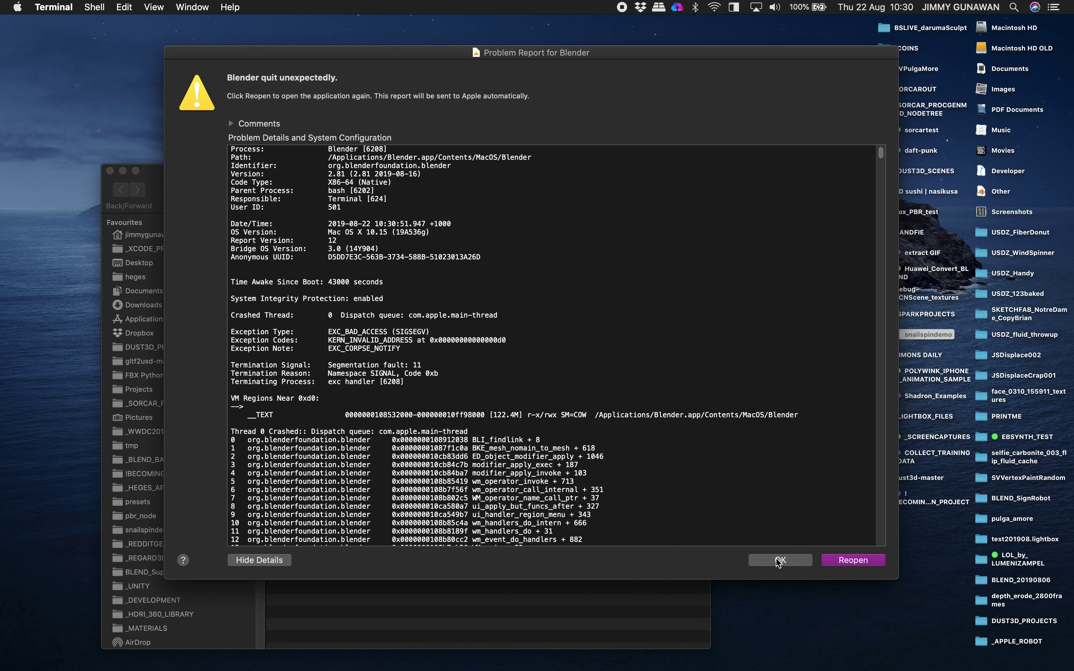
Dismiss the crash report, close the leftover Terminal windows and relaunch Blender from Finder
left_click(780, 561)
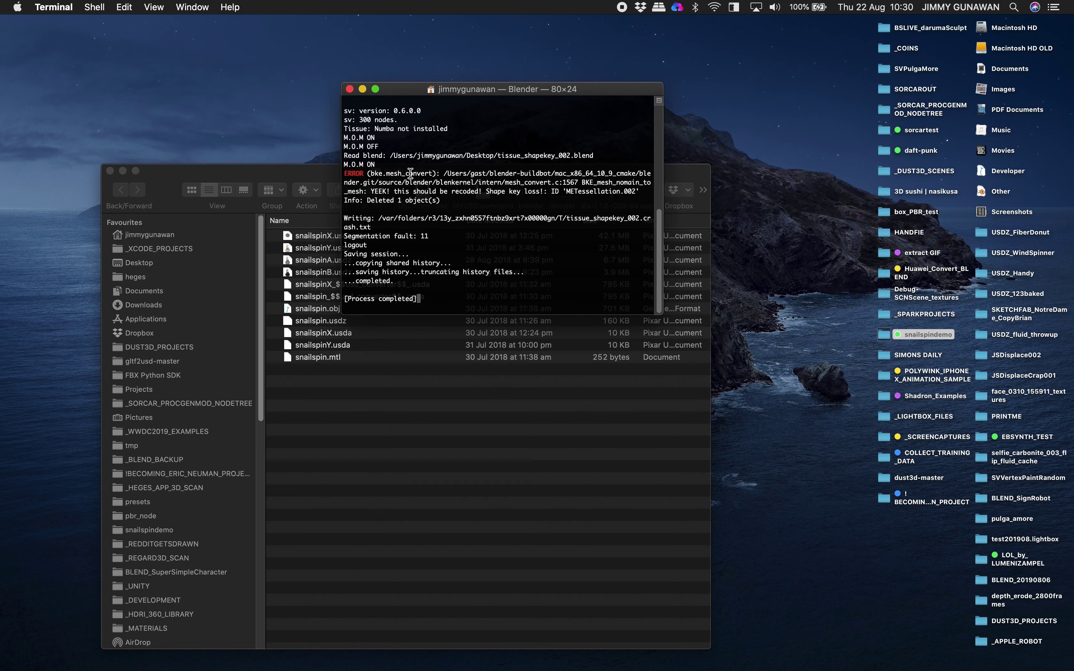
left_click(350, 91)
left_click(561, 192)
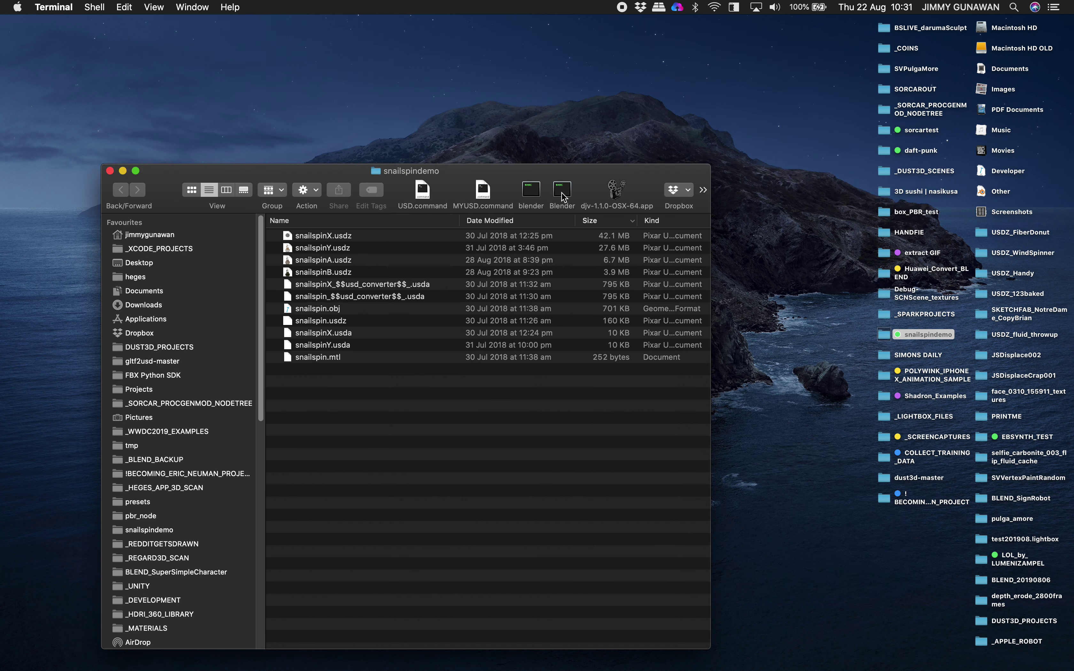
left_click(349, 90)
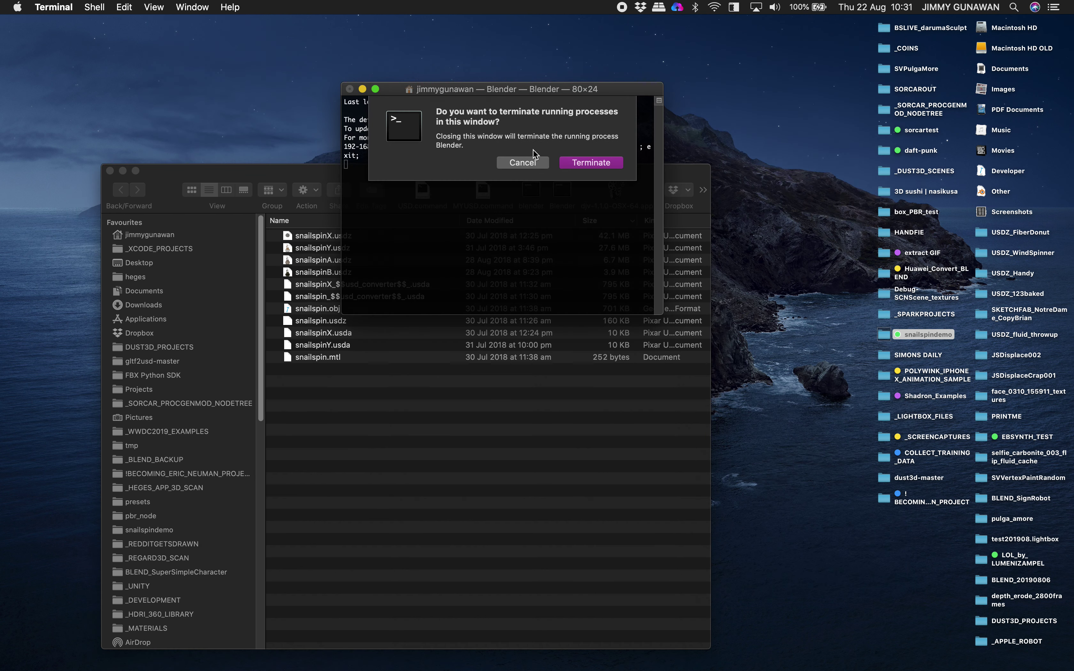
left_click(603, 165)
left_click_drag(600, 179, 614, 152)
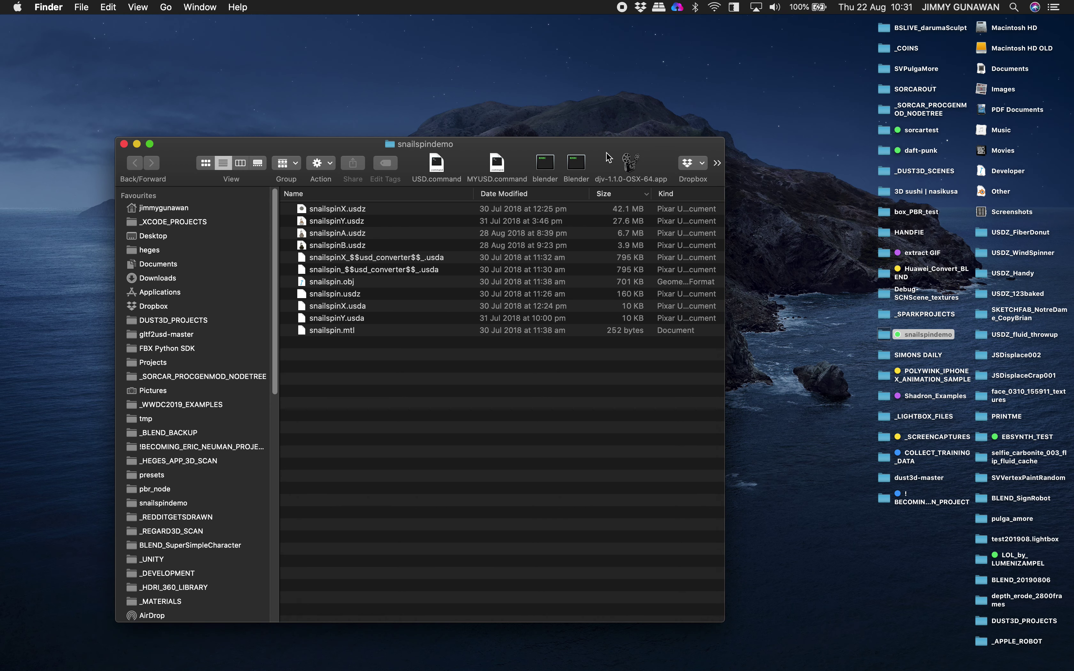
left_click(583, 162)
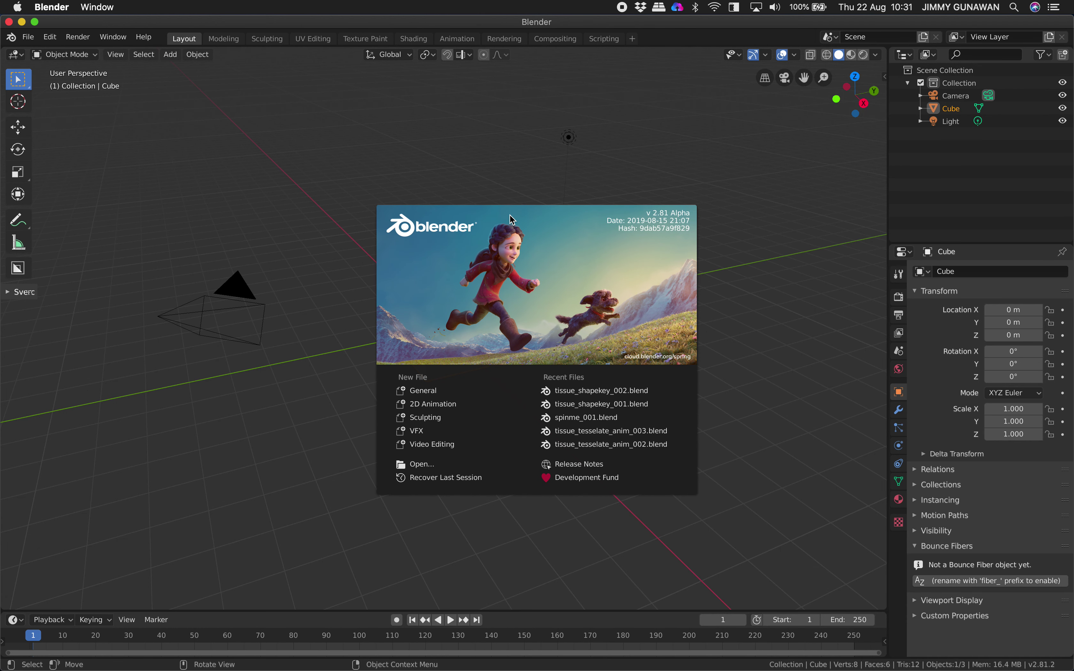
Reopen the recent file tissue_shapekey_002.blend
left_click(379, 196)
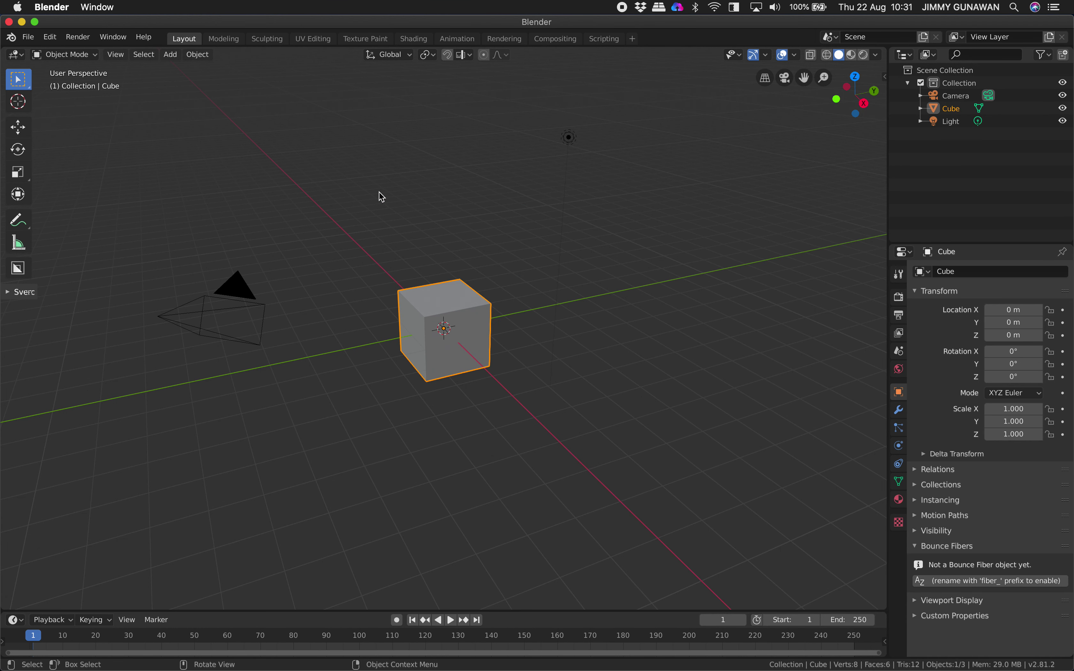
left_click(28, 37)
mouse_move(107, 79)
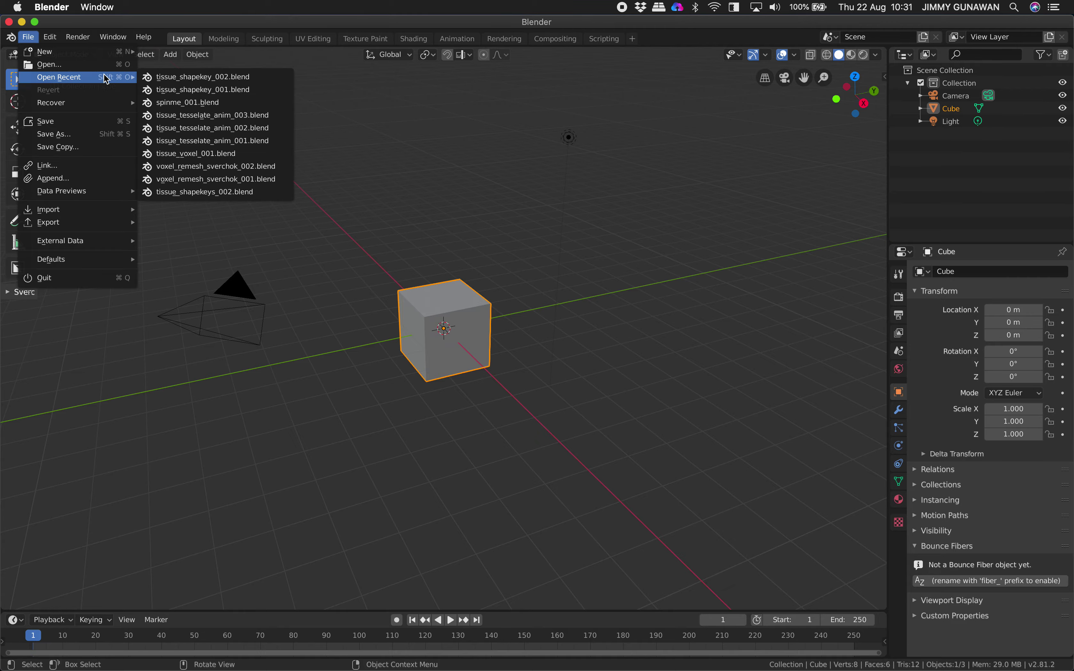
left_click(159, 78)
Remove the Subdivision modifier from the upper sphere, Tessellation.001
scroll(504, 267, "up", 8)
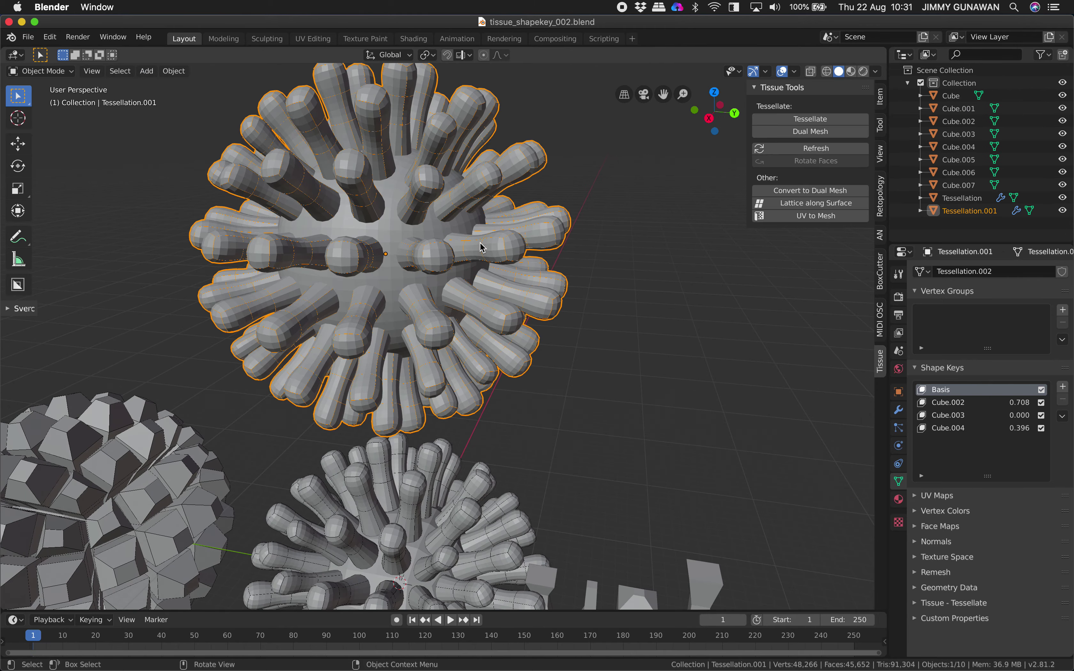
scroll(536, 307, "down", 8)
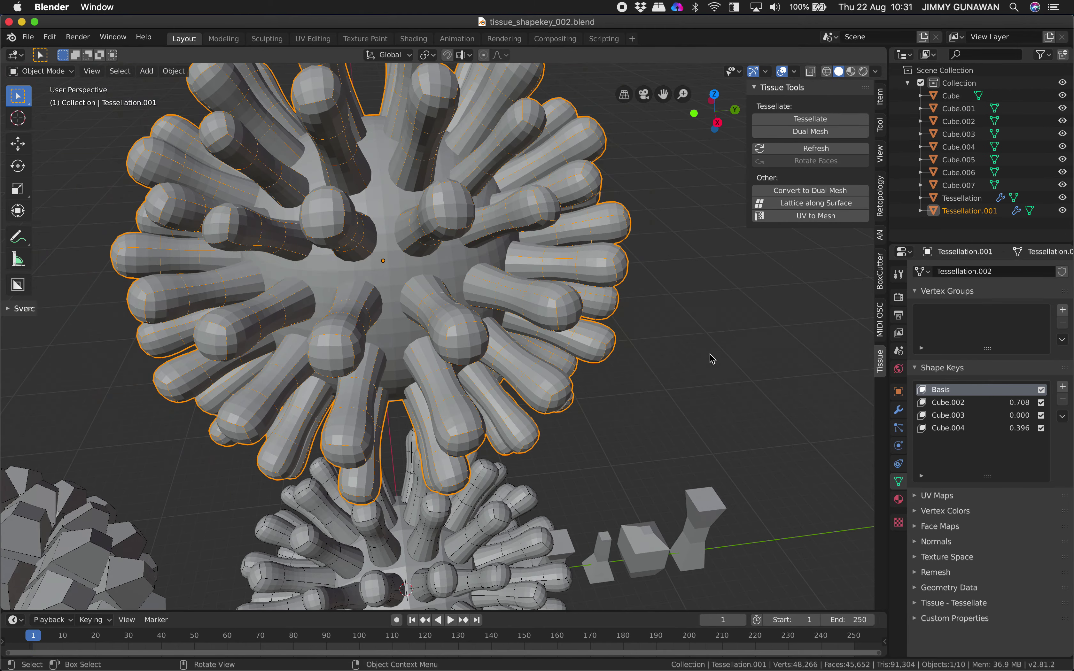
left_click(899, 409)
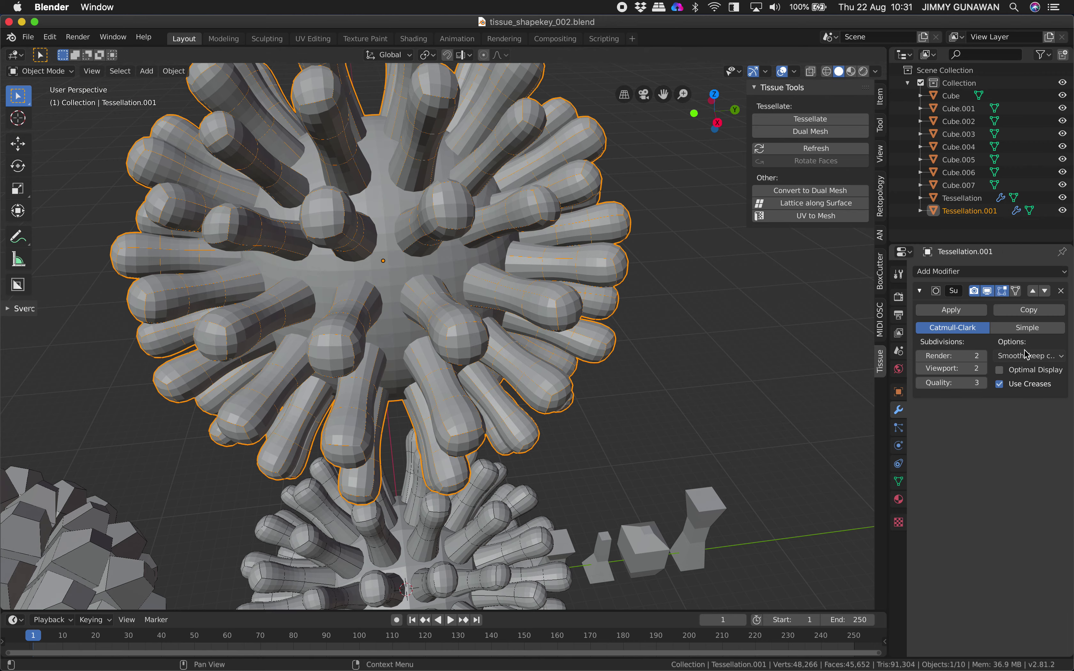
left_click(1060, 290)
scroll(689, 336, "up", 2)
middle_click_drag(689, 336, 695, 335)
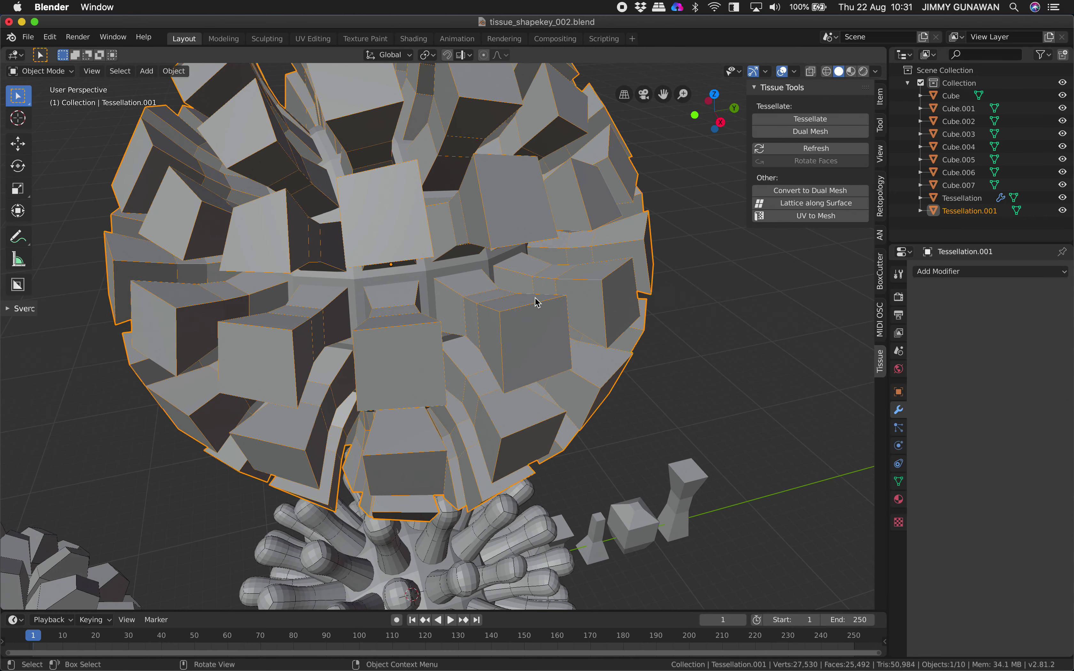
Compare the Tessellation.001 mesh in Edit Mode with its shape-keyed form in Object Mode
key("Tab")
key("Tab")
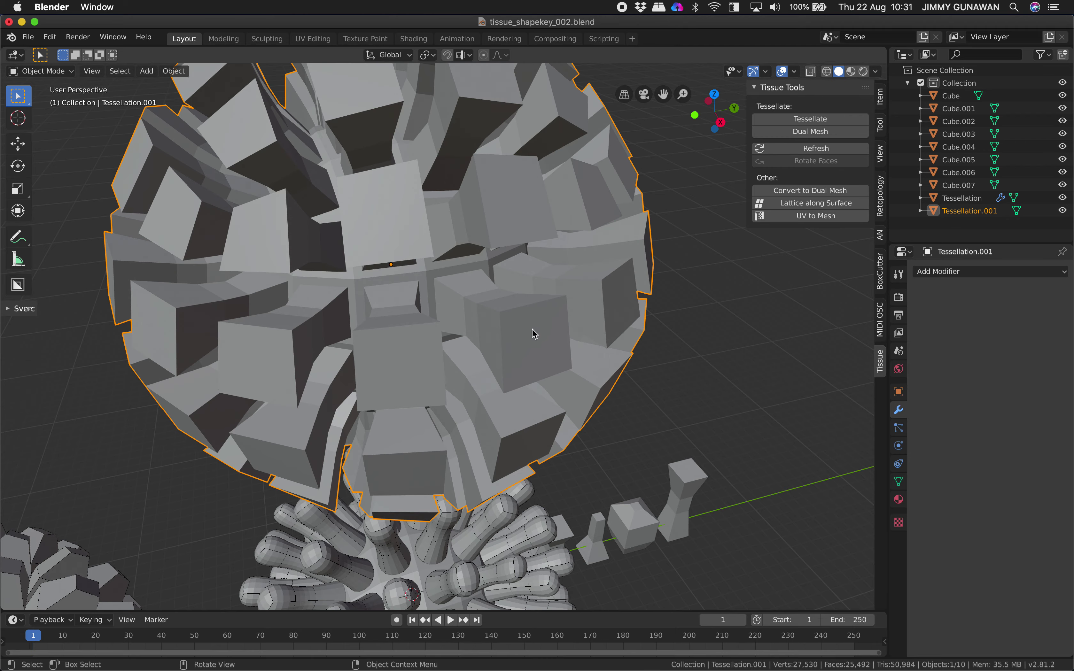
middle_click_drag(533, 334, 579, 311)
key("Tab")
key("Tab")
key("Tab")
key("Tab")
middle_click_drag(642, 231, 626, 235)
Save the tissue_shapekey_002.blend file
key("super+s")
scroll(608, 235, "down", 4)
middle_click_drag(546, 198, 492, 303)
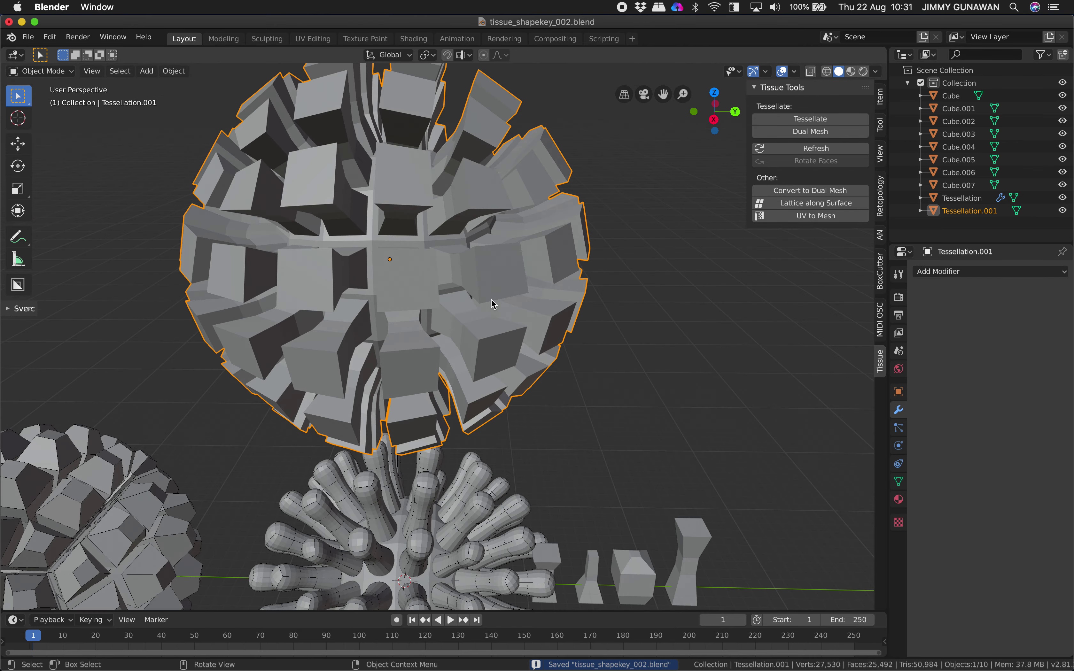
Try a free trackball rotation of the Tessellation.001 sphere
key("r")
key("r")
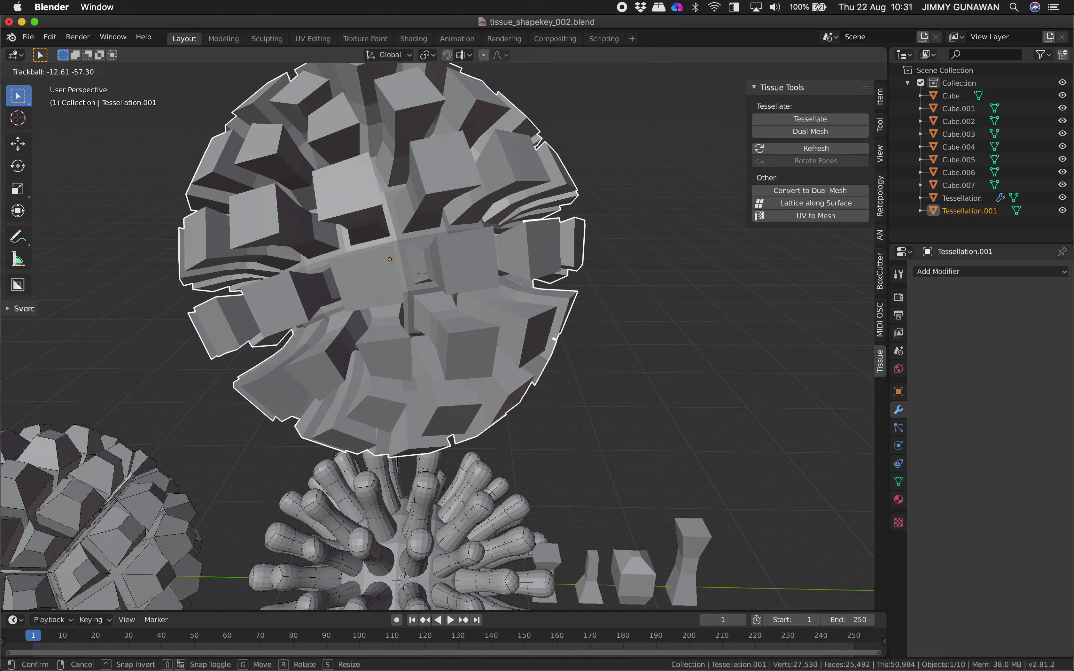
left_click(470, 301)
middle_click_drag(475, 300, 504, 287)
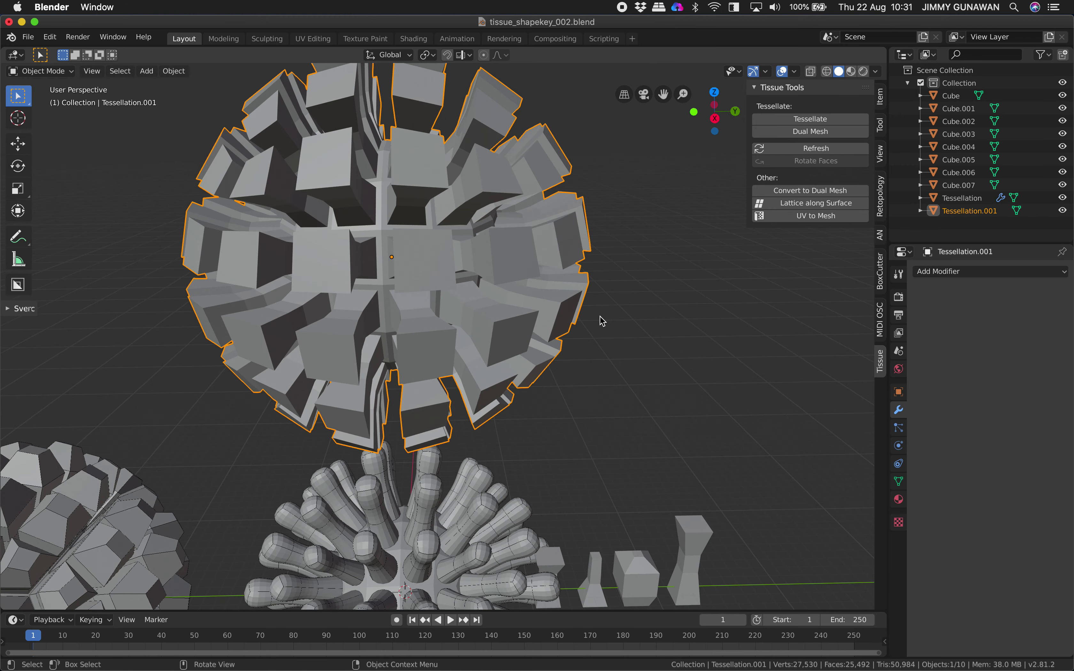
Delete all shape keys from Tessellation.001 and save the file
left_click(898, 482)
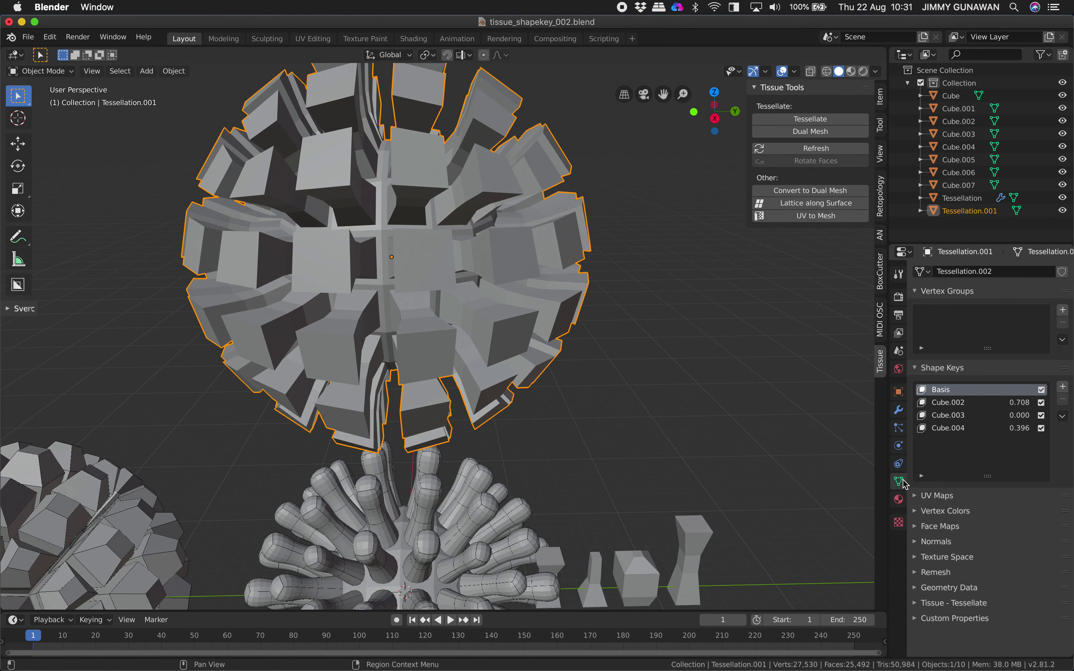
left_click(973, 405)
left_click(1062, 445)
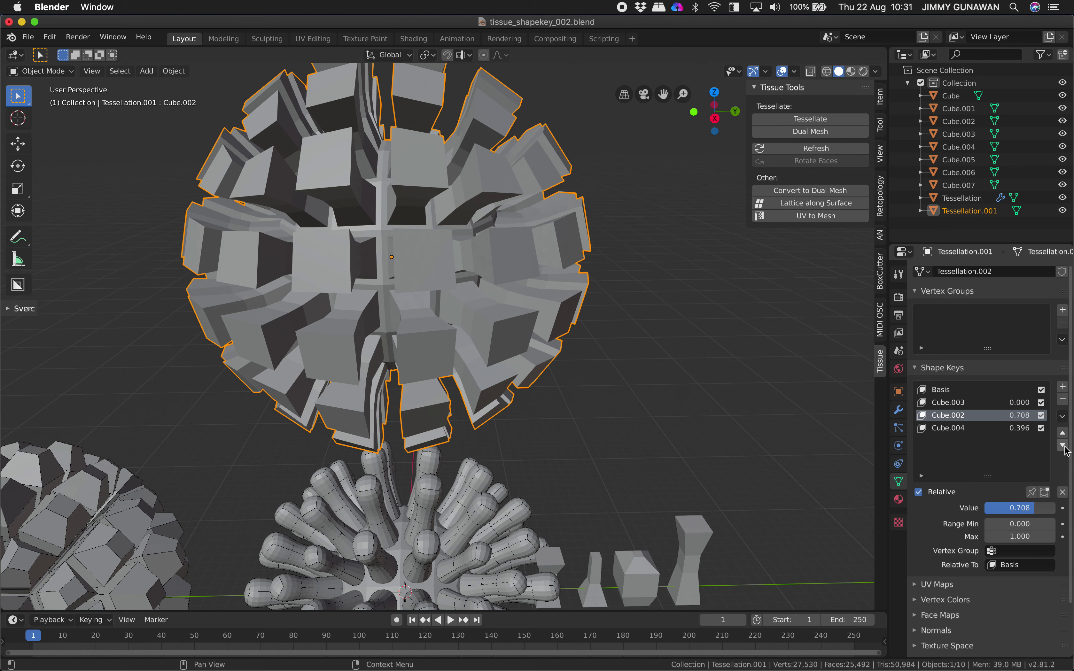
left_click(1062, 417)
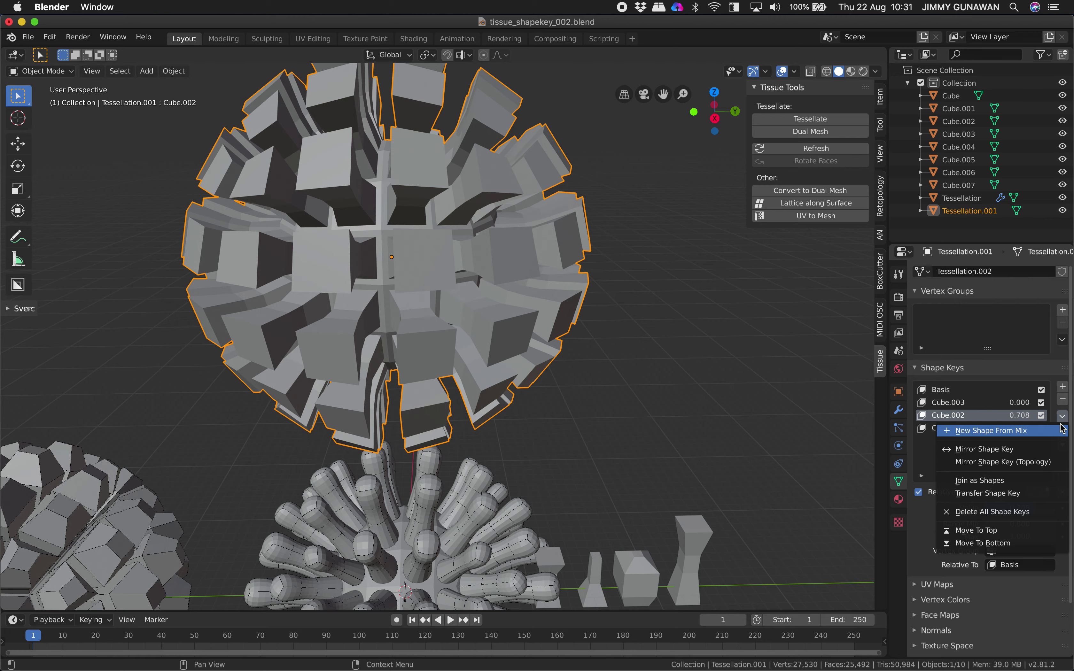
left_click(1023, 512)
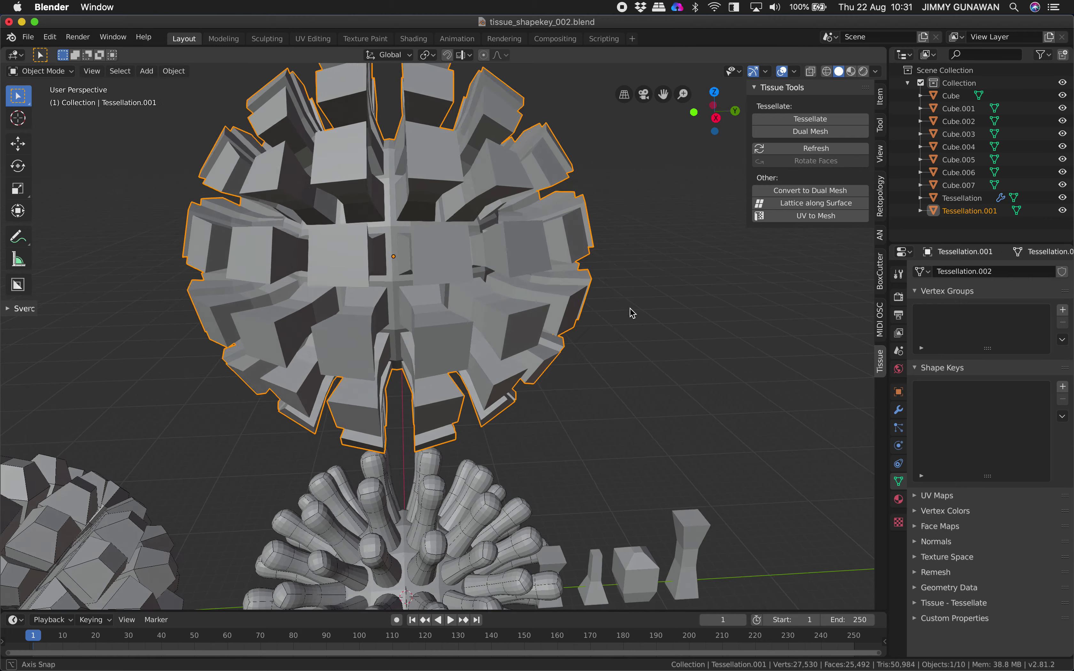
middle_click_drag(629, 308, 494, 332)
key("ctrl+s")
Try duplicating Tessellation.001 along the Y axis, and delete the duplicate
scroll(555, 314, "down", 3)
key("shift+d")
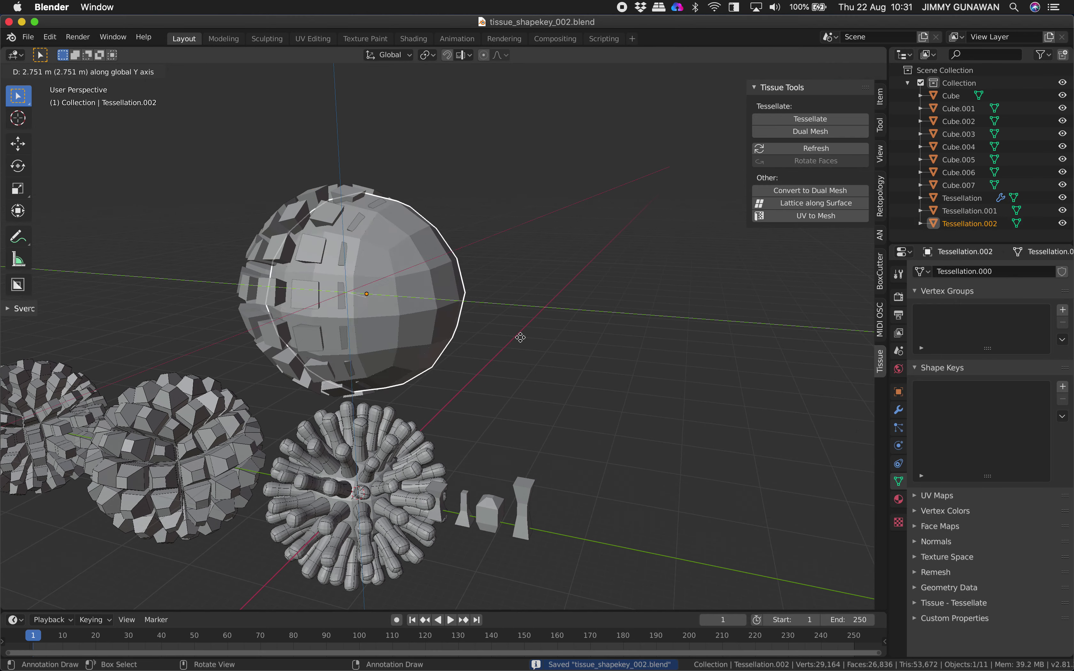
left_click(714, 376)
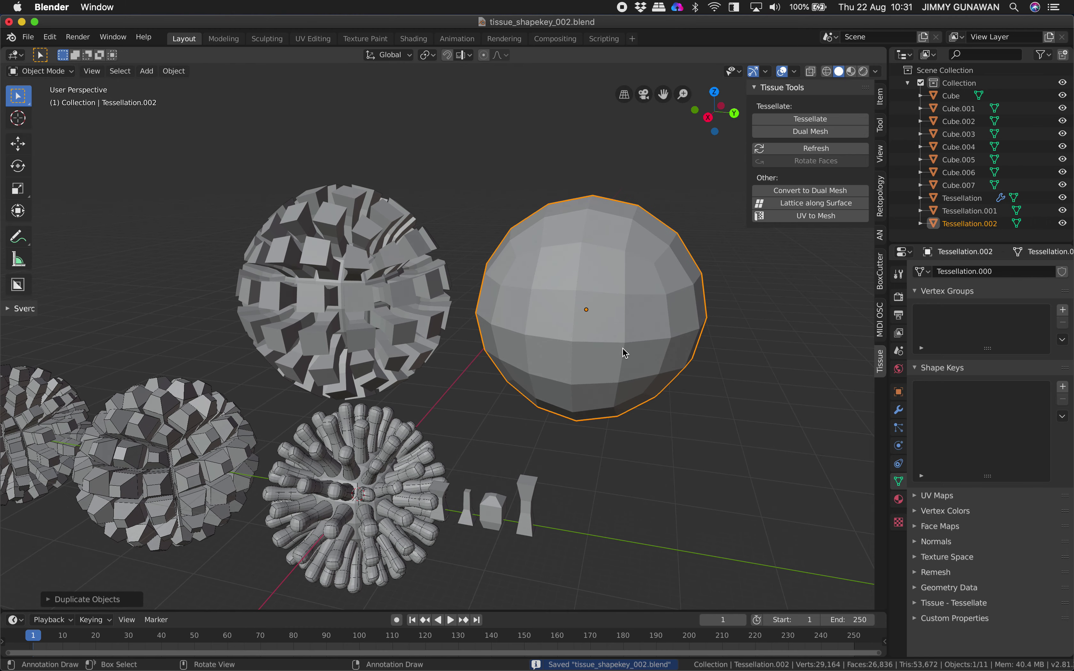
key("Delete")
Select the Tessellation.001 sphere and examine its block shapes up close and from further away
left_click(400, 273)
scroll(399, 273, "up", 4)
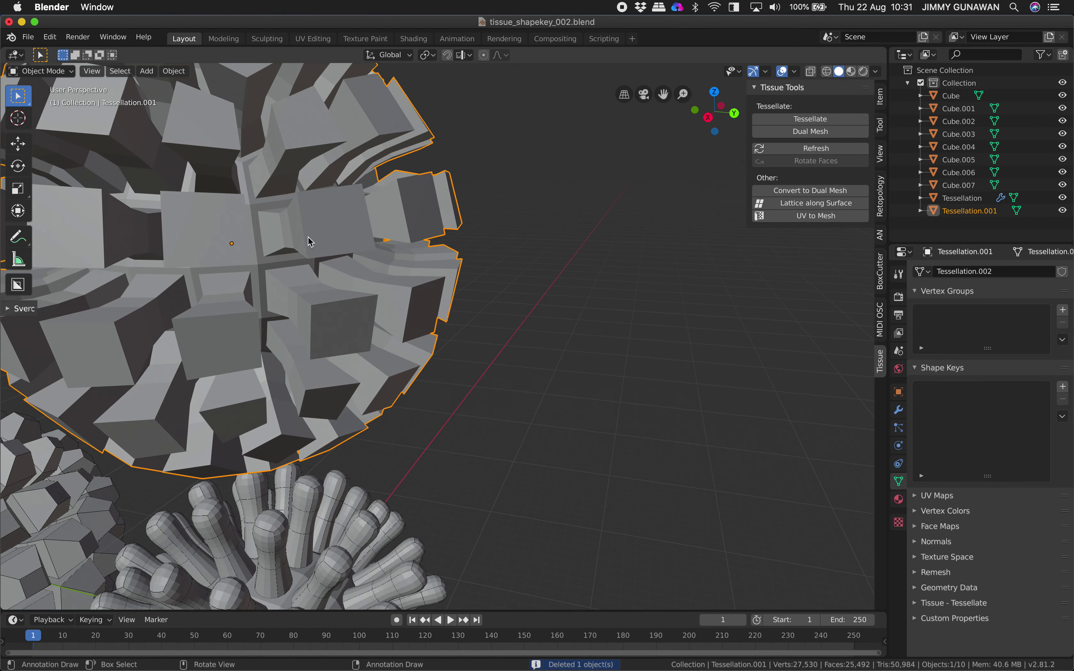
scroll(257, 234, "up", 5)
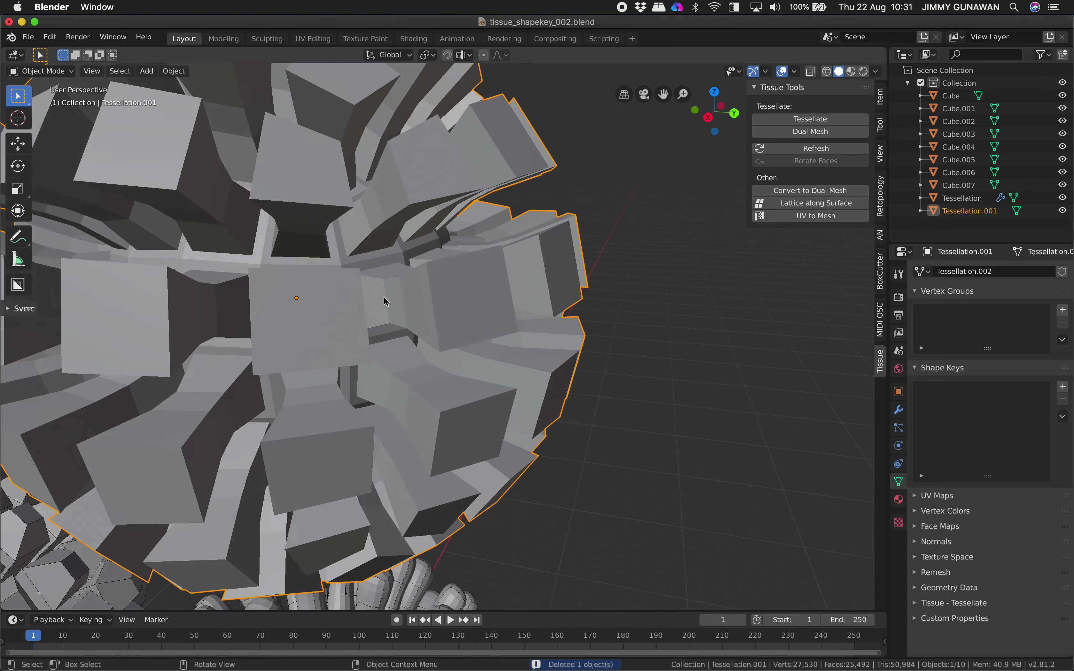
scroll(375, 262, "down", 5)
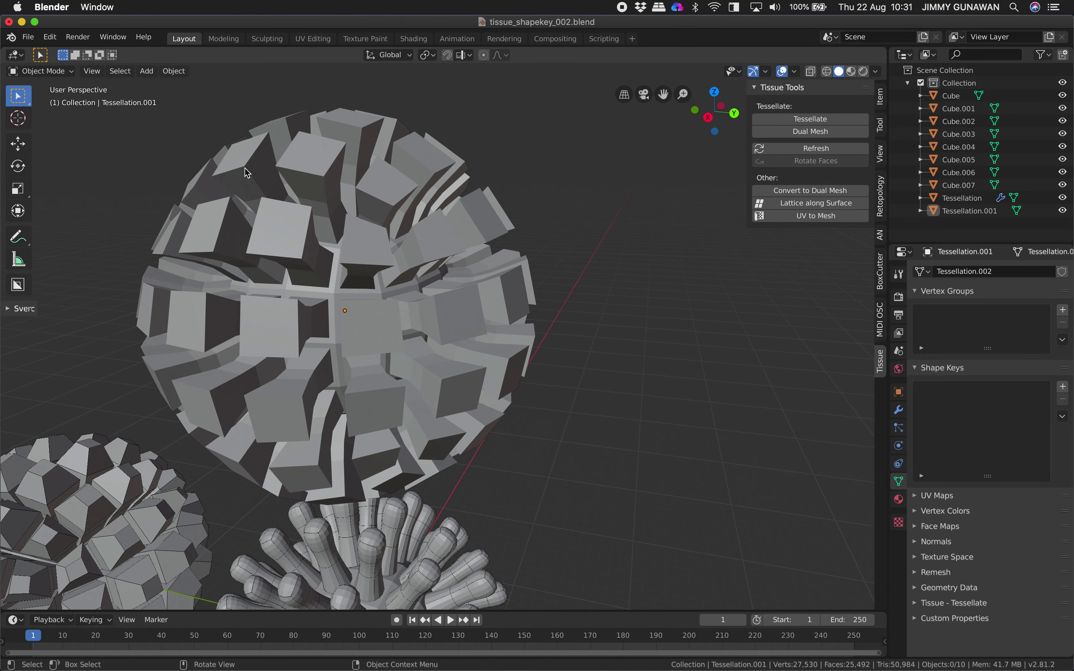
middle_click_drag(413, 295, 438, 298)
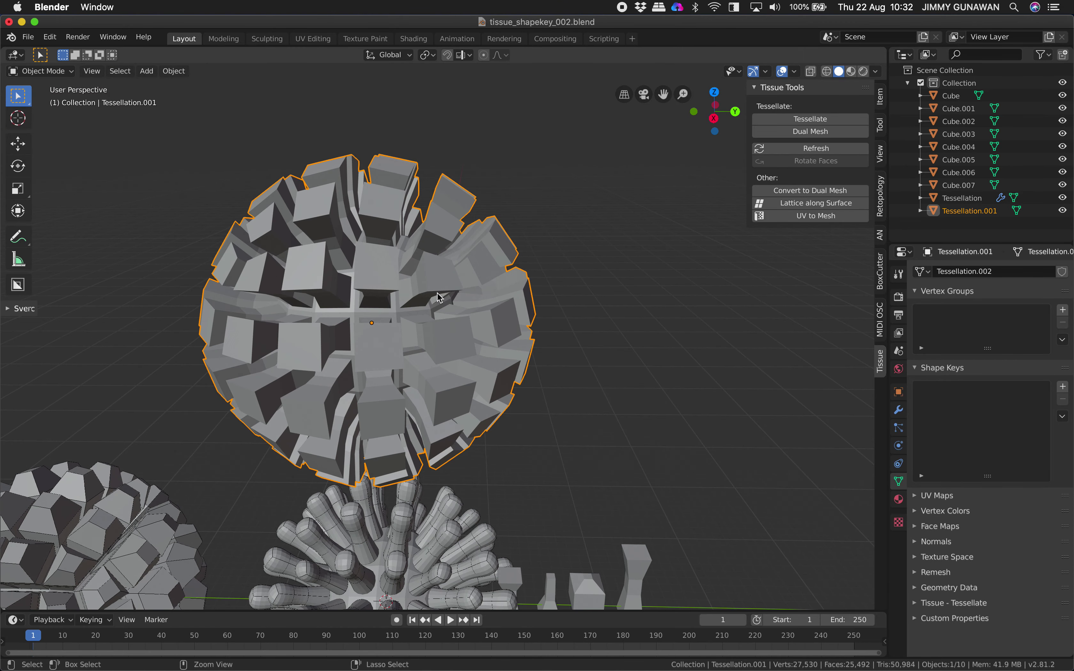
scroll(488, 297, "down", 4)
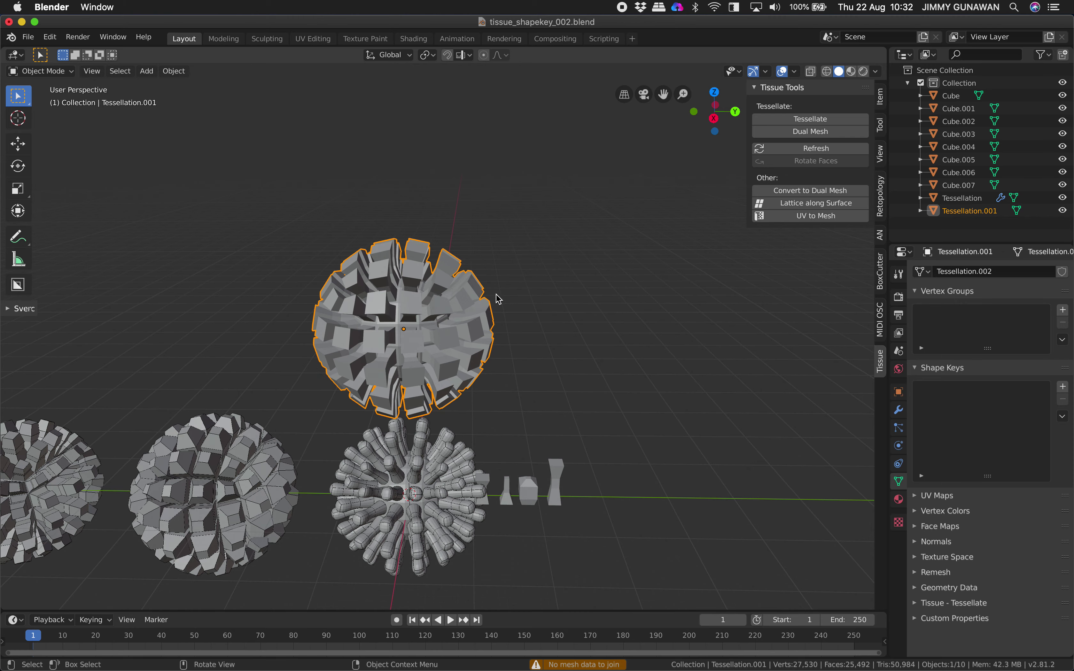
Try placing a duplicate of Tessellation.001 beside the sphere, and remove the copy
key("shift+d")
left_click(674, 321)
key("x")
left_click(674, 321)
Select the Tessellation.001 sphere, save the file, and inspect its blocks up close in different viewport shading modes
middle_click_drag(487, 325, 468, 281, "shift")
left_click(503, 282)
key("ctrl+s")
scroll(453, 280, "up", 2)
scroll(469, 285, "up", 5)
scroll(486, 280, "down", 4)
key("z")
left_click(423, 278)
key("z")
left_click(473, 280)
middle_click_drag(469, 281, 489, 284)
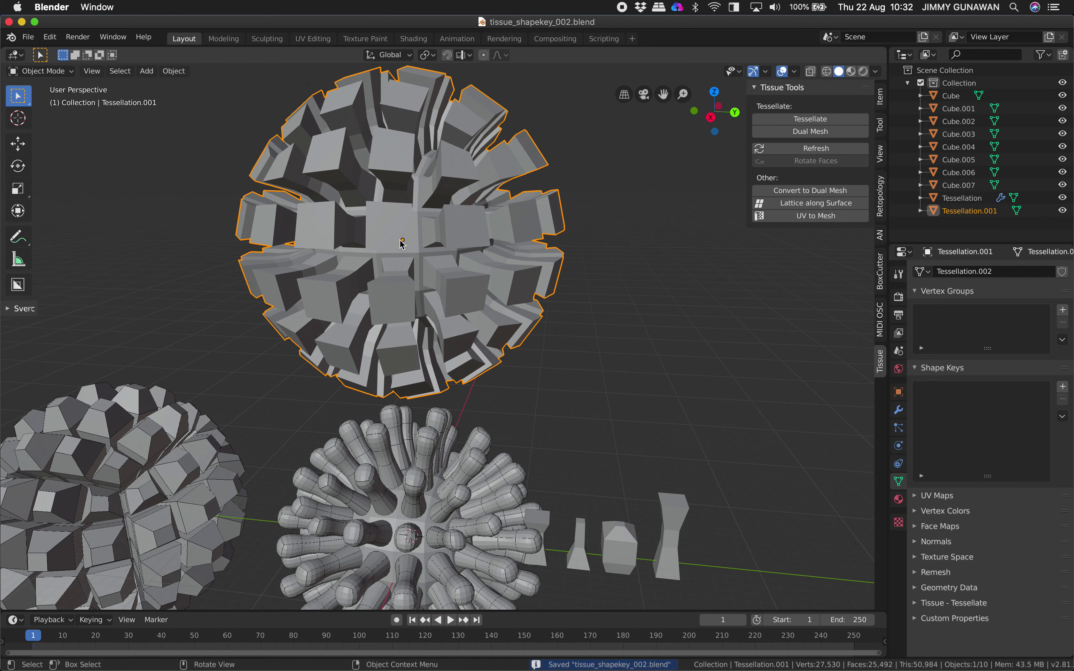
Check Tessellation.001 in Sculpt Mode, return to Object Mode, and delete the object
left_click(49, 71)
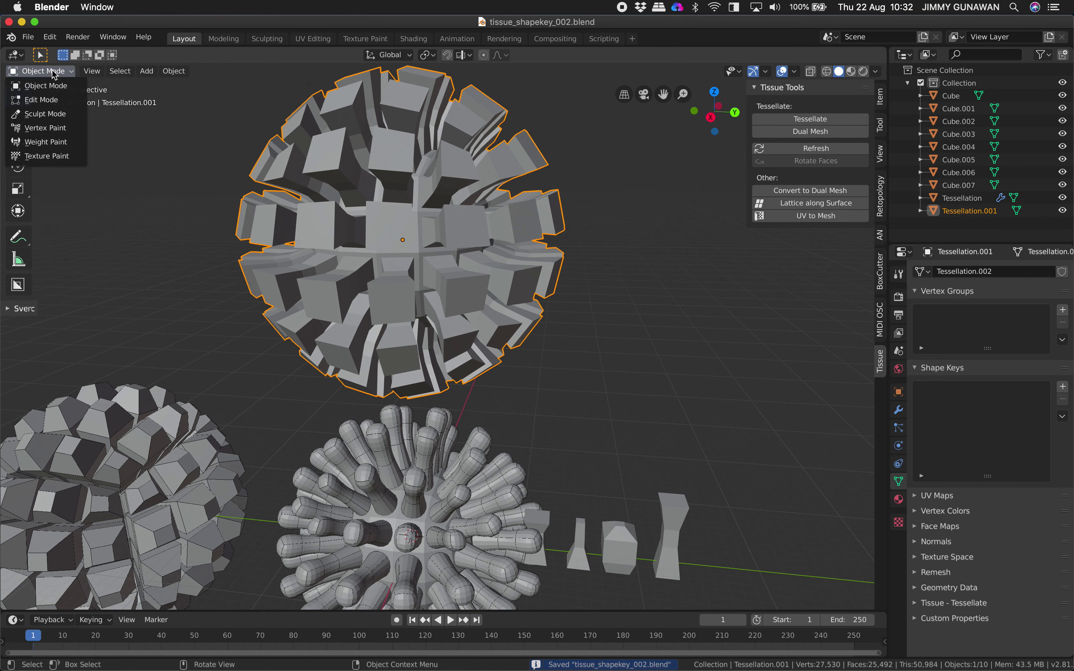
left_click(61, 114)
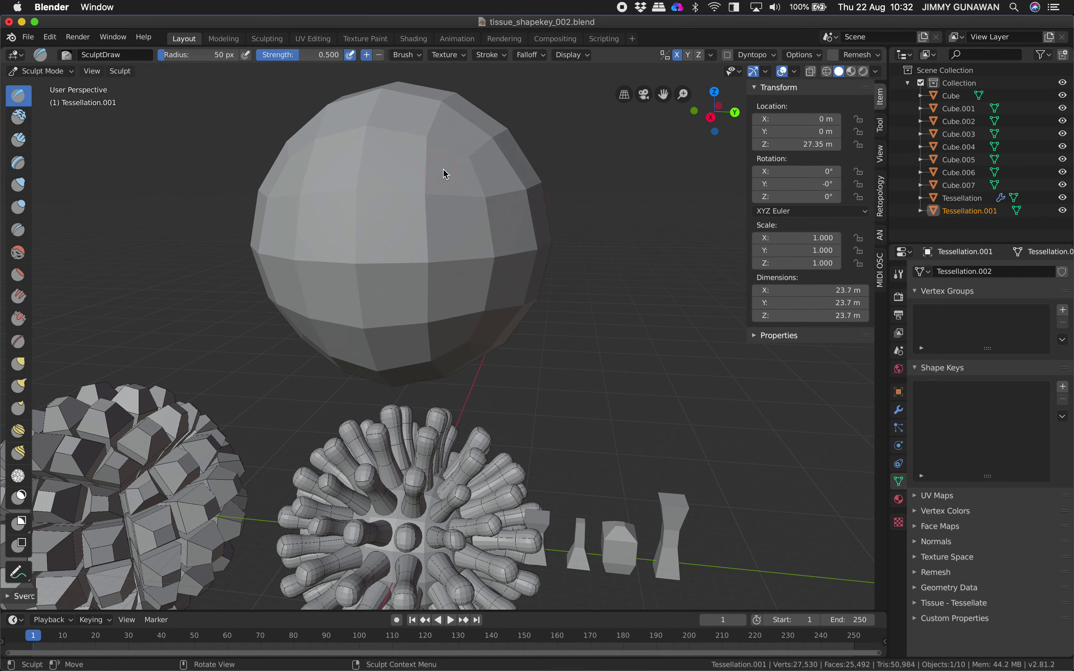
left_click(61, 72)
left_click(42, 82)
scroll(275, 187, "down", 3)
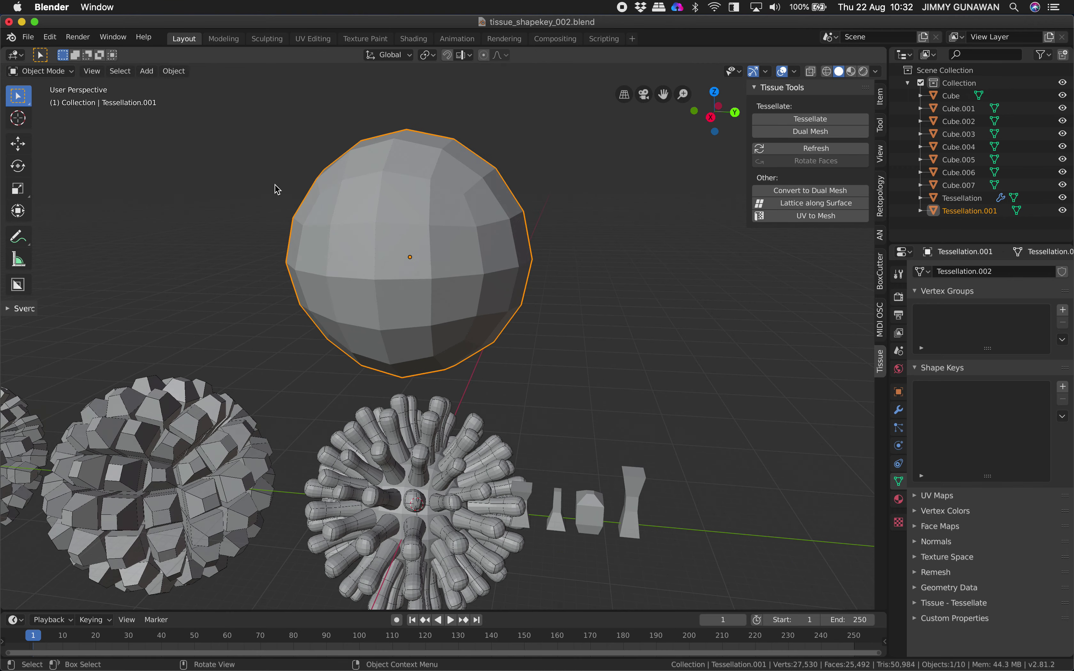
key("x")
left_click(429, 263)
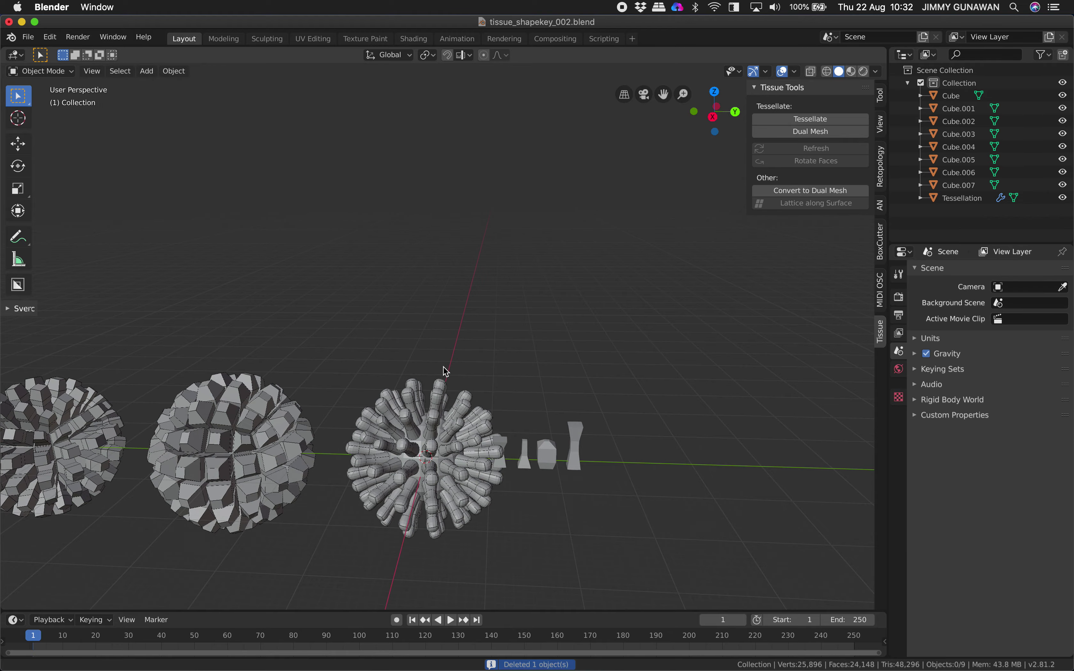
Select the Cube.005 sphere and compare its shape in Edit Mode and Object Mode
left_click(437, 400)
key("KP_Decimal")
left_click(255, 297)
key("KP_Decimal")
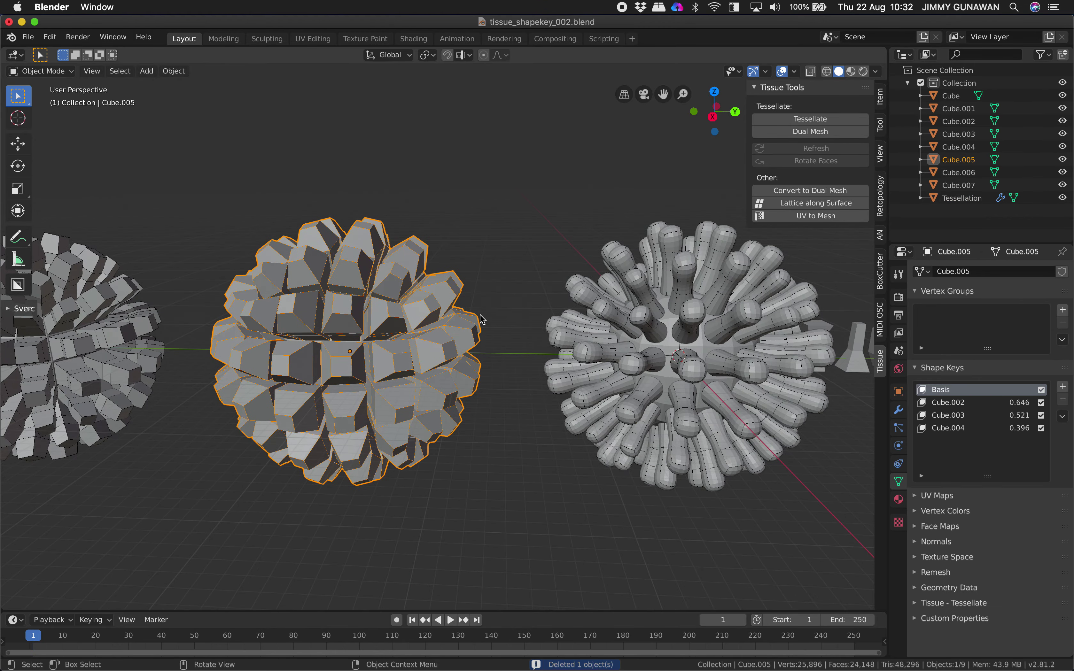
key("Tab")
key("Tab")
key("Tab")
key("Tab")
scroll(480, 315, "down", 1)
middle_click_drag(394, 307, 539, 308, "shift")
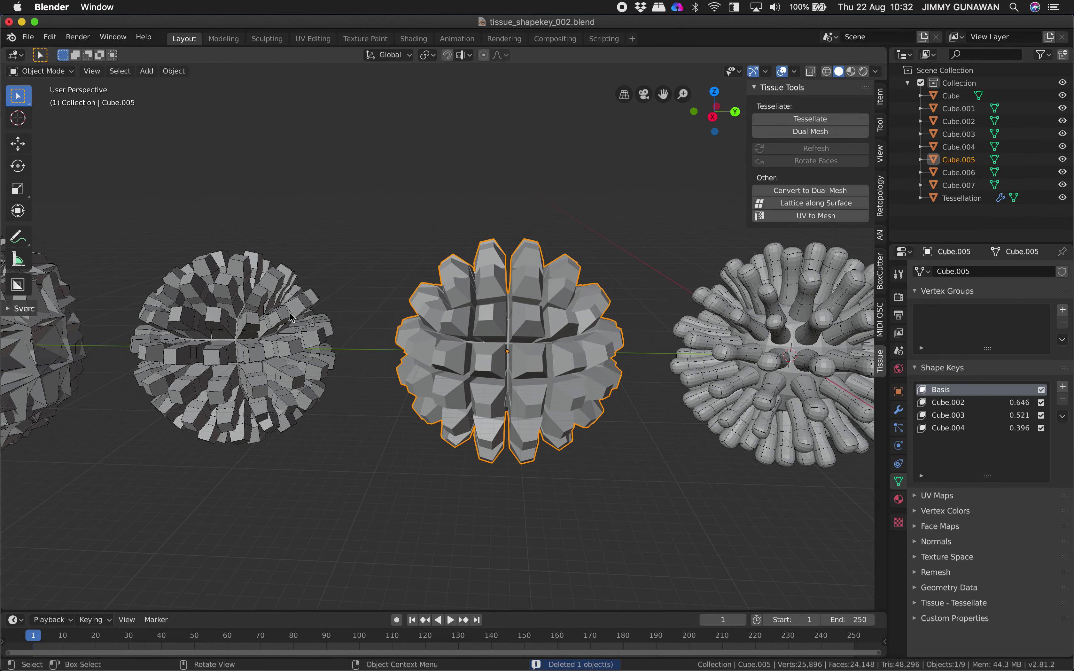
Select the Cube.006 sphere and compare its absolute shape key form in Edit Mode and Object Mode
left_click(289, 313)
key("Tab")
key("Tab")
key("KP_Decimal")
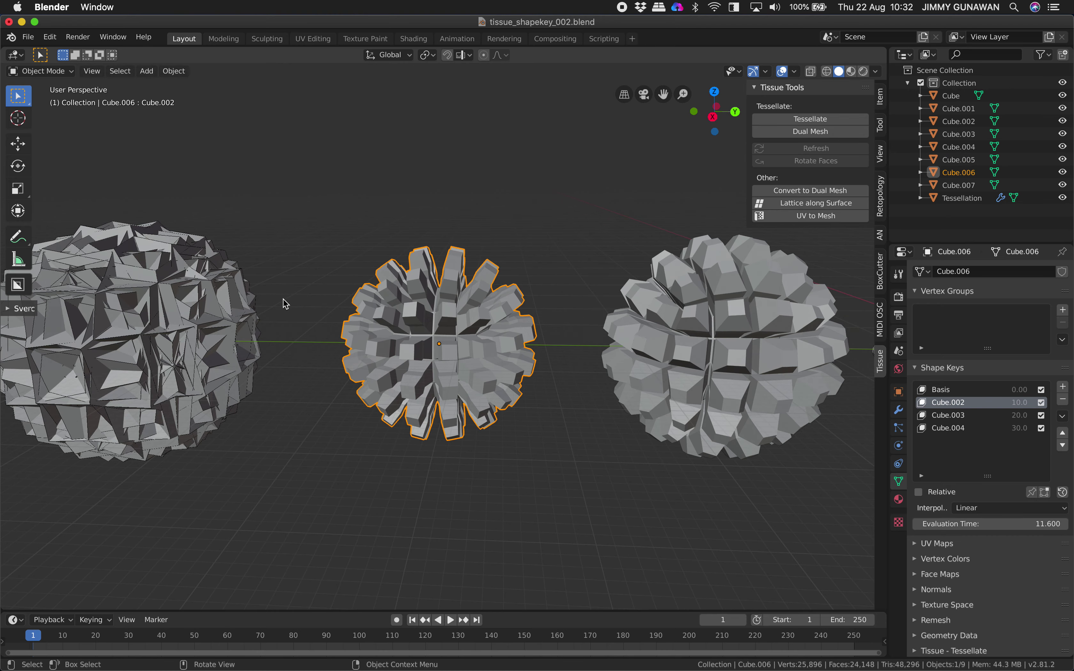
left_click(224, 296)
left_click(468, 334)
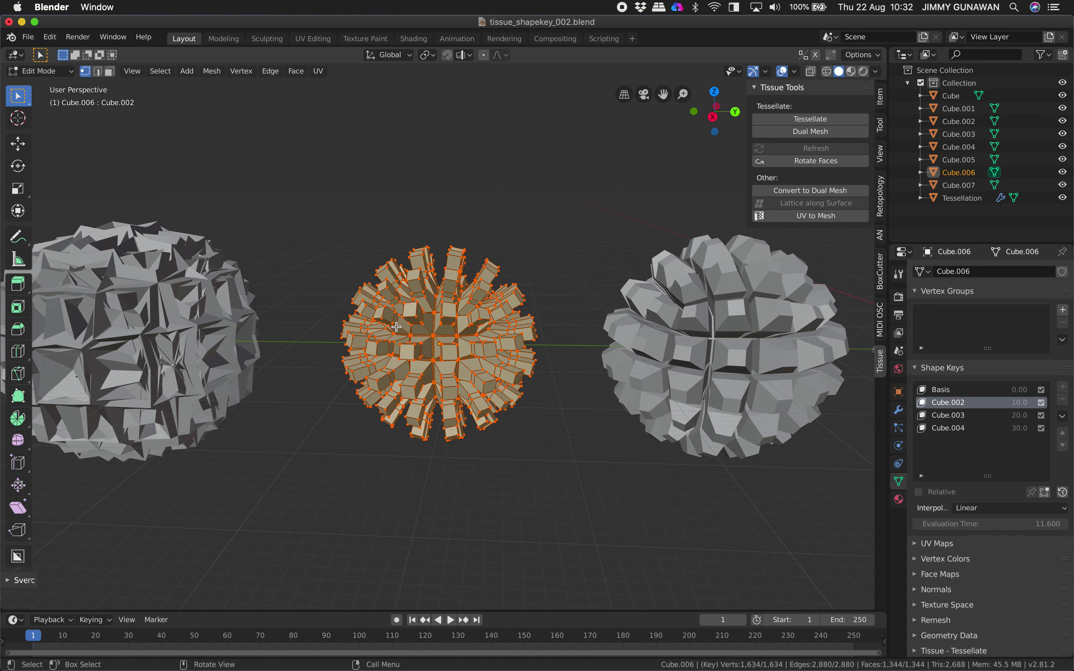
scroll(469, 334, "up", 4)
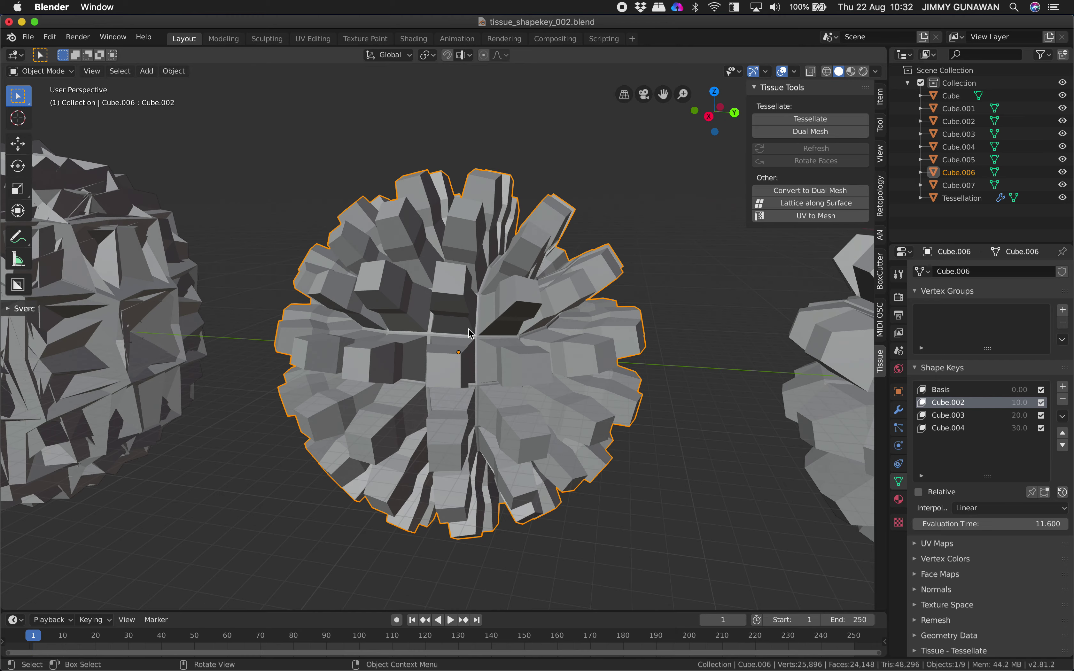
Make shape key Cube.003 active on Cube.006 and duplicate the sphere upward along the Z axis
left_click(1000, 417)
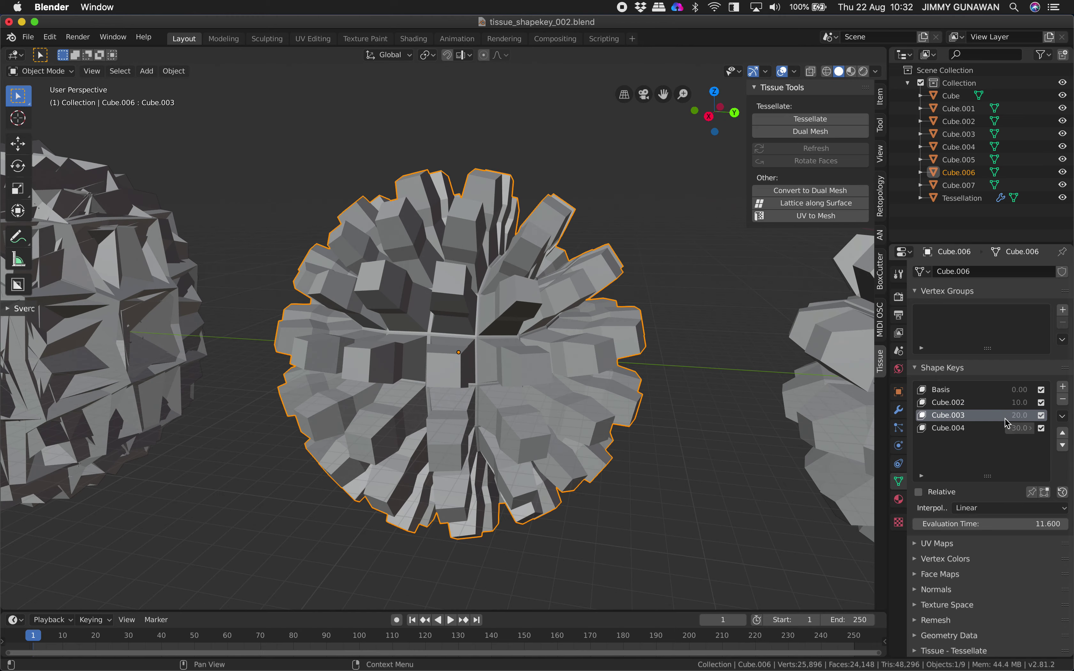
scroll(577, 333, "down", 3)
key("shift+d")
key("z")
left_click(576, 117)
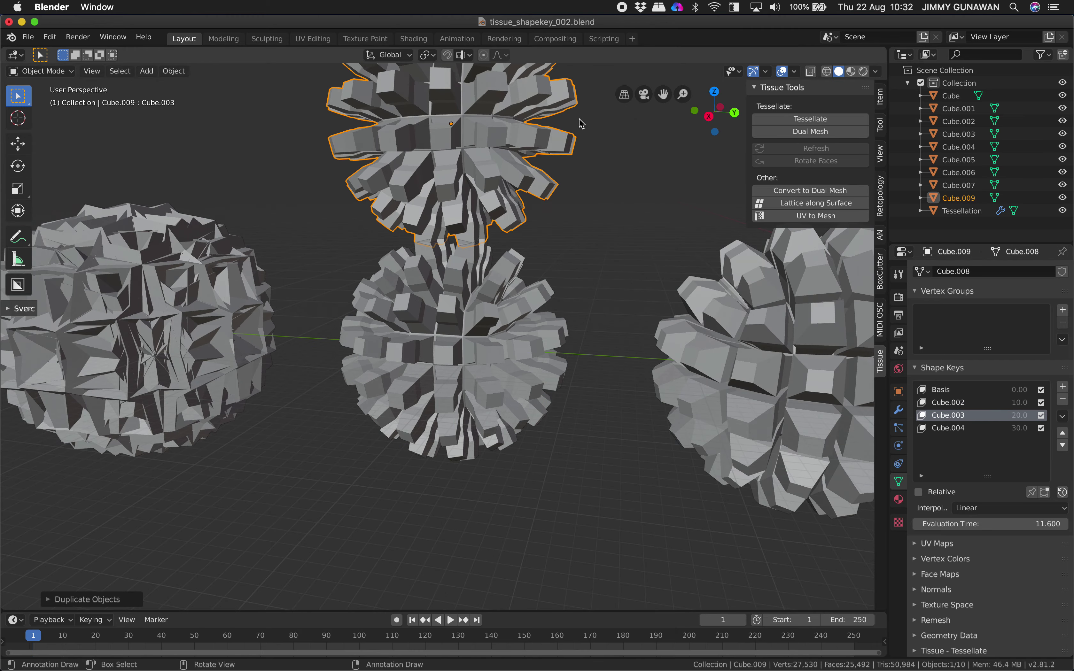
middle_click_drag(575, 113, 564, 224, "shift")
Delete all shape keys from the duplicated sphere Cube.009 and save the file
left_click(1062, 416)
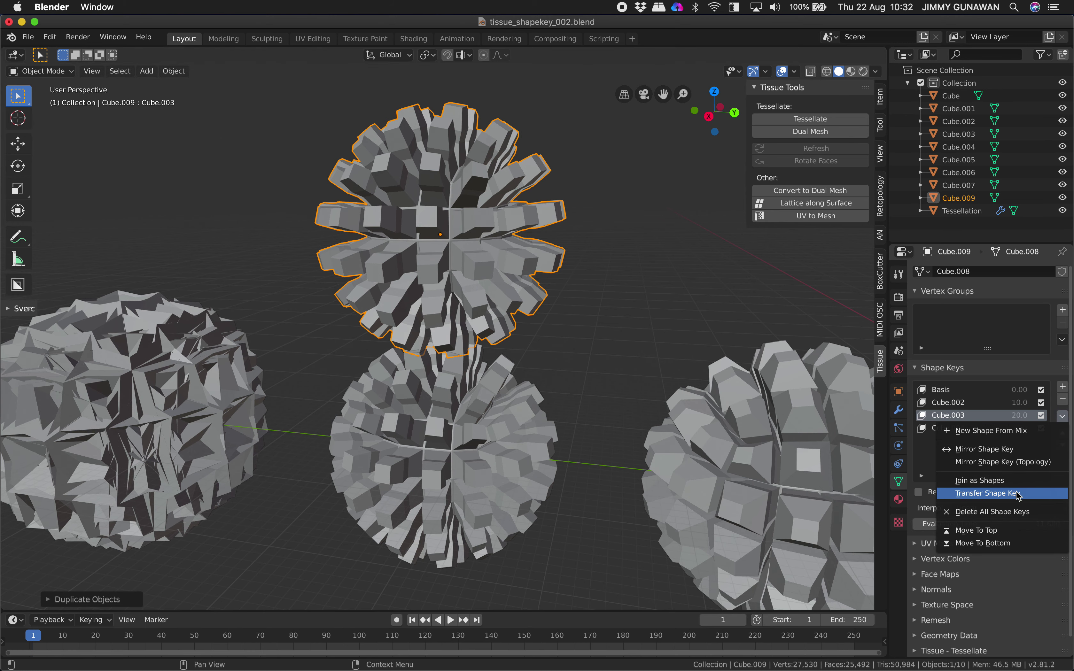
left_click(1017, 511)
scroll(592, 227, "up", 3, "shift")
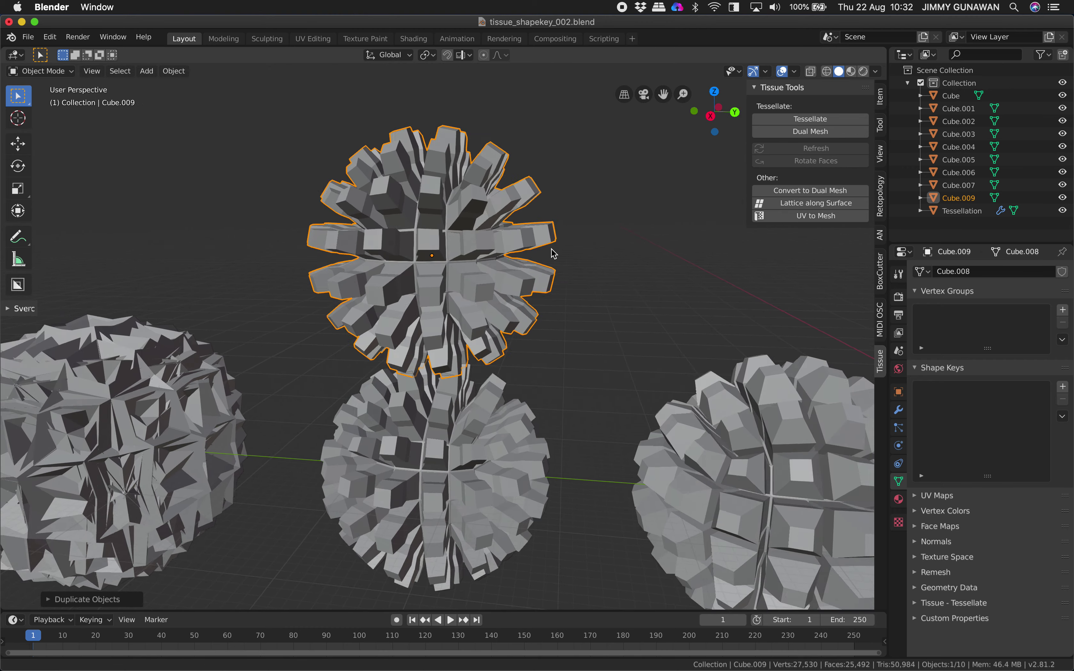
key("super+s")
Check the duplicated sphere Cube.009 in Sculpt Mode and return to Object Mode
left_click(50, 72)
left_click(61, 115)
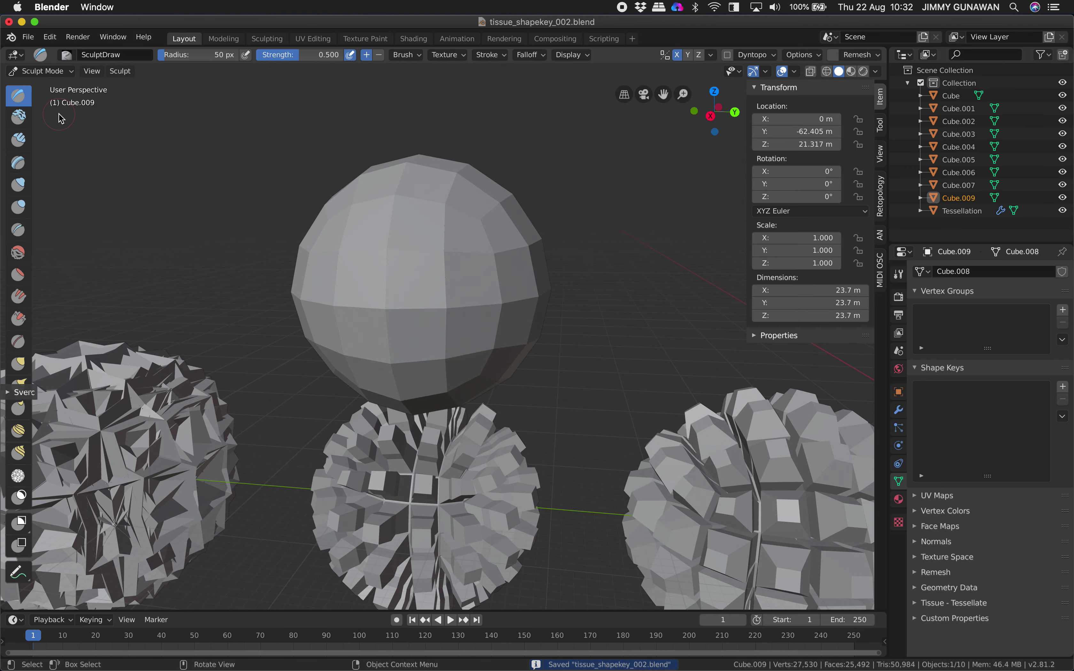
left_click(59, 72)
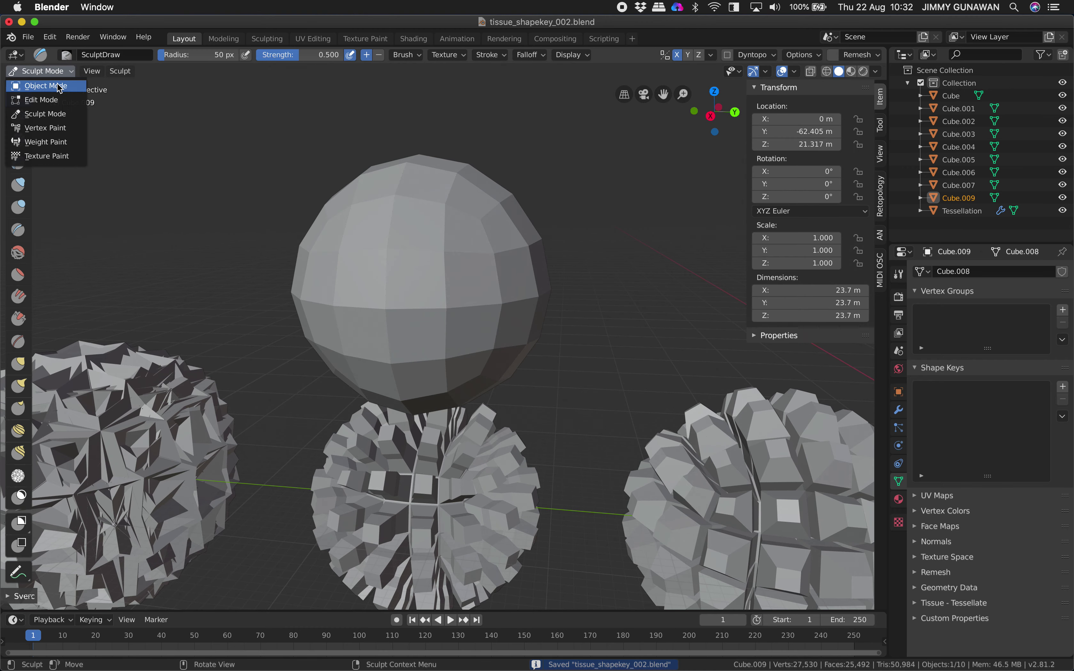
left_click(58, 85)
middle_click_drag(263, 205, 417, 230)
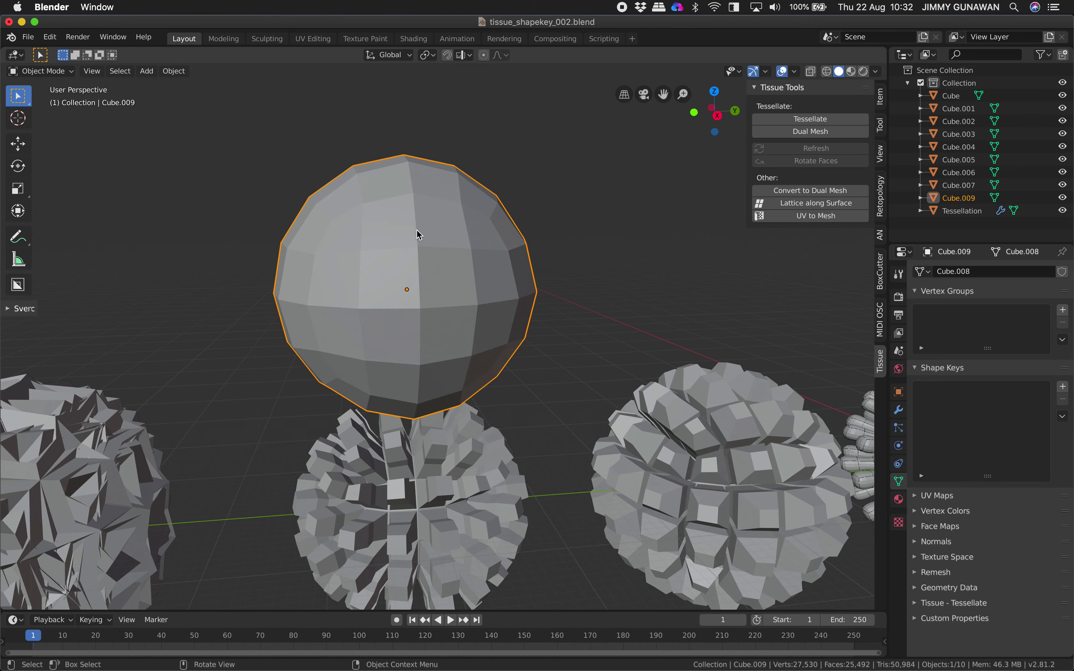
Try moving and scaling a single front face of Cube.009 in Edit Mode, cancelling both transforms
key("Tab")
key("Tab")
key("Tab")
left_click(111, 72)
left_click(406, 277)
key("g")
key("Escape")
key("s")
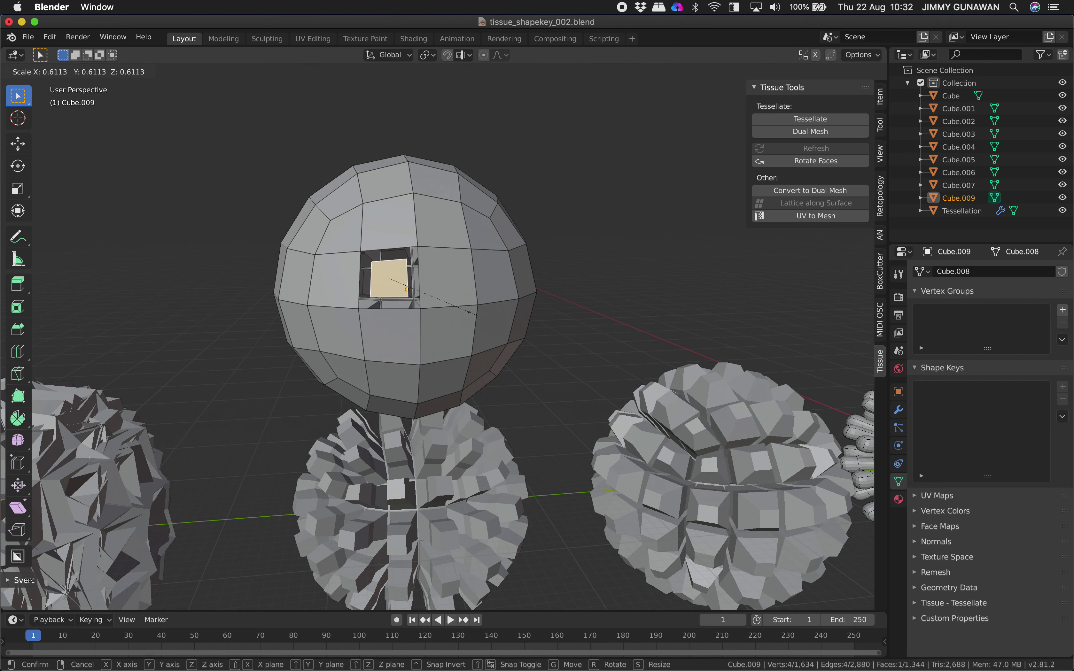
key("Escape")
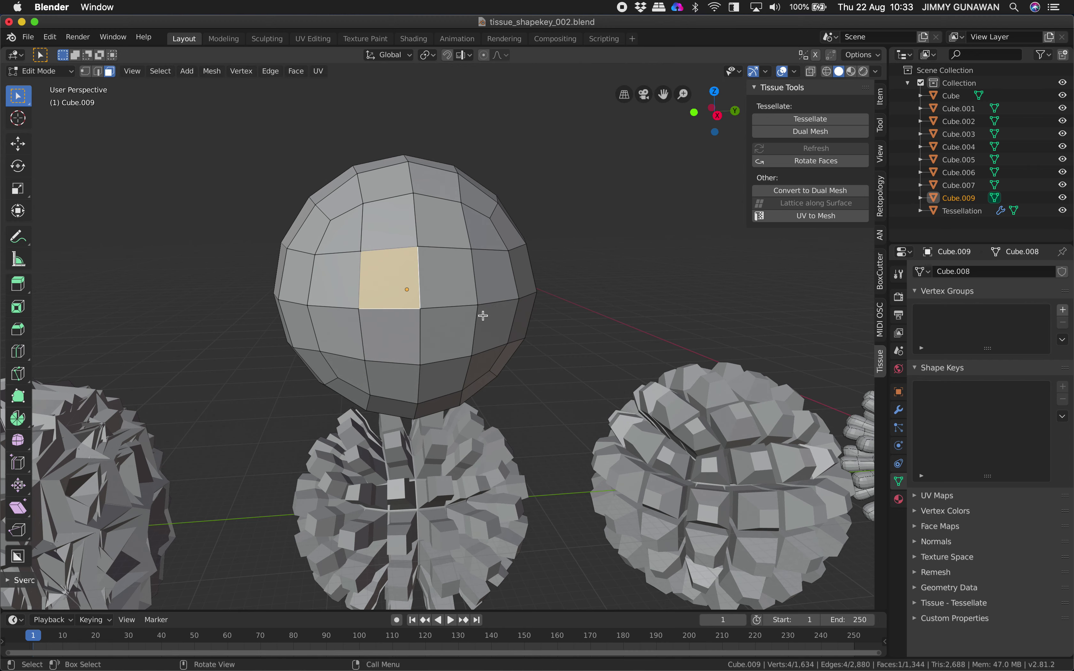
key("Tab")
Delete the duplicated sphere Cube.009 and save the file
middle_click_drag(483, 315, 447, 342)
key("super+s")
key("x")
left_click(448, 300)
key("super+s")
scroll(469, 334, "down", 3)
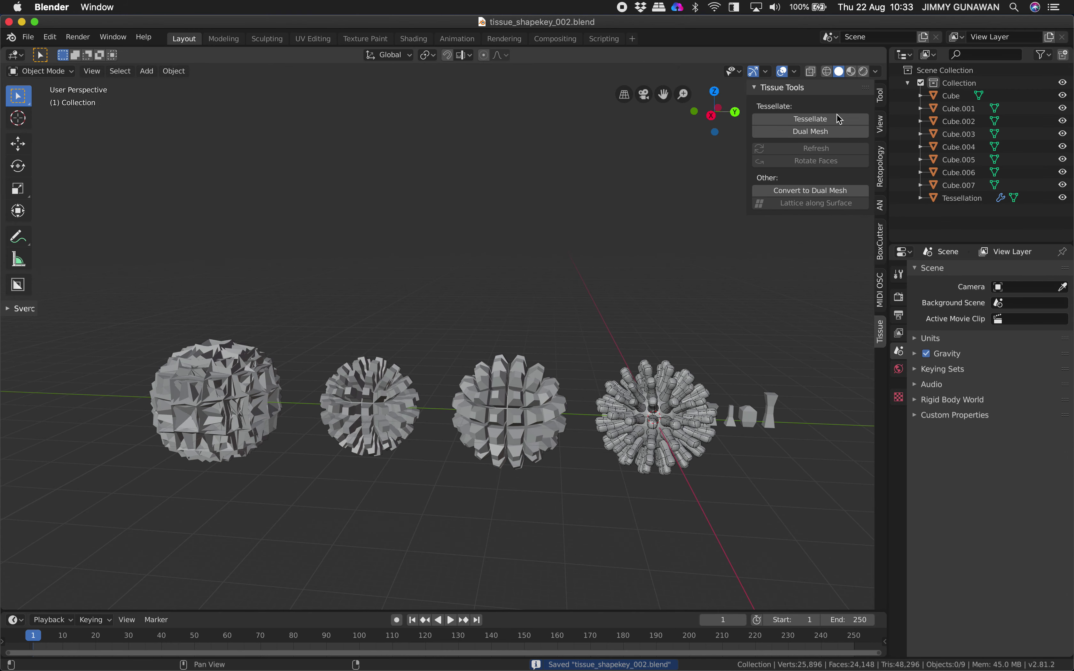
Split the 3D viewport horizontally, turn the upper area into an Animation Nodes editor, and create a new node tree
left_click_drag(887, 47, 537, 351)
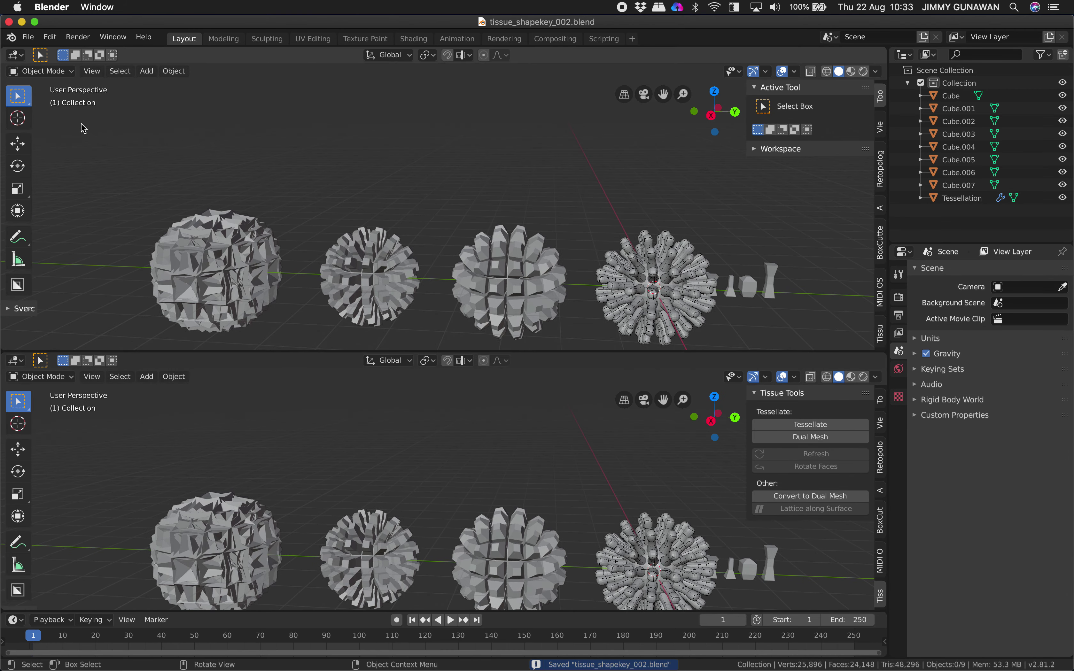
left_click(16, 56)
left_click(57, 162)
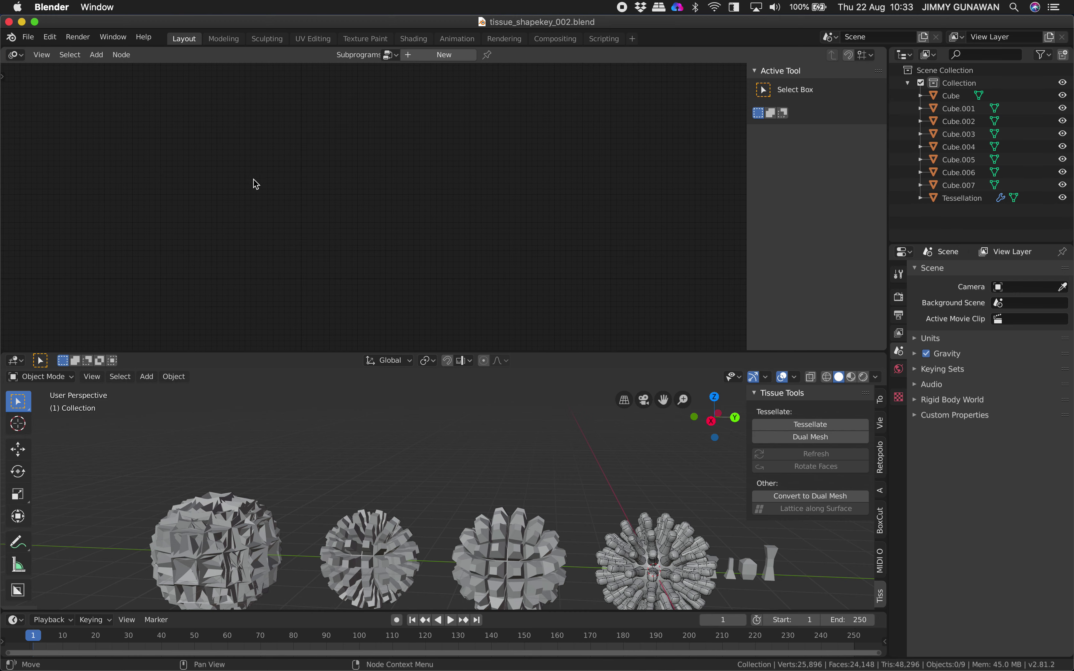
left_click(406, 59)
Add a Mesh Object Input node to the node tree
key("shift+a")
key("Escape")
key("shift+a")
left_click(326, 187)
type("mesh ob")
key("Return")
left_click(329, 195)
scroll(462, 248, "up", 2)
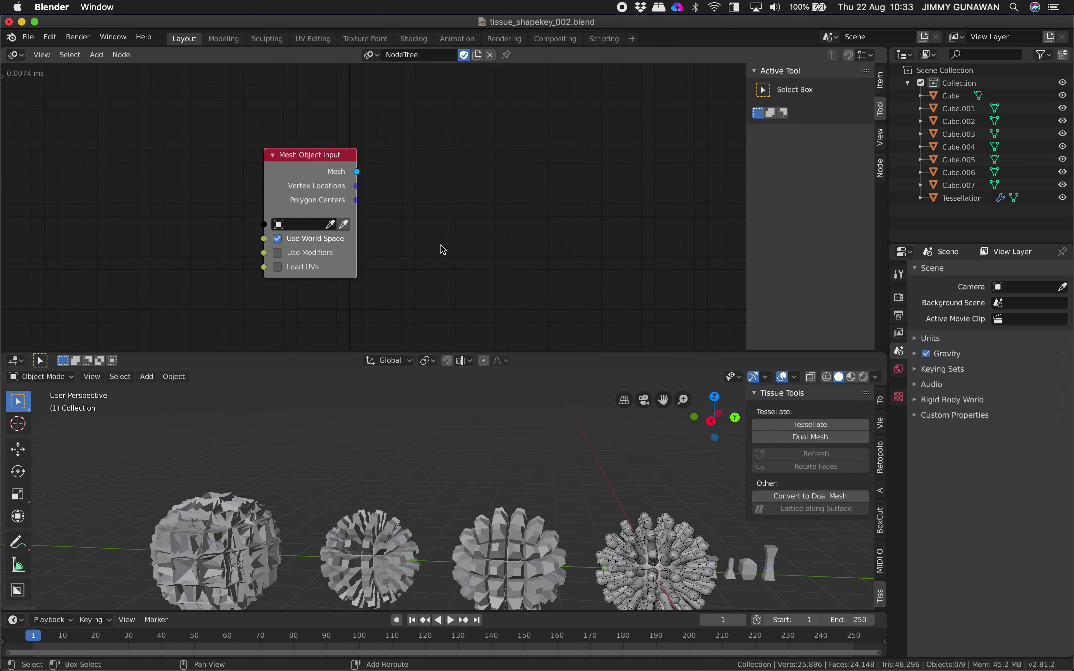
Set Cube.006 as the Mesh Object Input source, enable Use Modifiers and Load UVs, and save the file
left_click(333, 227)
left_click(357, 521)
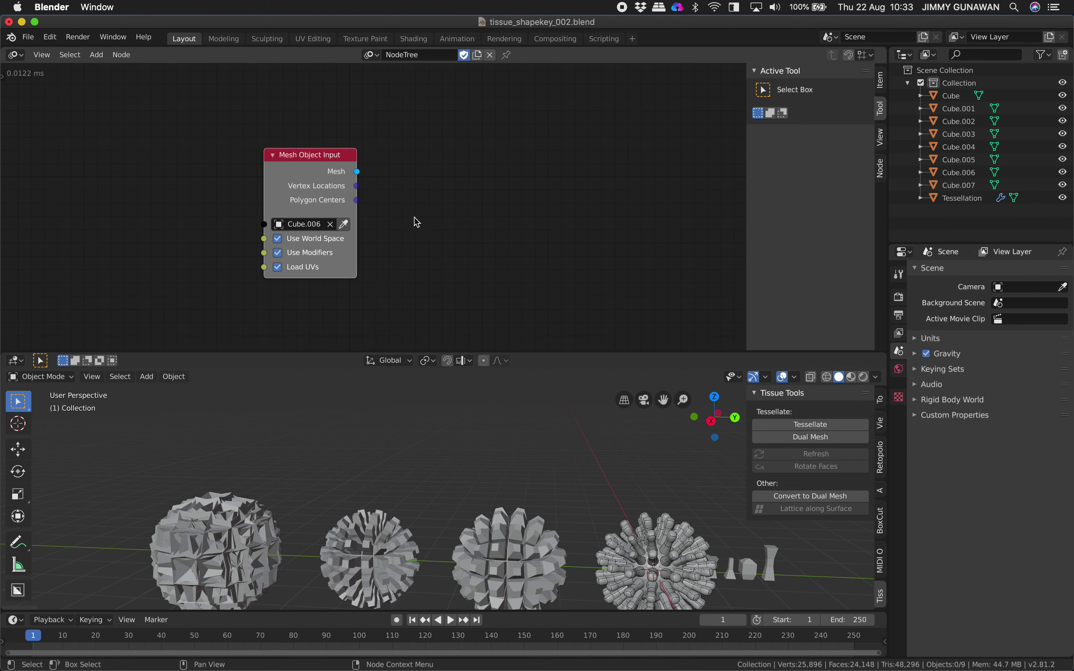
scroll(416, 222, "up", 2)
key("super+s")
key("shift+a")
left_click(428, 176)
type("obje")
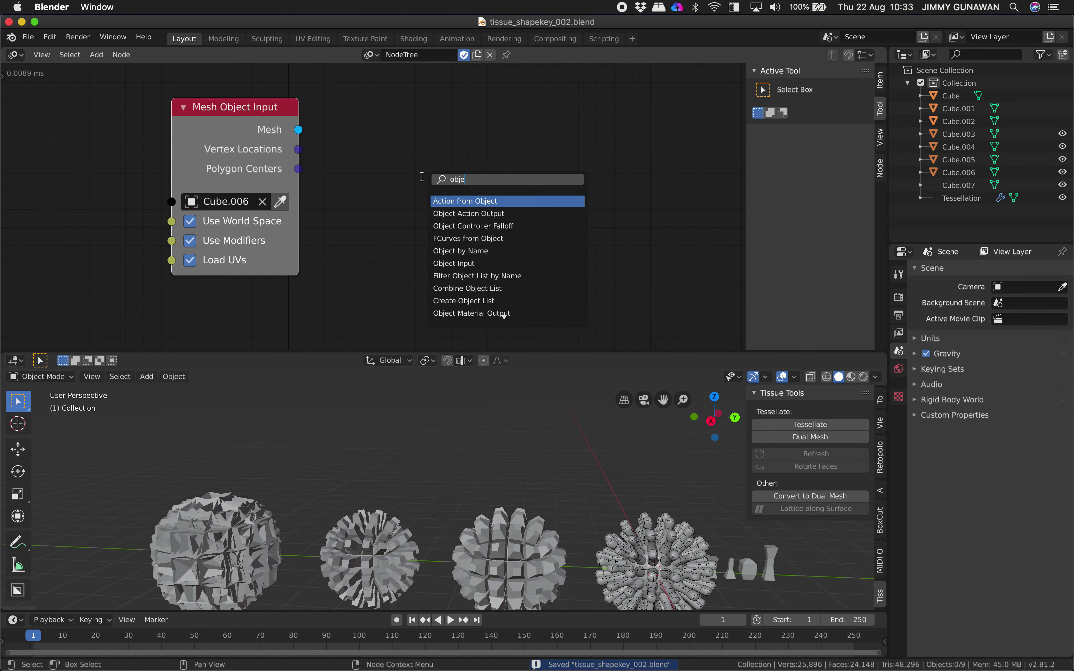
type("d")
key("BackSpace")
type("ct d")
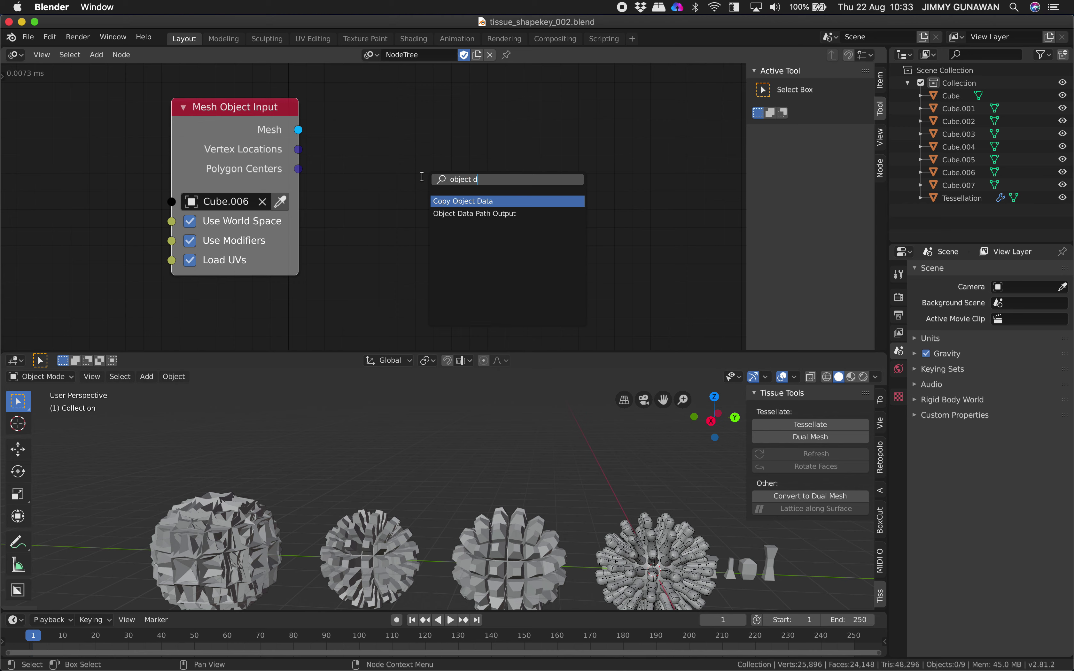
key("Escape")
Add a Mesh Object Output node beside the Mesh Object Input node
key("shift+a")
mouse_move(432, 222)
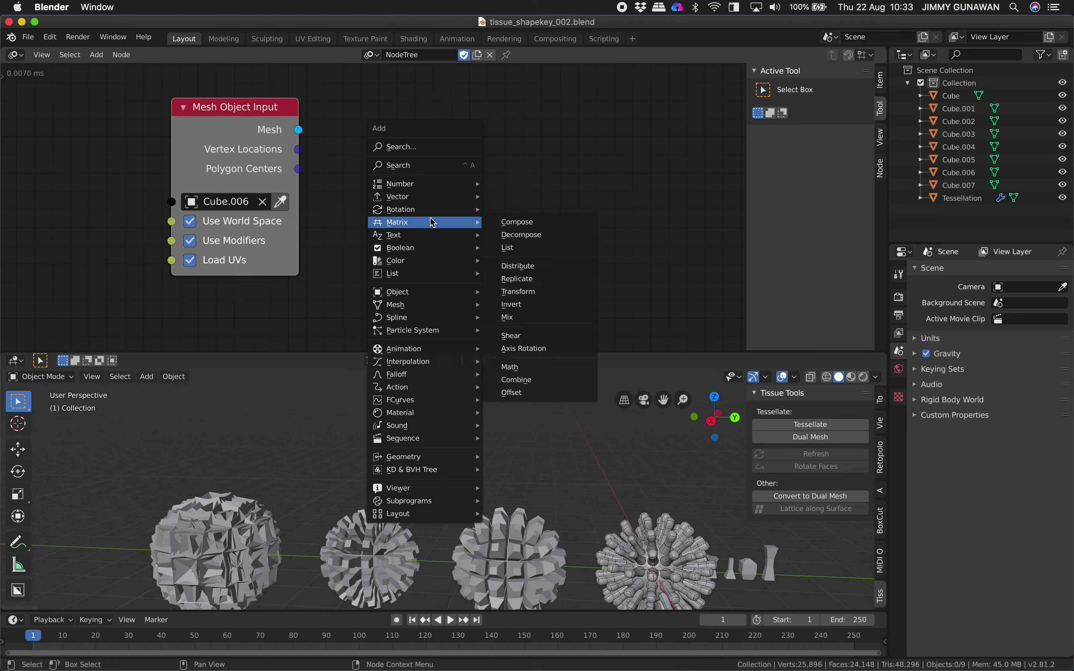
mouse_move(443, 294)
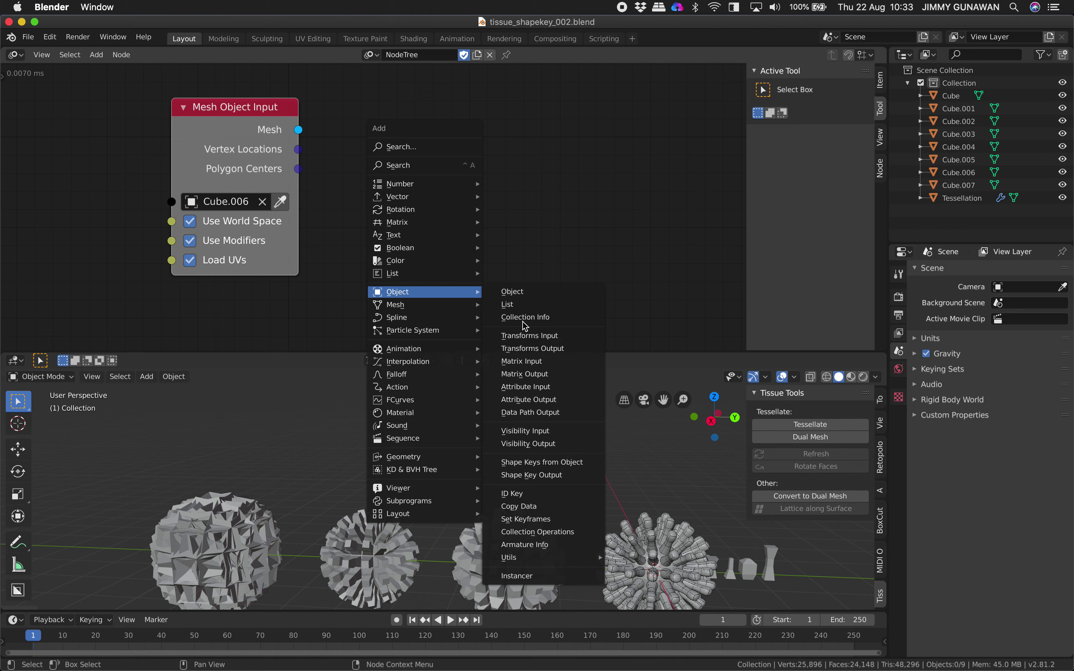
left_click(427, 161)
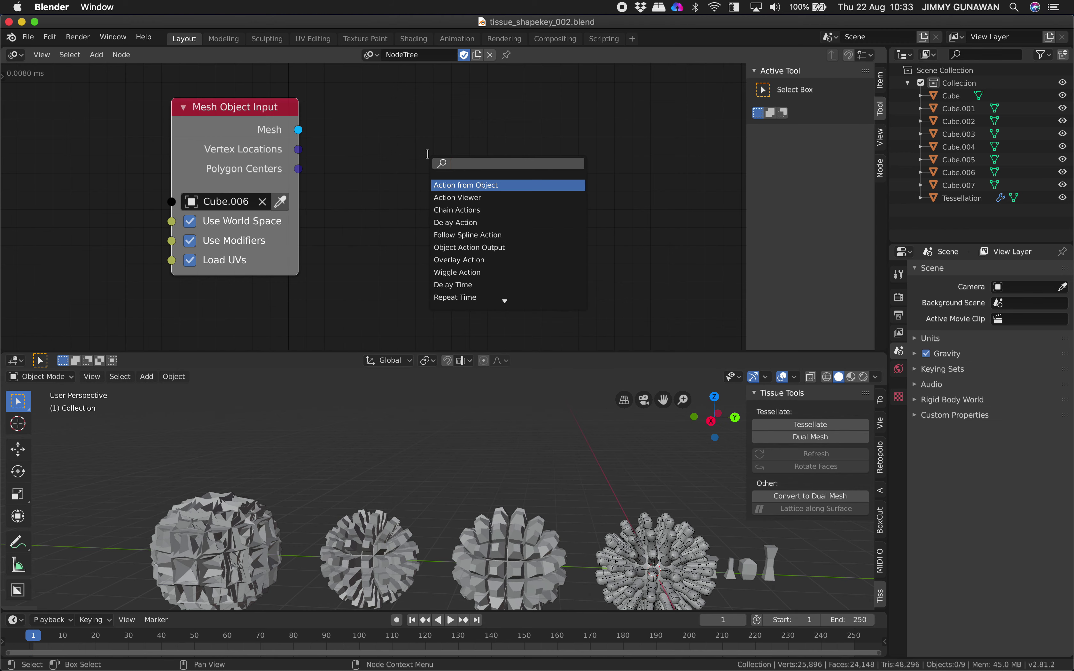
type("mesh o")
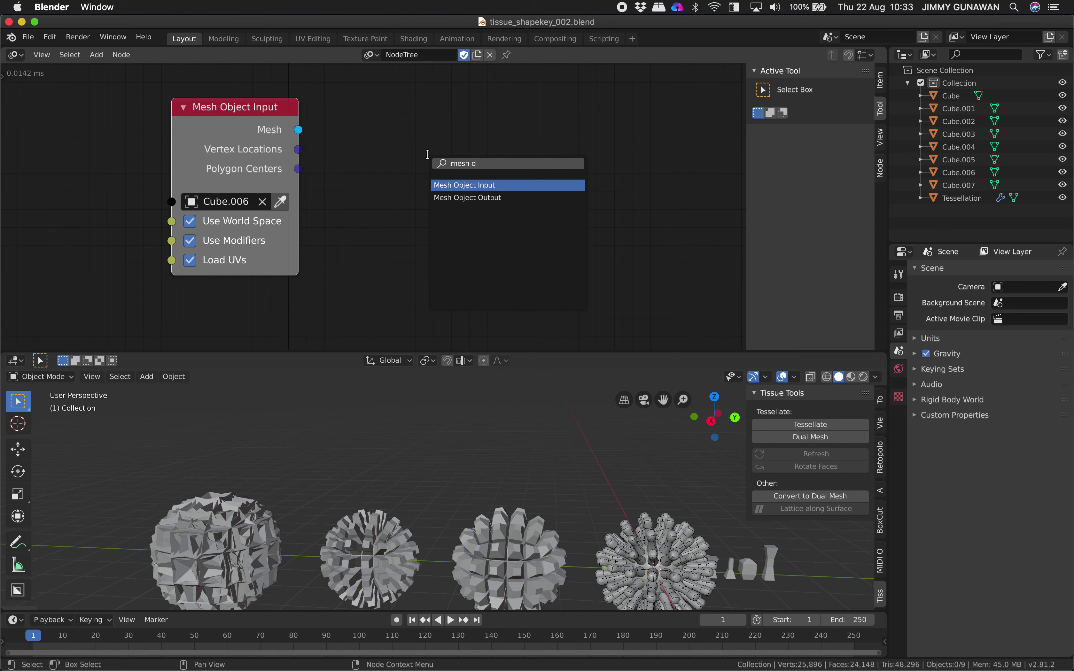
left_click(467, 197)
left_click(512, 172)
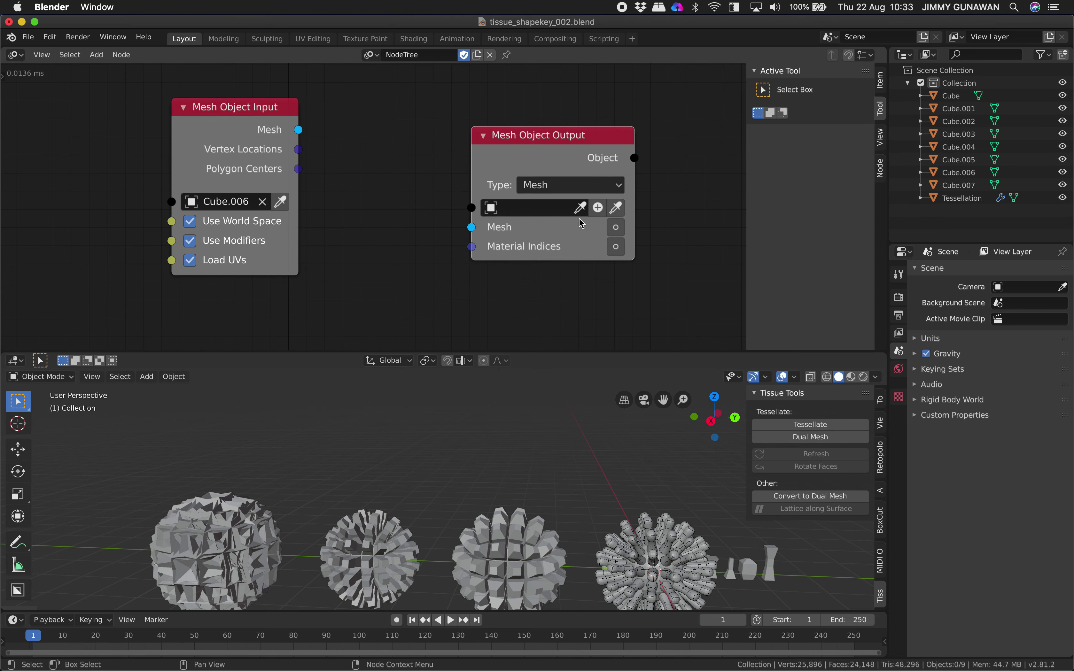
Create a new target object in the Mesh Object Output node, link the input's Mesh to it, and save the file
left_click(597, 207)
left_click_drag(298, 130, 407, 154)
left_click_drag(473, 231, 472, 228)
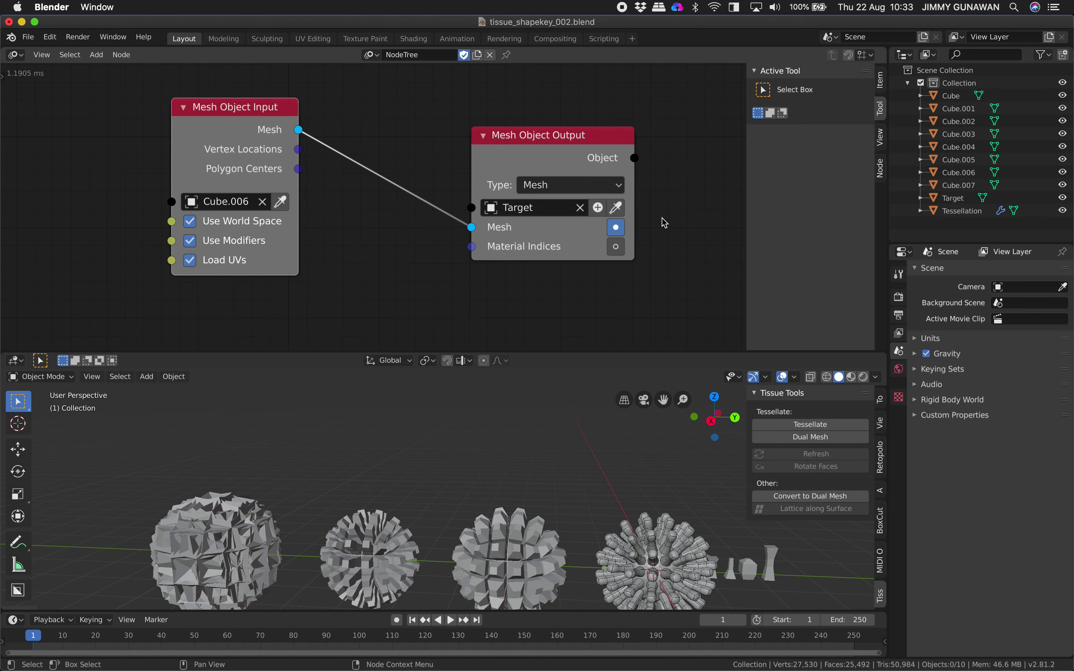
scroll(663, 224, "down", 1)
key("cmd+s")
Select the Target object and turn off Use World Space on the Mesh Object Input node
left_click(954, 198)
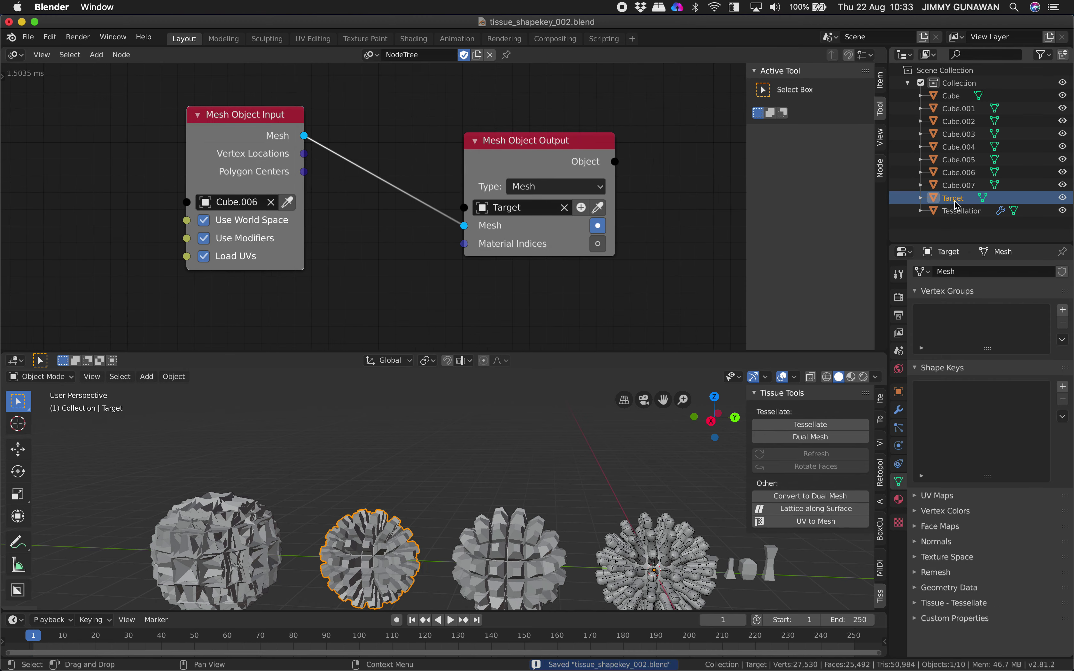
scroll(470, 453, "down", 5)
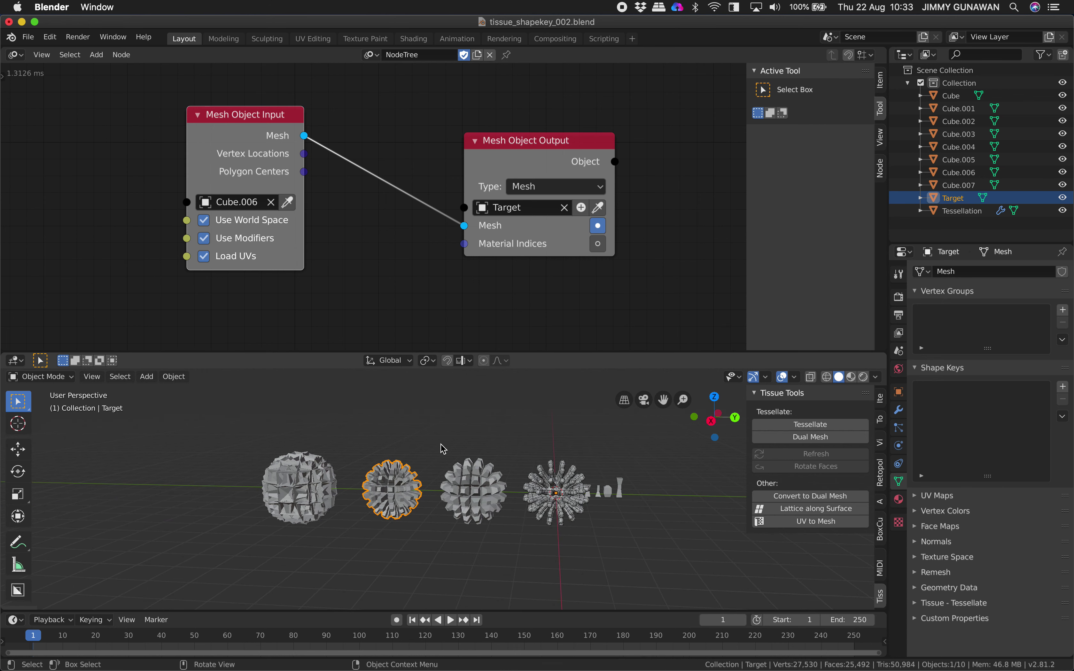
left_click(218, 223)
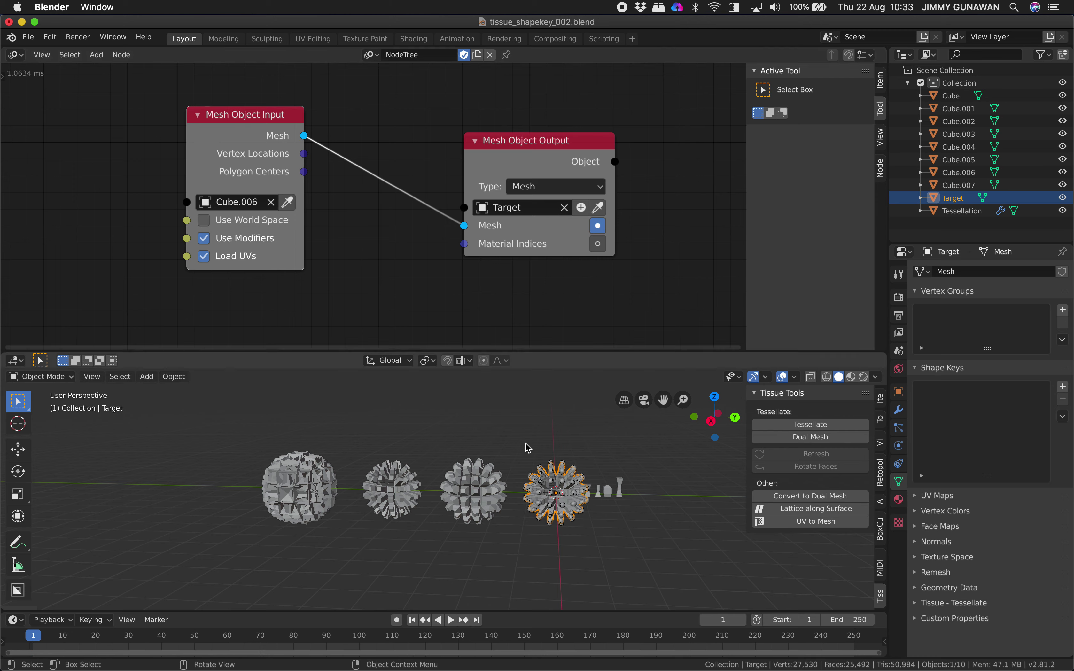
Move the Target object up above the row of spheres and save the file
key("g")
left_click(532, 409)
scroll(533, 408, "up", 5)
middle_click_drag(532, 408, 484, 507, "shift")
key("ctrl+s")
scroll(485, 508, "up", 2)
scroll(477, 490, "down", 1)
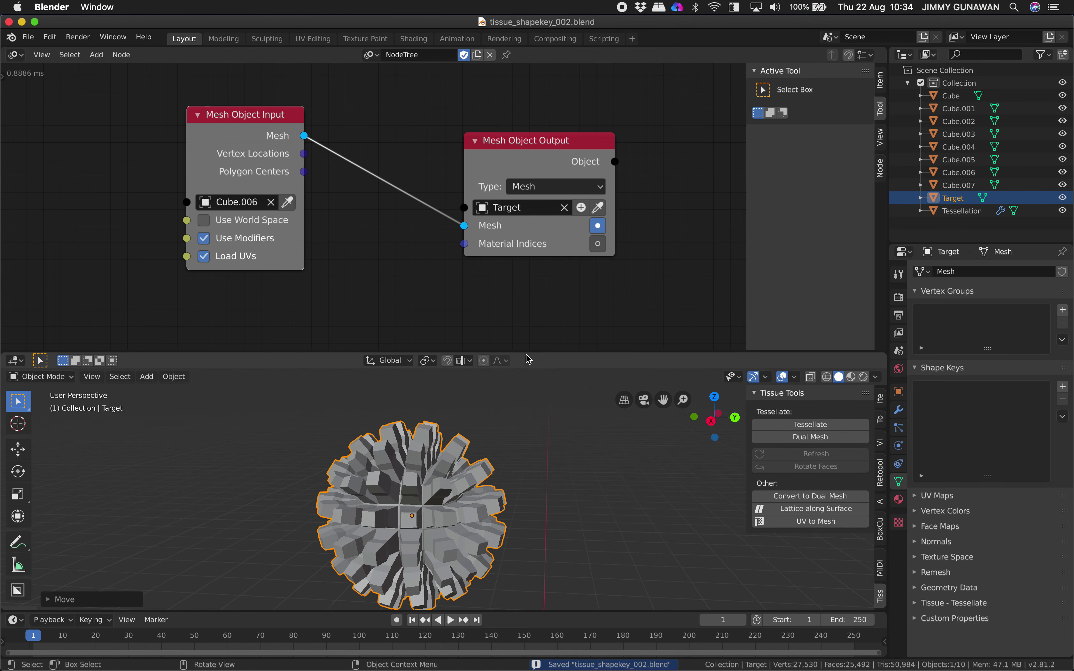
Enlarge the 3D viewport and delete the Mesh Object Output and Mesh Object Input nodes
left_click_drag(526, 352, 519, 280)
left_click(530, 377)
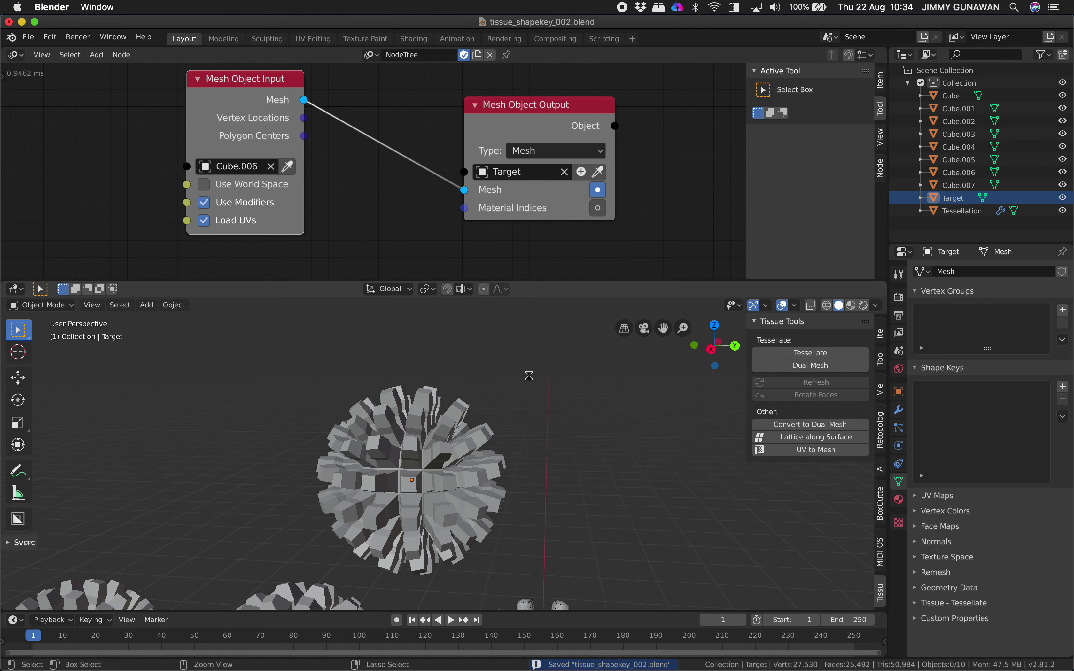
scroll(525, 387, "down", 2)
left_click(519, 117)
key("x")
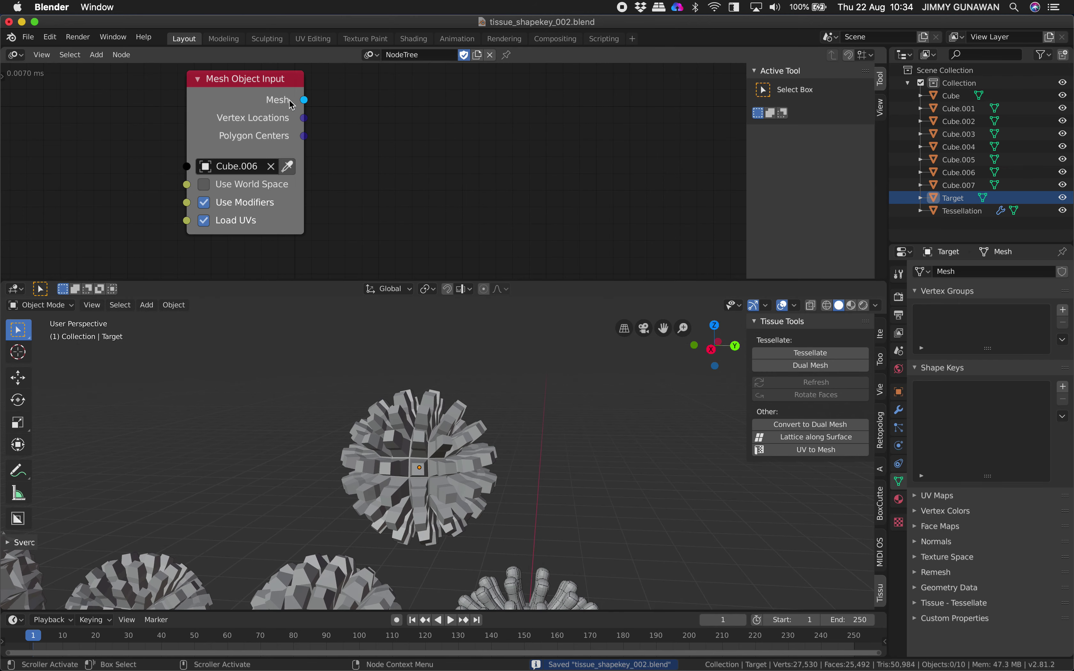
left_click(292, 100)
key("x")
Put the Target sphere into Sculpt Mode and give the 3D viewport more room in a full-screen window
left_click(476, 425)
scroll(475, 426, "up", 3)
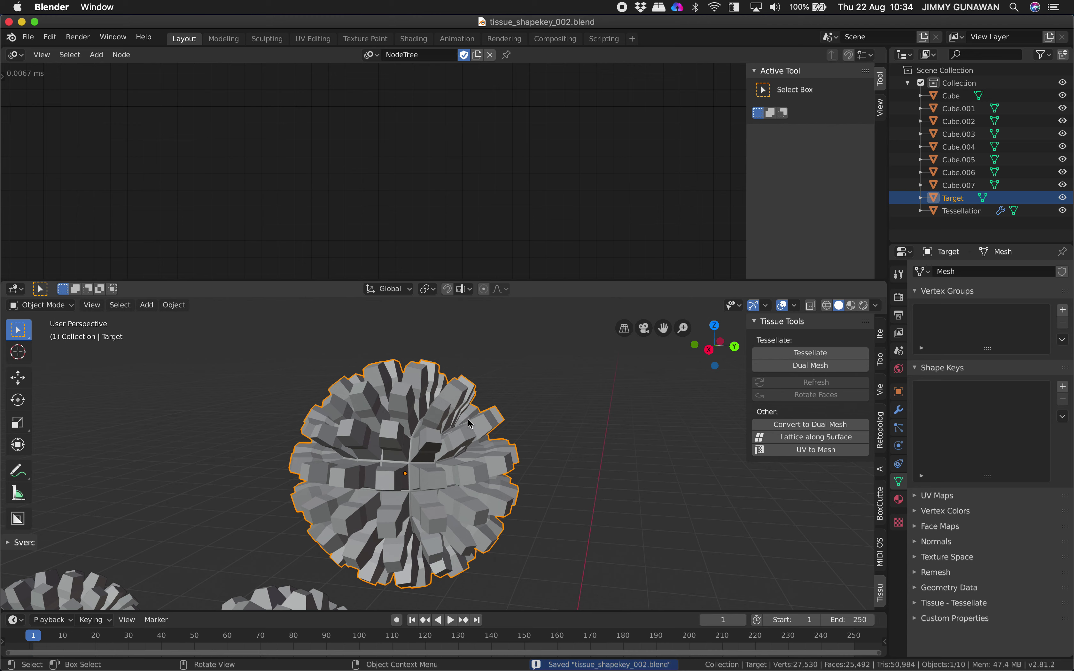
left_click(50, 304)
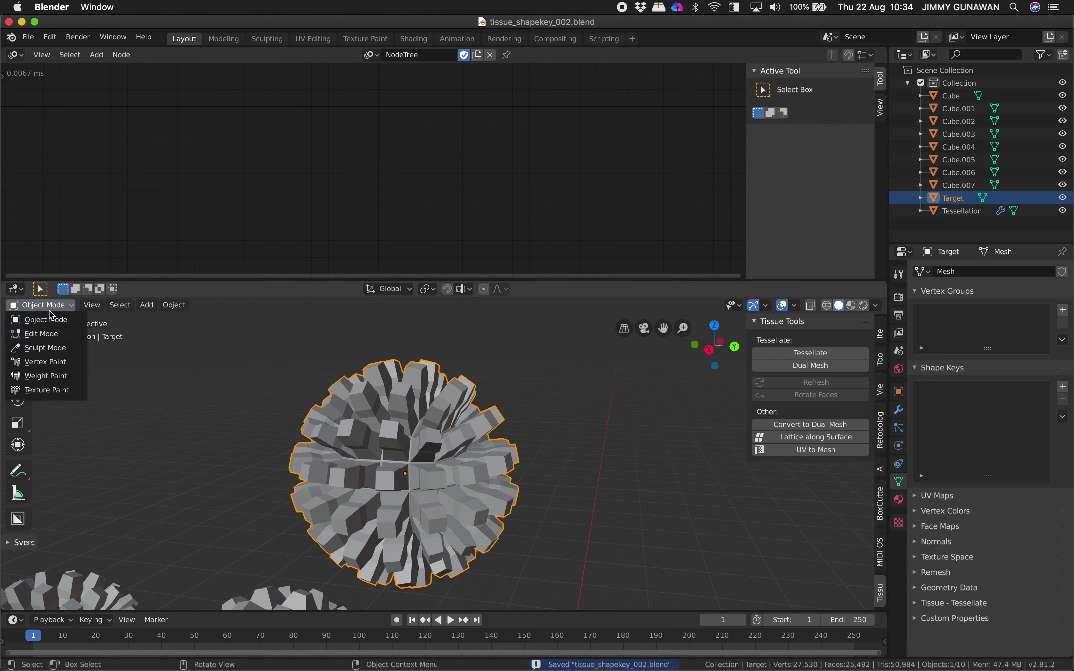
left_click(55, 353)
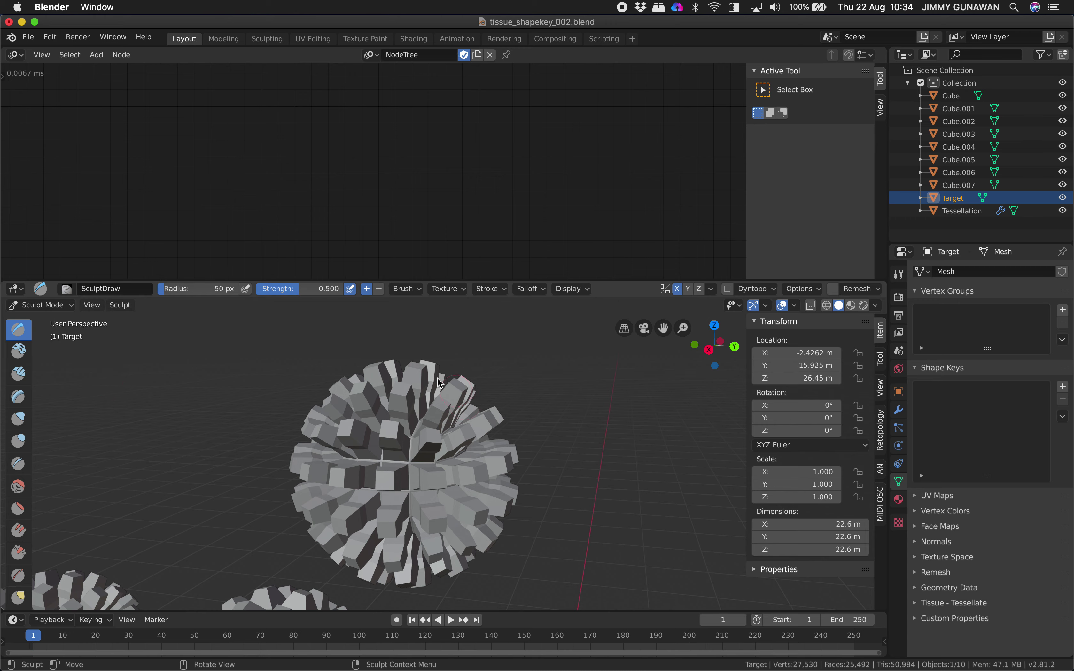
middle_click_drag(394, 470, 415, 439, "shift")
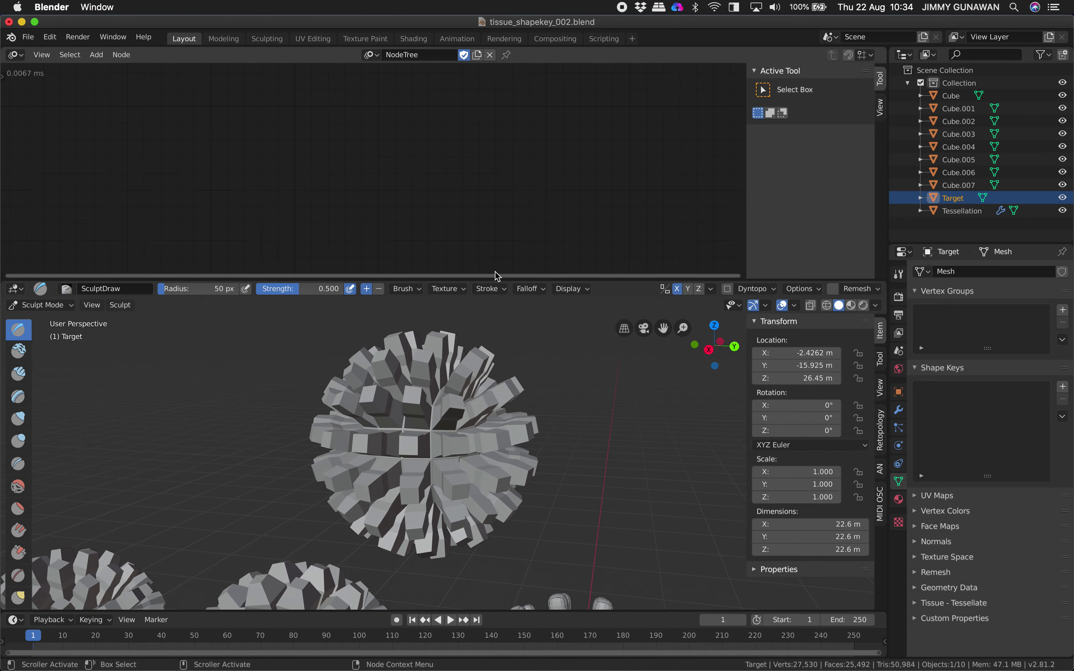
left_click_drag(498, 279, 498, 258)
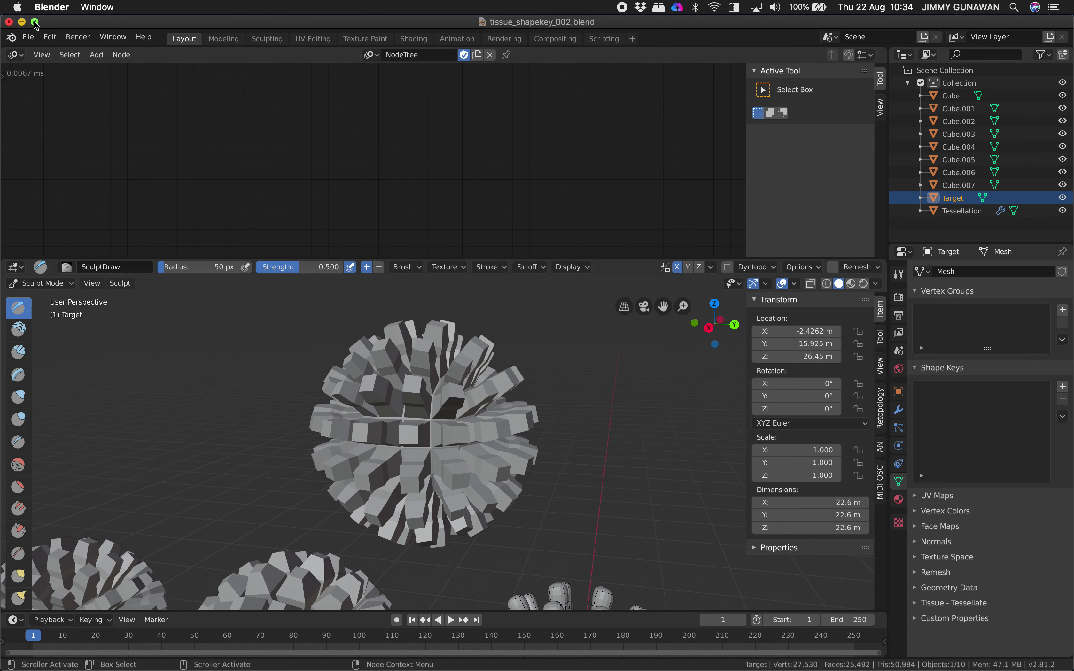
left_click(34, 22)
Examine the Target sphere's blocks and the gaps between them from several angles, both close up and from farther away
middle_click_drag(506, 382, 513, 349)
middle_click_drag(445, 361, 460, 363)
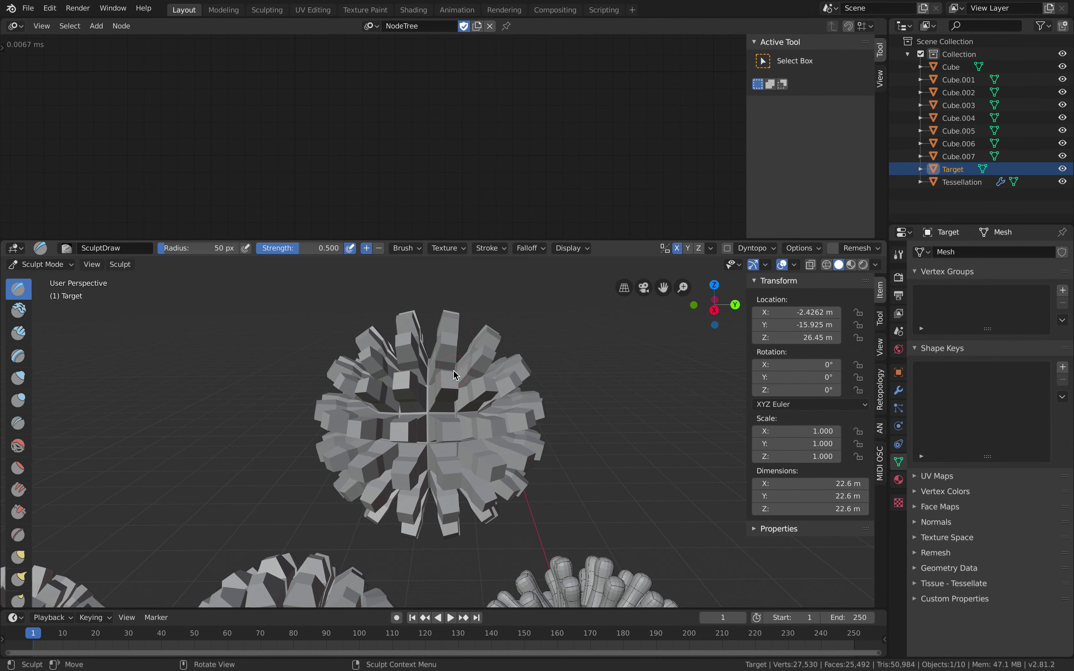
scroll(457, 375, "right", 5)
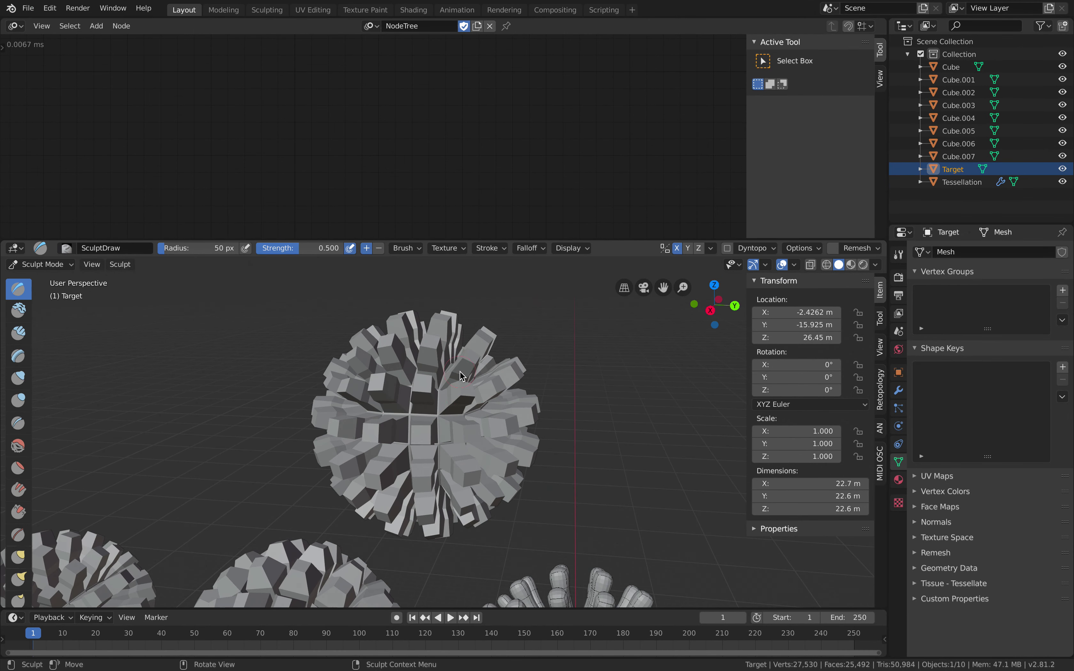
scroll(457, 350, "right", 3)
scroll(479, 468, "up", 10)
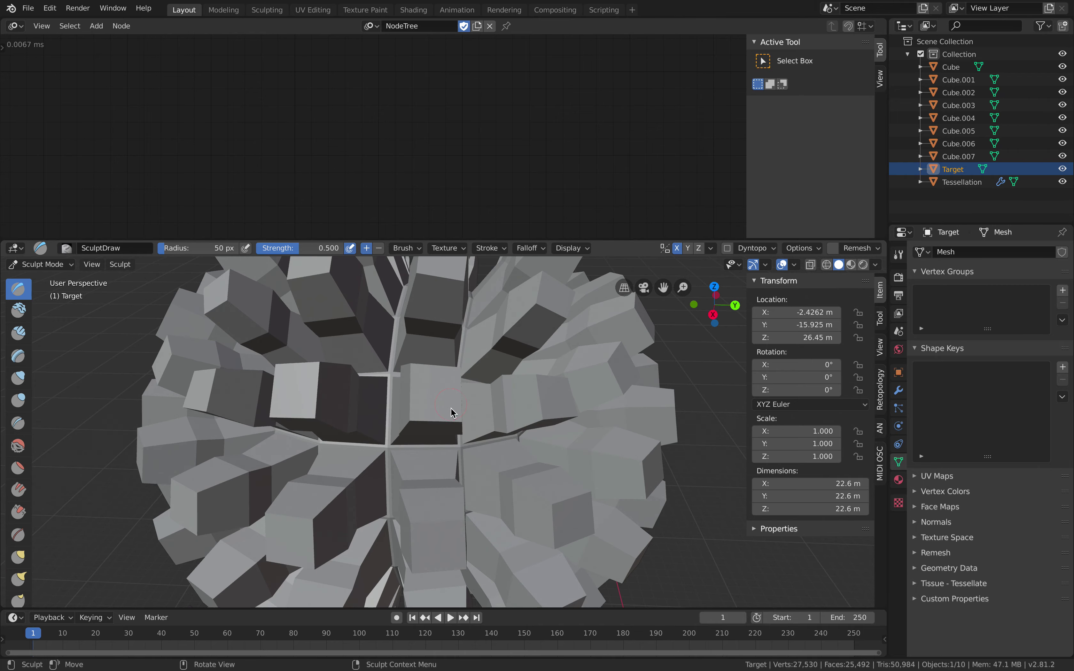
scroll(511, 382, "down", 10)
scroll(488, 391, "right", 5)
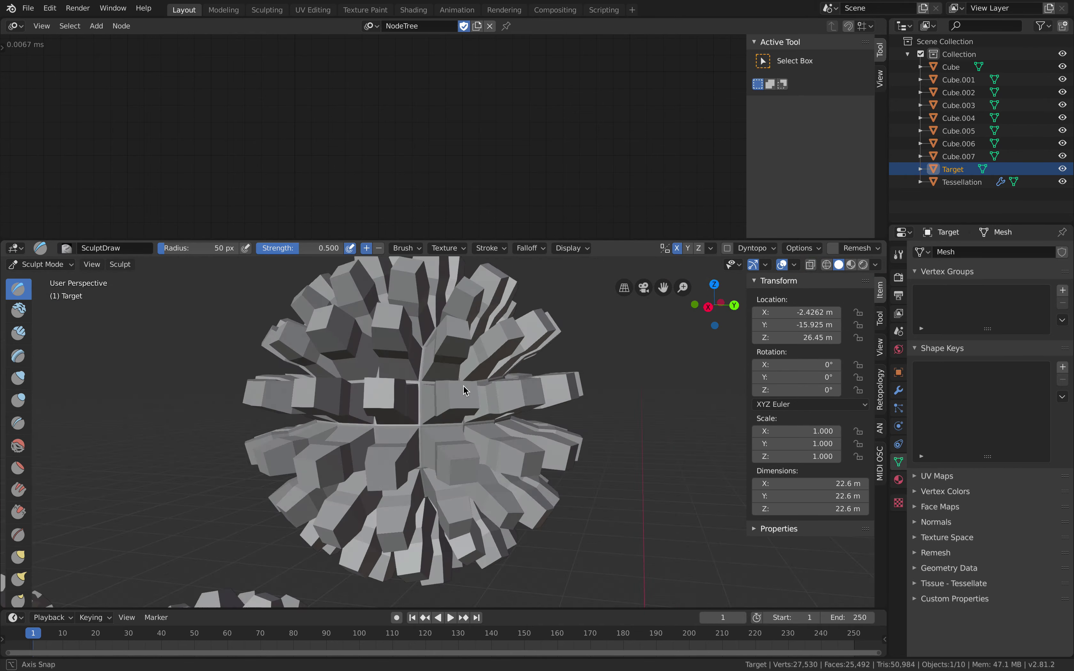
scroll(492, 398, "down", 4)
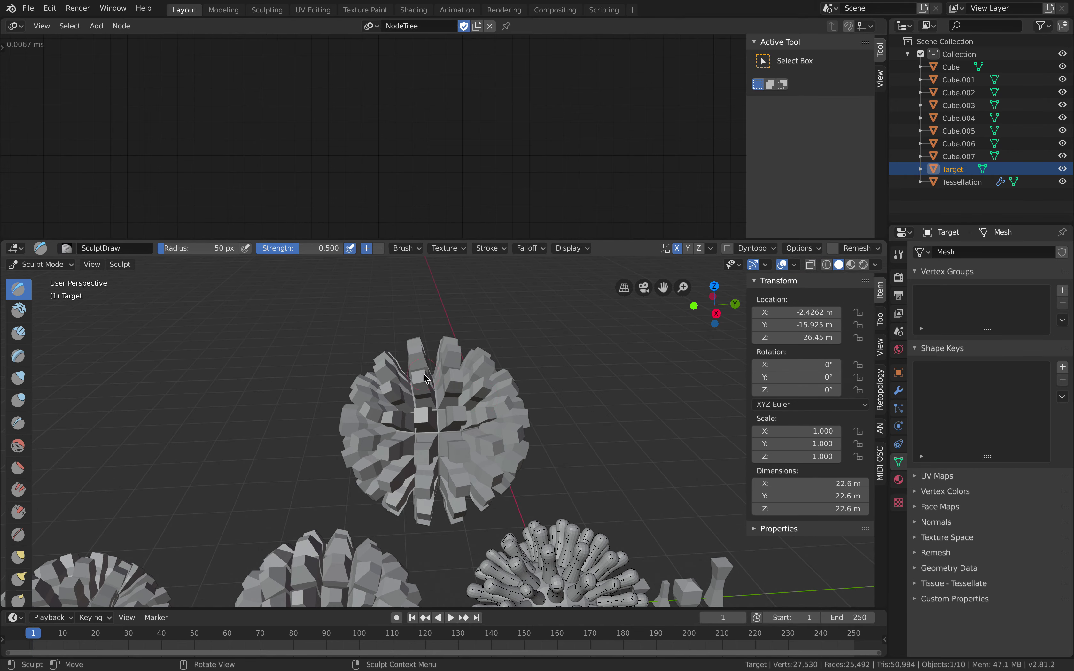
scroll(424, 378, "up", 2)
Return the Target to Object Mode and save the file
left_click(42, 264)
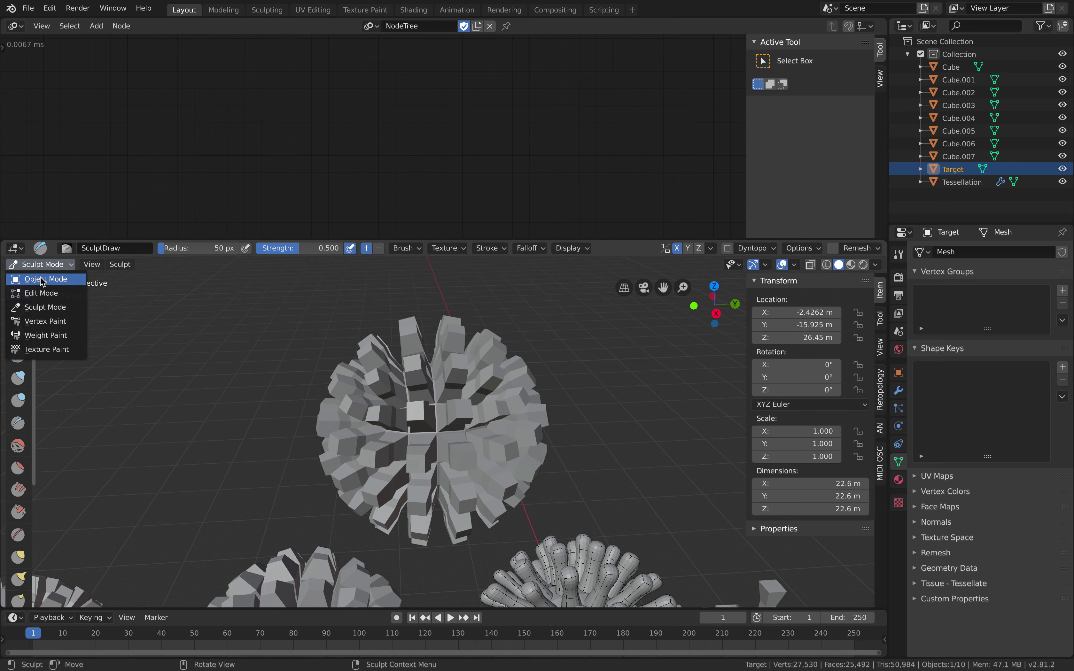
left_click(44, 278)
key("ctrl+s")
Duplicate the Target sphere along the Y axis and place the copy beside the original
scroll(444, 386, "down", 2)
key("shift+d")
key("y")
left_click(208, 381)
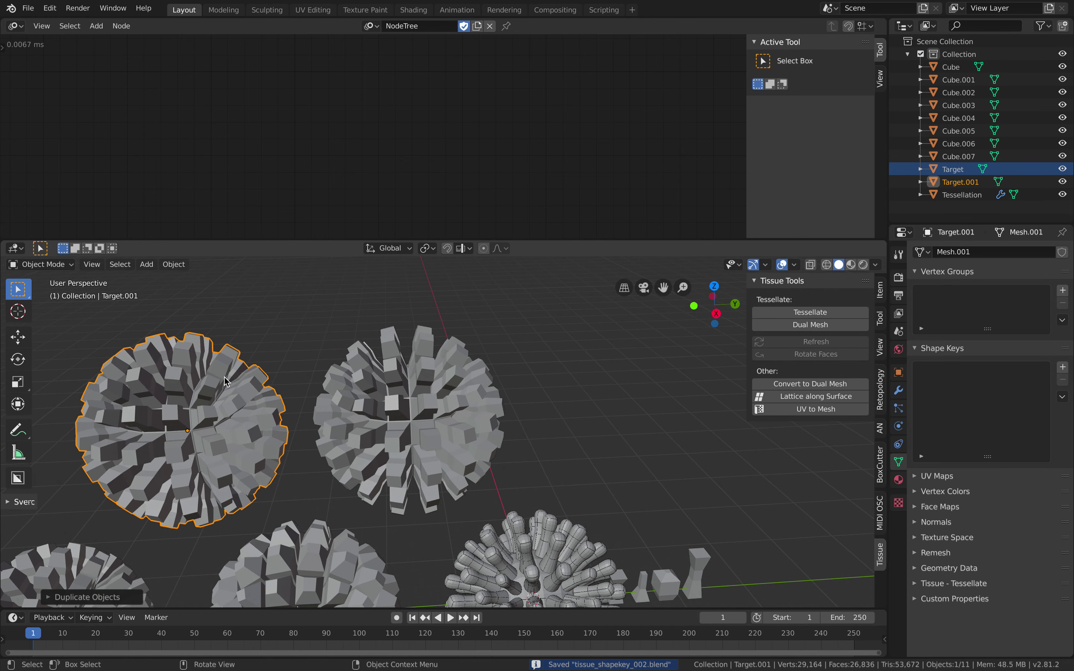
middle_click_drag(270, 383, 408, 373, "shift")
scroll(409, 374, "up", 1)
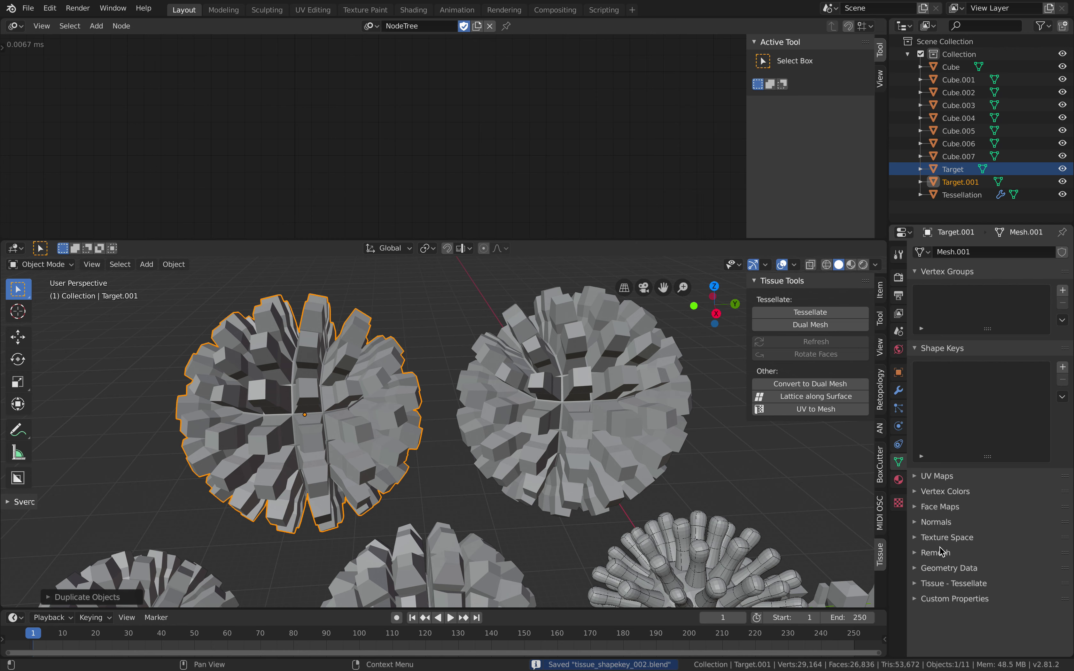
Remesh the duplicated sphere in Sculpt Mode, inspect its surface, and return to Object Mode
left_click(42, 264)
left_click(53, 307)
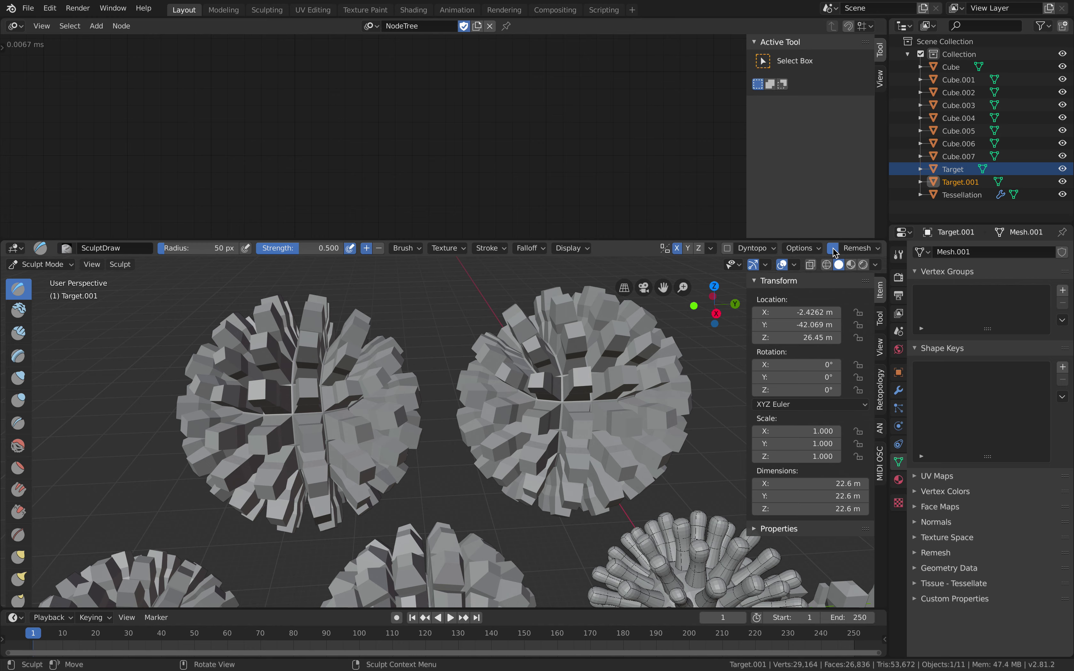
middle_click_drag(465, 378, 462, 358)
scroll(342, 333, "up", 3)
scroll(261, 426, "down", 6)
middle_click_drag(349, 365, 390, 375)
left_click(35, 265)
left_click(34, 279)
Set the original Target's voxel size to 0.5 m, apply Voxel Remesh to it, and save the file
middle_click_drag(498, 395, 418, 412, "shift")
left_click(503, 402)
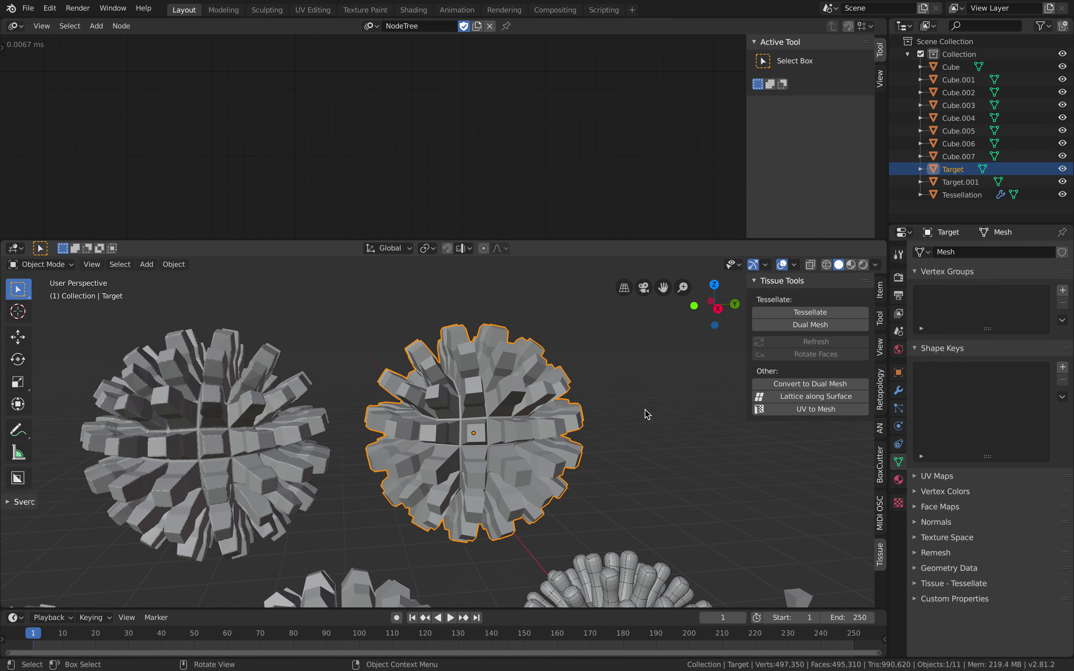
left_click(939, 552)
scroll(960, 557, "down", 1)
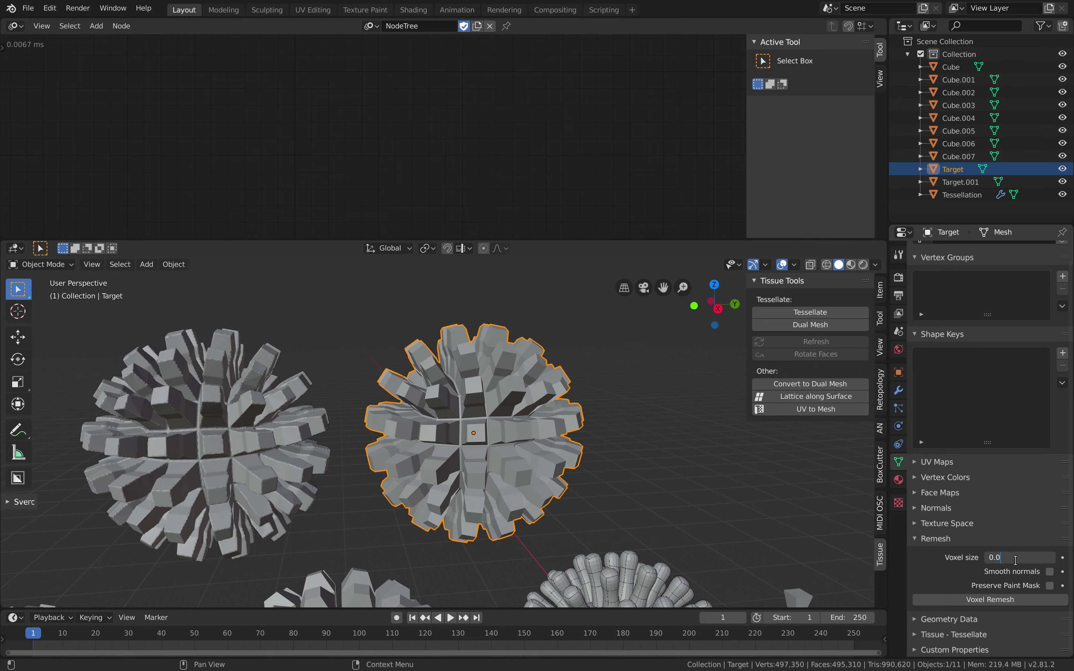
left_click(989, 599)
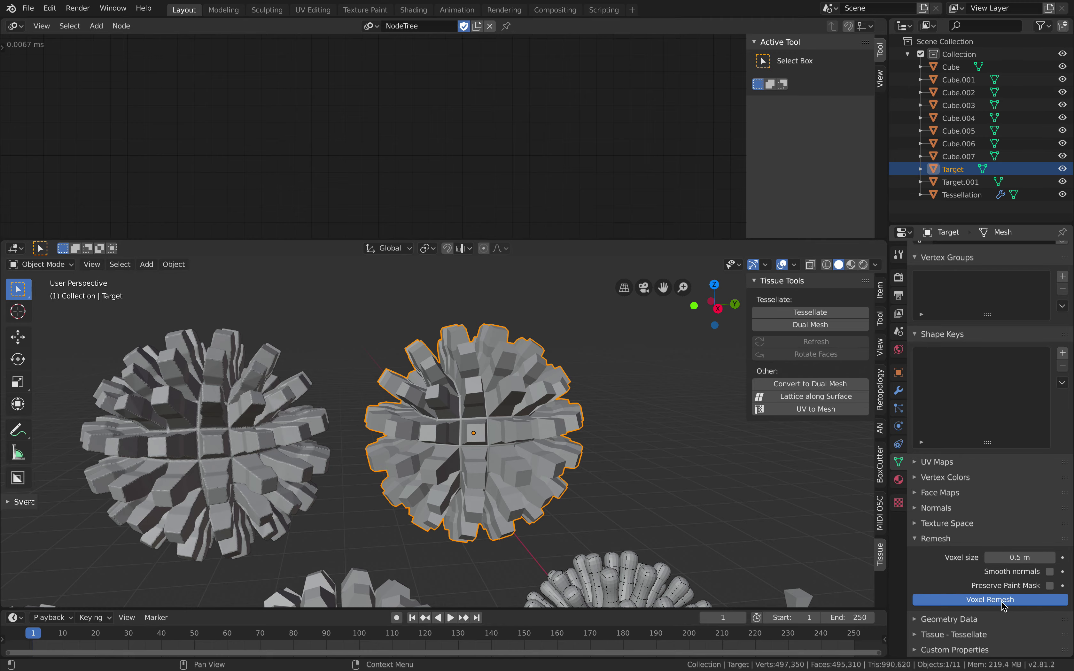
scroll(607, 446, "up", 3)
scroll(452, 420, "down", 2)
scroll(452, 419, "down", 2)
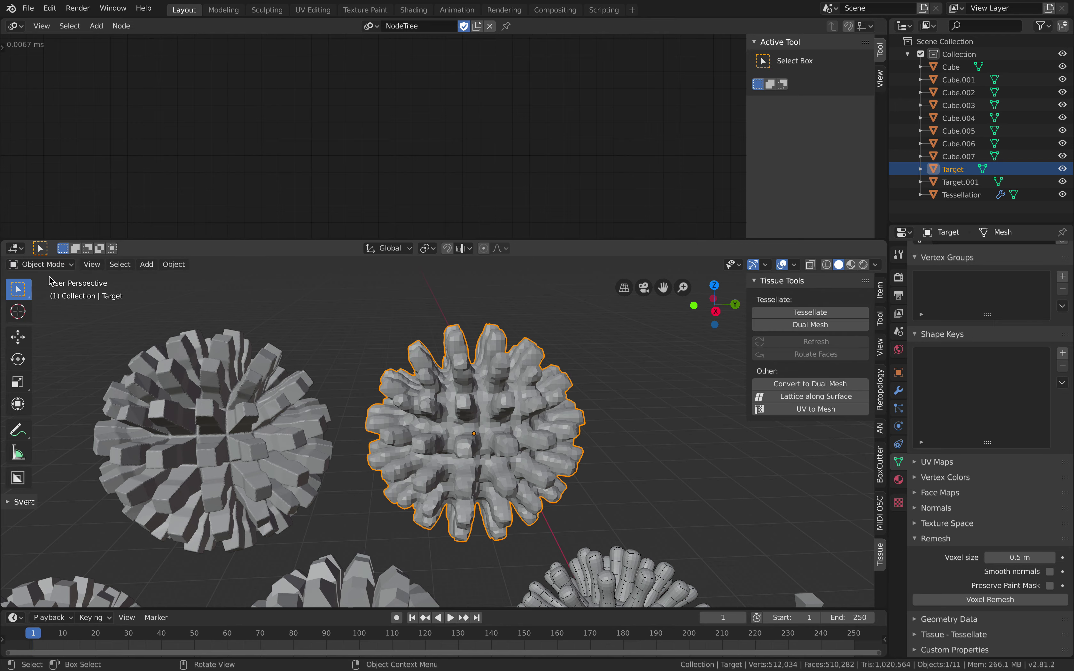
scroll(338, 356, "down", 2)
key("ctrl+s")
Inspect the remeshed Target next to its duplicate and select both objects
middle_click_drag(502, 433, 493, 448)
scroll(495, 452, "up", 2)
scroll(495, 452, "down", 2)
middle_click_drag(434, 400, 471, 425, "shift")
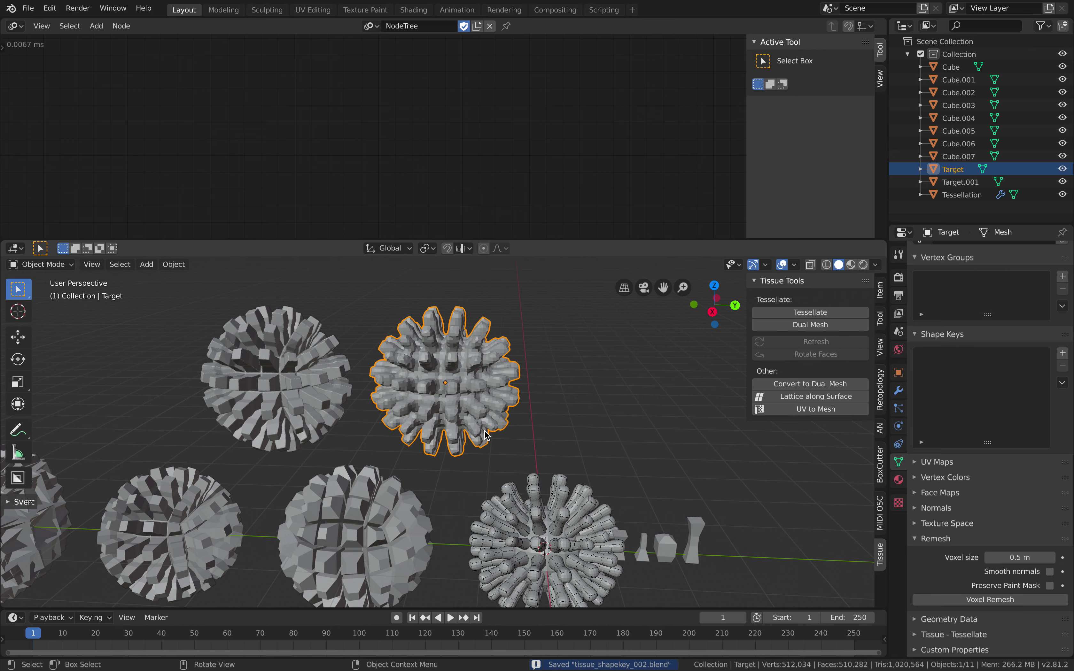
middle_click_drag(486, 434, 417, 402, "shift")
left_click(329, 375, "shift")
left_click(392, 369, "shift")
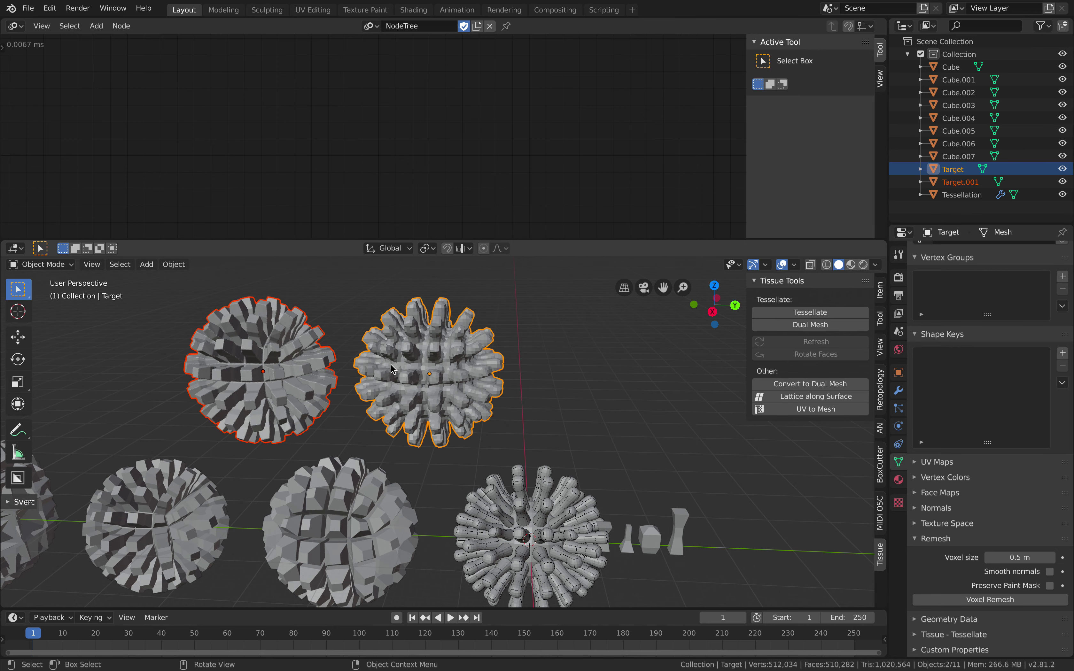
Undo the Target's voxel remesh, remove the duplicate sphere, and save the file
left_click(311, 348)
key("ctrl+z")
key("ctrl+shift+z")
key("ctrl+z")
left_click(325, 355)
key("Delete")
left_click(449, 369)
middle_click_drag(508, 373, 479, 337, "shift")
key("ctrl+s")
Move the Tessellation object along the Y axis, past the small component shapes and clear of the base sphere
left_click(512, 501)
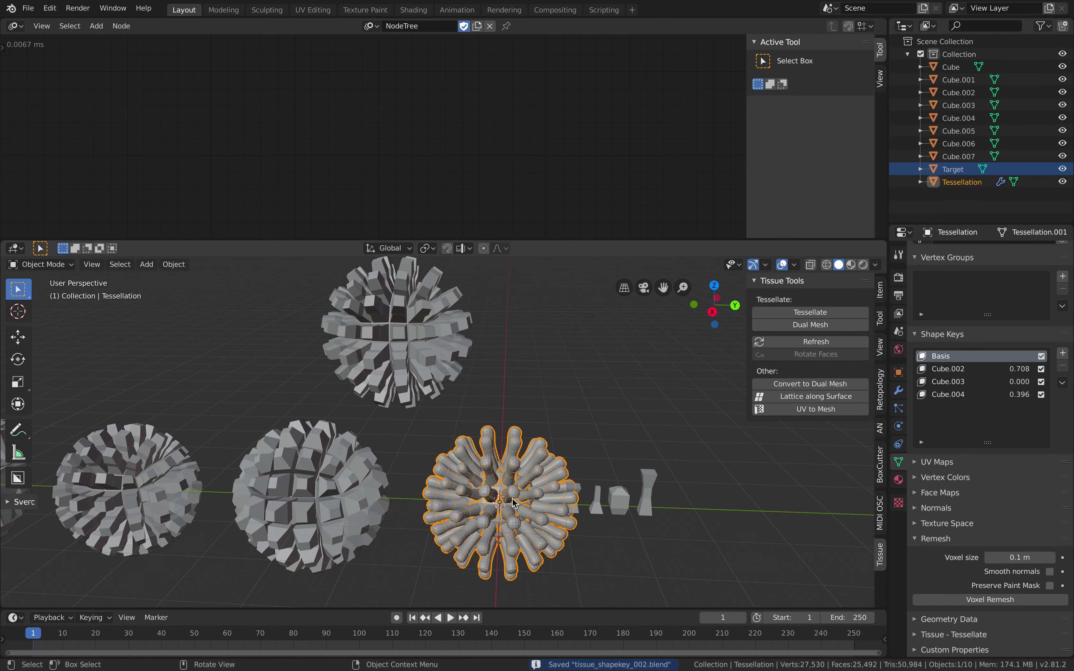
left_click(506, 507)
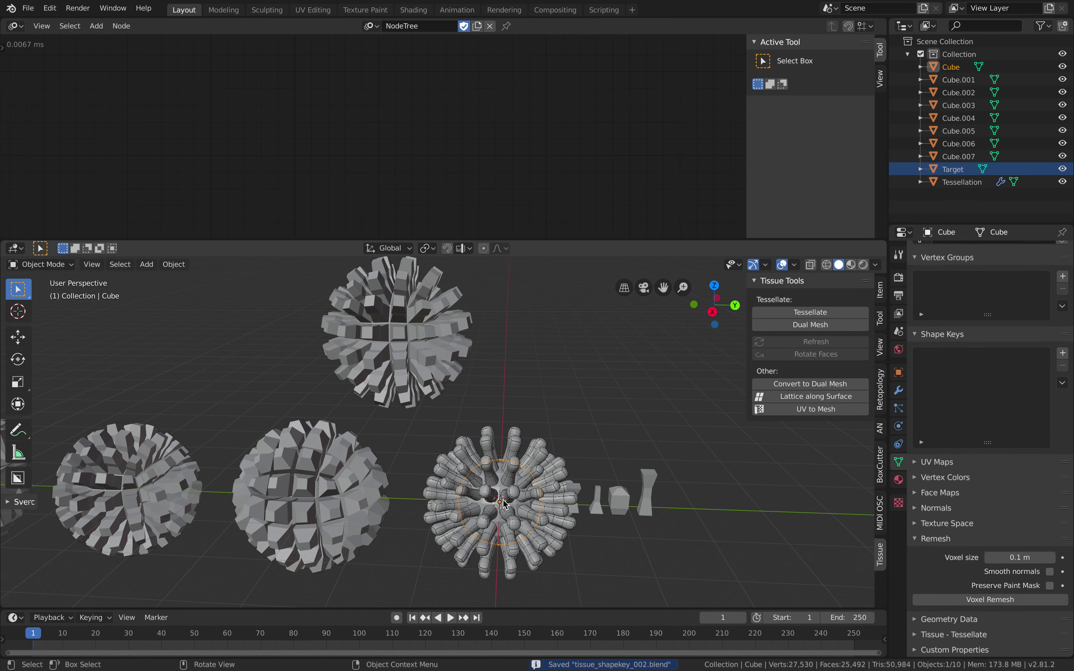
left_click(544, 467)
scroll(544, 467, "down", 2)
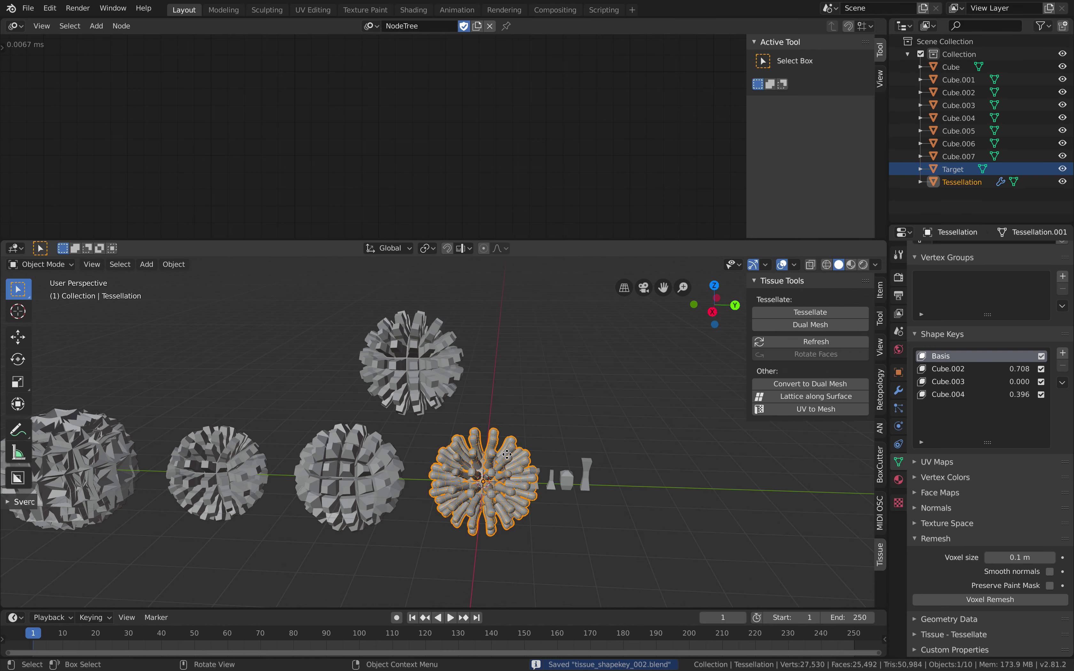
key("g")
key("y")
left_click(790, 488)
Clear the Target object's location so it sits at the world origin around the base sphere
left_click(450, 381)
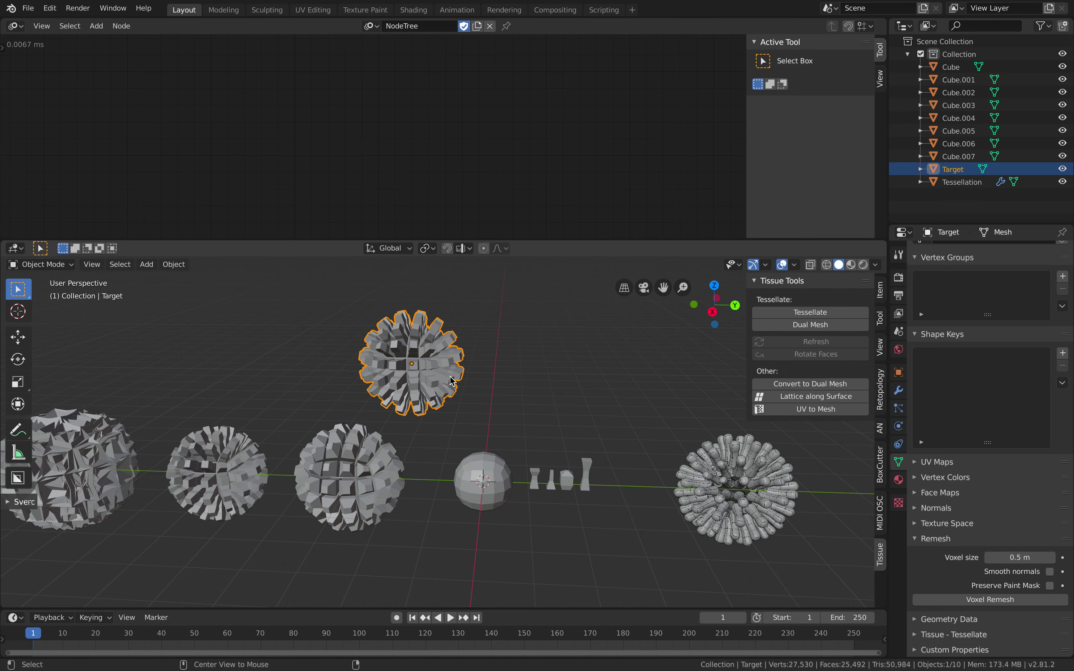
key("alt+g")
scroll(474, 380, "up", 4)
key("alt+a")
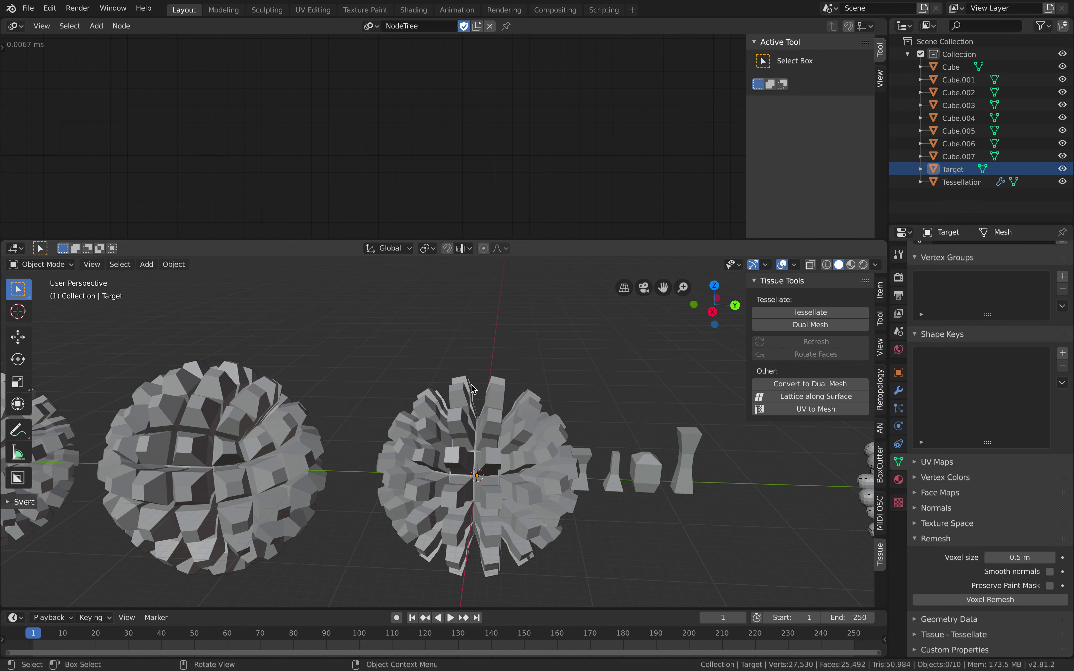
Duplicate the Target together with the base sphere Cube inside it and move the copies up along the Z axis
left_click(462, 383)
scroll(533, 496, "down", 3)
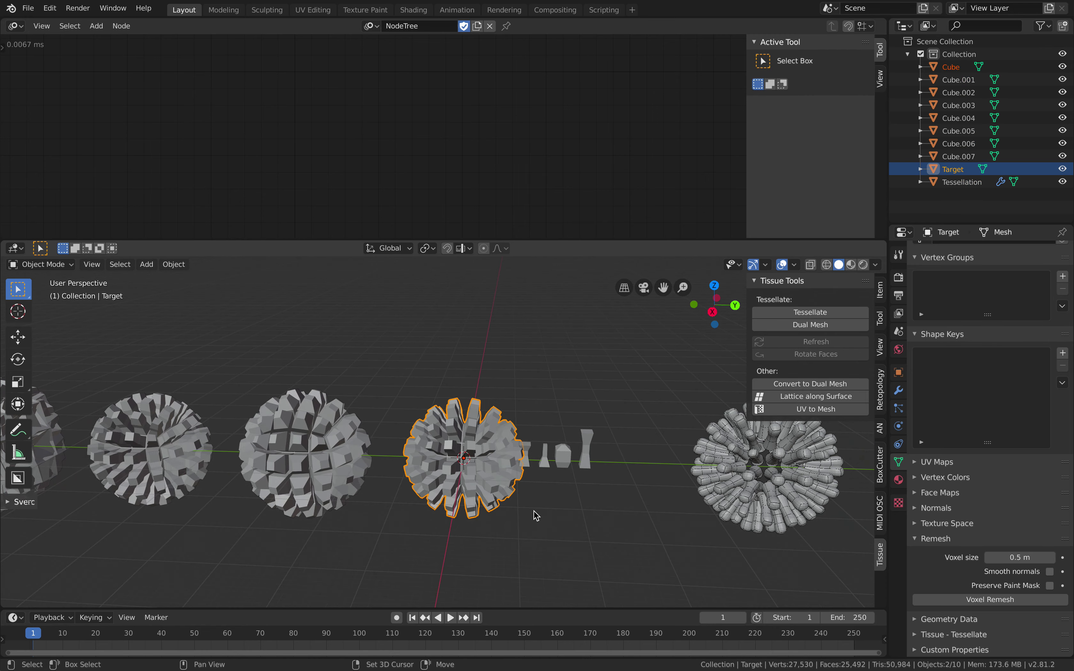
key("shift+d")
key("z")
left_click(527, 346)
middle_click_drag(528, 346, 507, 470, "shift")
Scale the duplicated inner sphere up by about 1.04 so it meets the surrounding blocks
scroll(508, 471, "up", 3)
left_click(576, 352)
left_click(534, 383)
left_click(478, 405, "shift")
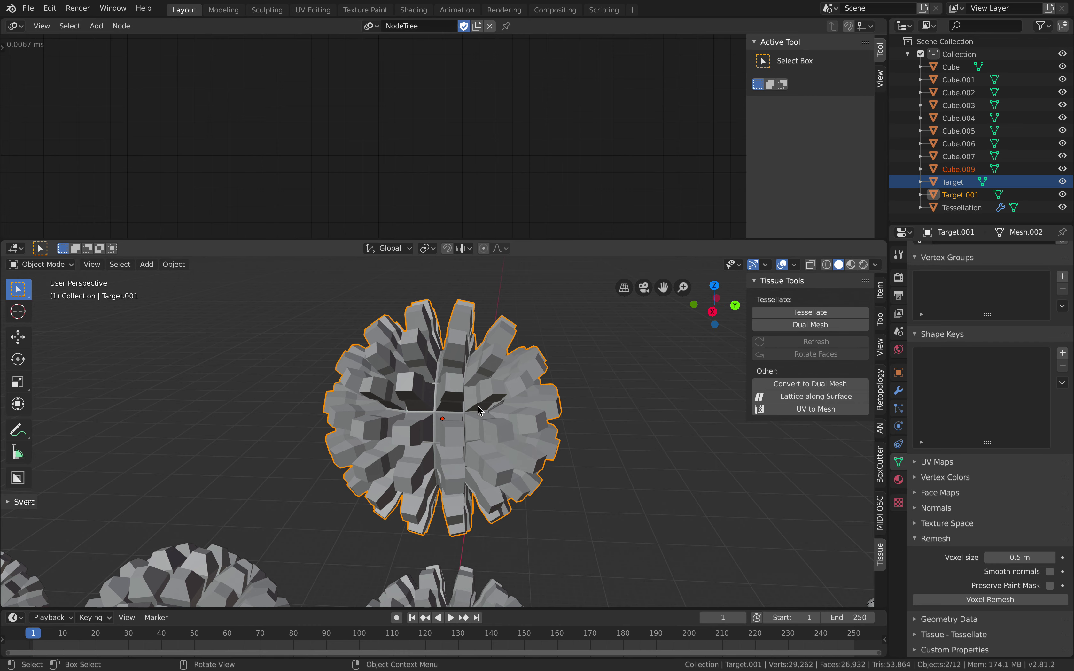
left_click(510, 350)
middle_click_drag(511, 350, 530, 424)
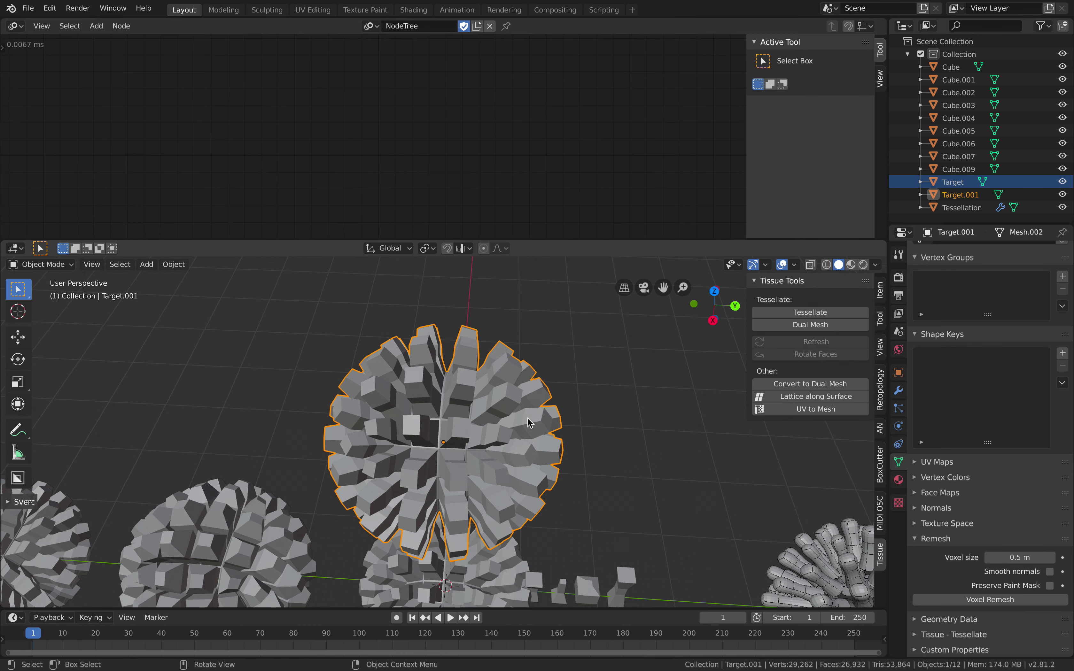
scroll(432, 492, "up", 4)
left_click(433, 496)
key("KP_Decimal")
key("s")
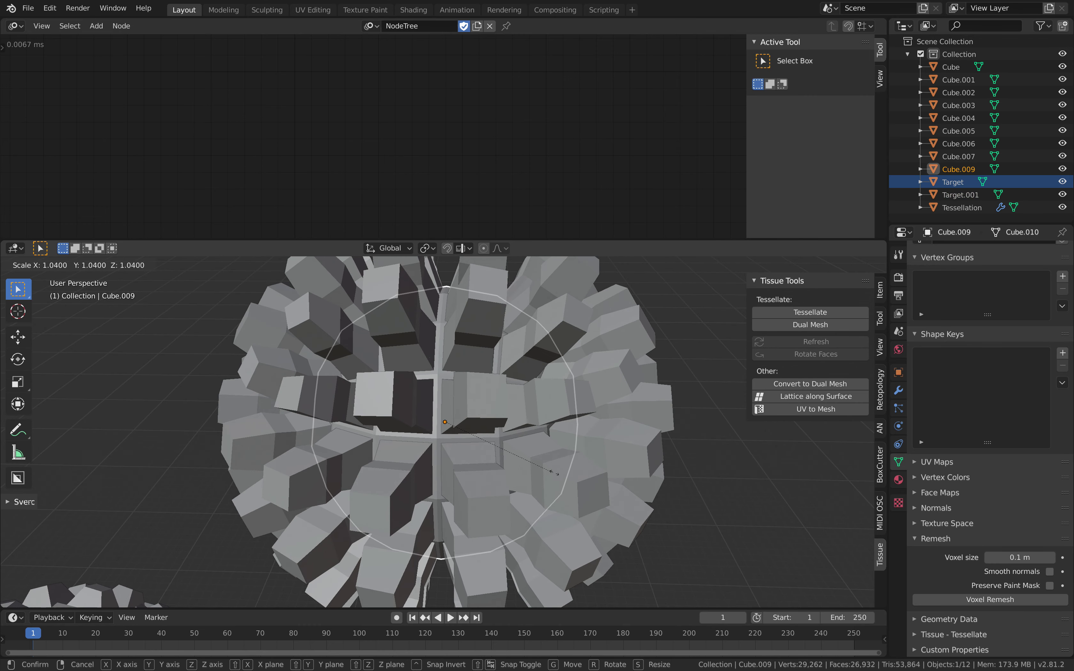
left_click(554, 475)
Join the enlarged inner sphere into the duplicated Target and apply Voxel Remesh with a 0.5 m voxel size
scroll(555, 472, "down", 2)
left_click(575, 399, "shift")
scroll(575, 398, "down", 2)
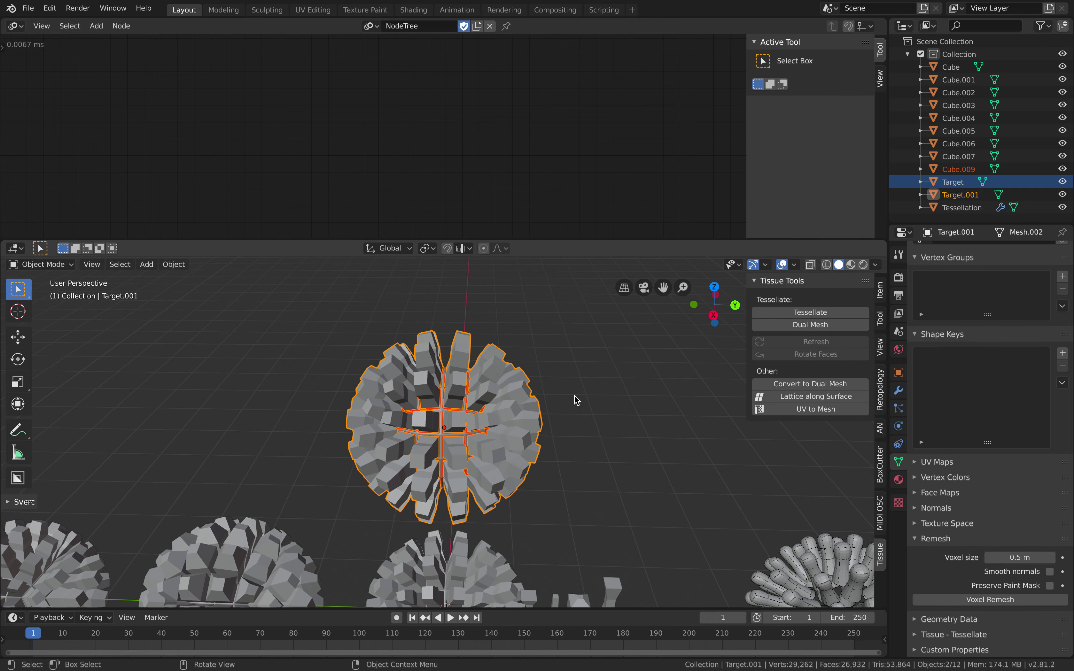
middle_click_drag(575, 399, 566, 396)
key("ctrl+j")
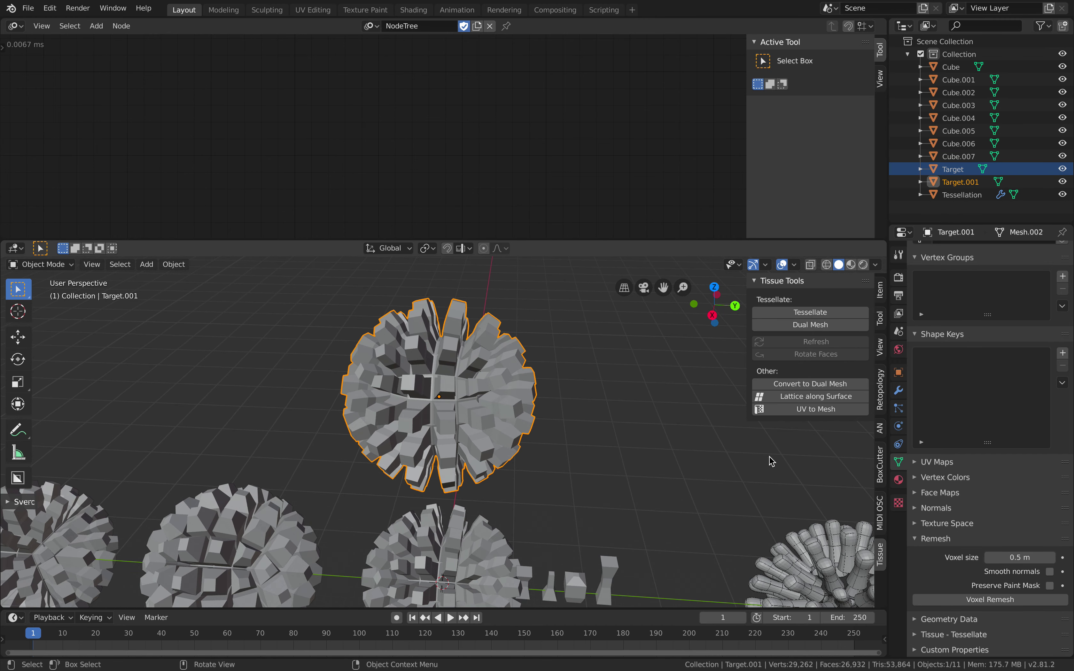
left_click(990, 599)
middle_click_drag(655, 468, 581, 403)
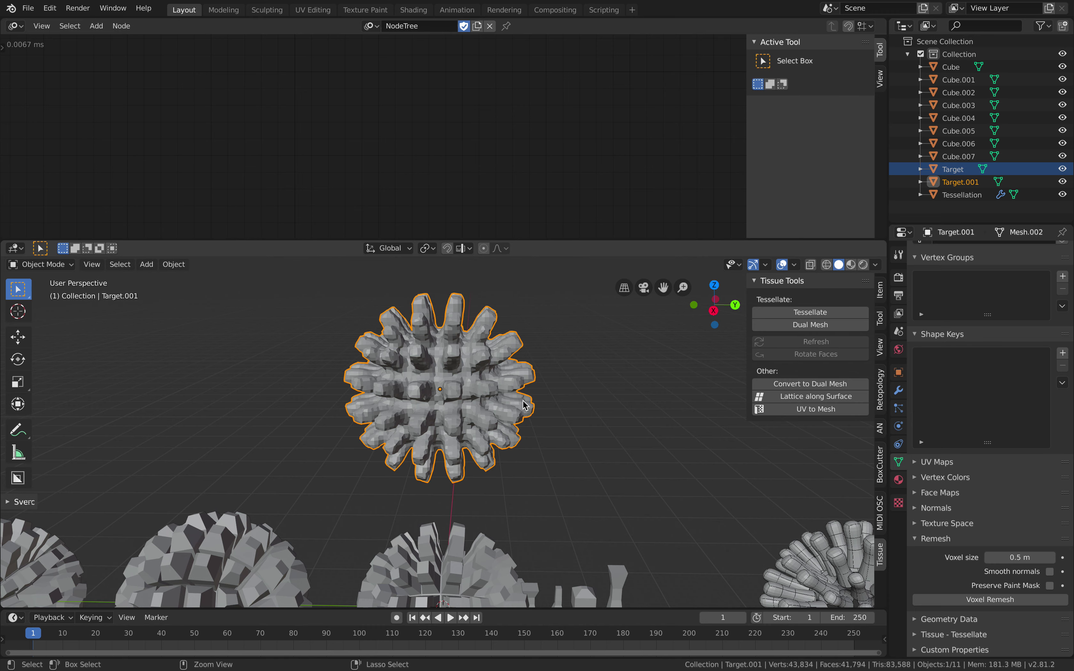
Undo the 0.5 m remesh, try a Voxel Remesh at 0.8 m on the joined mesh, and undo that as well
key("ctrl+z")
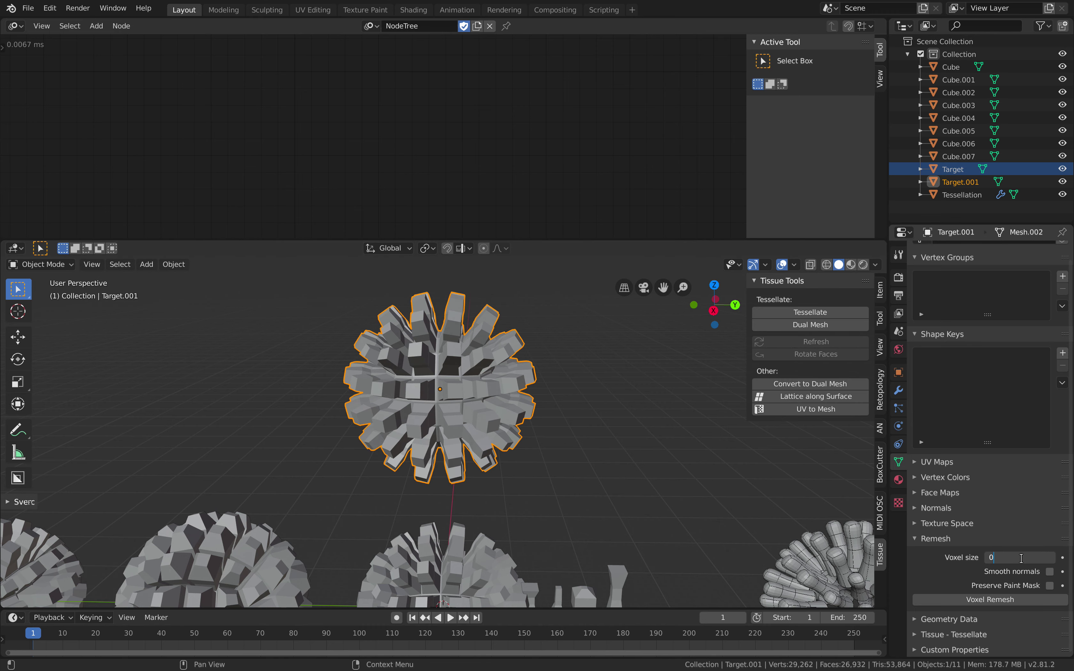
middle_click_drag(678, 406, 645, 412, "shift")
left_click(1014, 603)
middle_click_drag(410, 385, 364, 410, "shift")
middle_click_drag(433, 413, 447, 412)
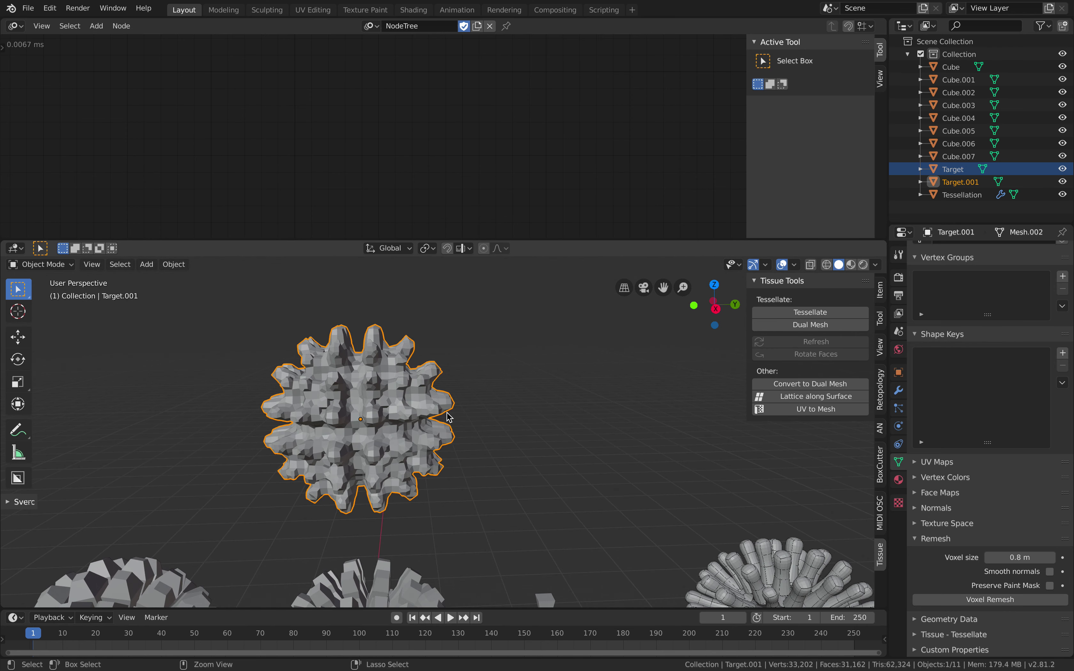
key("ctrl+z")
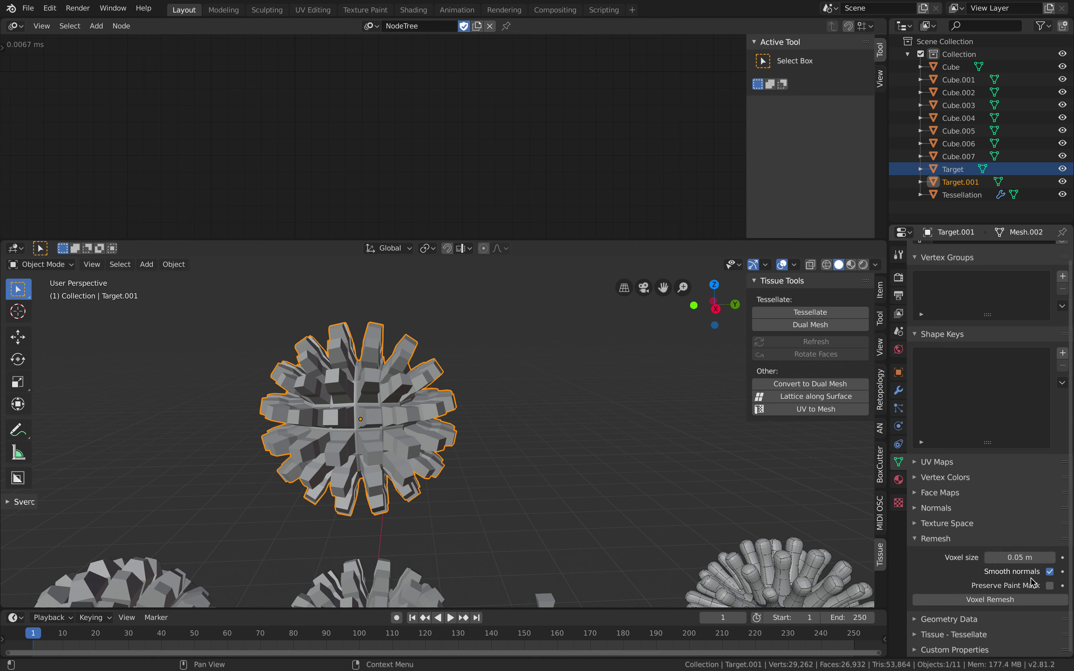
Try a Voxel Remesh with a 0.05 m voxel size and smooth normals enabled, and undo it
left_click(998, 600)
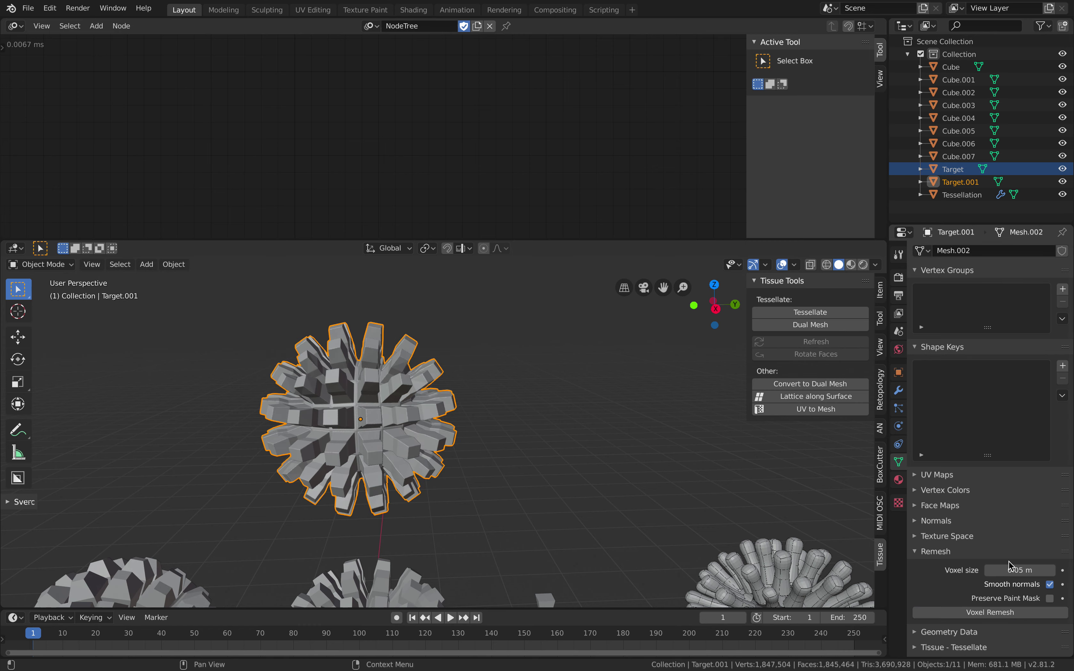
scroll(532, 444, "up", 7)
scroll(469, 437, "down", 10)
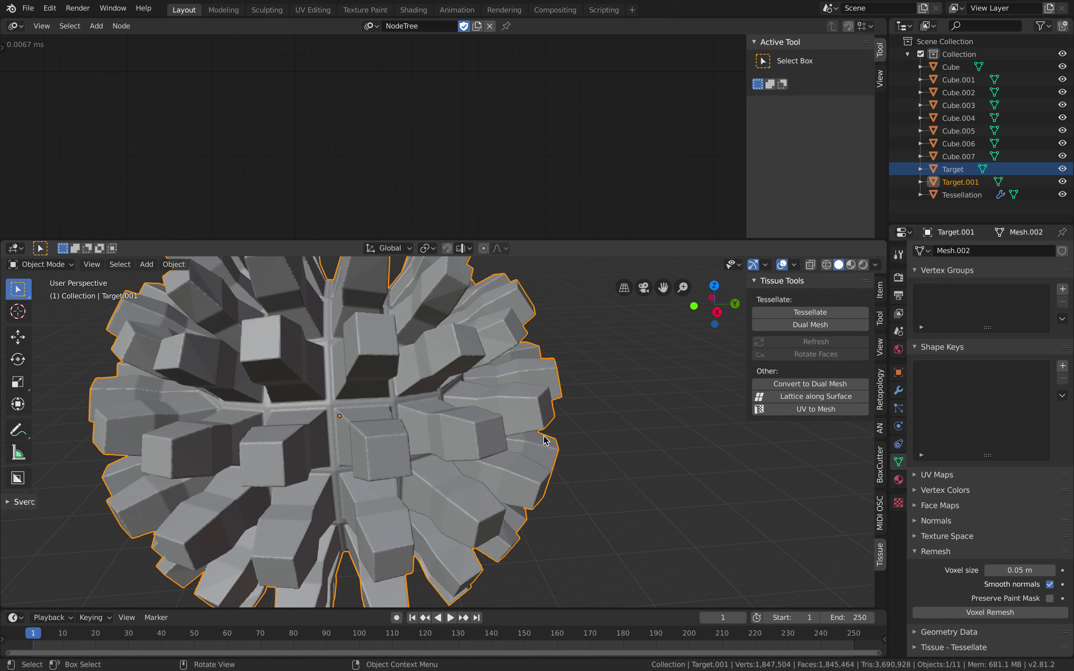
key("ctrl+z")
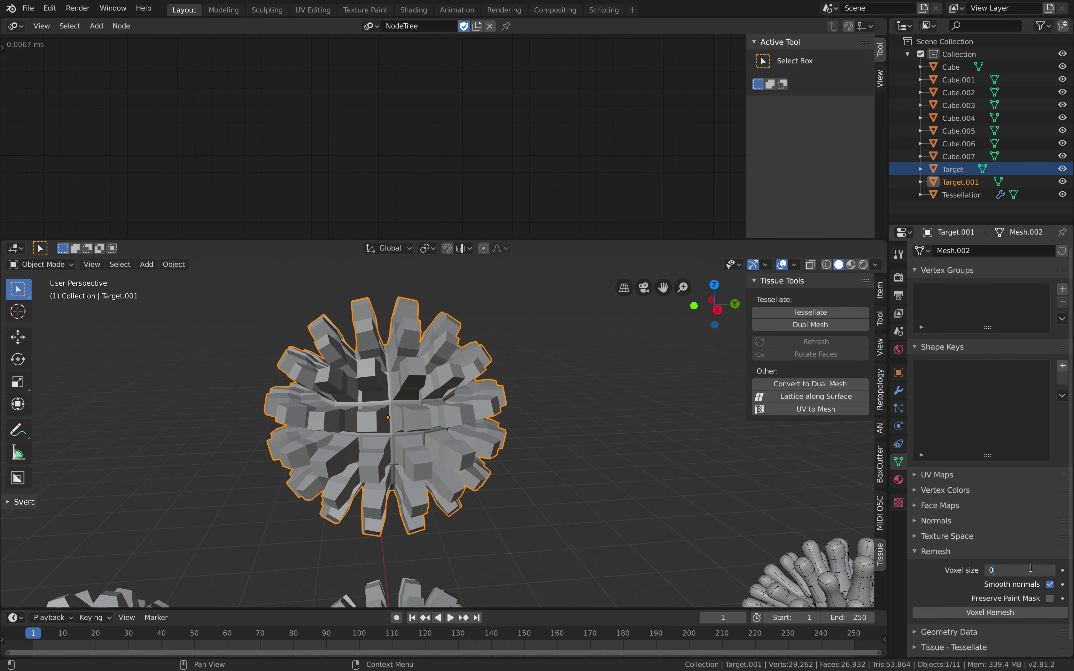
Apply Voxel Remesh with a 0.2 m voxel size to the joined mesh and save the file
left_click(1016, 613)
middle_click_drag(537, 458, 498, 463)
key("ctrl+s")
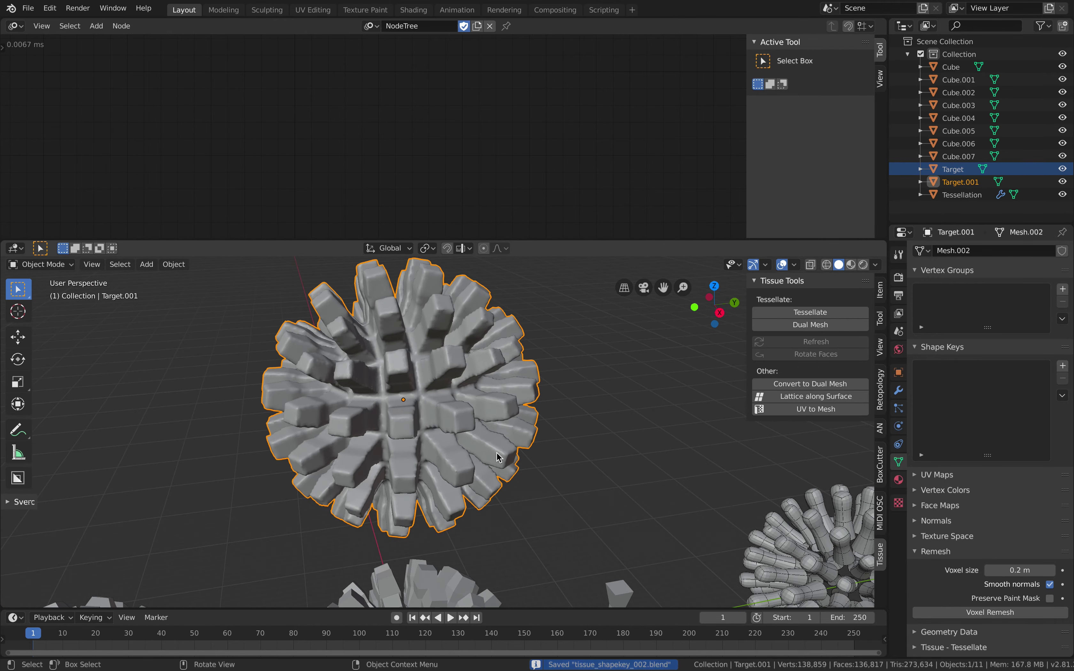
Duplicate the remeshed sphere twice and place the copies around the original
scroll(498, 463, "down", 4)
key("shift+d")
left_click(337, 395)
key("shift+d")
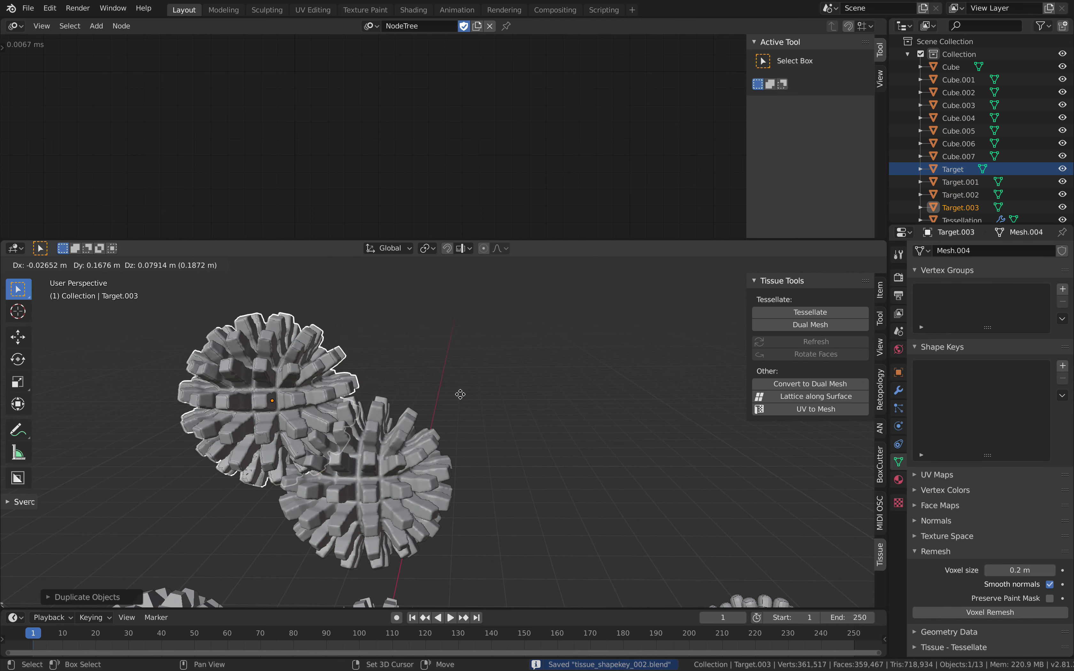
left_click(503, 366)
Select the three remeshed spheres together and delete them
left_click(400, 470, "shift")
left_click(329, 413, "shift")
scroll(414, 408, "down", 3)
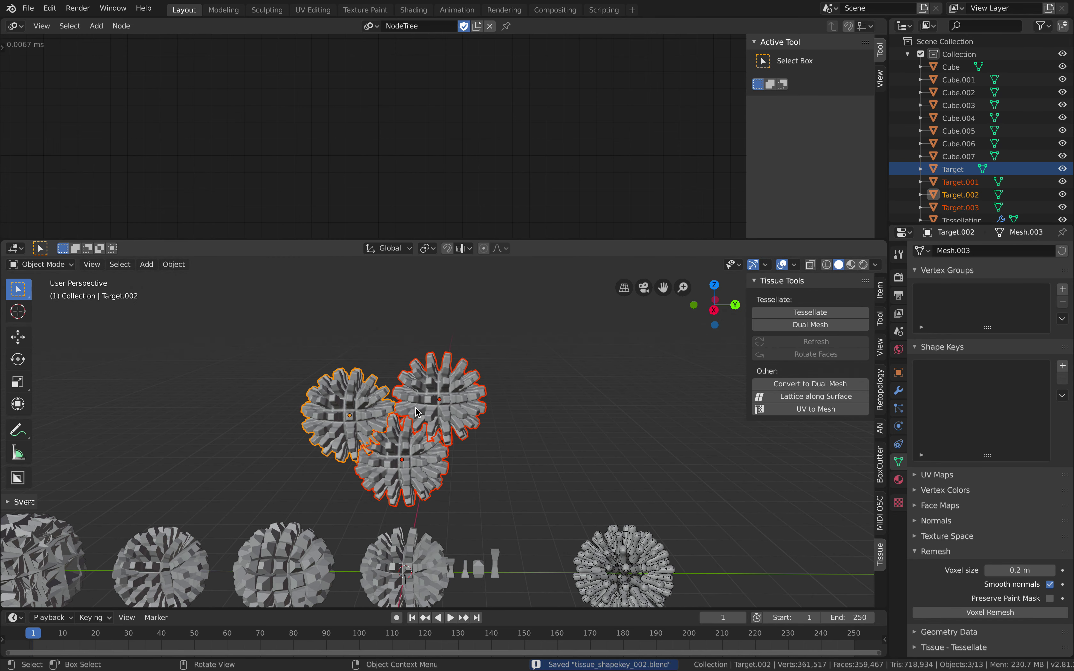
key("x")
left_click(466, 477)
middle_click_drag(466, 478, 487, 392, "shift")
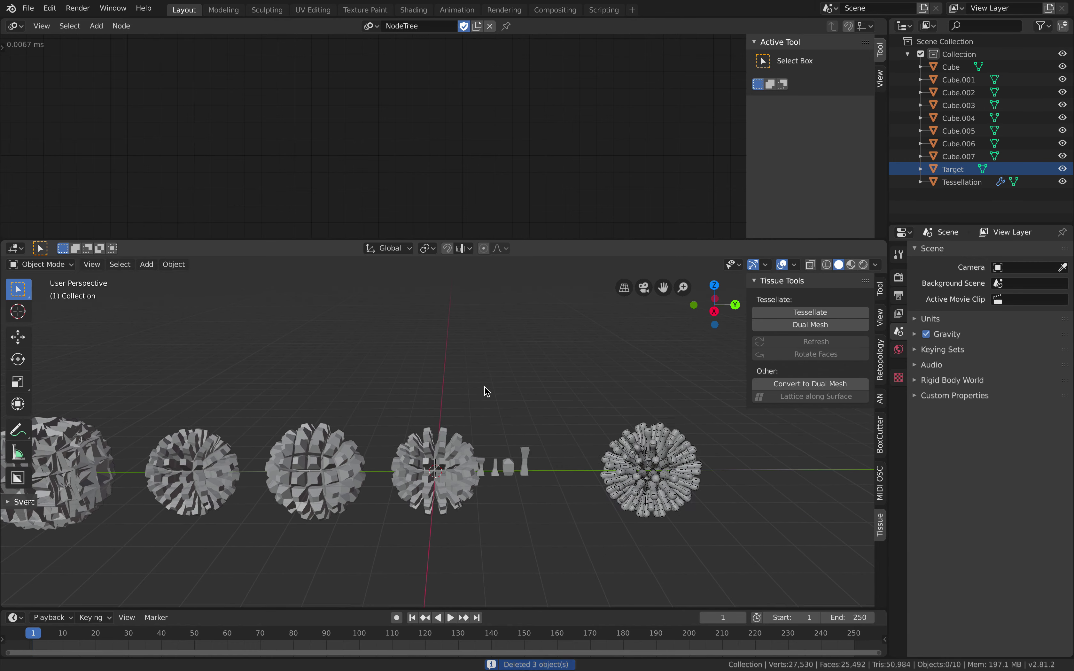
Move the four component blocks together away from the tessellated sphere, clear the selection, and save the file
scroll(488, 402, "up", 6)
left_click(443, 466)
left_click(489, 470, "shift")
left_click(530, 471, "shift")
left_click(581, 462, "shift")
key("g")
left_click(691, 457)
key("a")
key("alt+a")
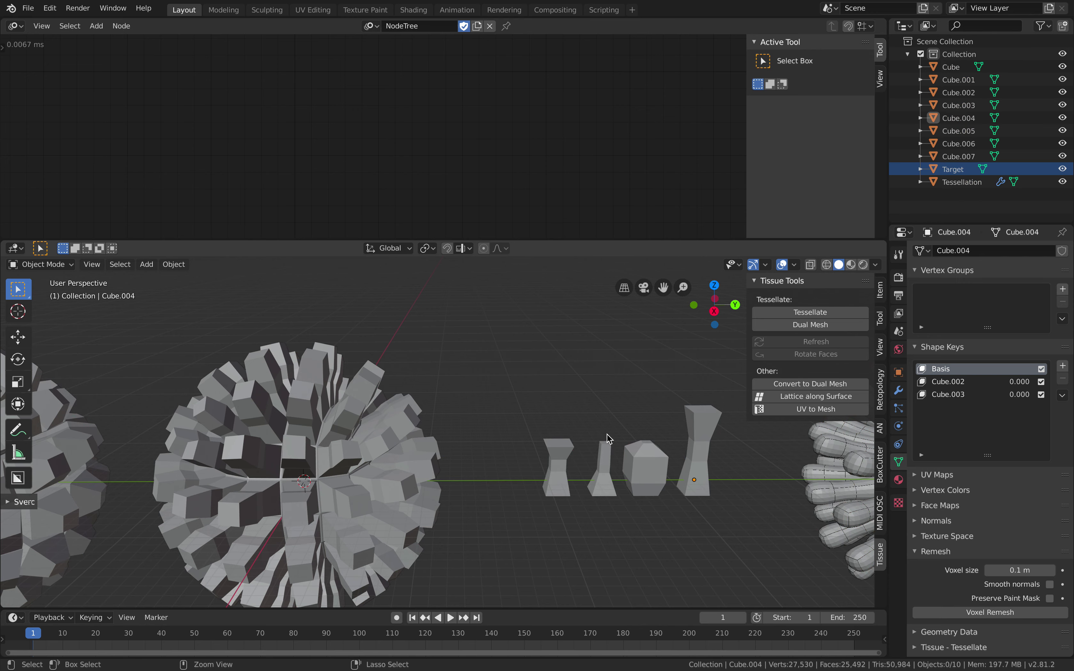
key("ctrl+s")
scroll(605, 437, "up", 3)
left_click(559, 429)
scroll(501, 421, "down", 2)
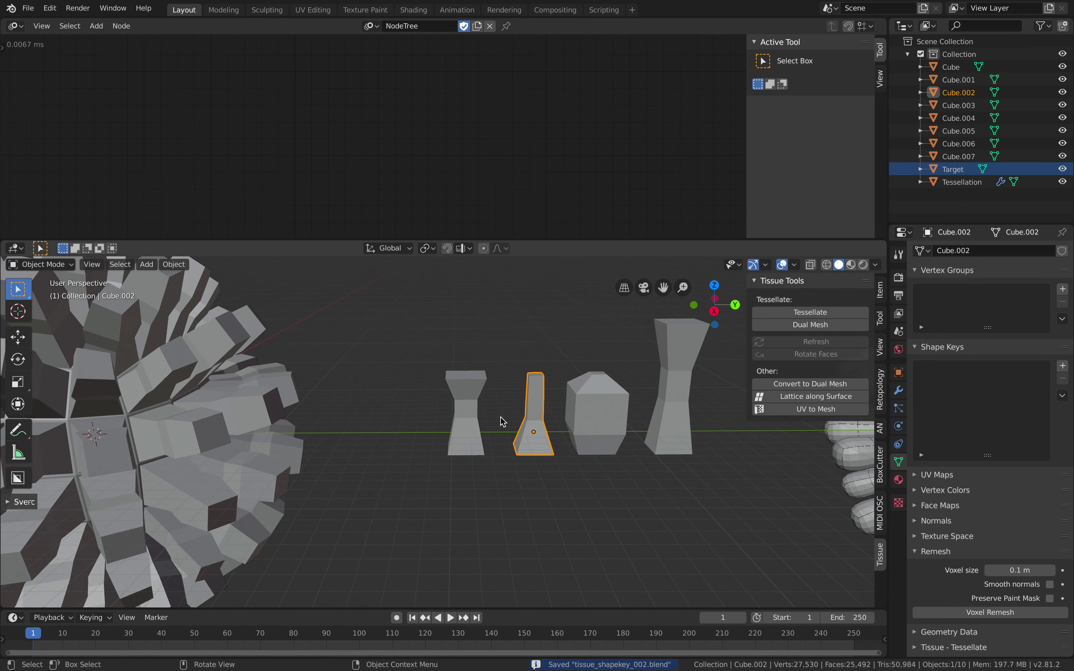
left_click(472, 419)
left_click(596, 413, "shift")
left_click(672, 413, "shift")
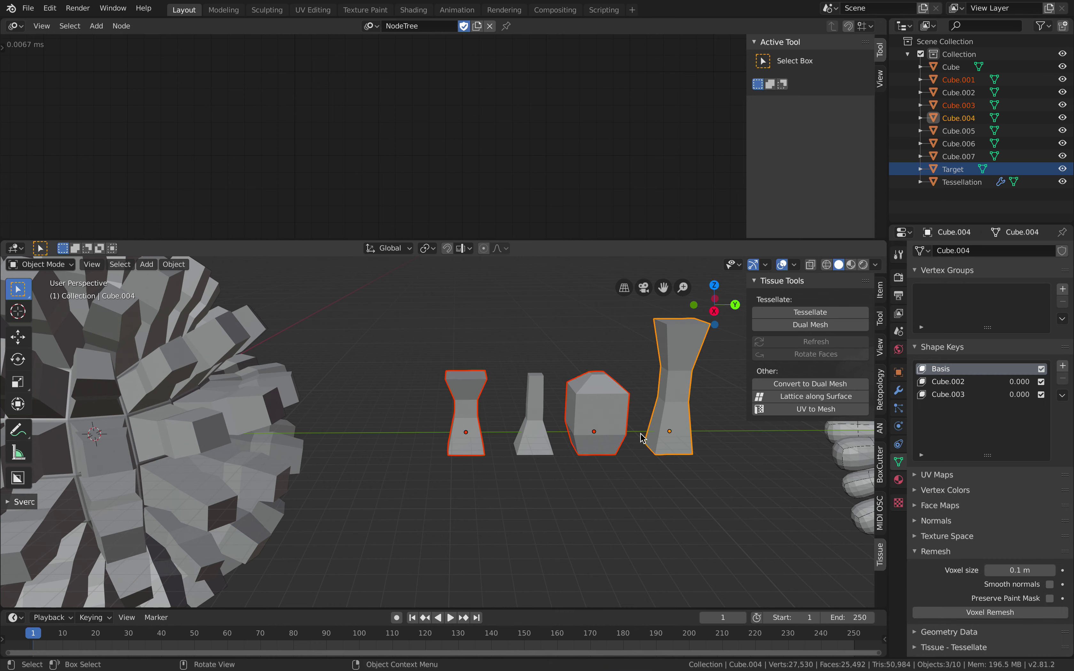
Duplicate the narrow-necked block Cube.002 and place the copy between the sphere and the row of blocks, at about 16 m on Y
left_click(536, 421)
key("shift+d")
key("y")
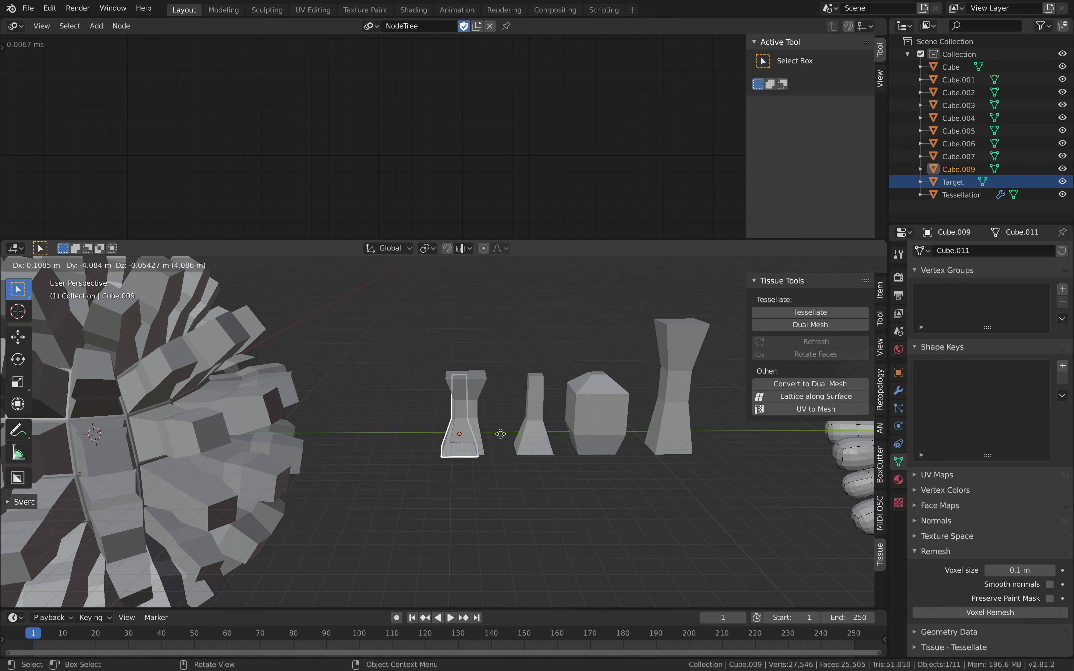
left_click(433, 441)
middle_click_drag(433, 442, 517, 446, "shift")
middle_click_drag(517, 461, 491, 423, "ctrl")
scroll(479, 428, "down", 1)
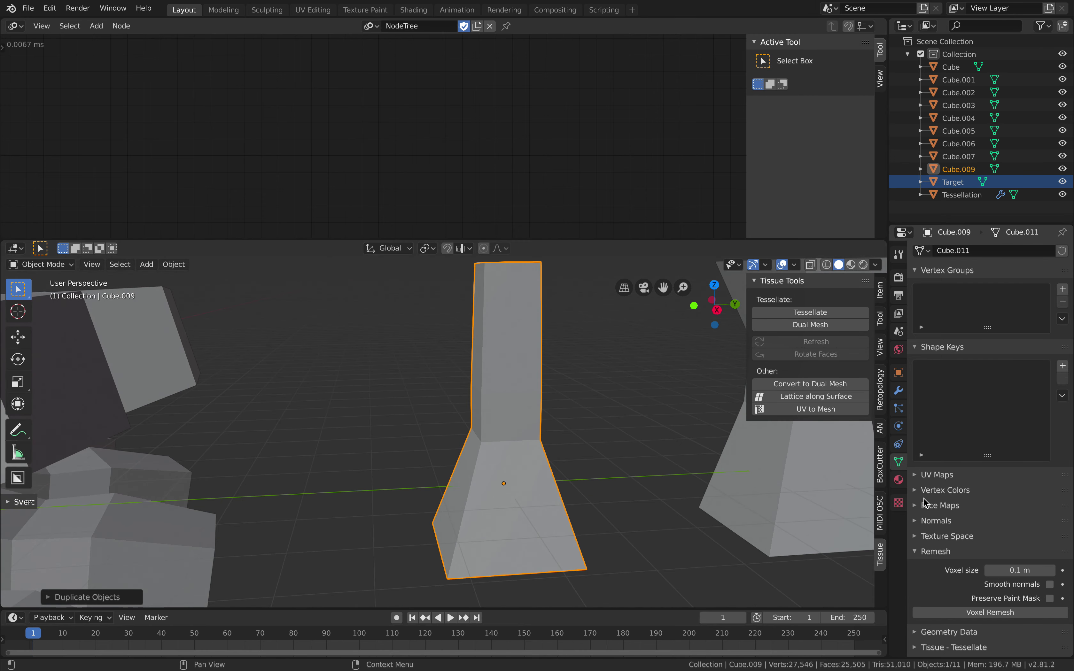
Turn on the wireframe viewport display for the duplicated block
left_click(897, 373)
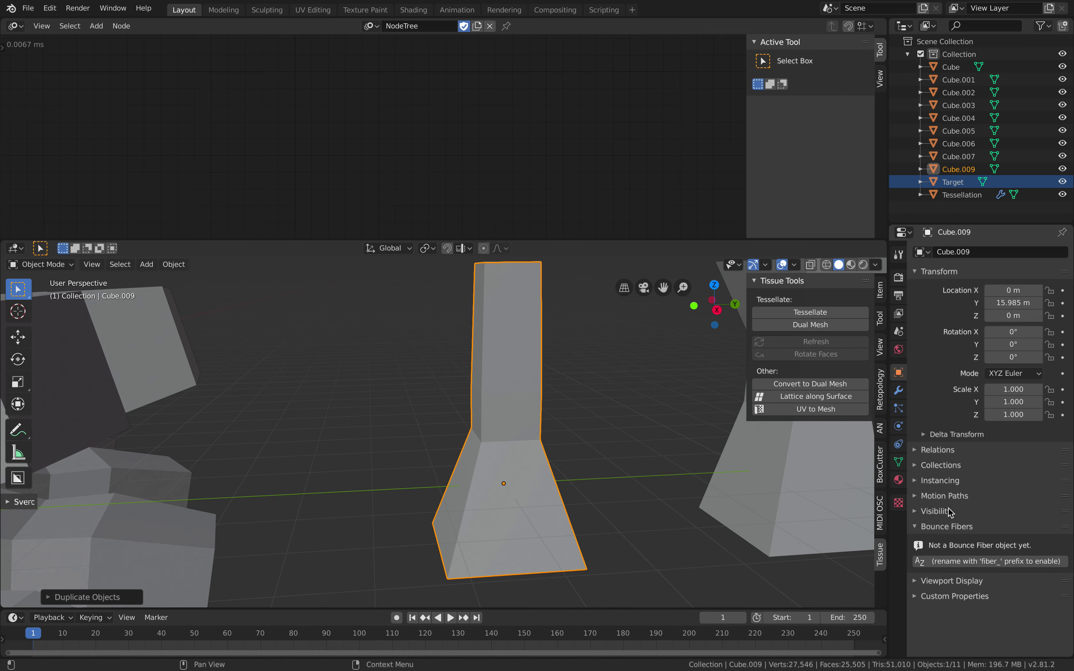
left_click(937, 580)
scroll(937, 579, "down", 3)
left_click(968, 557)
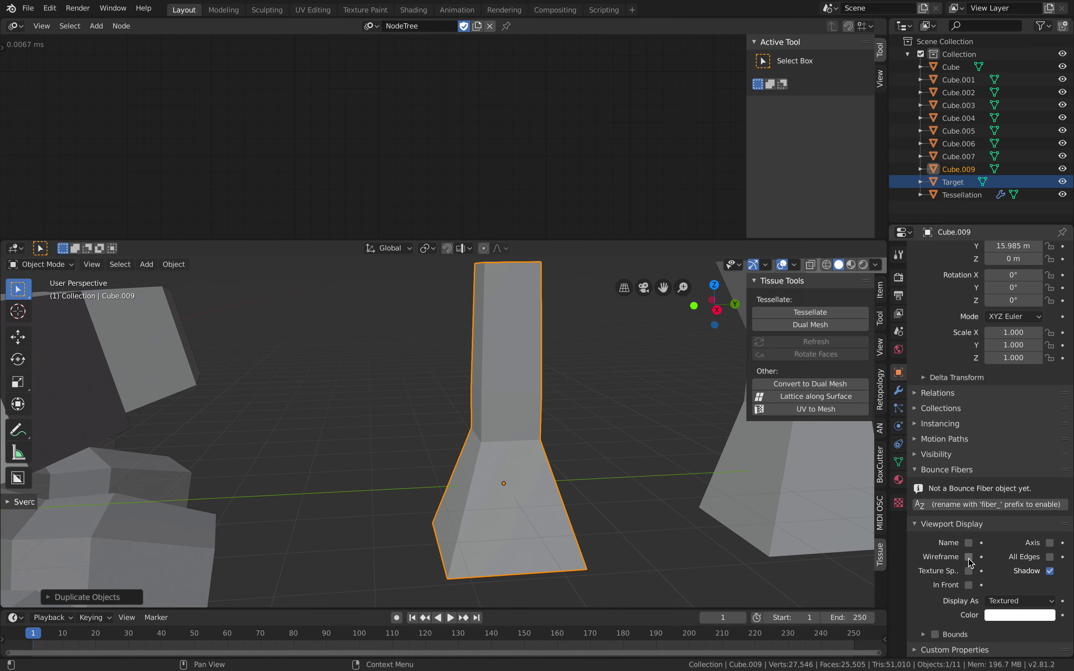
Extrude one side face of the duplicated block's middle section outward by about 1 m and scale its end down
middle_click_drag(591, 461, 609, 454)
key("Tab")
middle_click_drag(532, 426, 533, 428)
left_click(533, 428)
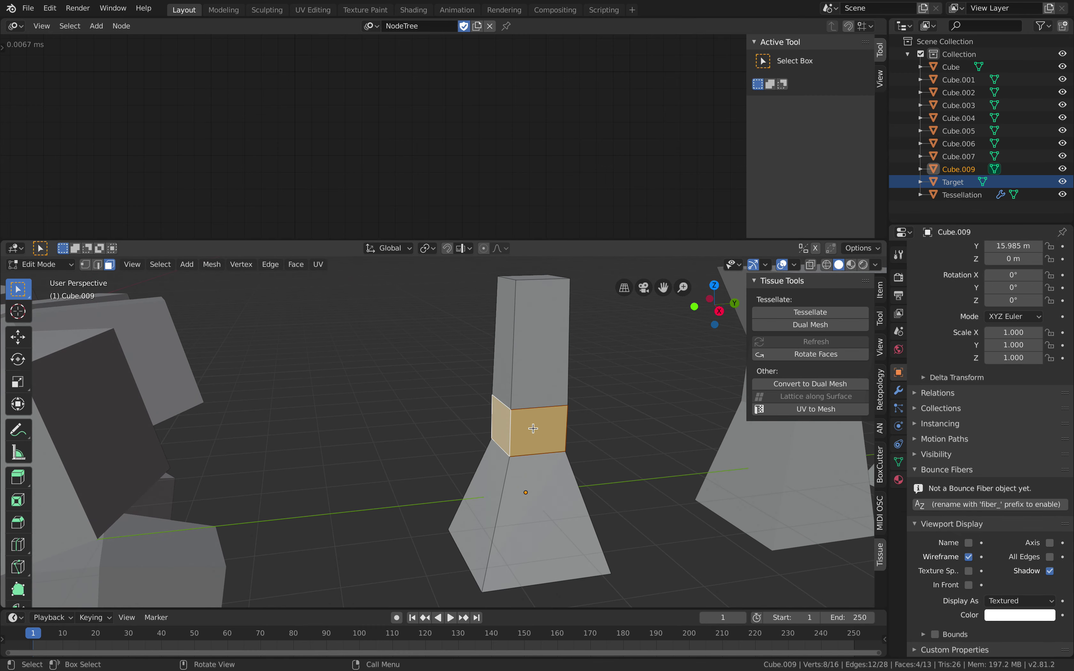
left_click(499, 426)
key("e")
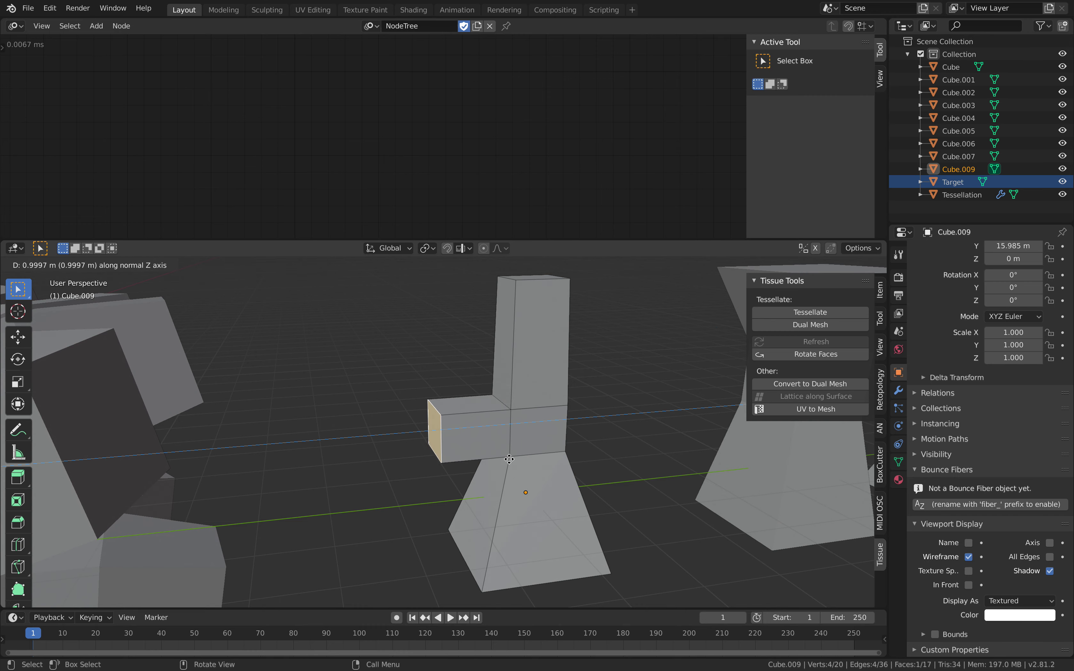
left_click(441, 428)
key("s")
left_click(494, 458)
Extrude the opposite side face of the middle section outward and shrink its end to match the first arm
mouse_move(493, 457)
middle_mouse_down()
mouse_move(410, 445)
mouse_move(378, 417)
mouse_move(475, 457)
middle_mouse_up()
left_click(348, 398)
key("e")
left_click(527, 477)
key("s")
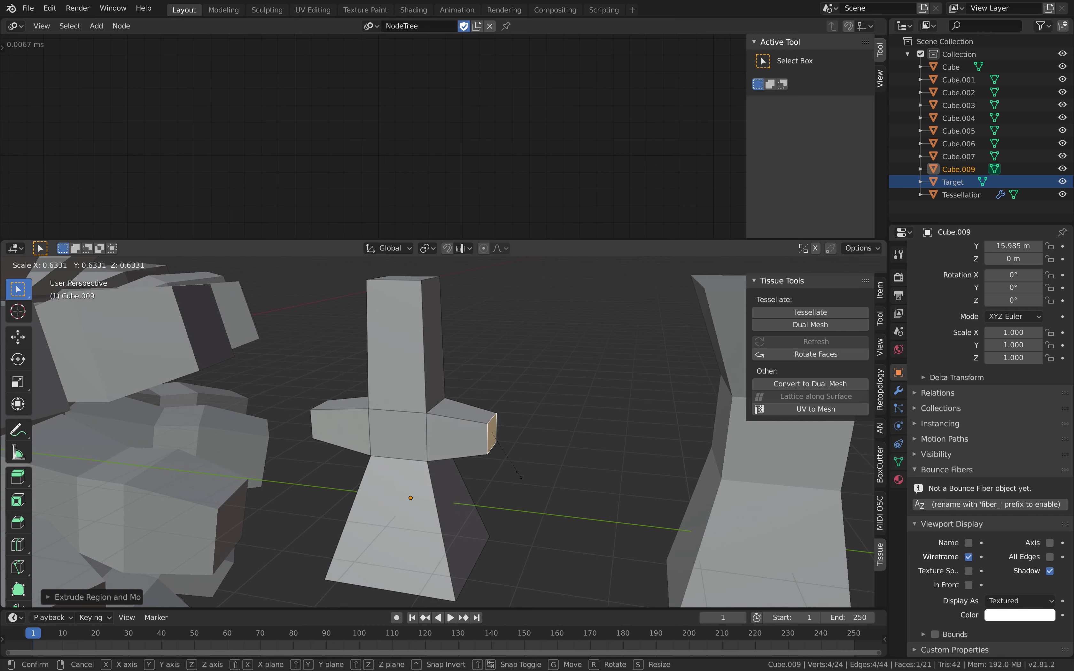
left_click(508, 451)
Extrude the block's top face upward and scale it down into a tapered tip
scroll(489, 423, "down", 3)
middle_click_drag(490, 423, 475, 382)
left_click(443, 345)
key("e")
left_click(533, 370)
key("s")
left_click(496, 368)
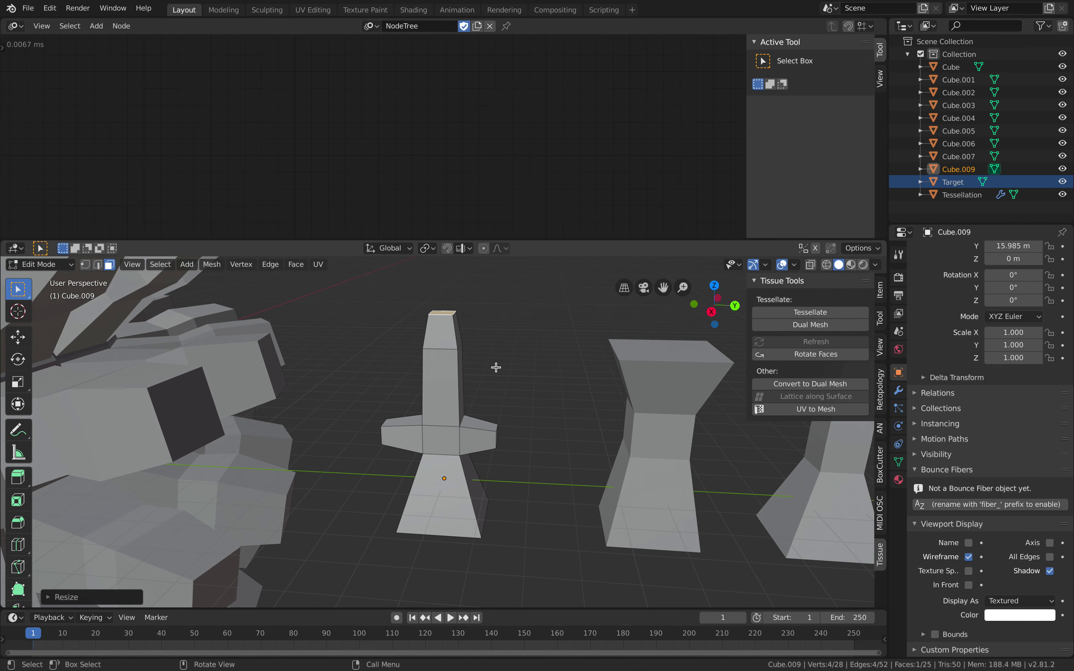
Enable X-ray, select the vertices of the tapered top segment, and lower them along Z to shorten the block
key("Tab")
key("Tab")
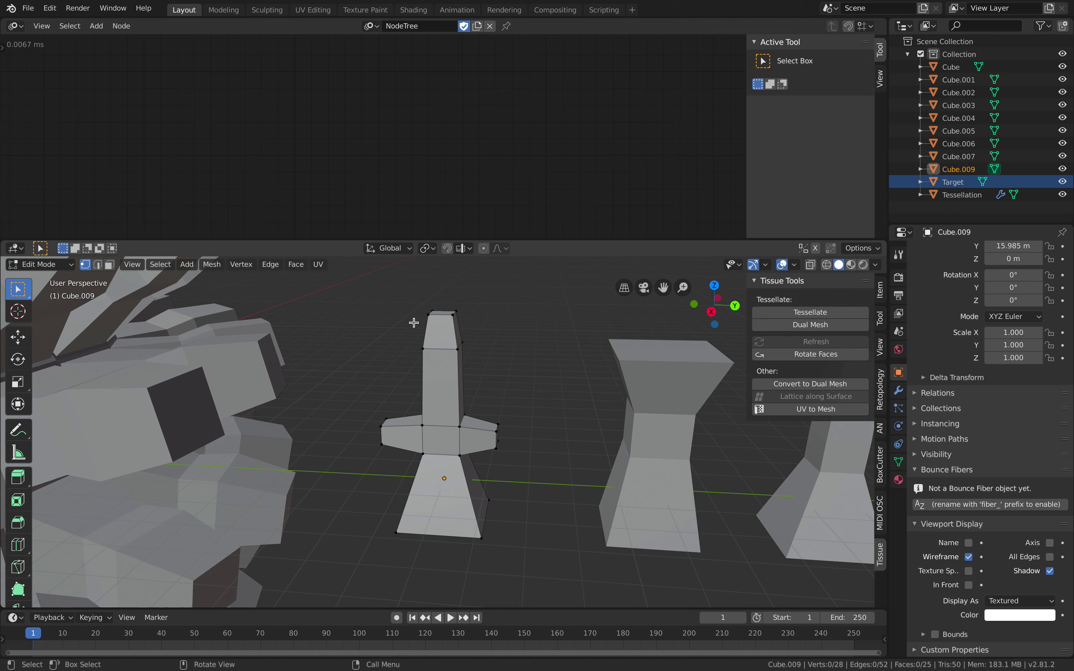
key("alt+z")
key("b")
left_click_drag(402, 299, 478, 362)
key("g")
key("z")
left_click(490, 398)
key("Tab")
scroll(490, 418, "down", 2)
middle_click_drag(491, 423, 473, 408, "shift")
scroll(472, 400, "up", 3)
scroll(468, 387, "down", 2)
scroll(473, 407, "up", 1)
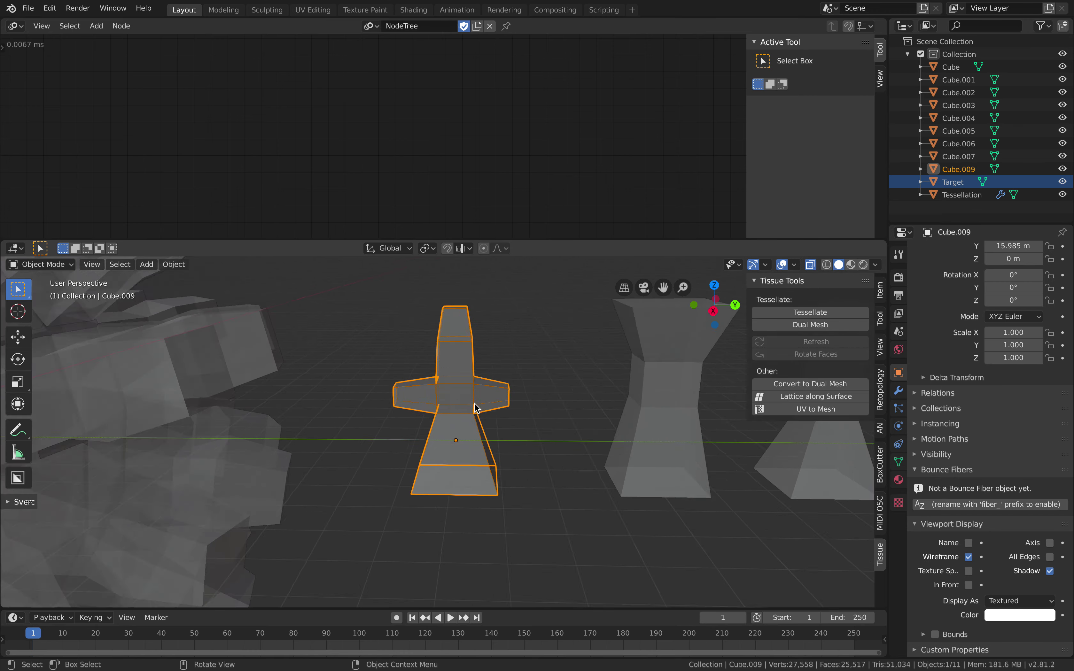
Duplicate the cross-shaped block and place the copy beside it along Y, at 18.455 m
scroll(480, 421, "down", 2)
key("shift+d")
key("y")
left_click(551, 431)
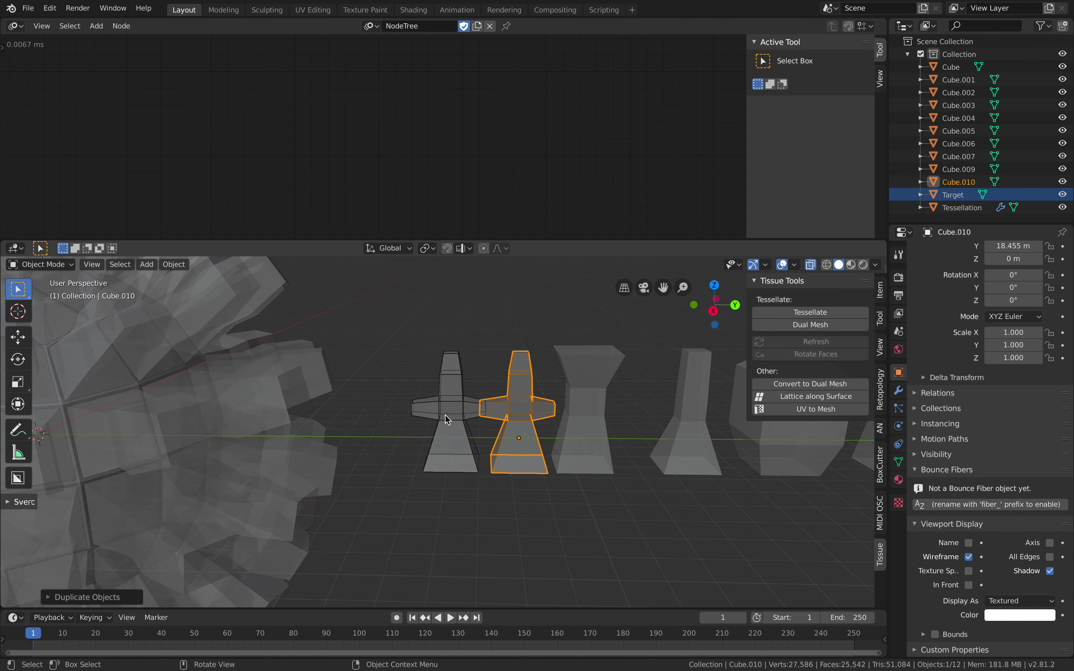
Space the two cross-shaped blocks along Y, shifting the original to about 14.08 m and the copy to 17.285 m
left_click(446, 415)
key("g")
key("y")
left_click(396, 420)
left_click(504, 407)
key("g")
key("y")
left_click(480, 419)
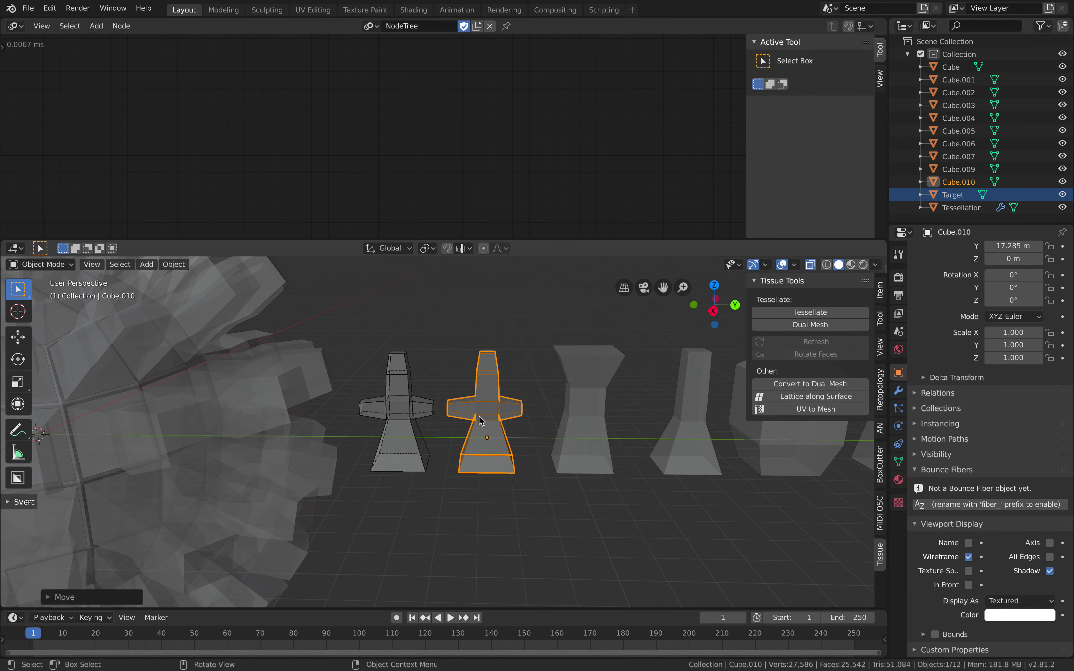
Open the duplicated cross-shaped block for mesh editing and select its top face in face select mode
left_click(396, 405)
left_click(481, 408)
key("Tab")
middle_click_drag(480, 393, 470, 415)
scroll(475, 400, "up", 3)
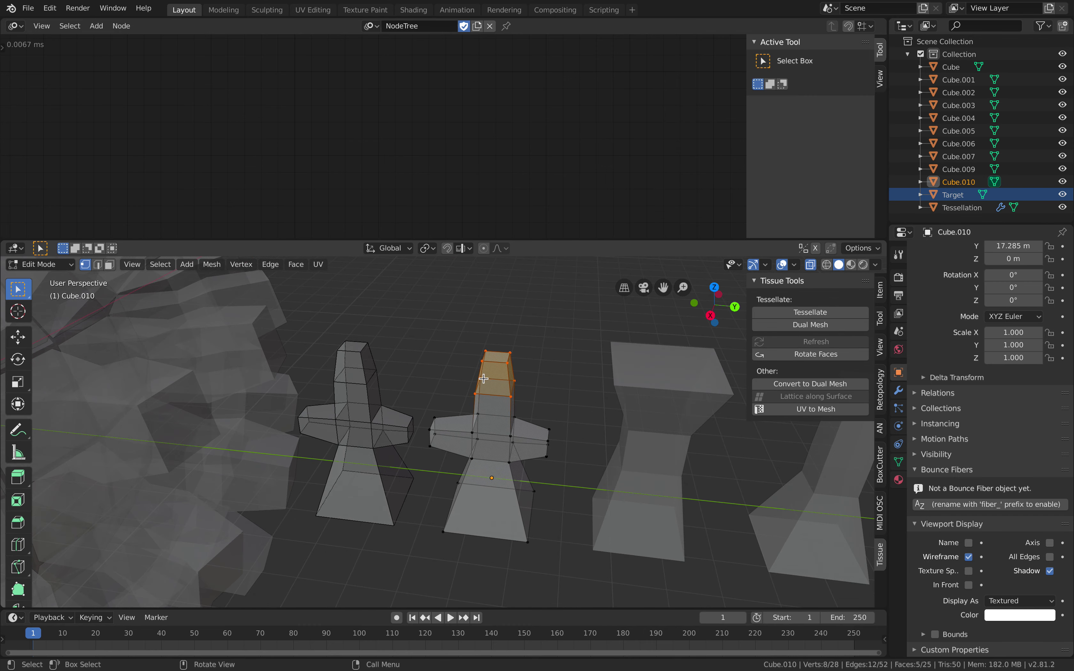
left_click(498, 357)
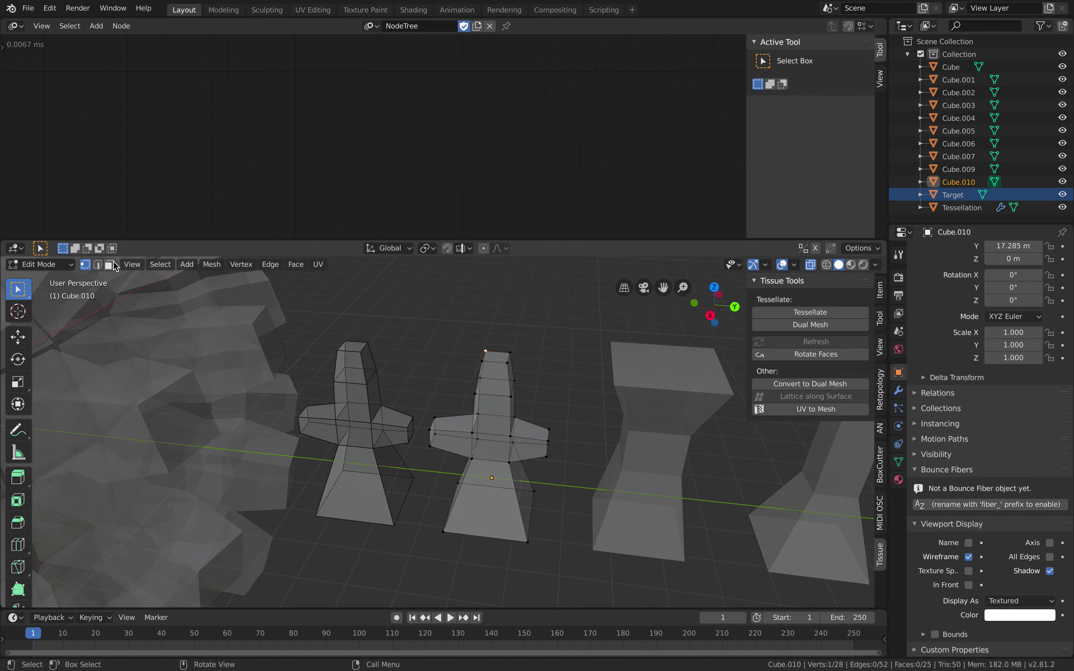
key("g")
key("x")
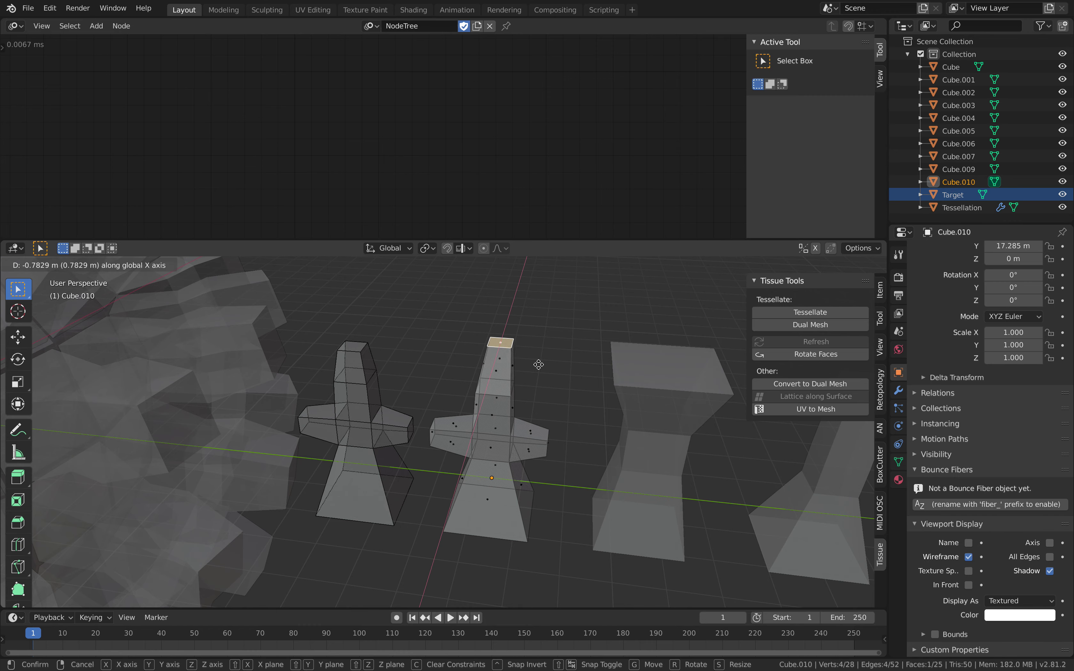
right_click(531, 371)
Raise the copy's top face along Z to make its tip taller
middle_click_drag(541, 370, 513, 427)
key("g")
key("z")
left_click(531, 346)
Lengthen both side arms of the copy by moving their end faces outward
left_click(521, 424)
key("g")
key("x")
left_click(553, 439)
left_click(476, 409)
key("g")
key("y")
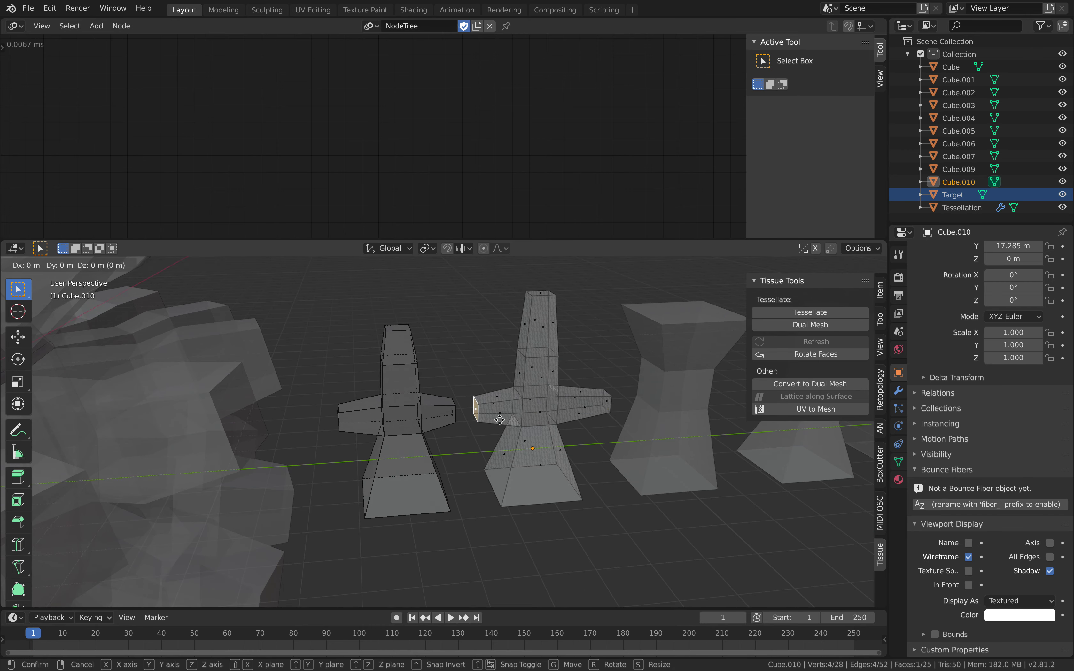
left_click(471, 424)
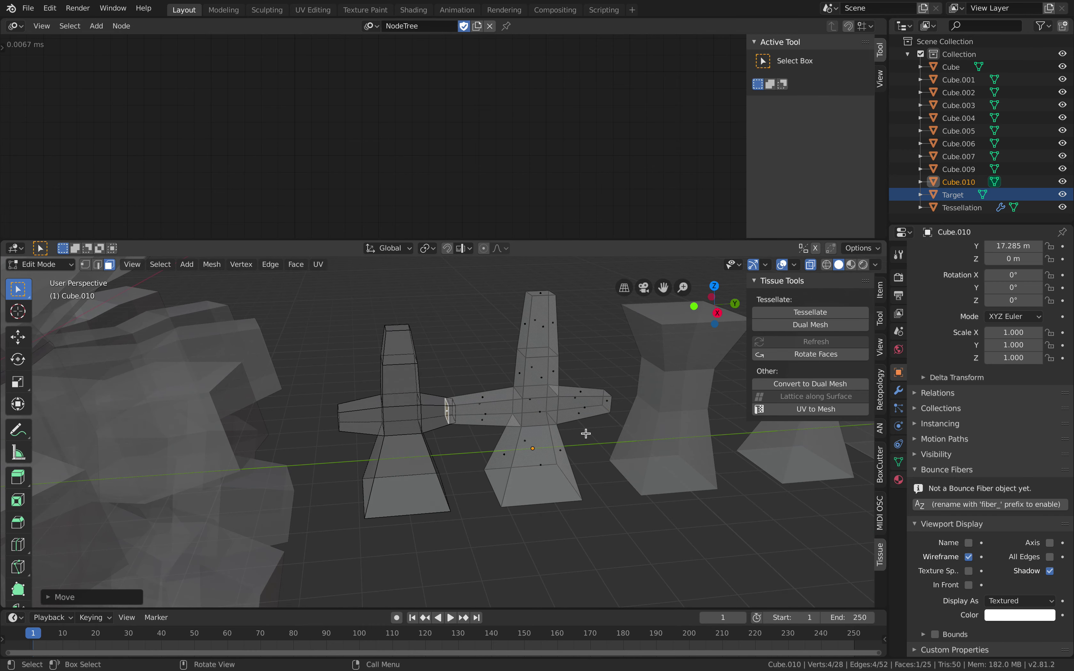
Leave mesh editing, shift the modified copy along Y to 17.79 m, and save the file
middle_click_drag(600, 429, 565, 430)
key("Tab")
scroll(534, 438, "down", 1)
key("g")
key("y")
left_click(549, 443)
key("Tab")
key("Tab")
key("ctrl+s")
Turn off X-ray in the viewport and clear the object selection
middle_click_drag(429, 379, 558, 448)
scroll(551, 438, "down", 2)
scroll(559, 449, "up", 1)
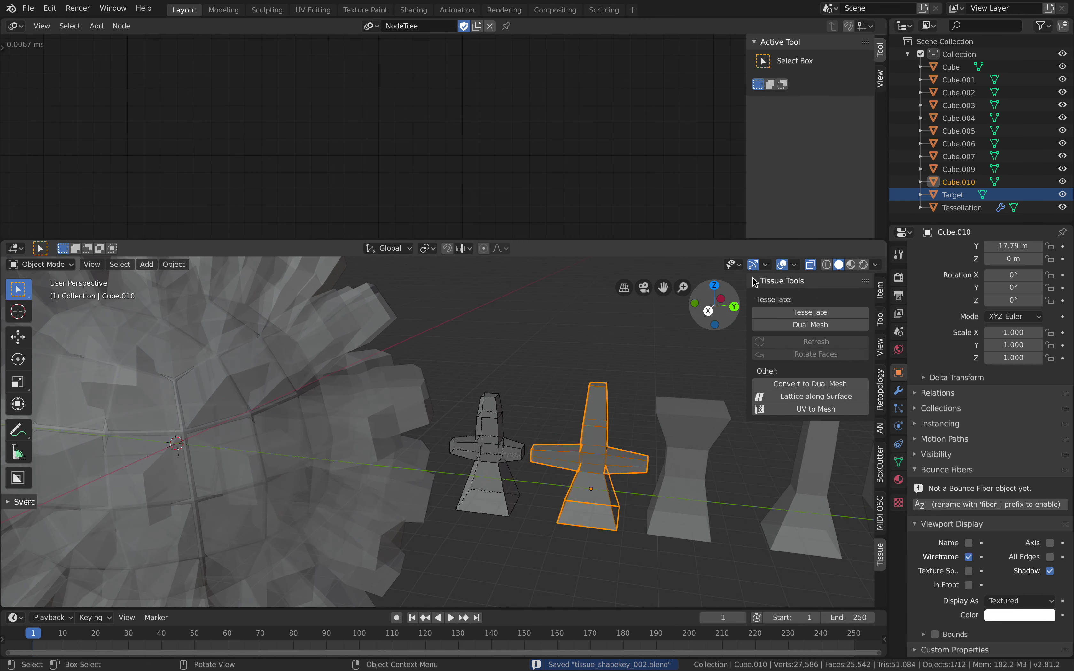
left_click(810, 265)
left_click(557, 395)
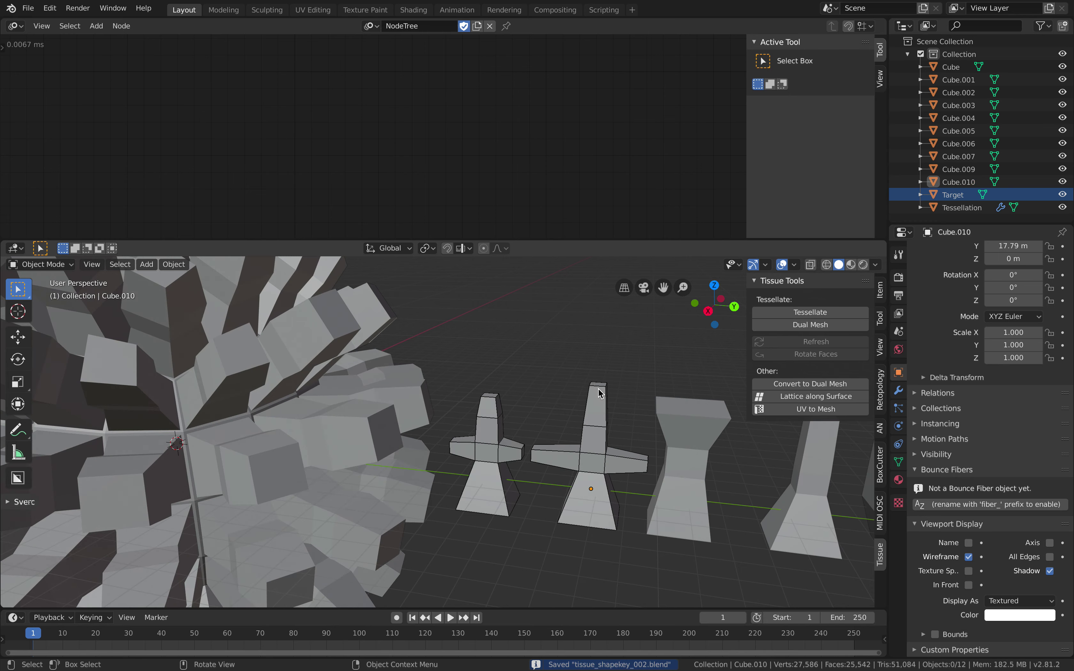
Join the modified cross as a shape key on the original cross with Join as Shapes, save the file, and clear the selection
left_click(597, 412)
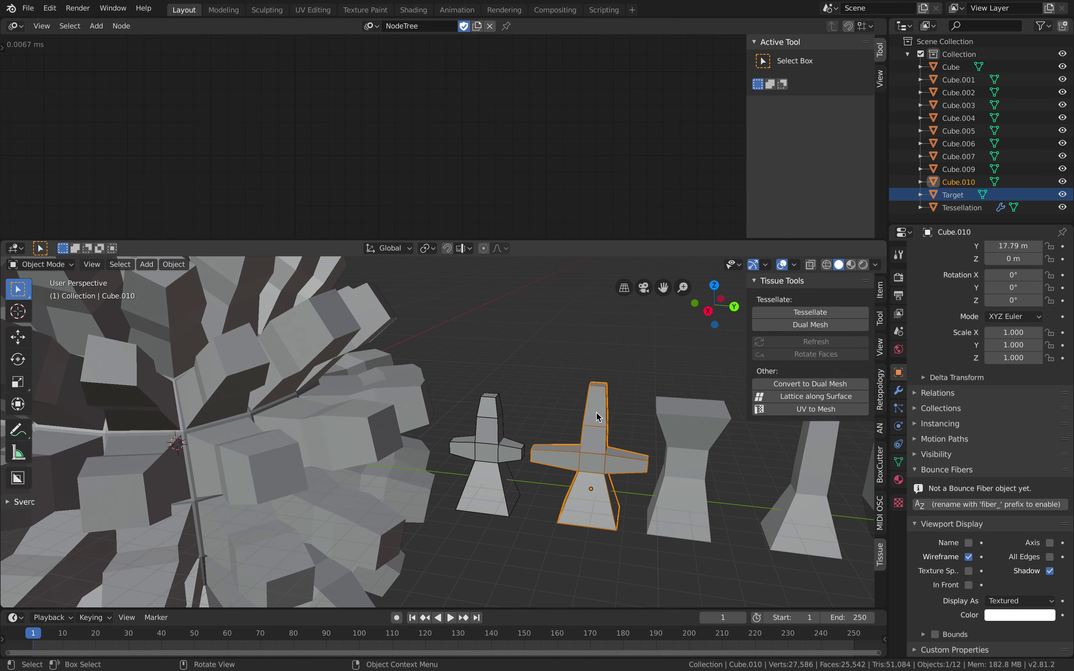
left_click(480, 431, "shift")
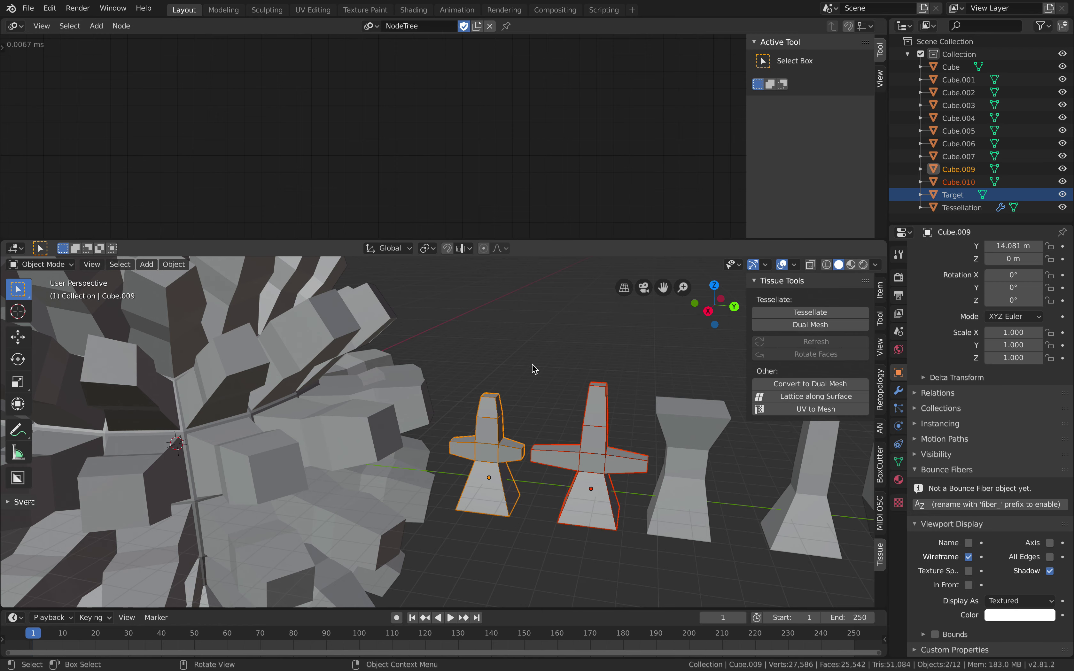
key("F3")
type("join")
key("Down")
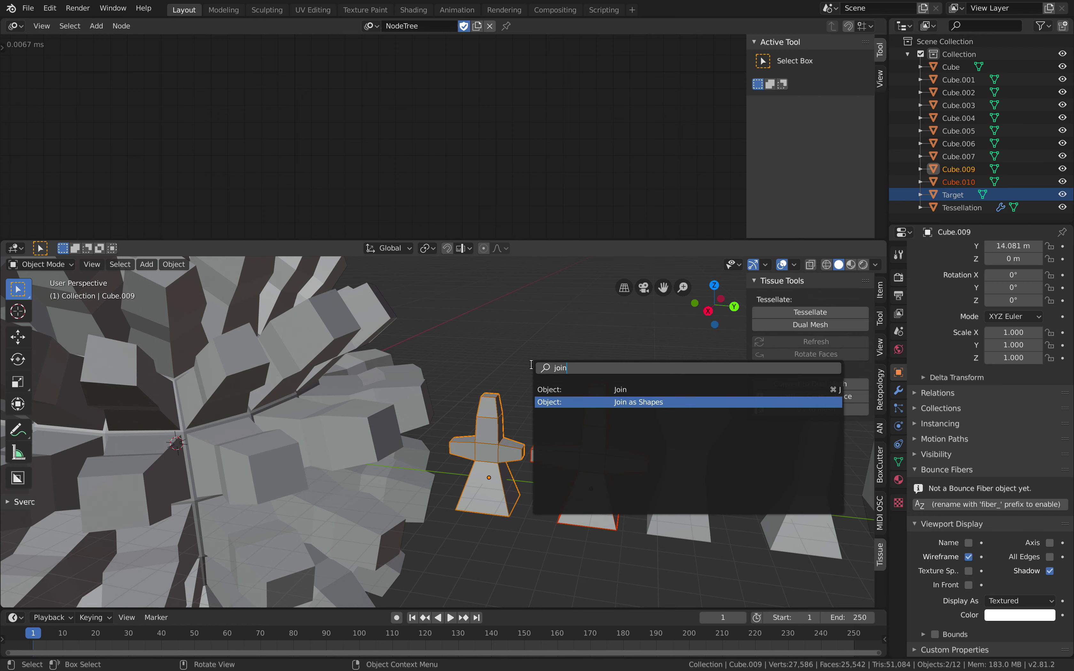
key("Return")
scroll(532, 364, "down", 2)
middle_click_drag(533, 365, 525, 334, "shift")
key("ctrl+s")
left_click(523, 361)
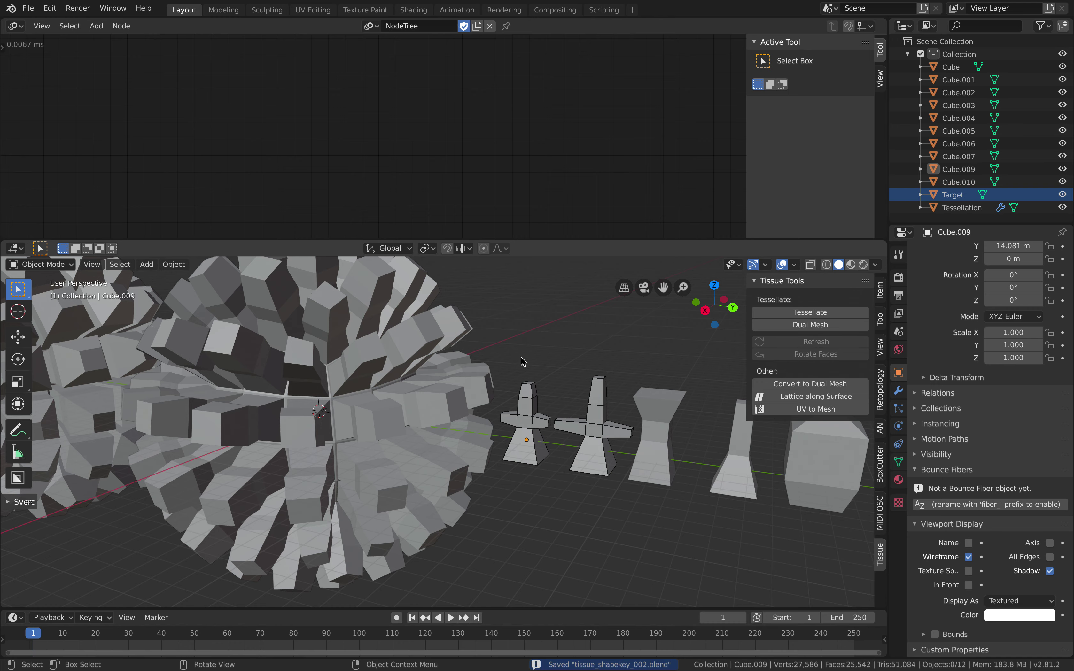
Delete the modified copy standing beside the original cross
middle_click_drag(549, 501, 526, 508)
scroll(532, 483, "up", 2)
middle_click_drag(609, 465, 535, 411, "shift")
left_click(580, 404)
key("x")
left_click(579, 404)
Open the remaining cross for mesh editing and select the front face of its middle block, between the side arms
scroll(535, 410, "up", 3)
left_click(510, 479)
middle_click_drag(511, 479, 545, 417)
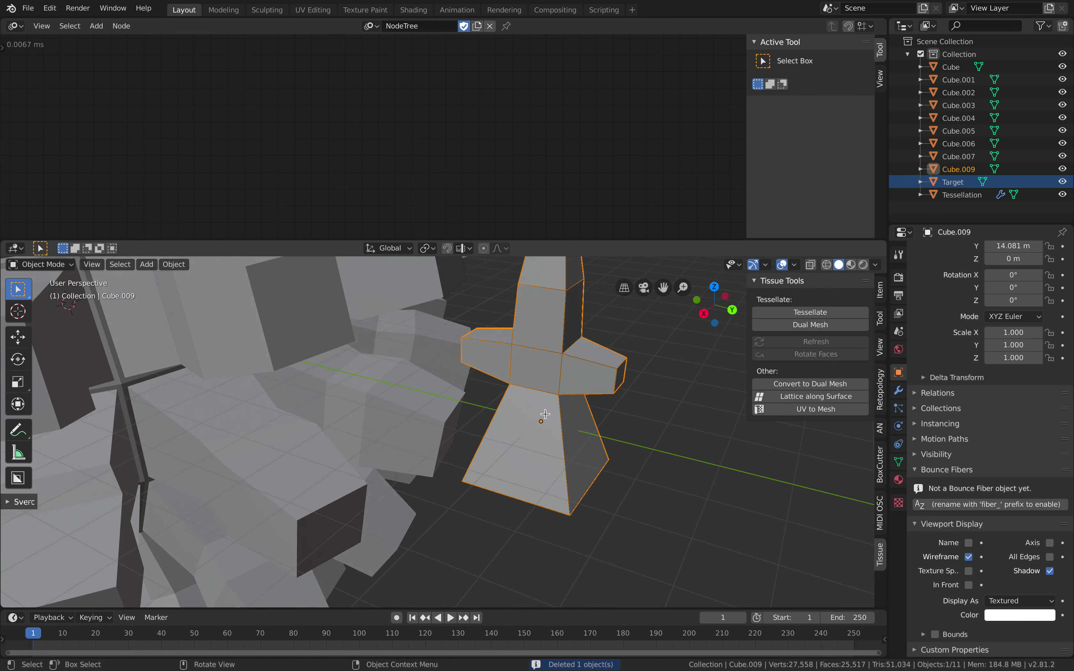
key("Tab")
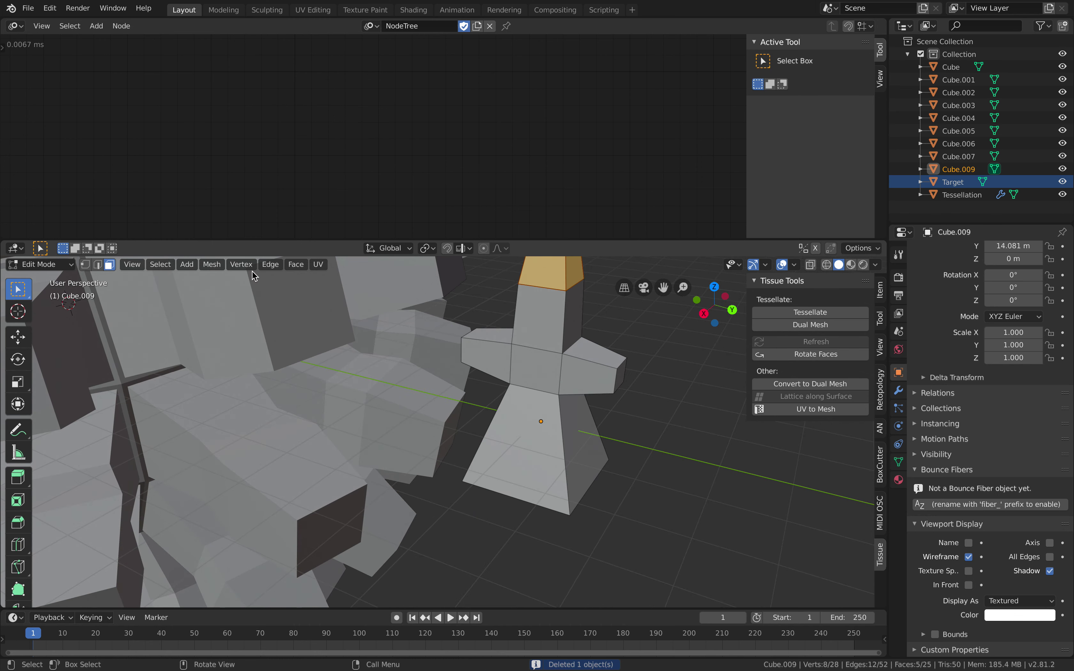
left_click(524, 377)
middle_click_drag(524, 377, 557, 417)
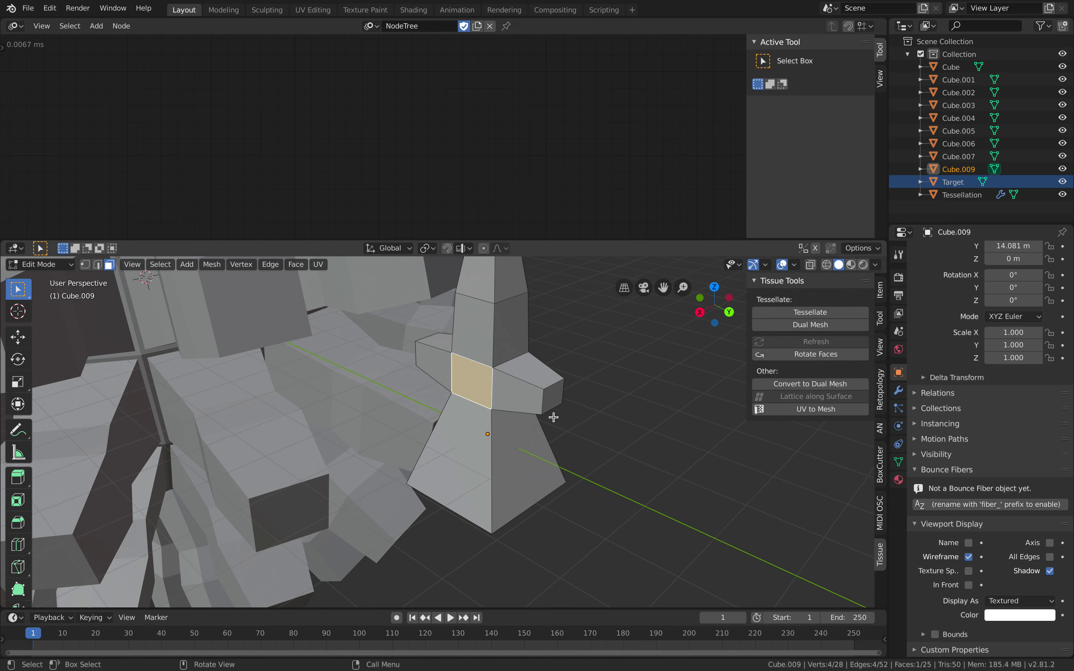
key("e")
right_click(512, 436)
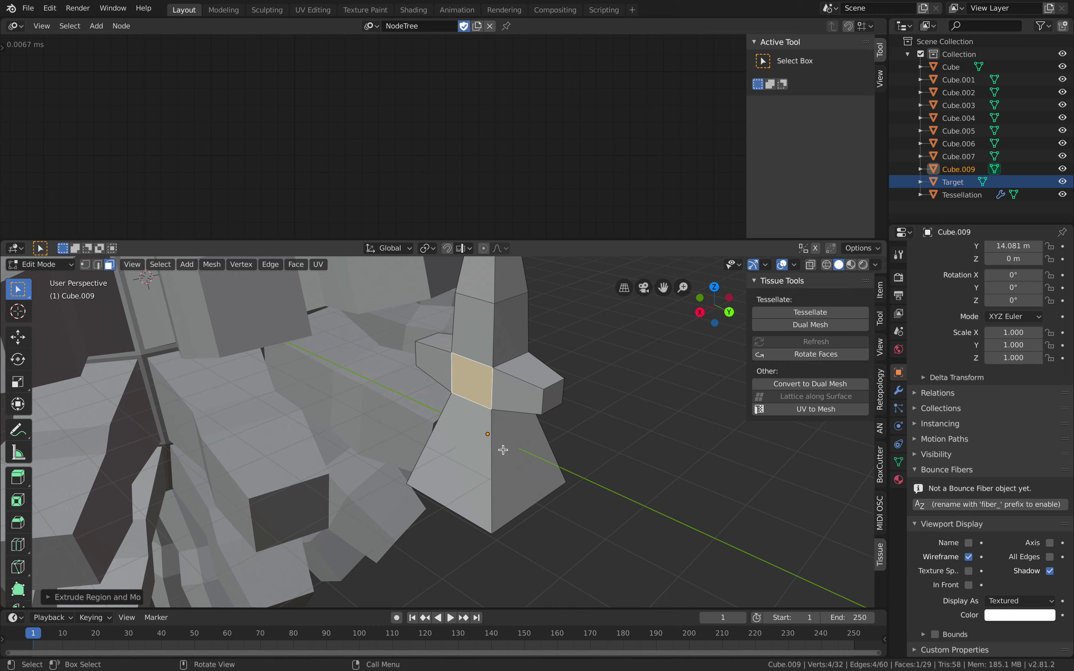
middle_click_drag(502, 450, 489, 455)
key("x")
left_click(489, 453)
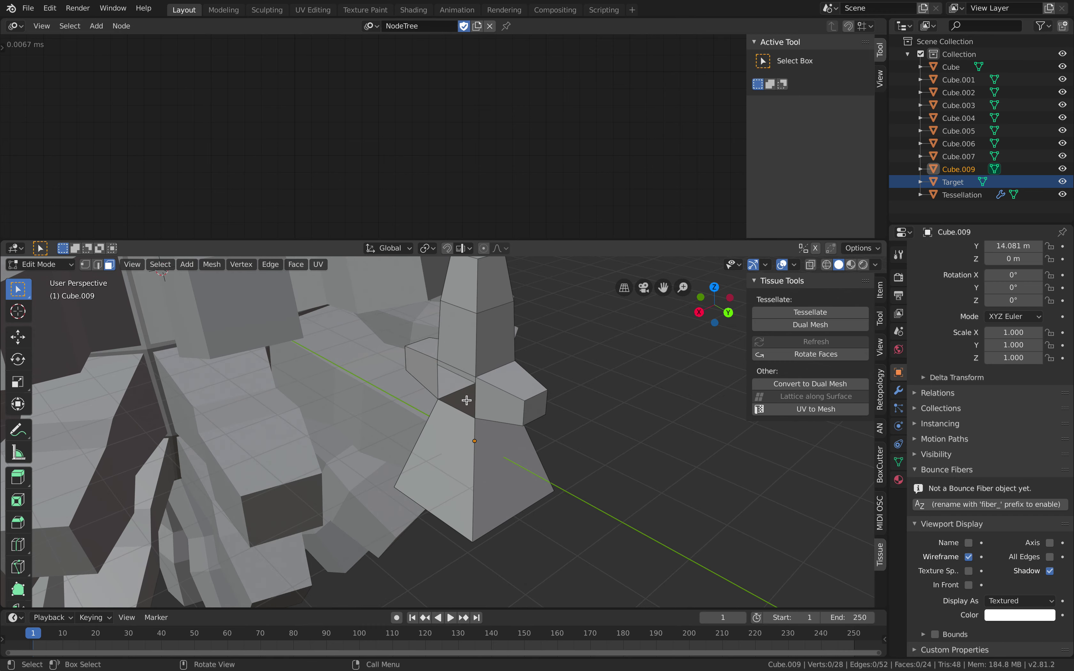
Extrude the middle block's front face outward into a short arm and scale its end face
left_click(467, 400)
key("e")
left_click(471, 447)
key("s")
left_click(455, 437)
middle_click_drag(456, 436, 379, 427)
Extrude the middle block's rear face into a matching arm, scale its end, and leave mesh editing
left_click(322, 360)
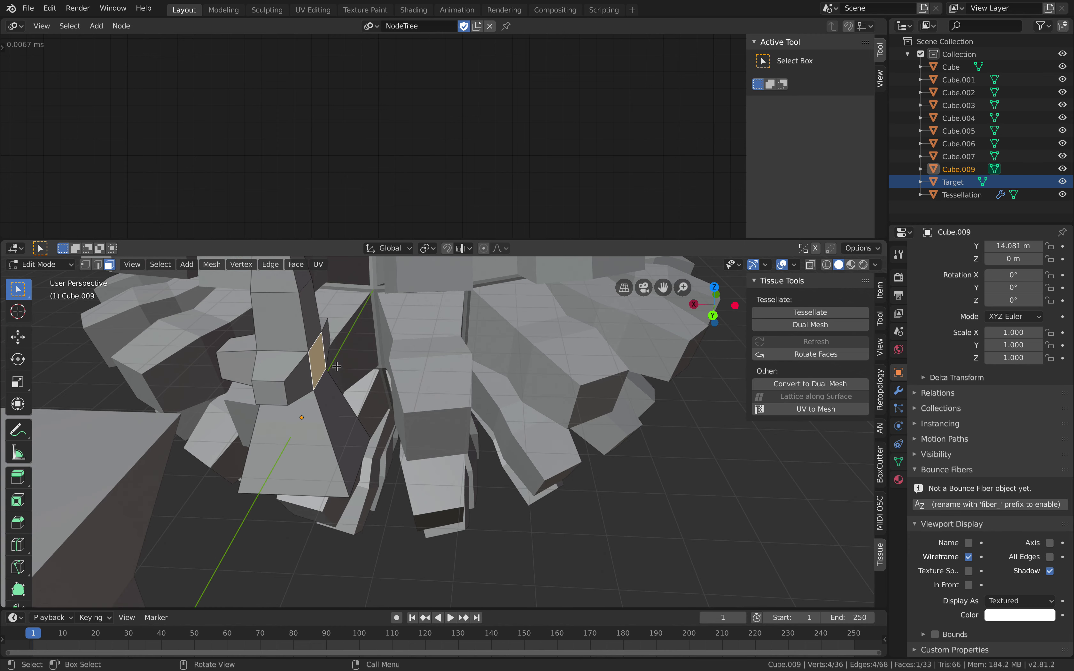
key("e")
left_click(378, 384)
key("s")
left_click(378, 389)
key("Tab")
Duplicate the four-armed cross and place the copy along Y at 17.283 m
middle_click_drag(379, 393, 590, 411)
key("shift+d")
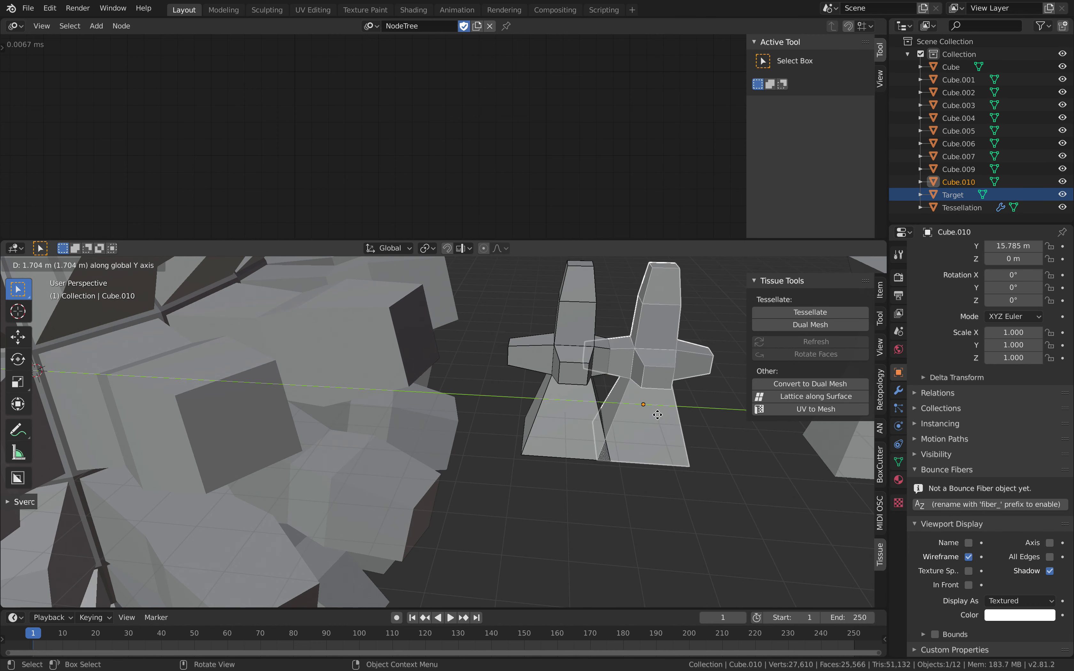
left_click(705, 426)
middle_click_drag(705, 426, 509, 362)
Lengthen the copy's two side arms by scaling their end faces apart in mesh editing
key("Tab")
middle_click_drag(536, 408, 455, 366)
scroll(491, 393, "up", 2)
left_click(502, 393, "shift")
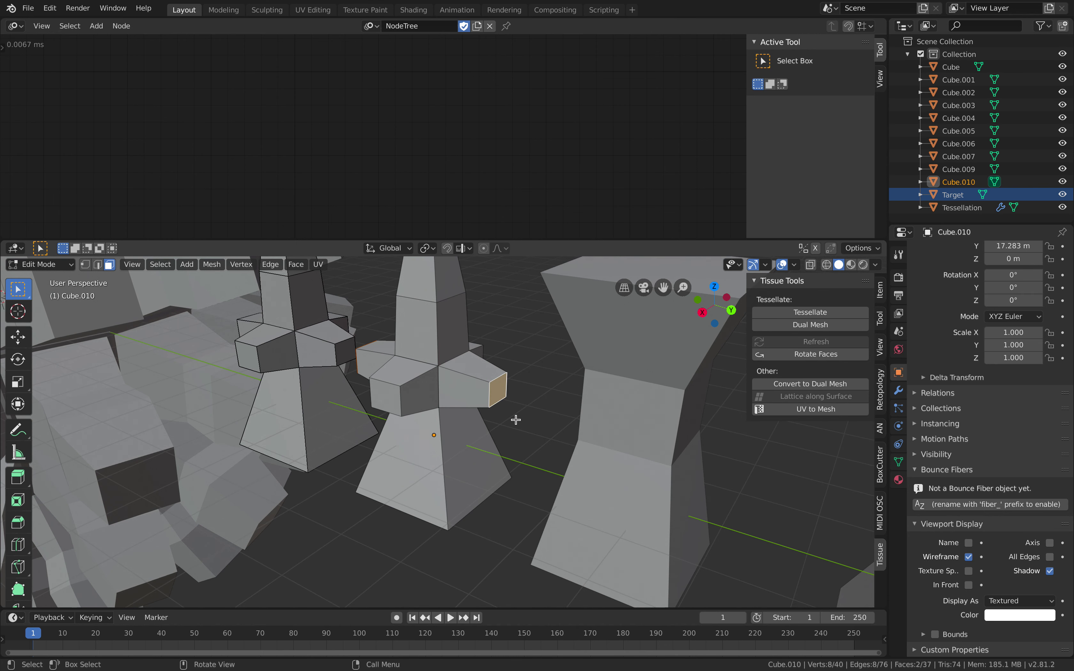
middle_click_drag(515, 419, 583, 422)
key("s")
left_click(585, 417)
Lengthen the copy's front and rear arms by scaling their end faces apart
left_click(571, 390)
middle_click_drag(571, 390, 507, 392)
left_click(301, 364, "shift")
key("s")
left_click(325, 371)
Raise the copy's top face along Z, leave mesh editing, and save the file
scroll(360, 383, "down", 2)
left_click(377, 371)
key("g")
key("z")
left_click(498, 347)
key("Tab")
key("ctrl+s")
Join the four-armed copy as a shape key on the original cross with Join as Shapes
left_click(427, 401, "shift")
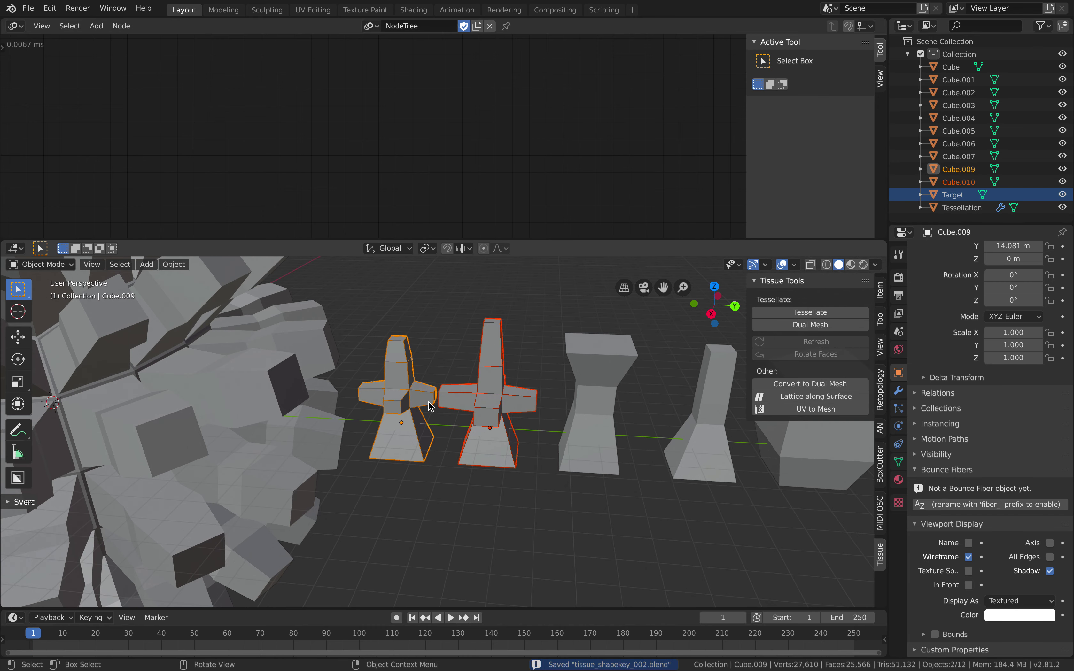
key("F3")
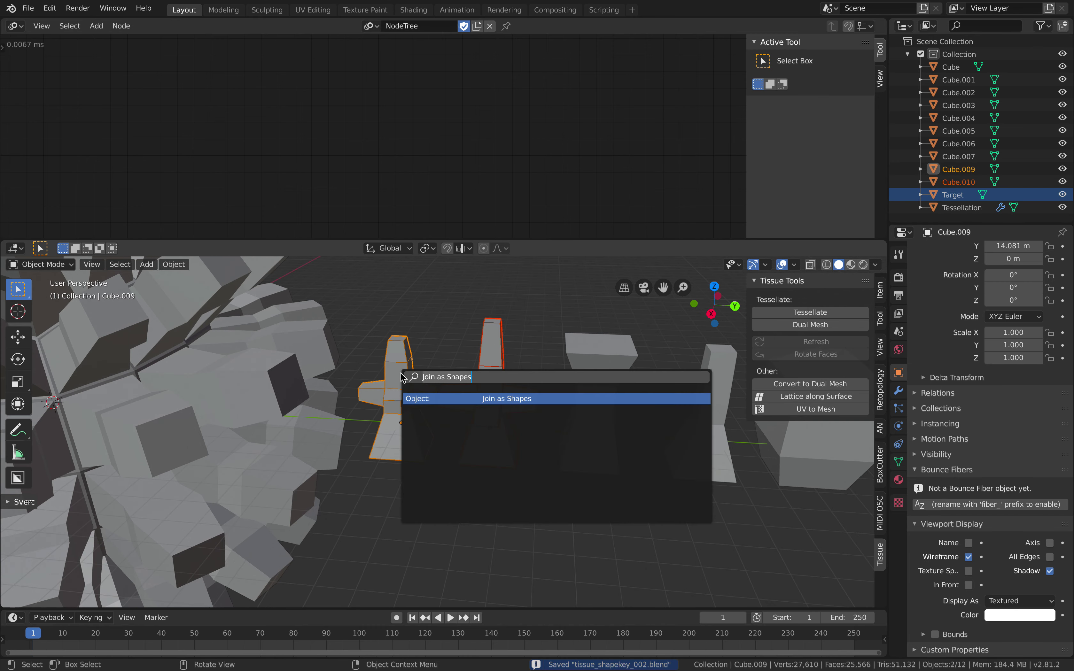
key("Return")
left_click(413, 369)
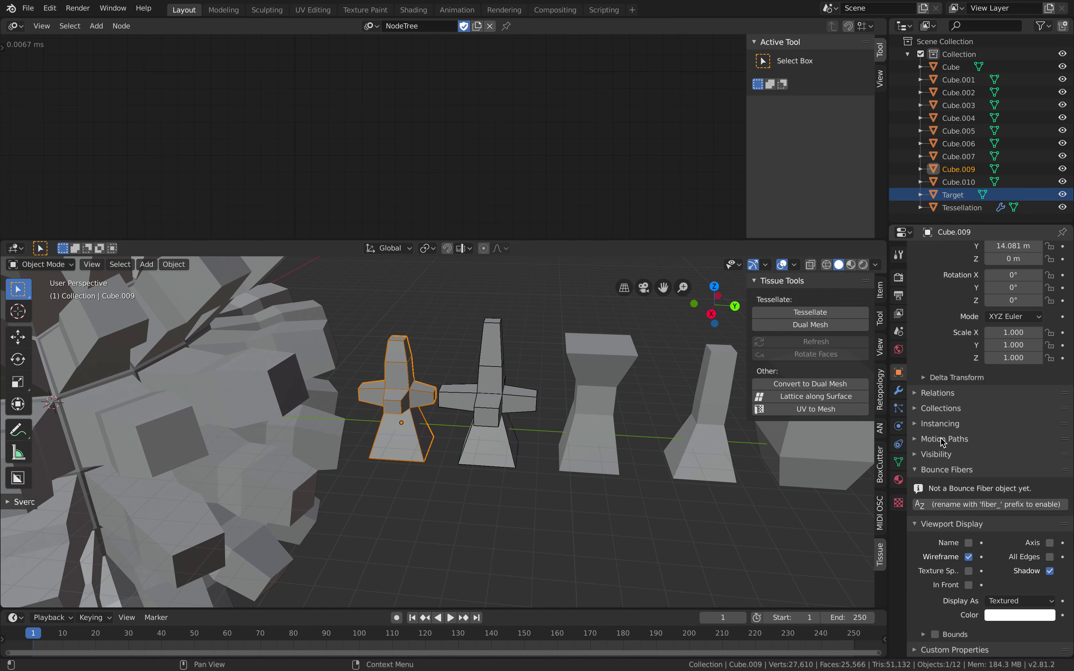
Test the original cross's two shape keys by sliding their values up and returning them to 0.000
left_click(899, 461)
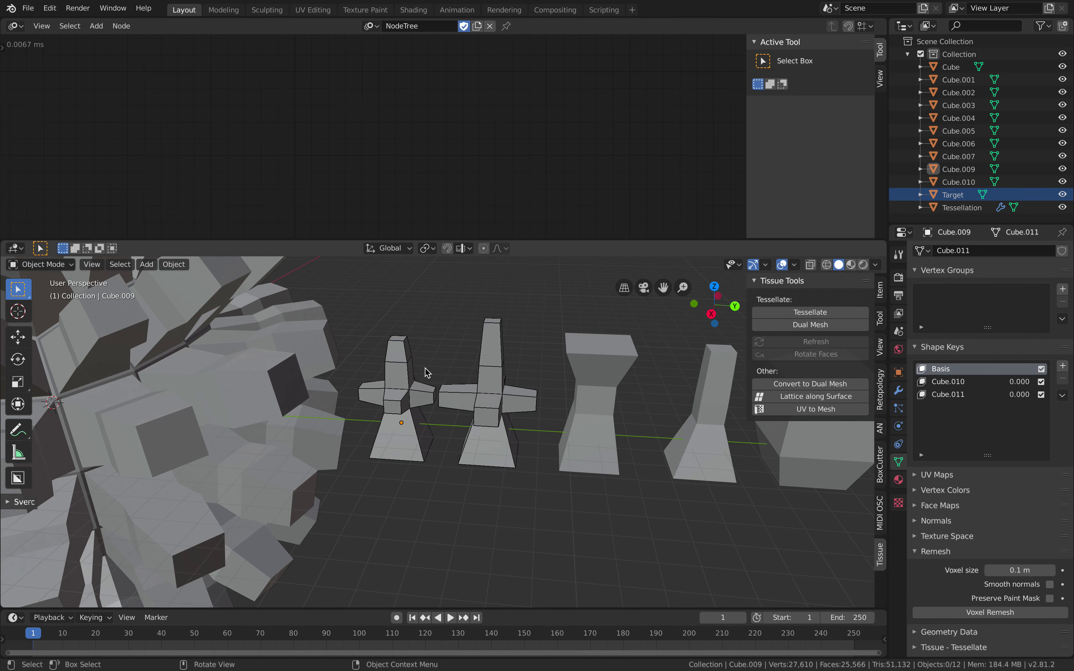
left_click_drag(1019, 394, 1065, 381)
middle_click_drag(543, 369, 437, 390)
left_click(970, 385)
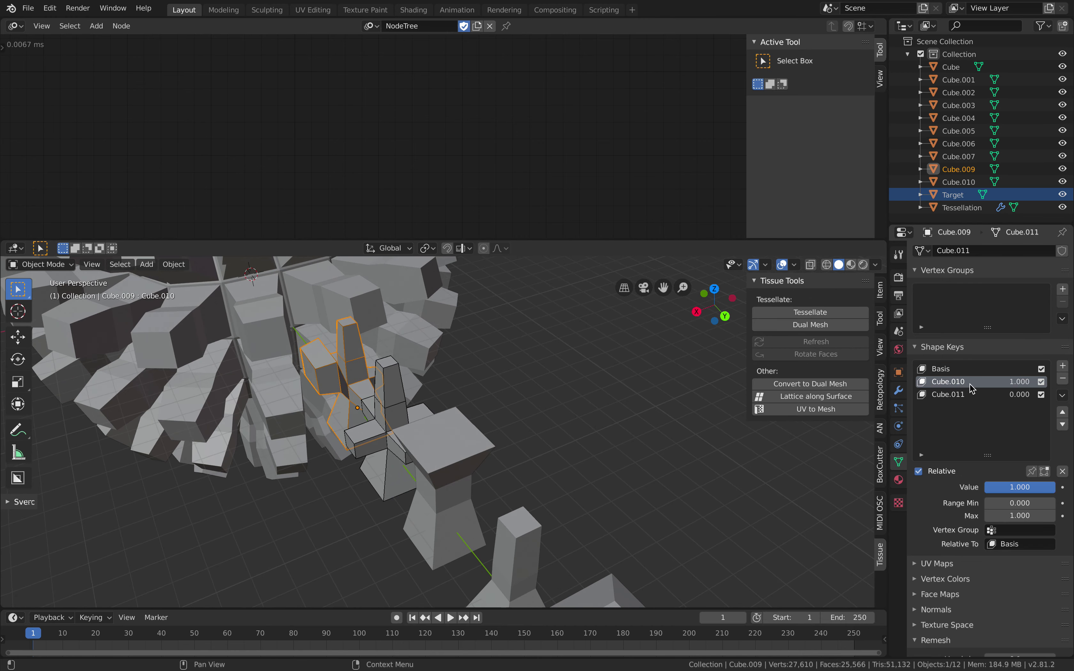
left_click_drag(1014, 383, 972, 383)
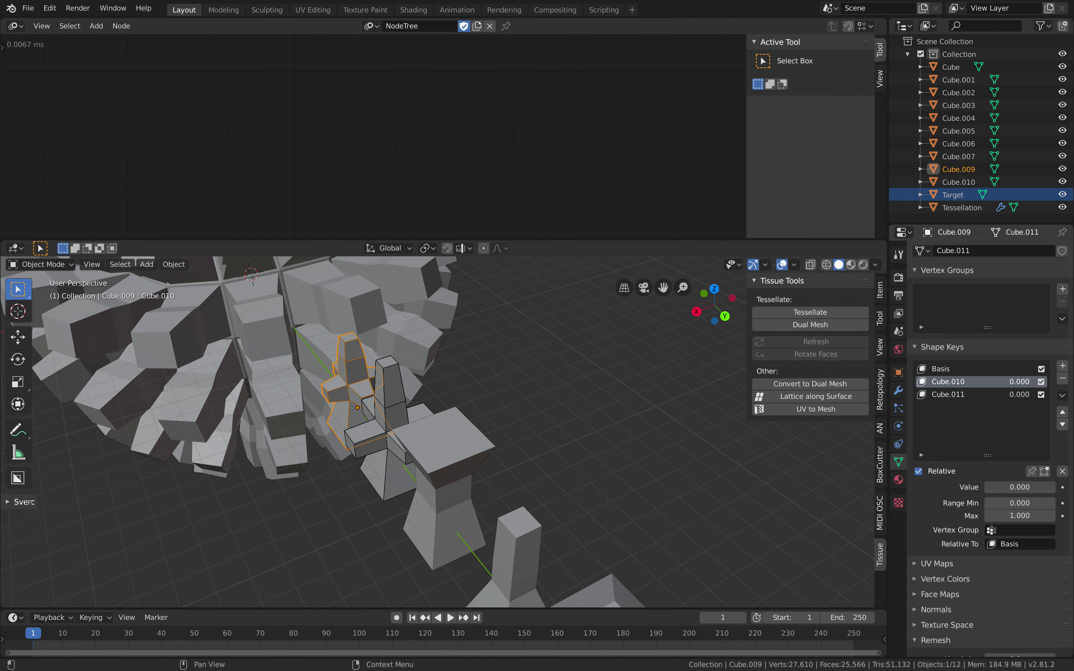
Remove the Cube.010 shape key from the original cross, save the file, and clear the selection
left_click(1064, 380)
middle_click_drag(419, 376, 527, 355)
key("ctrl+s")
scroll(413, 364, "down", 2)
left_click(521, 350)
Move the Target object off the base sphere at the origin and save the file
scroll(527, 357, "down", 3)
middle_click_drag(457, 373, 406, 500, "shift")
left_click(497, 404)
scroll(519, 428, "down", 2)
key("g")
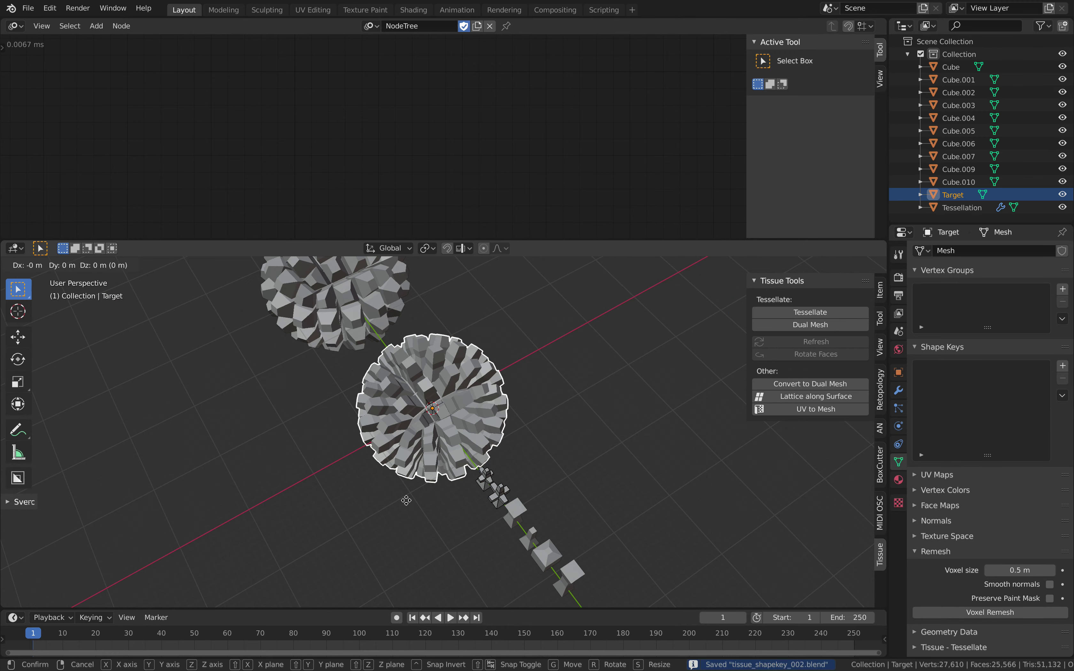
left_click(528, 439)
middle_click_drag(528, 440, 489, 400)
scroll(489, 400, "up", 2)
key("ctrl+s")
Tessellate the base sphere with the original cross as component, using Quad fill mode and Use Shape Keys
left_click(378, 460)
middle_click_drag(379, 460, 454, 427)
scroll(454, 427, "up", 2)
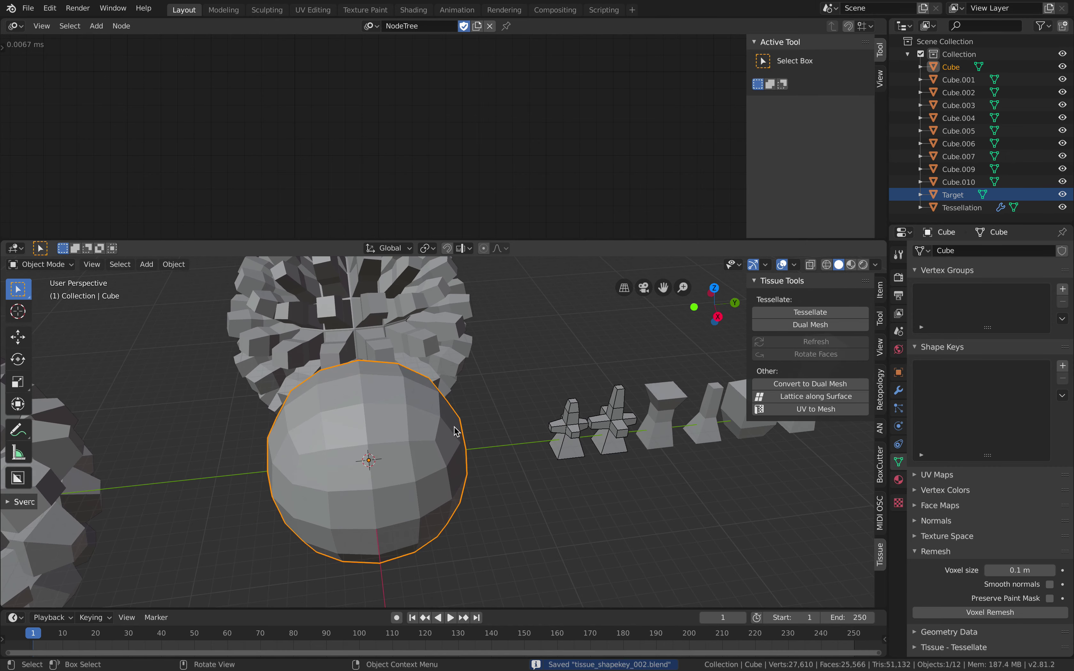
left_click(564, 429)
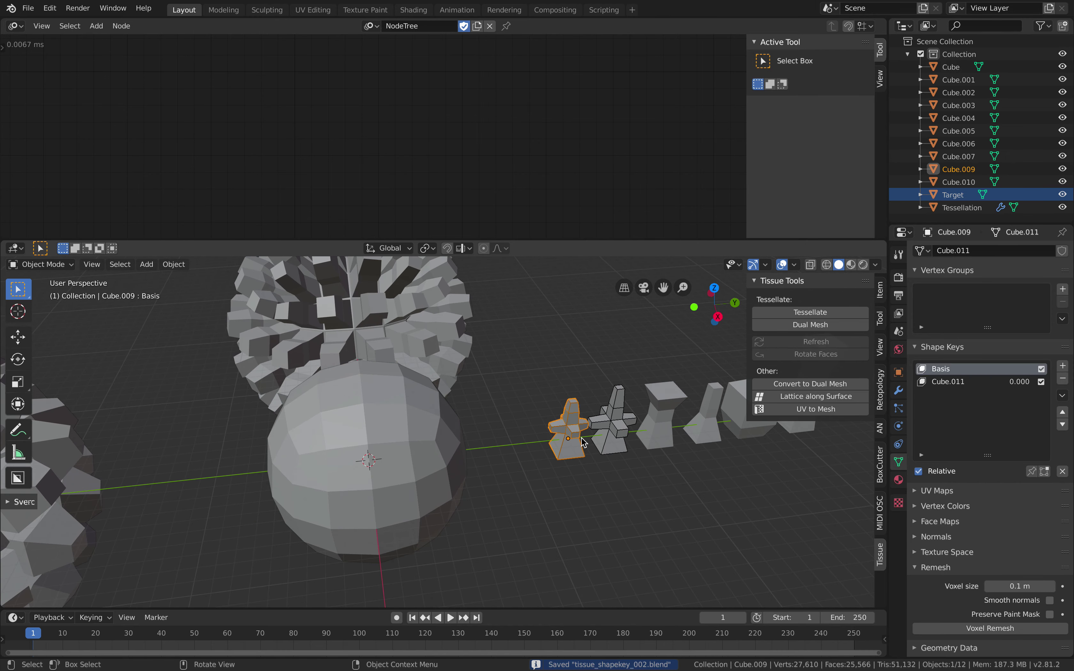
left_click(438, 431, "shift")
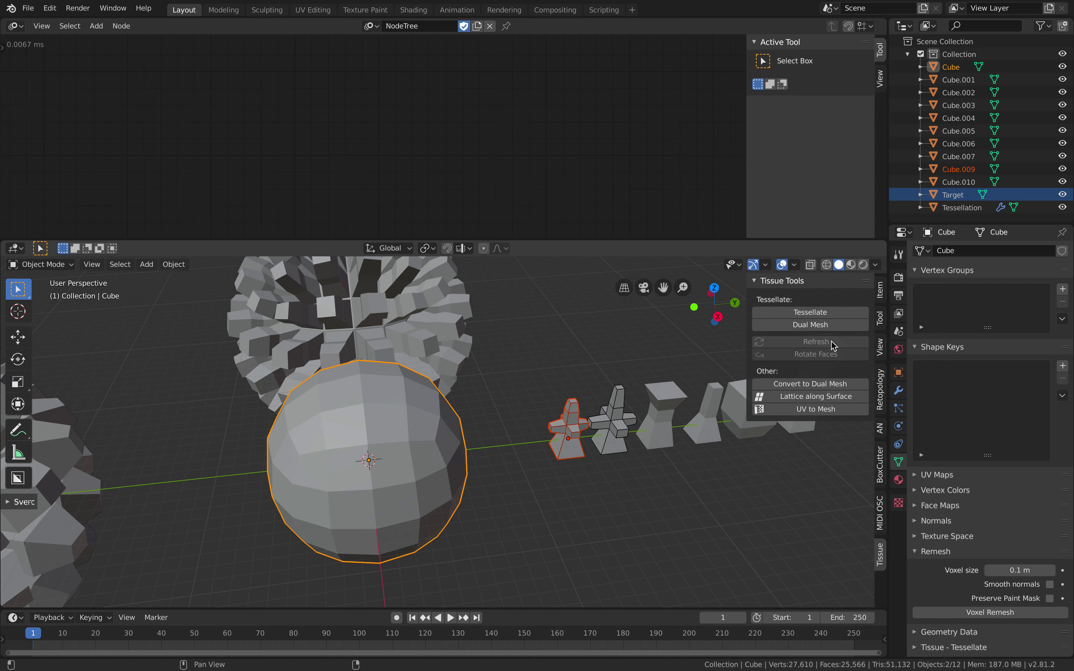
left_click(832, 314)
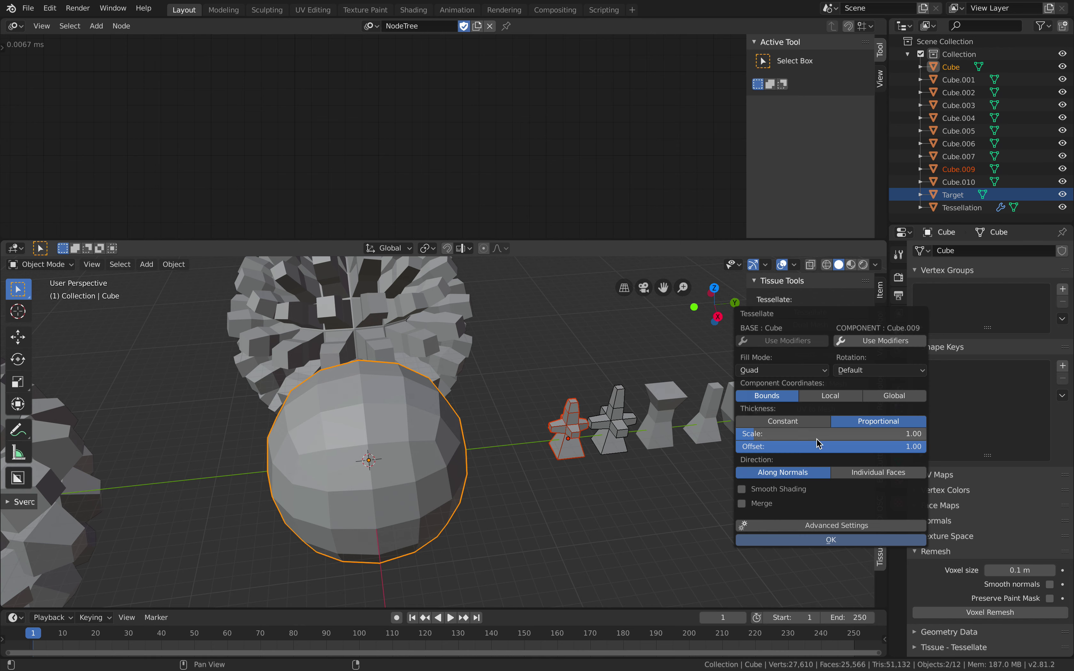
left_click(837, 526)
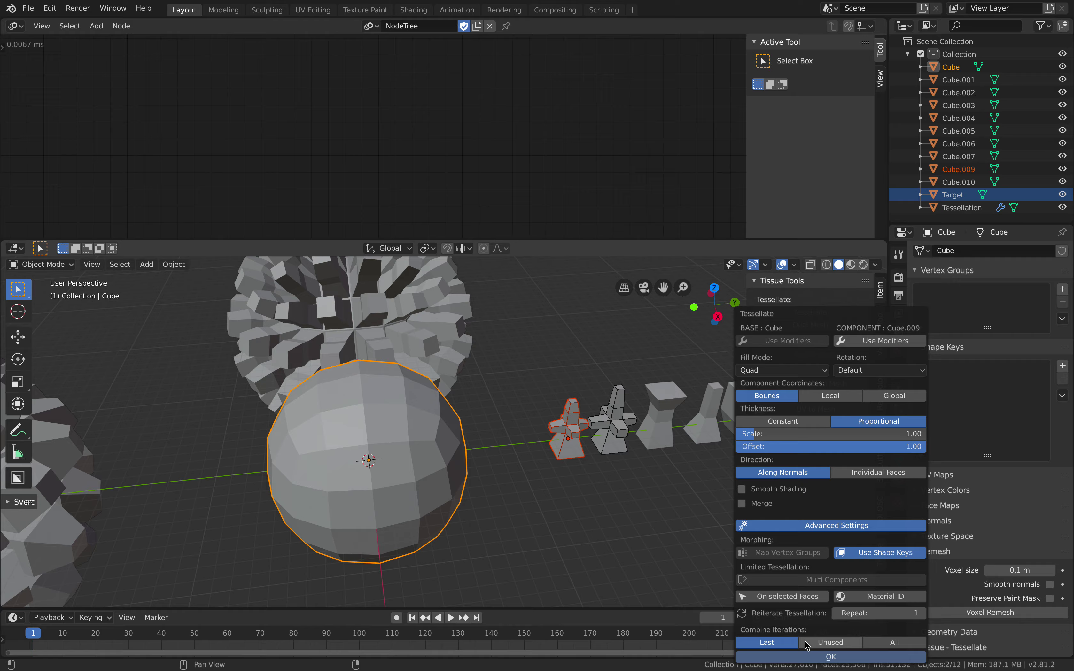
left_click(808, 656)
Inspect the new tessellation, test its Cube.011 shape-key value, and save the file
middle_click_drag(464, 510, 494, 503)
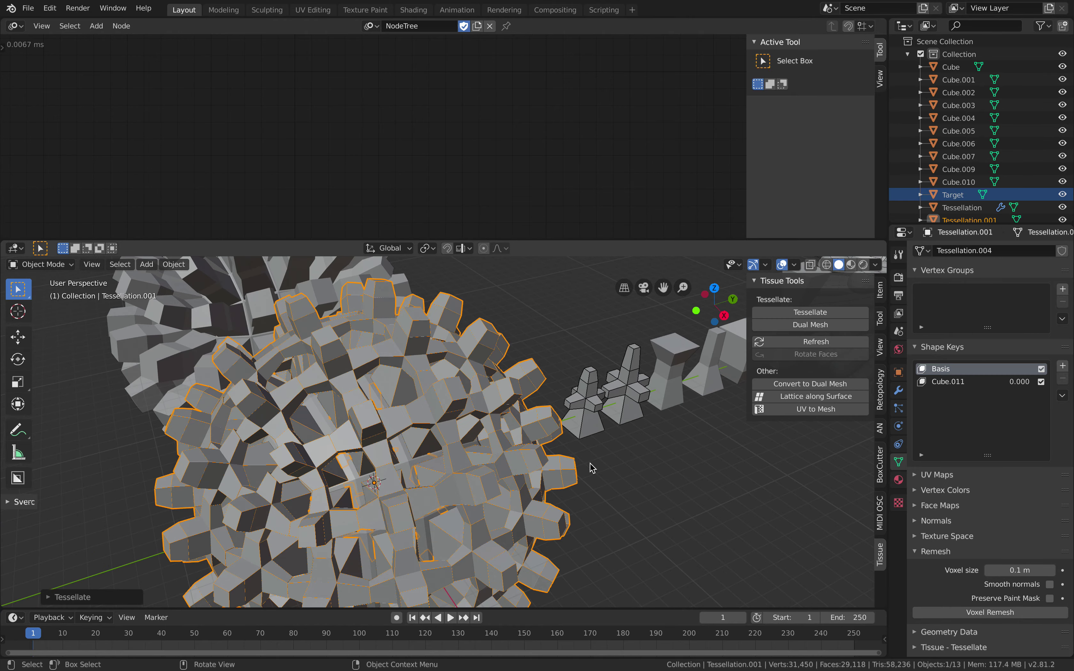
middle_click_drag(592, 468, 444, 386)
left_click(450, 373)
mouse_move(1019, 381)
left_mouse_down()
mouse_move(1063, 381)
mouse_move(999, 381)
mouse_move(1015, 388)
left_mouse_up()
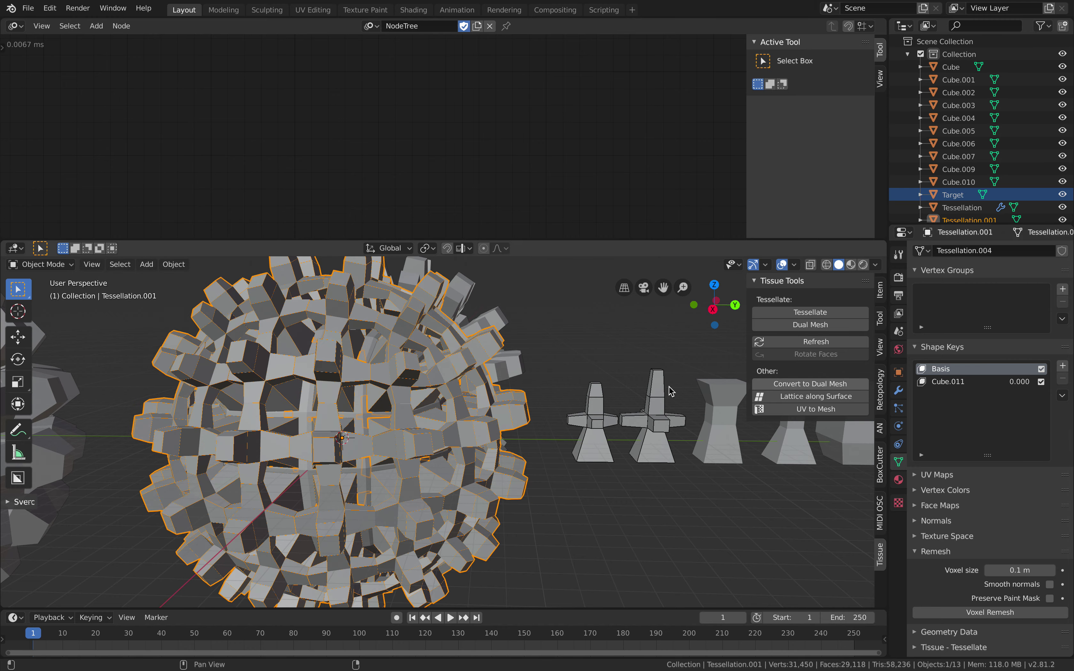
middle_click_drag(555, 377, 568, 385, "shift")
key("ctrl+s")
Move the new tessellation along X, clear of the base sphere
middle_click_drag(457, 420, 616, 455)
scroll(495, 423, "down", 5)
key("g")
key("x")
left_click(791, 498)
scroll(512, 431, "up", 5)
middle_click_drag(791, 498, 545, 417, "shift")
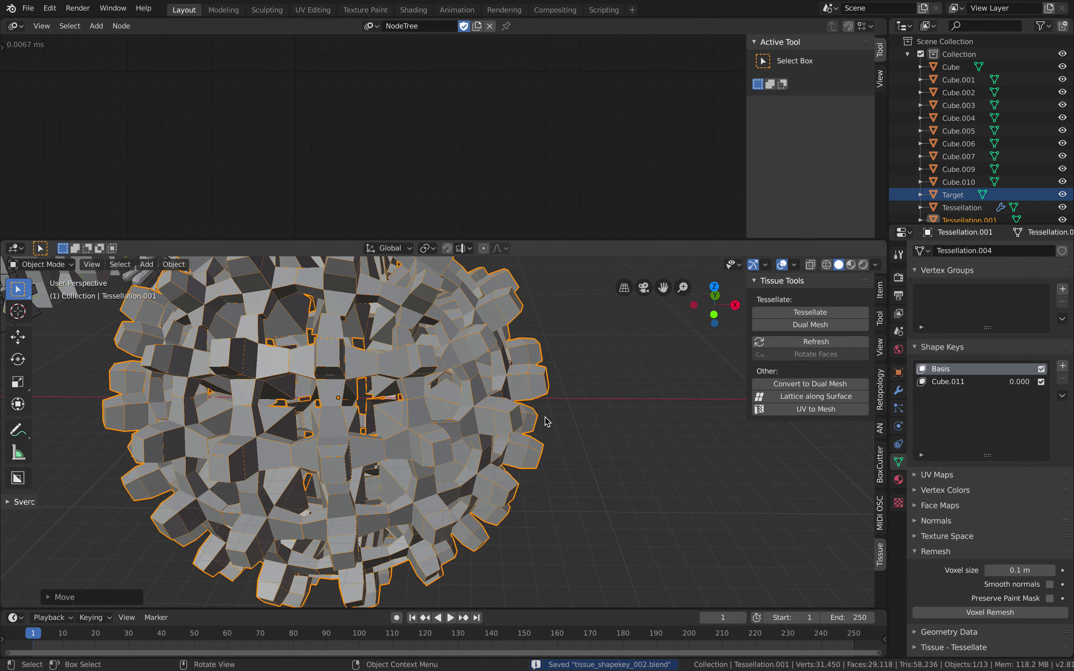
middle_click_drag(510, 379, 537, 371)
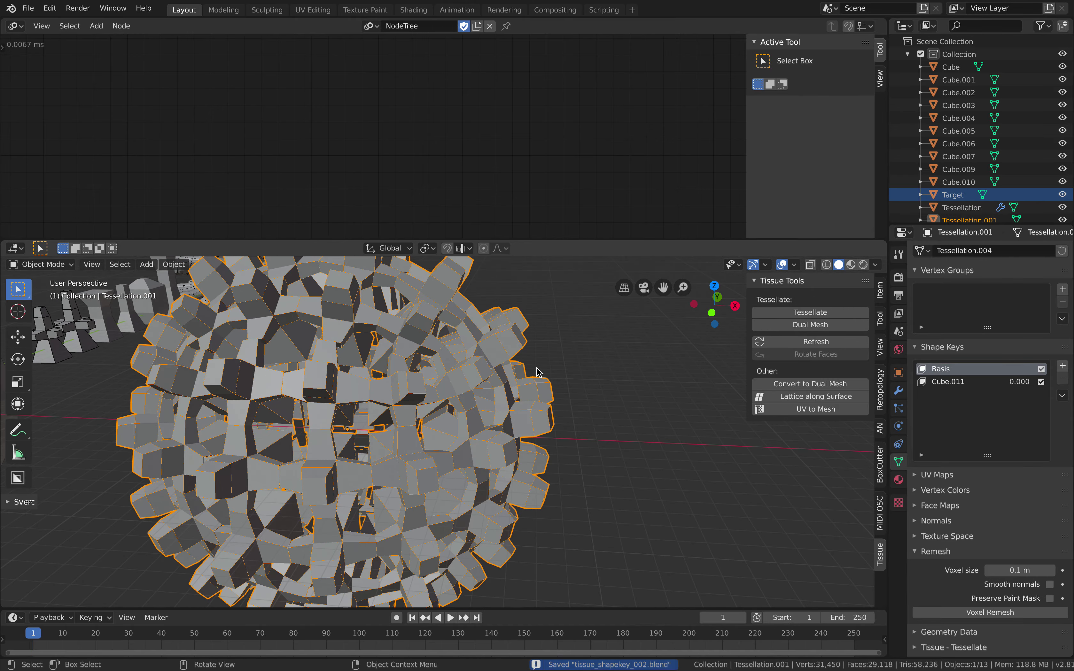
Widen the tessellation's Cube.011 shape-key range to a minimum of -10.000 and a maximum of 10.000
scroll(488, 383, "up", 3)
mouse_move(1029, 382)
left_mouse_down()
mouse_move(1048, 383)
mouse_move(1029, 382)
left_mouse_up()
middle_click_drag(656, 382, 671, 406, "ctrl")
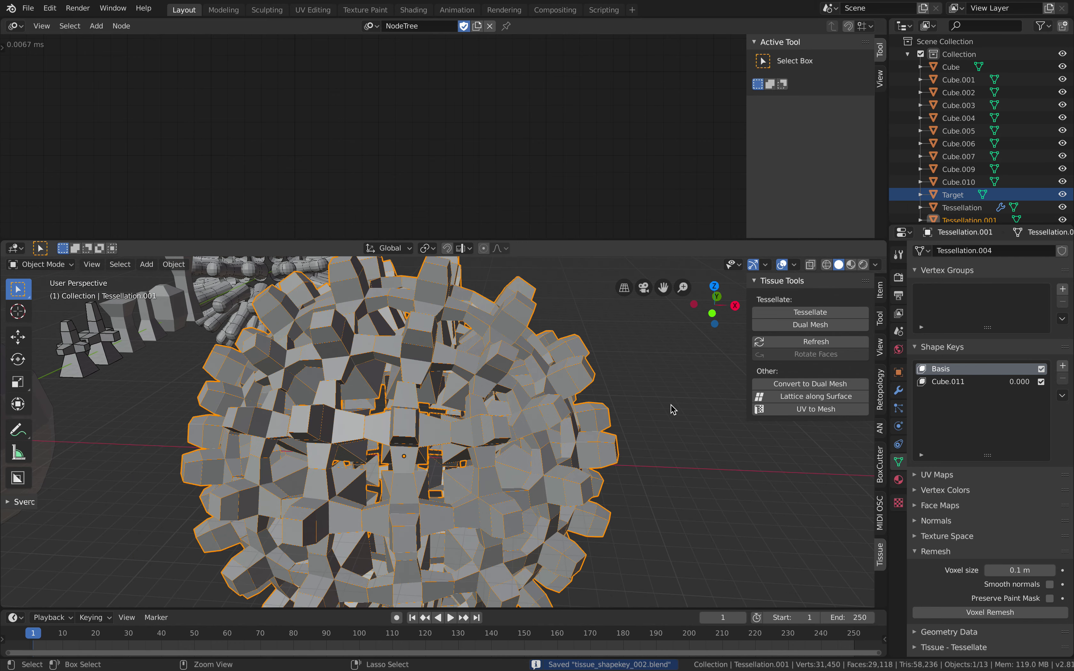
left_click(954, 382)
left_click_drag(1019, 503, 1073, 514)
Set the tessellation's Cube.011 shape-key value to 0.354 and save the file
mouse_move(1016, 493)
left_mouse_down()
mouse_move(972, 492)
mouse_move(1047, 493)
mouse_move(1029, 493)
left_mouse_up()
scroll(560, 428, "down", 4)
key("ctrl+s")
middle_click_drag(560, 428, 472, 342)
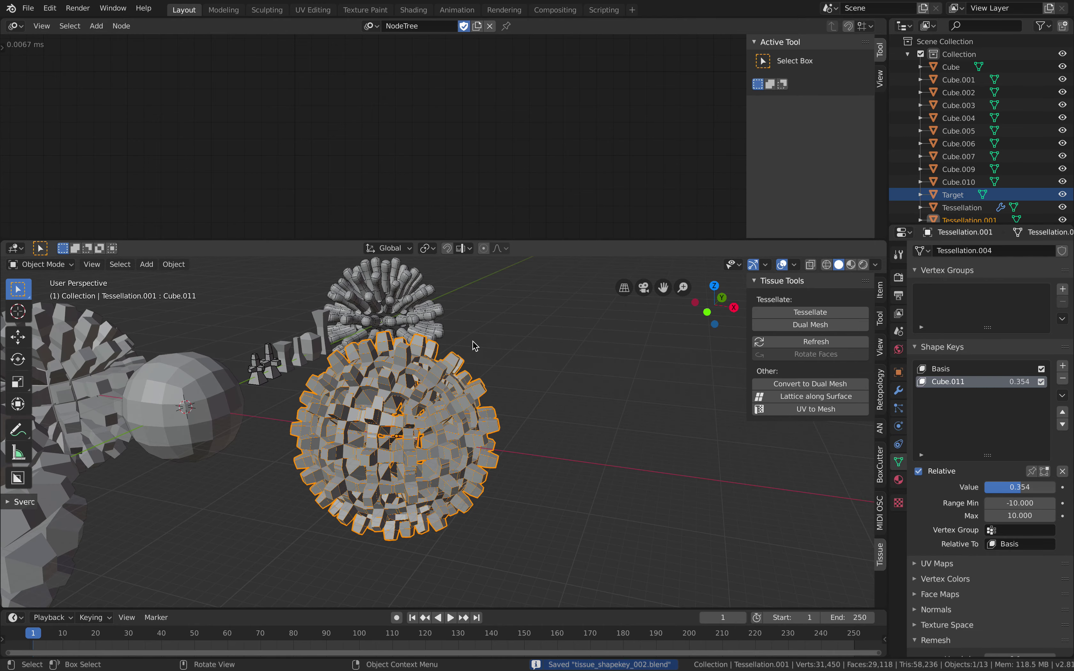
middle_click_drag(496, 391, 399, 311)
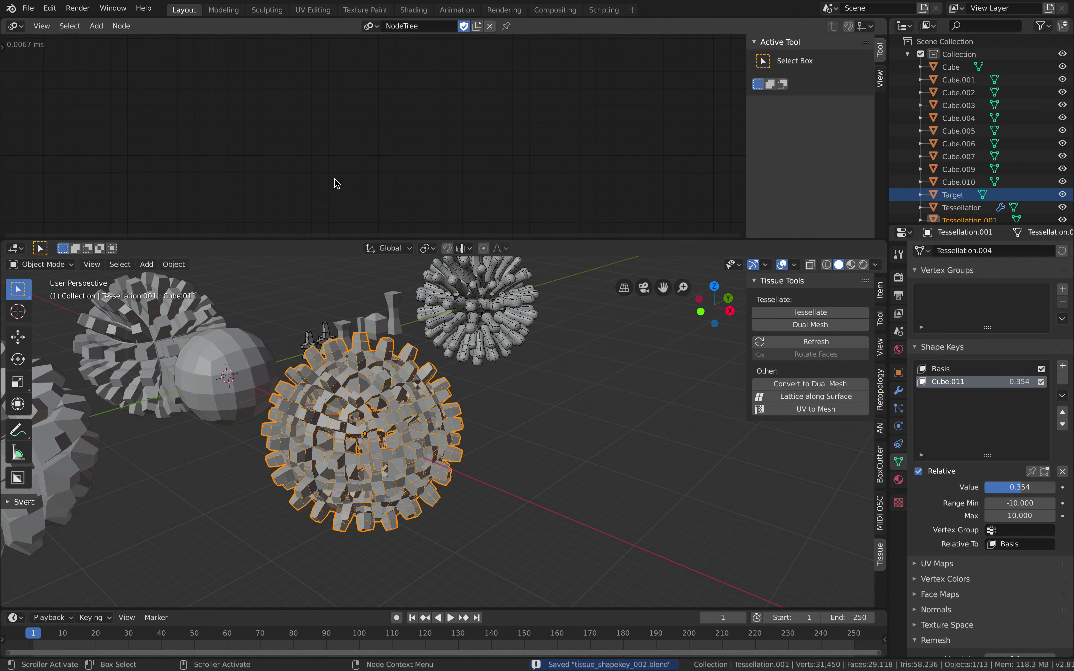
Add a Mesh Object Input node to the NodeTree and place it in the upper area of the graph
key("shift+a")
left_click(285, 141)
type("object m")
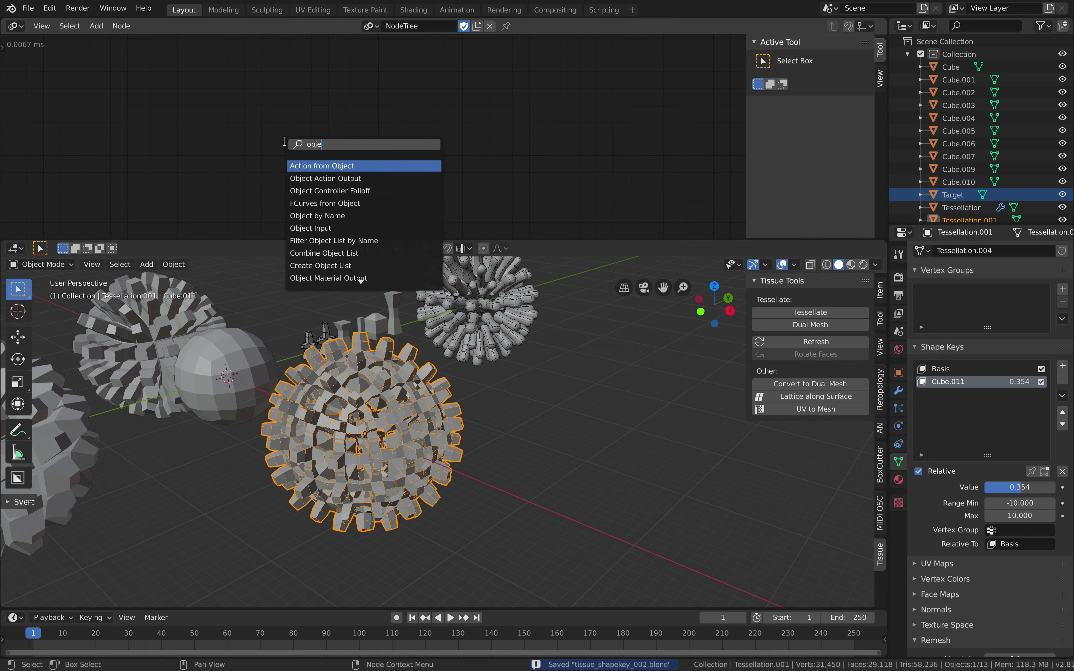
key("Down")
key("Return")
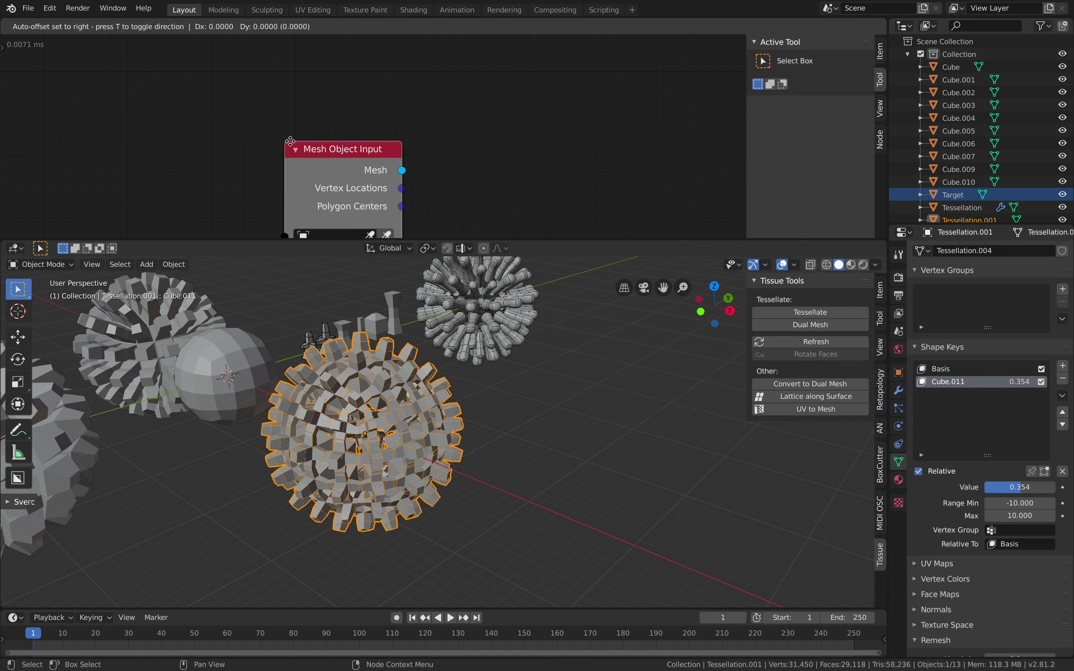
left_click(246, 82)
Assign the new cross tessellation as the Mesh Object Input node's object and save the file
left_click(334, 177)
left_click(359, 371)
middle_click_drag(400, 189, 362, 152)
key("ctrl+s")
Add a Mesh Object Output node and place it beside the Mesh Object Input node
key("shift+a")
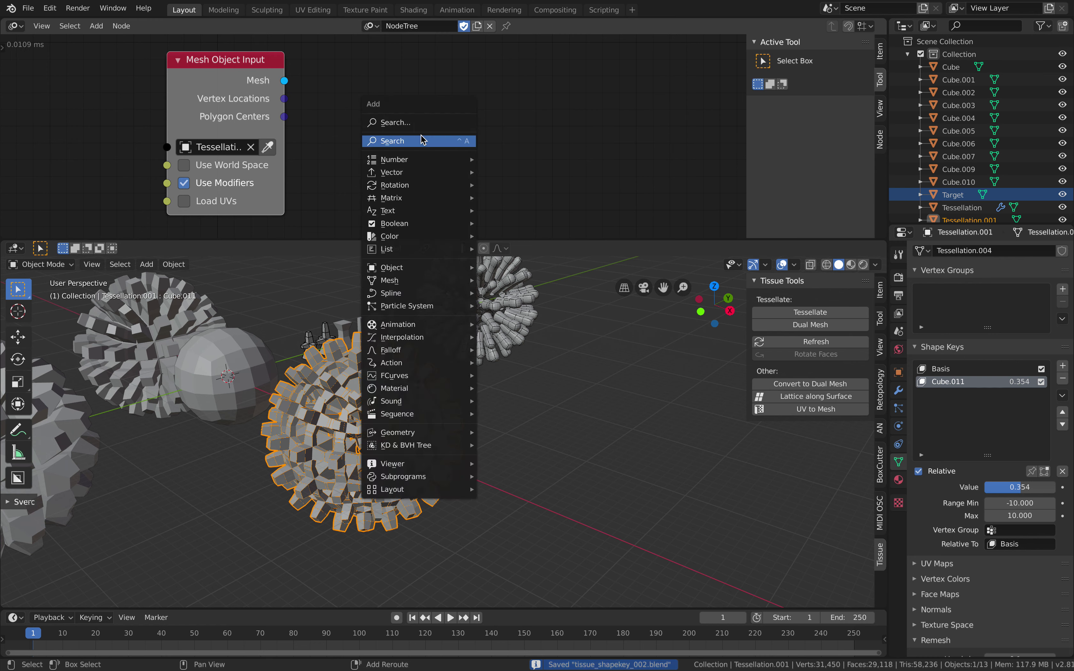
left_click(420, 138)
type("mes da")
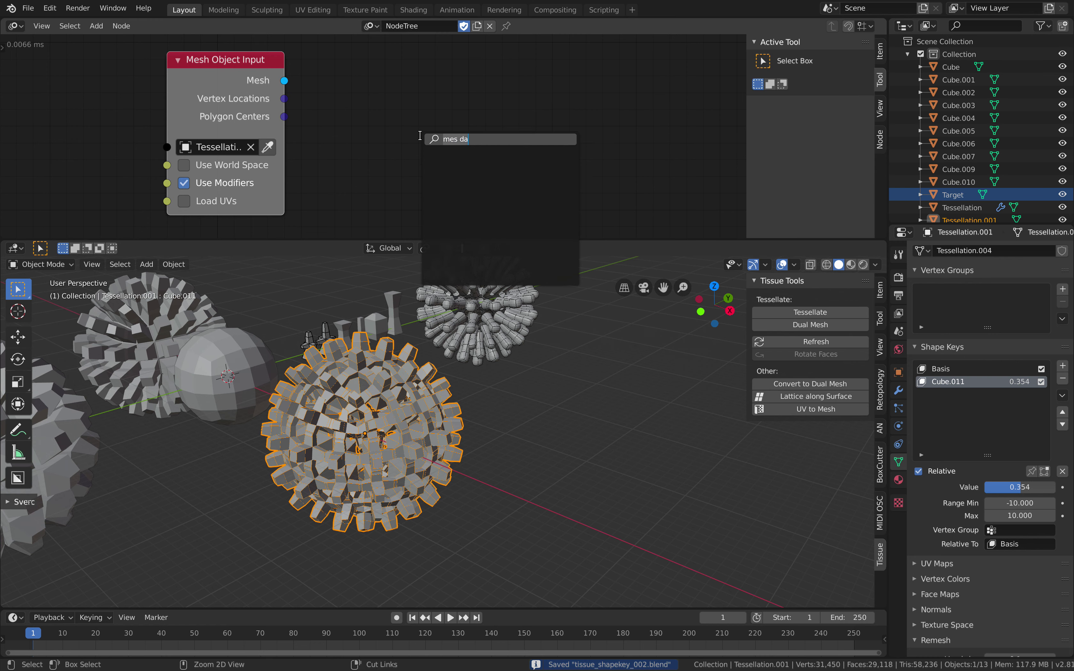
key("BackSpace")
key("BackSpace")
type("h o")
key("Down")
key("Return")
left_click(415, 68)
scroll(492, 128, "down", 1)
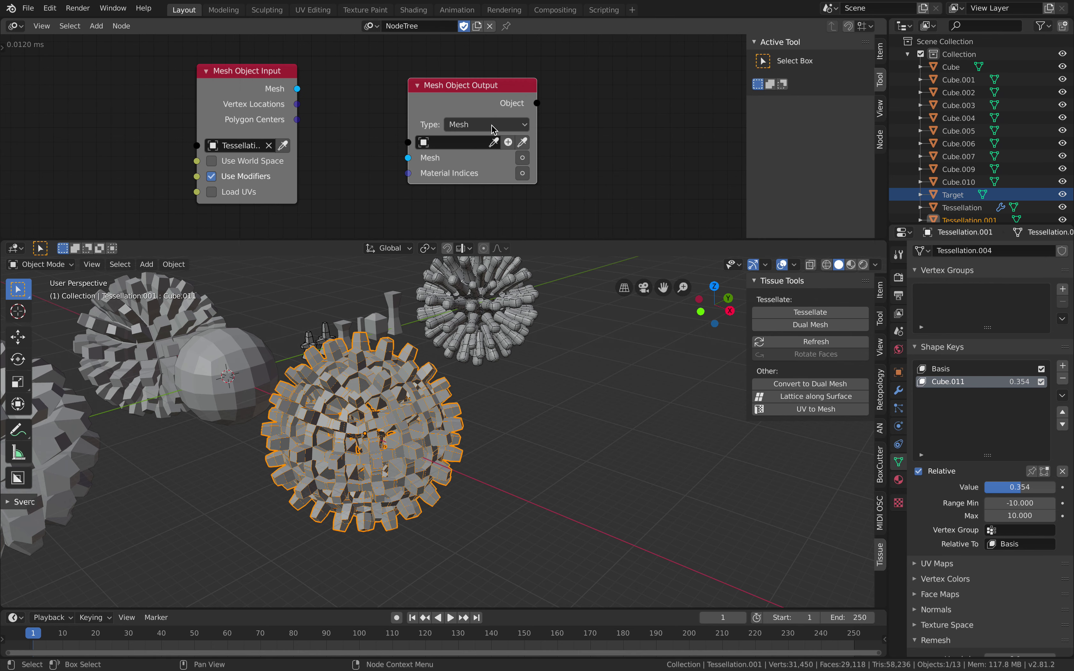
Create a target object for the Mesh Object Output node, feed the input node's Mesh into it, and save the file
left_click(508, 142)
left_click_drag(299, 83, 408, 158)
scroll(482, 404, "up", 6)
key("ctrl+s")
Move the plain Cube sphere about 41 m away, clear of the tessellated spheres
left_click(348, 421)
middle_click_drag(348, 421, 461, 411, "shift")
scroll(459, 405, "down", 4)
scroll(477, 411, "up", 5)
left_click(399, 433)
scroll(397, 431, "down", 2)
middle_click_drag(397, 432, 358, 442)
scroll(519, 415, "down", 5)
key("g")
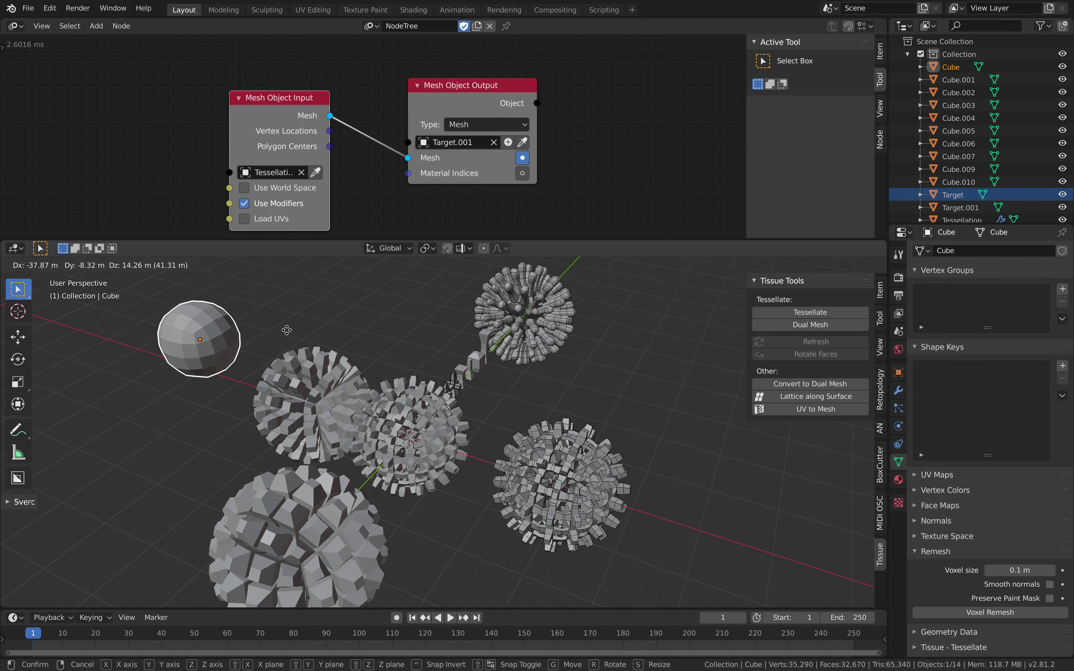
left_click(269, 320)
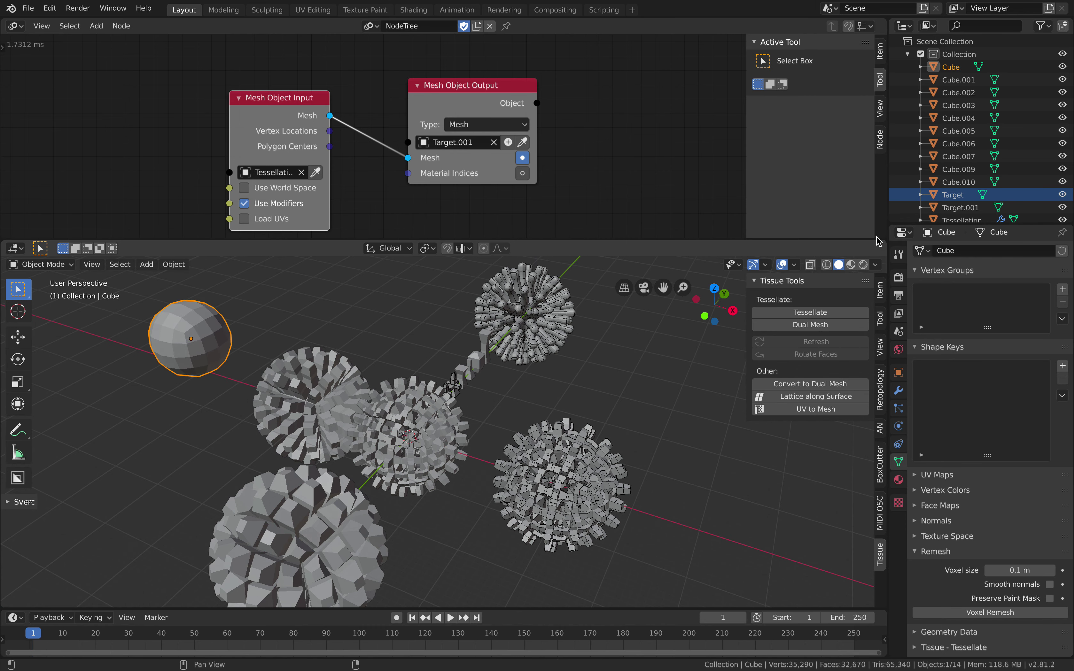
Reselect the plain Cube sphere and shift it slightly farther from the tessellations
double_click(954, 195)
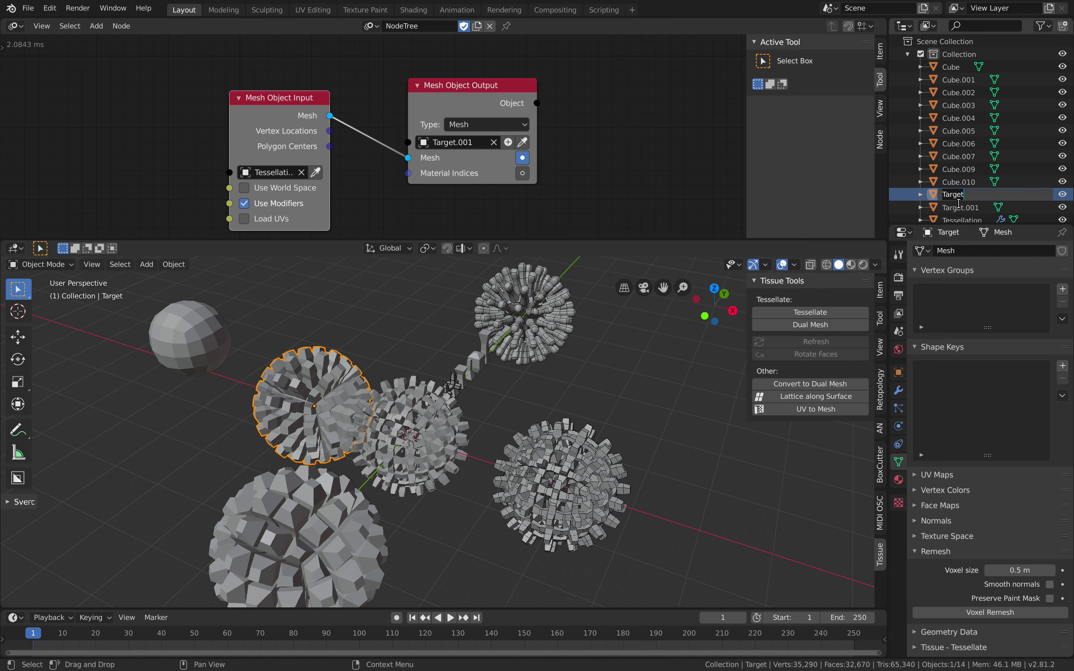
left_click(958, 79)
left_click(950, 66)
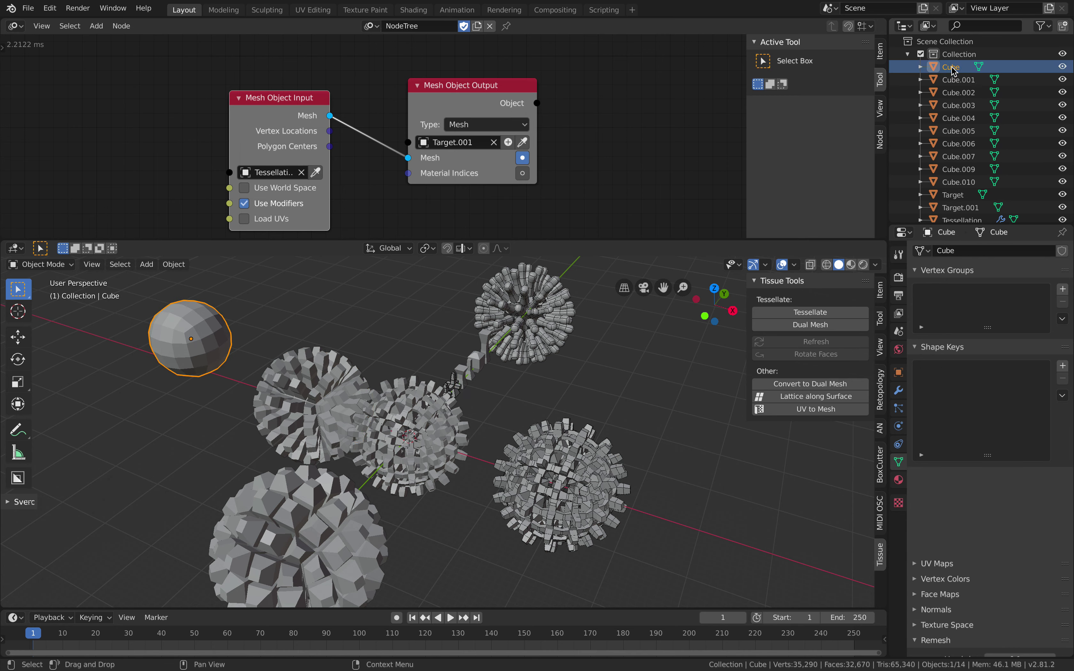
key("g")
left_click(342, 400)
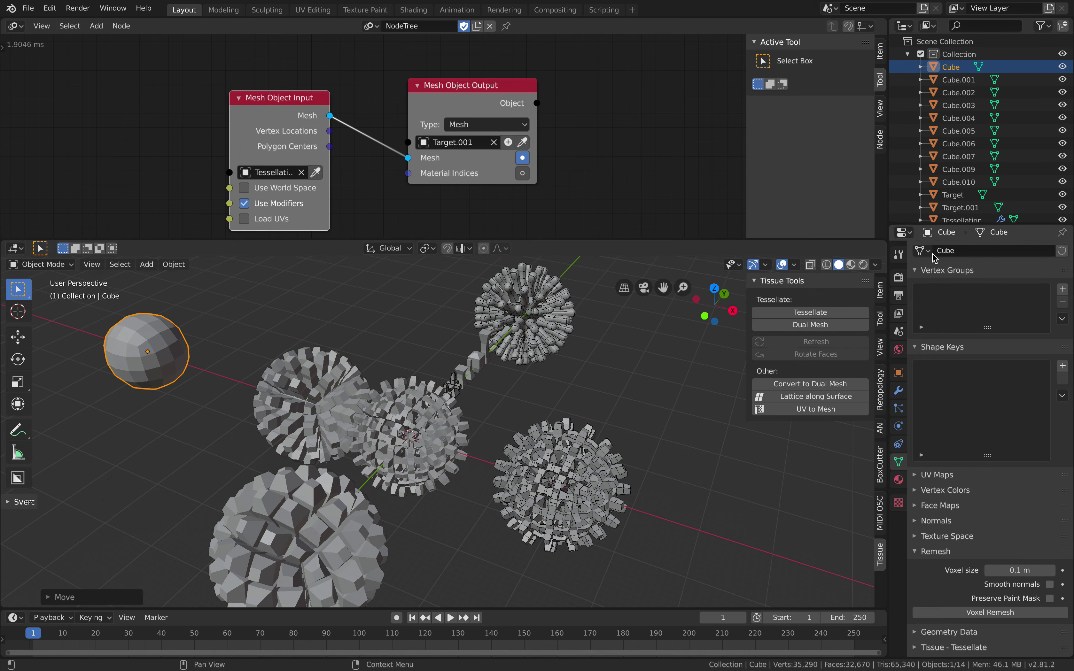
Select Target.001, reposition it between the neighbouring tessellated spheres, and save the file
left_click(952, 196)
left_click(948, 210)
middle_click_drag(449, 442, 491, 442)
key("g")
left_click(504, 452)
key("ctrl+s")
scroll(505, 457, "up", 8)
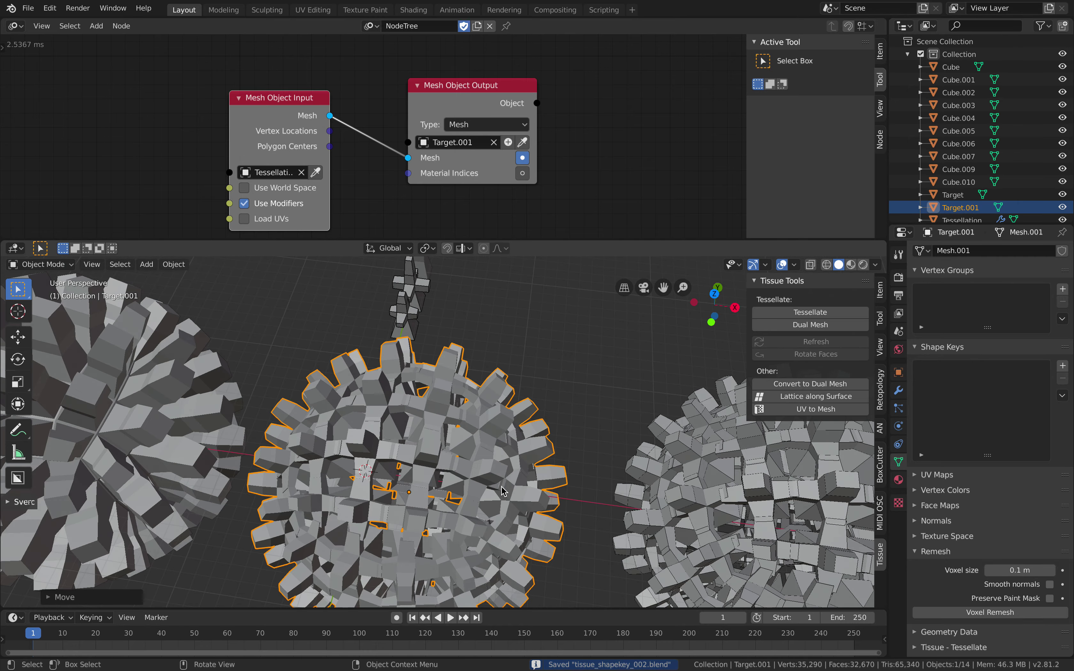
Nudge Target.001 to a new position and enable Preserve Paint Mask in its Remesh settings
middle_click_drag(487, 478, 500, 463)
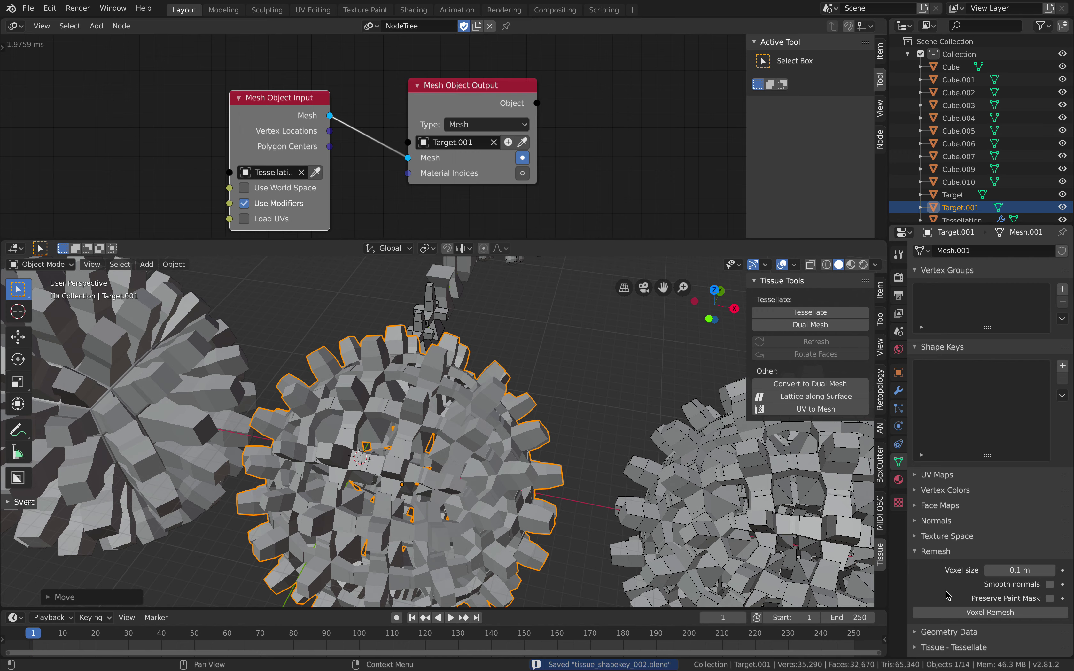
middle_click_drag(499, 352, 502, 400)
scroll(527, 349, "down", 2)
key("g")
left_click(502, 384)
scroll(502, 385, "up", 4)
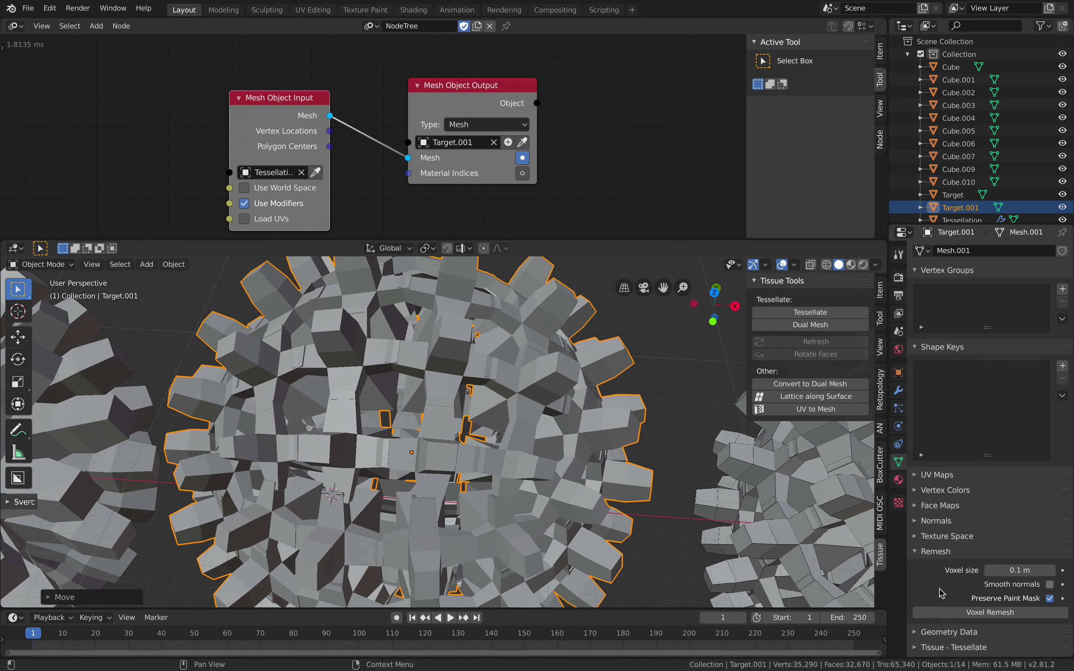
Try to voxel-remesh Target.001 at 0.1 m, check its mesh in Edit Mode, and save the file
left_click(993, 615)
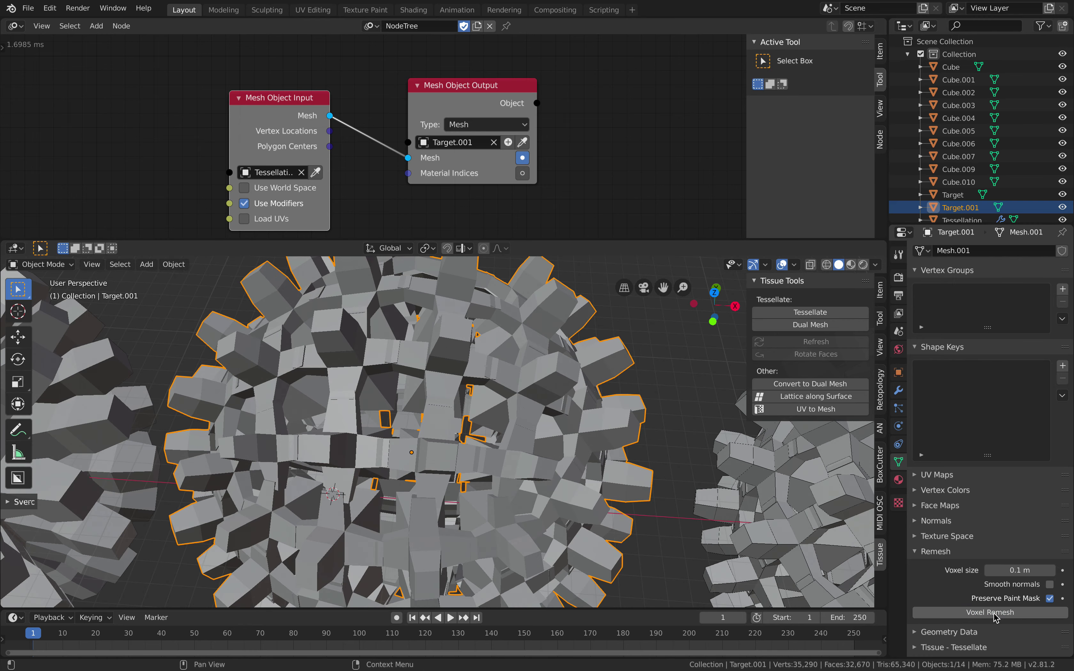
middle_click_drag(528, 350, 399, 400)
scroll(395, 417, "down", 10)
middle_click_drag(390, 404, 388, 412)
key("Tab")
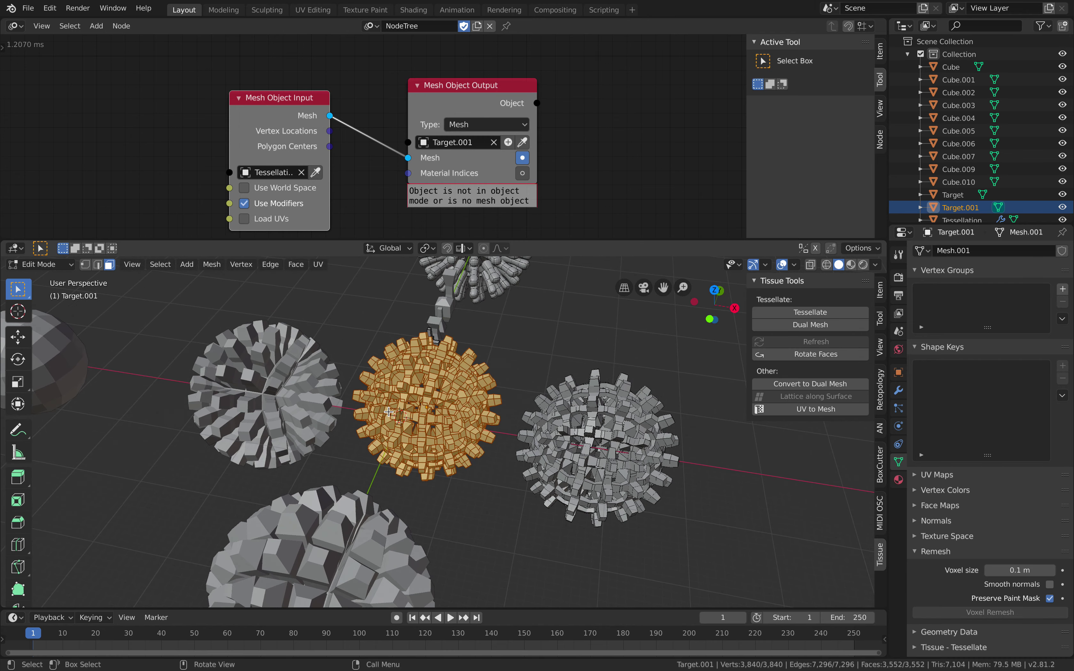
key("Tab")
scroll(395, 413, "up", 2)
key("ctrl+s")
scroll(395, 411, "up", 3)
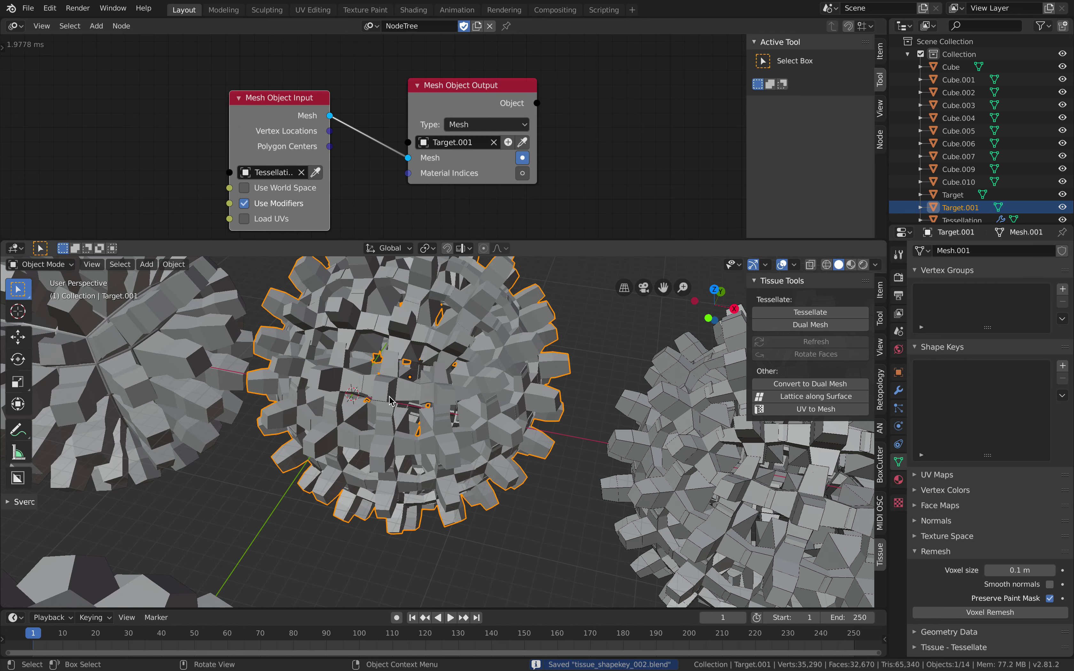
Give Target.001 a level 1 subdivision and save the file
key("ctrl+1")
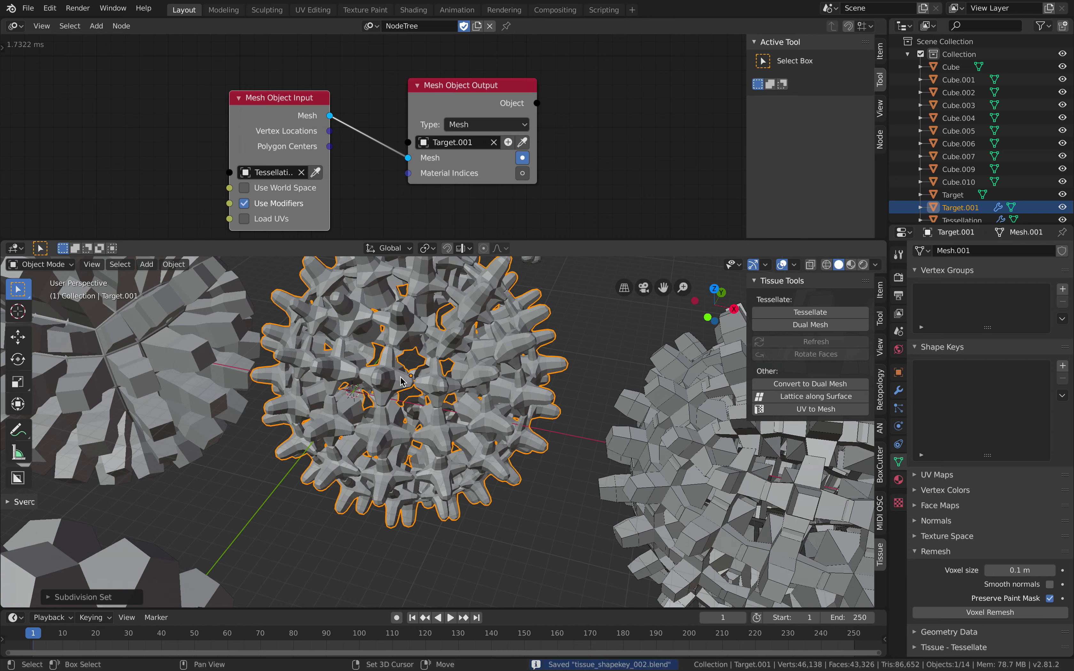
scroll(459, 424, "up", 3)
mouse_move(459, 424)
middle_mouse_down()
mouse_move(483, 423)
mouse_move(466, 440)
middle_mouse_up()
key("ctrl+s")
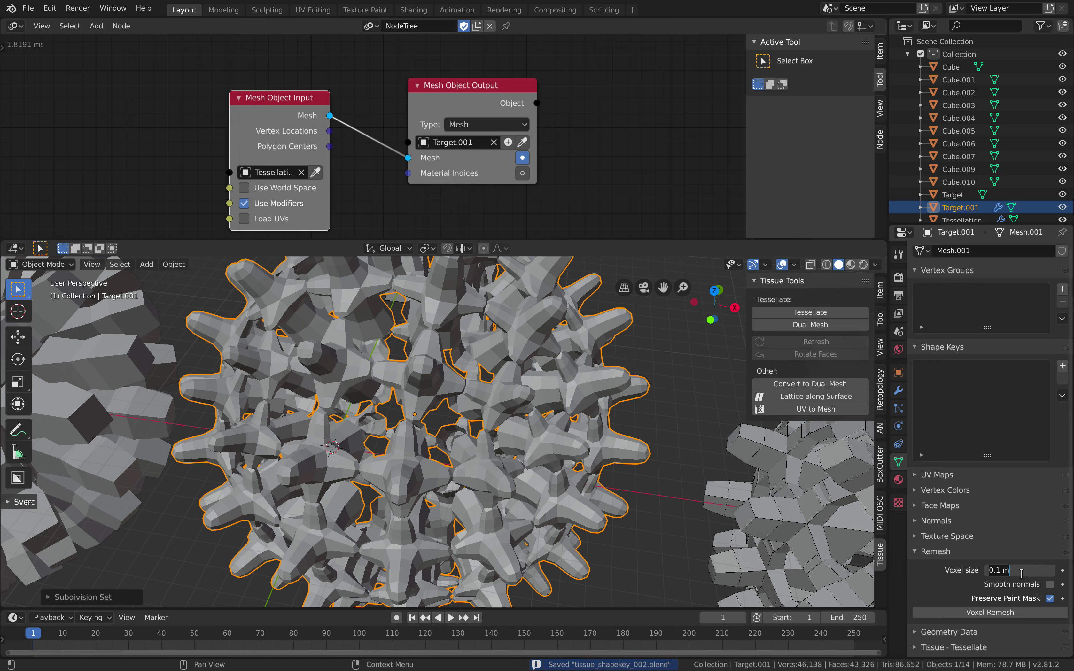
Try to voxel-remesh Target.001 with a voxel size of 0.05 m
left_click(961, 618)
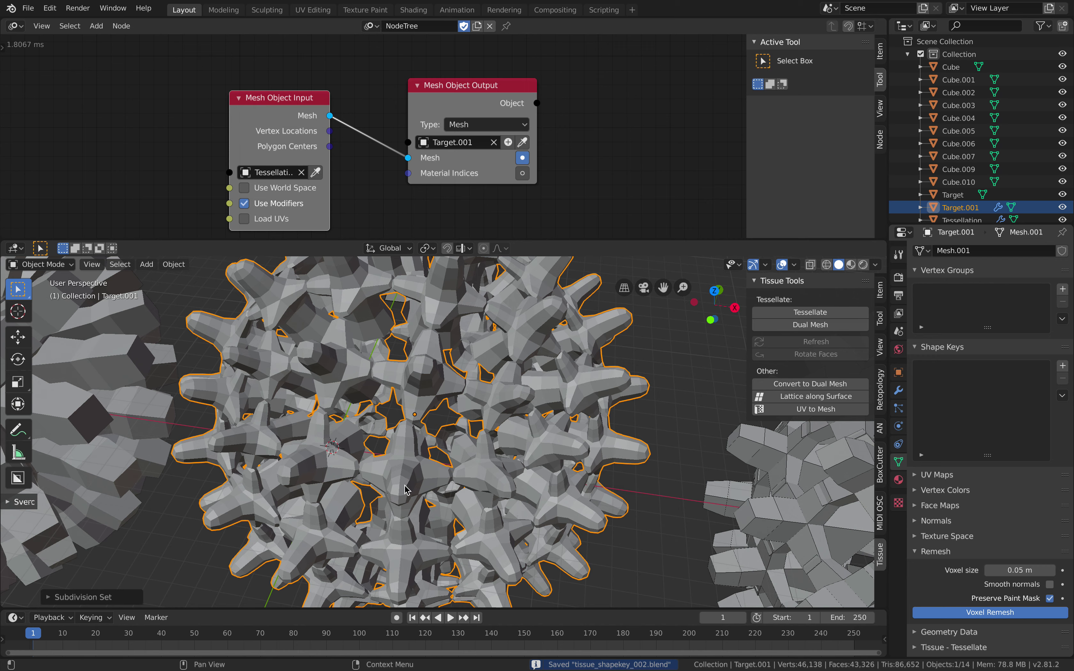
Switch to Finder and launch a fresh Blender session
key("ctrl+Left")
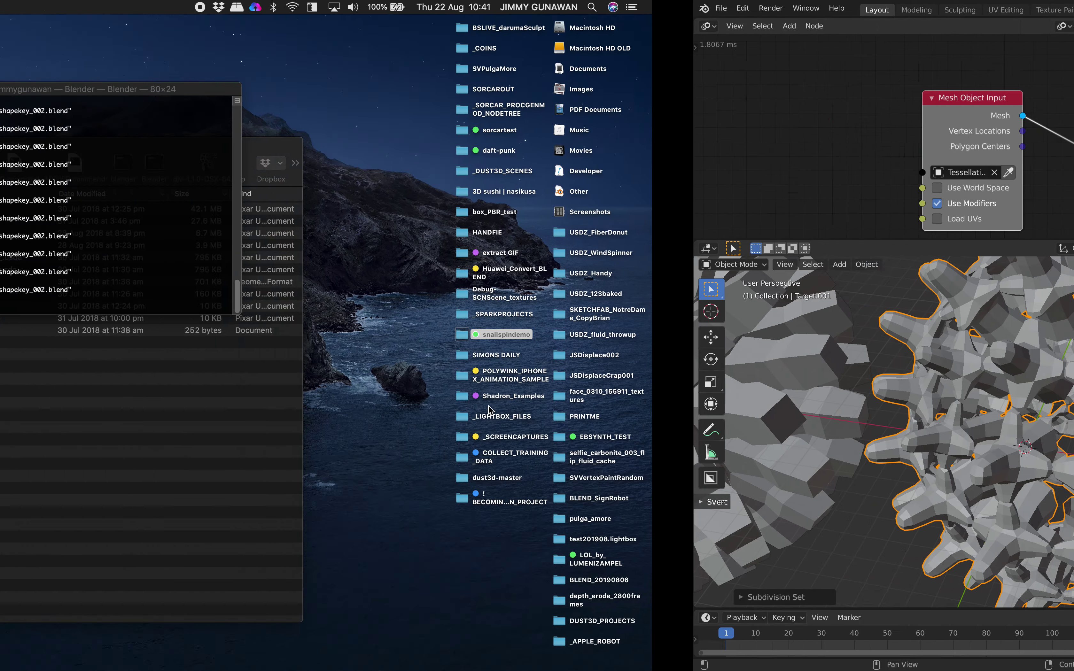
left_click(686, 153)
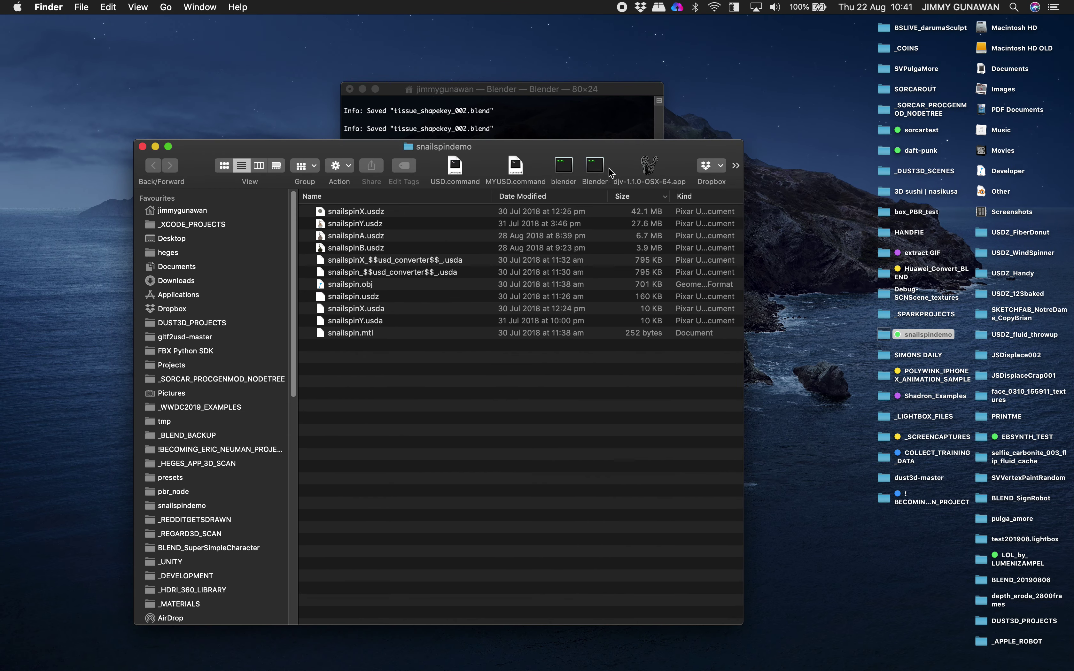
left_click(598, 168)
key("ctrl+Right")
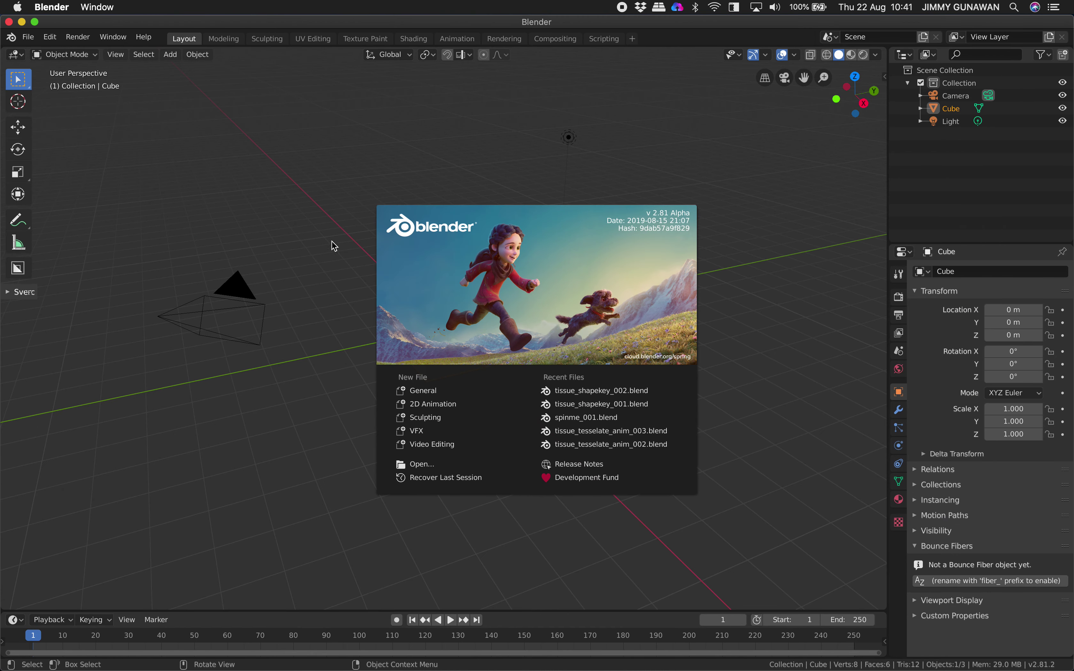
Dismiss the splash screen and delete all default objects from the startup scene
left_click(321, 238)
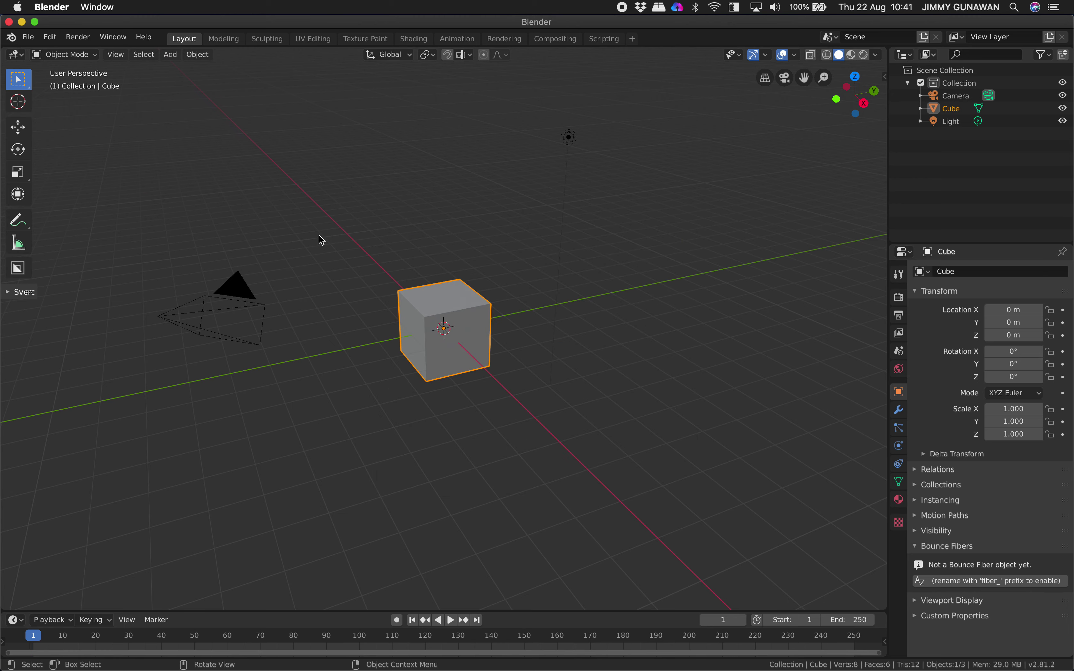
key("a")
key("Delete")
Reopen the recent file tissue_shapekey_002.blend, discarding the startup scene's changes
left_click(29, 37)
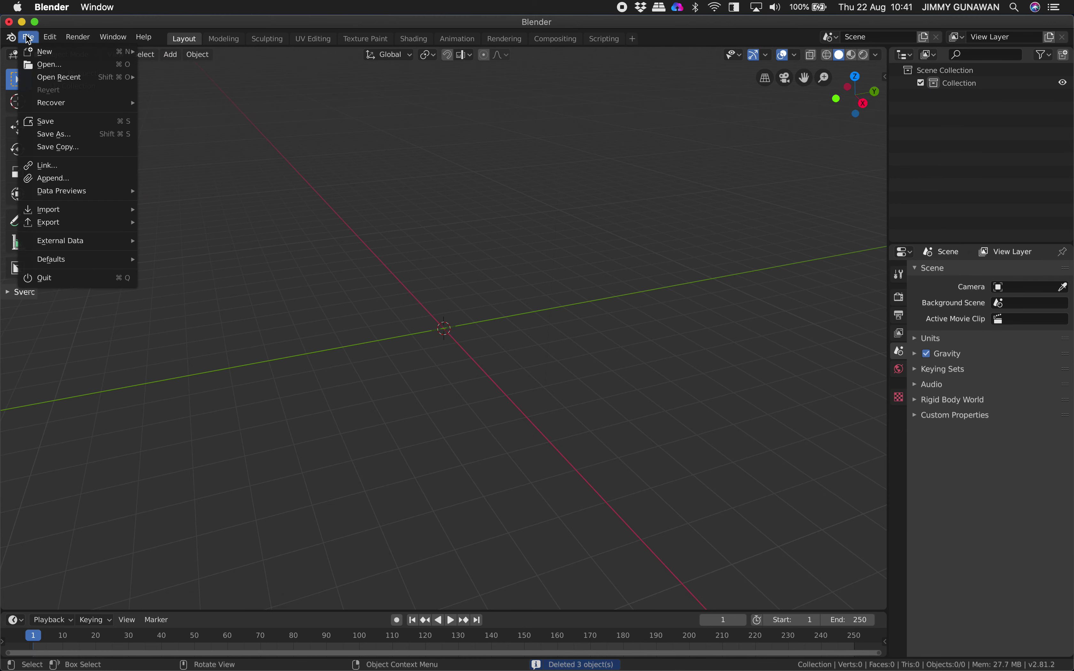
mouse_move(125, 80)
left_click(194, 79)
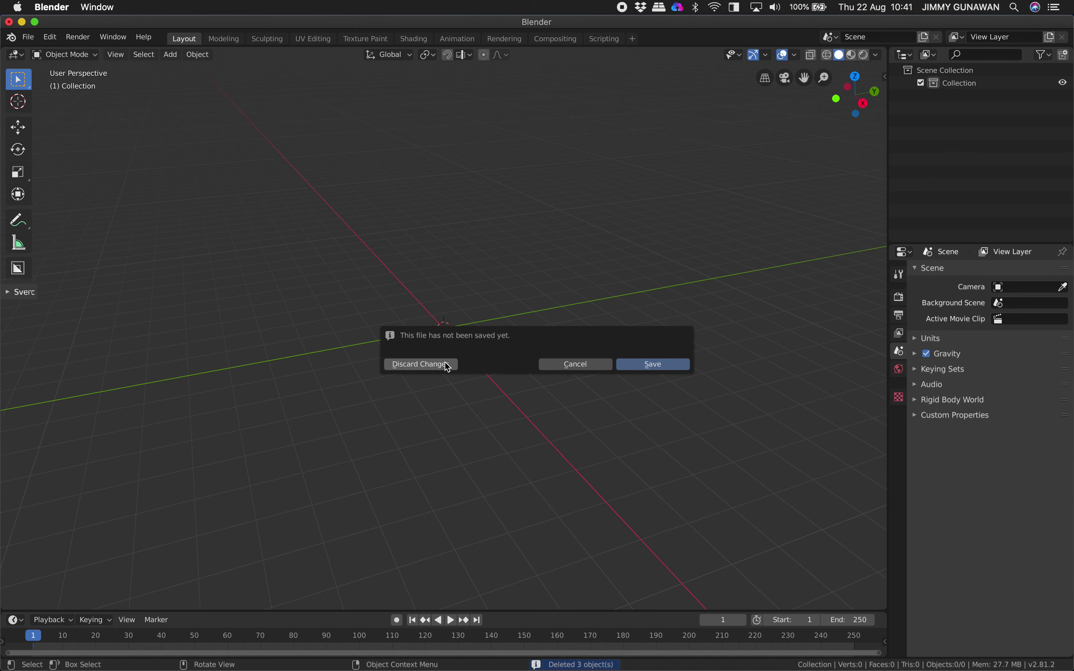
left_click(420, 364)
scroll(444, 366, "down", 5)
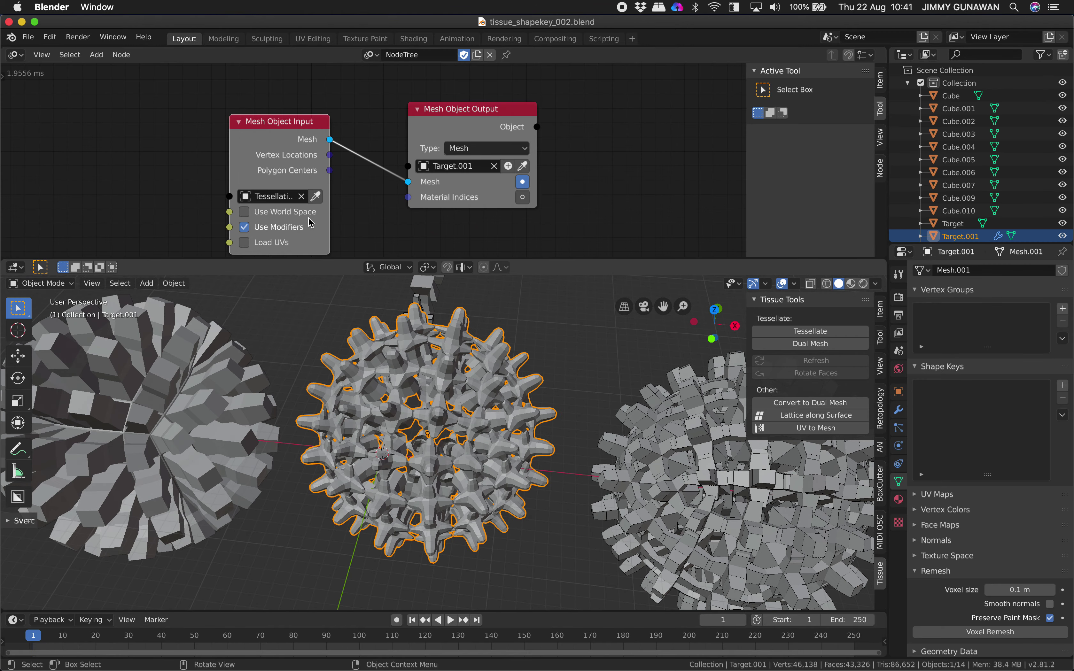
Save the project as the new version tissue_shapekey_003.blend
left_click(29, 36)
left_click(78, 134)
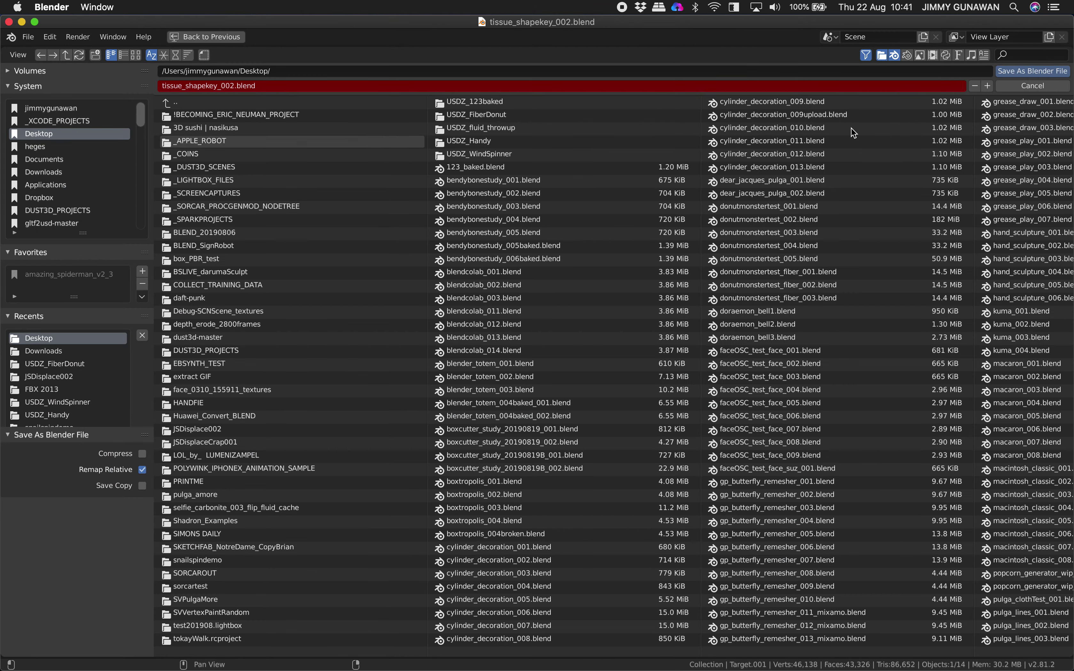
left_click(988, 86)
left_click(1009, 75)
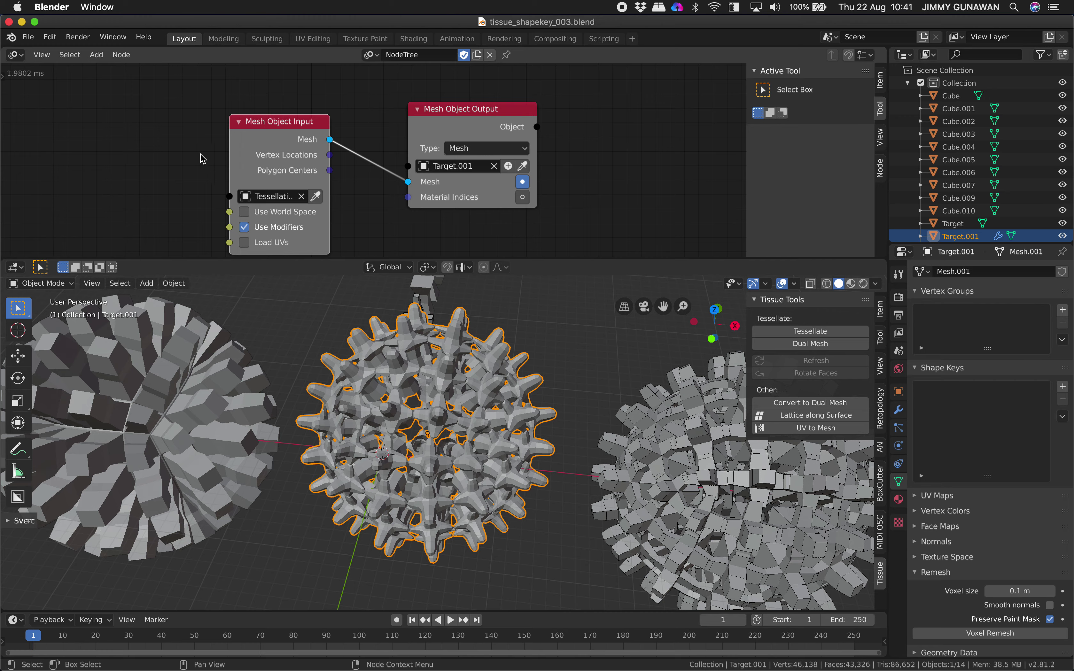
Delete the Mesh Object Input and Mesh Object Output nodes and save the file
left_click(461, 126, "shift")
key("x")
middle_click_drag(444, 287, 543, 386)
key("ctrl+s")
Remove the Subdivision modifier from Target.001 and save the file
scroll(521, 381, "up", 3)
key("ctrl+1")
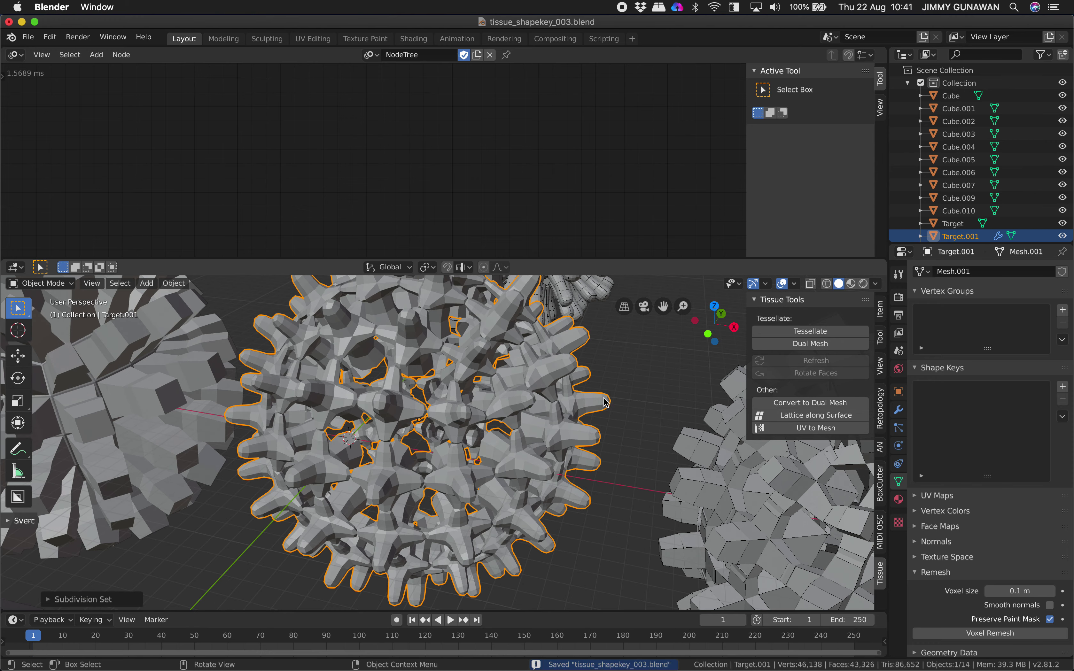
left_click(898, 410)
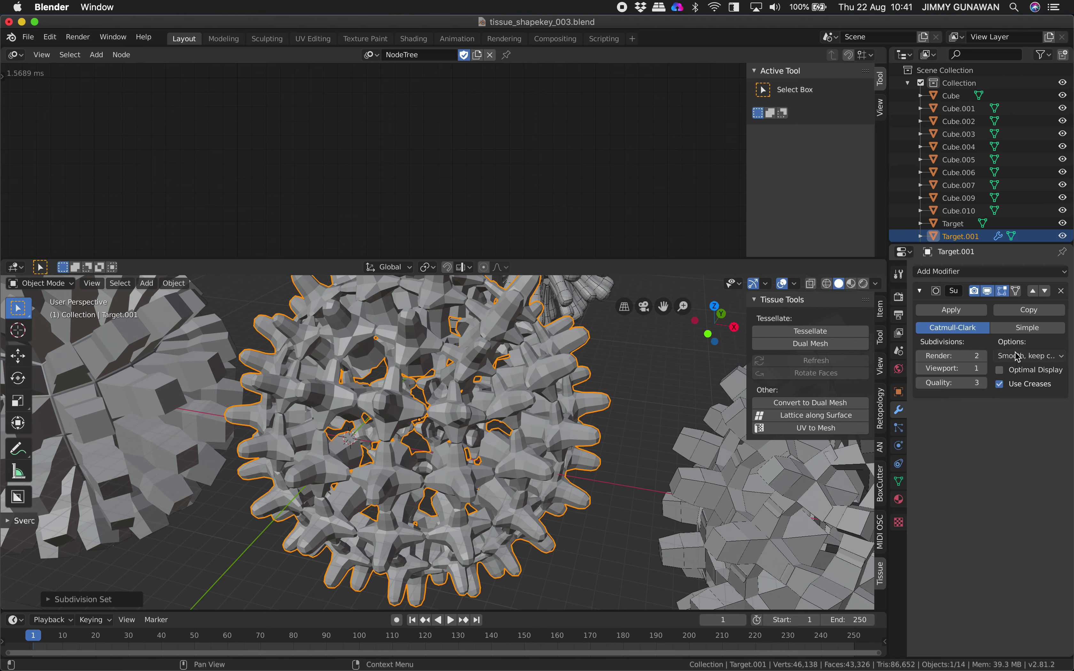
left_click(1060, 291)
middle_click_drag(545, 426, 538, 391)
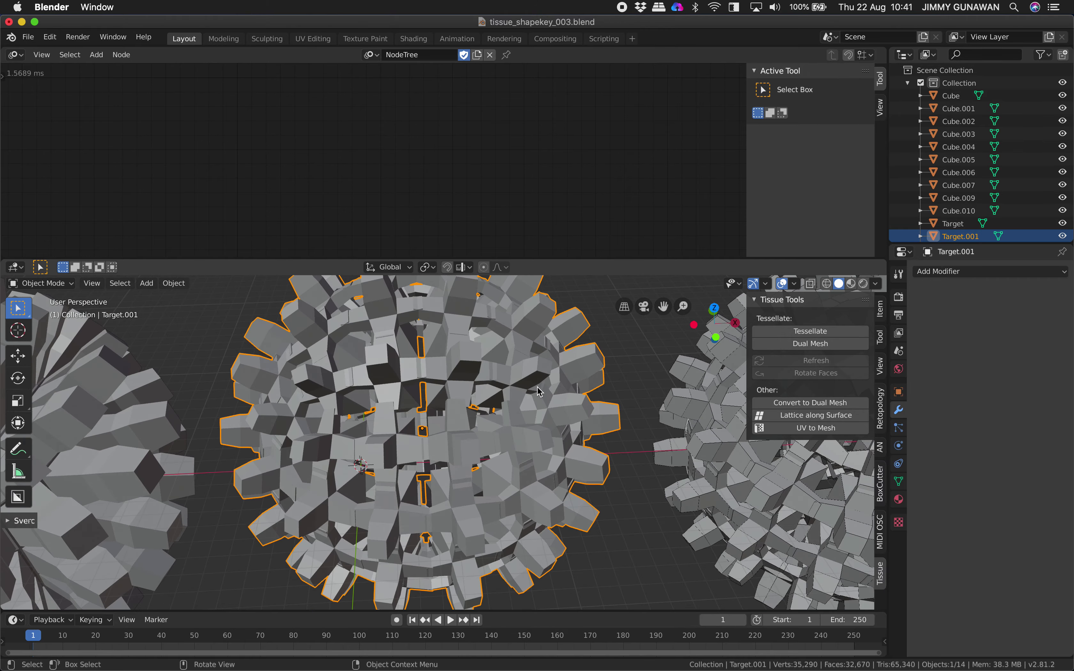
key("super+s")
Fill the open gaps in Target.001's mesh in Edit Mode with all geometry selected, and save the file
key("Tab")
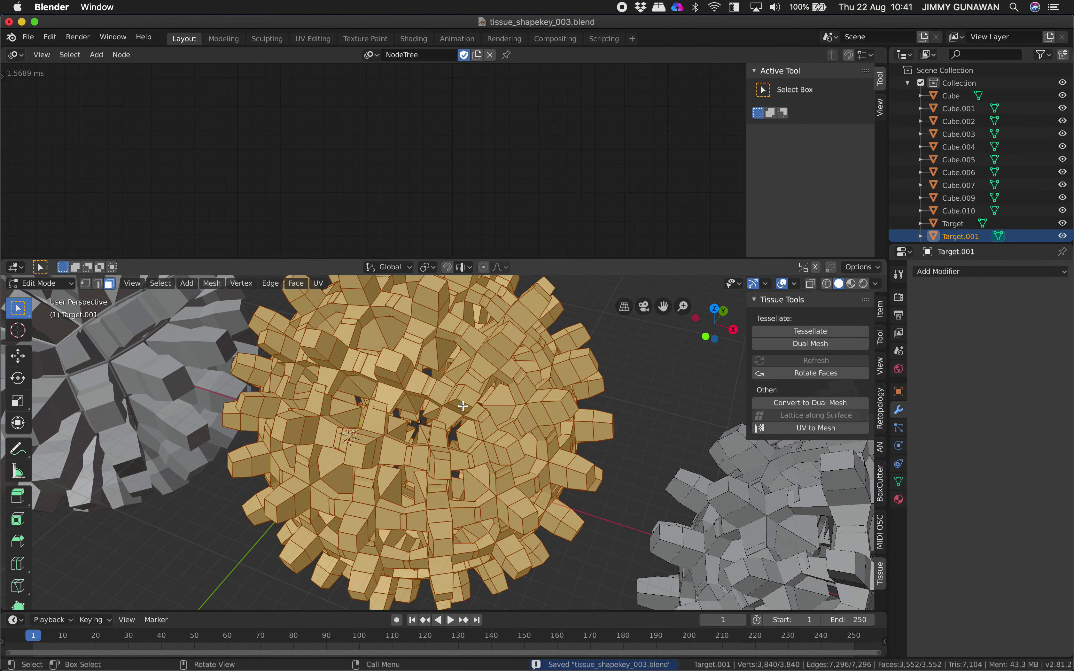
key("alt+a")
mouse_move(467, 407)
middle_mouse_down()
mouse_move(442, 418)
mouse_move(446, 432)
mouse_move(483, 418)
middle_mouse_up()
key("a")
scroll(436, 401, "up", 6)
key("Tab")
scroll(446, 432, "down", 5)
key("super+s")
scroll(486, 417, "down", 3)
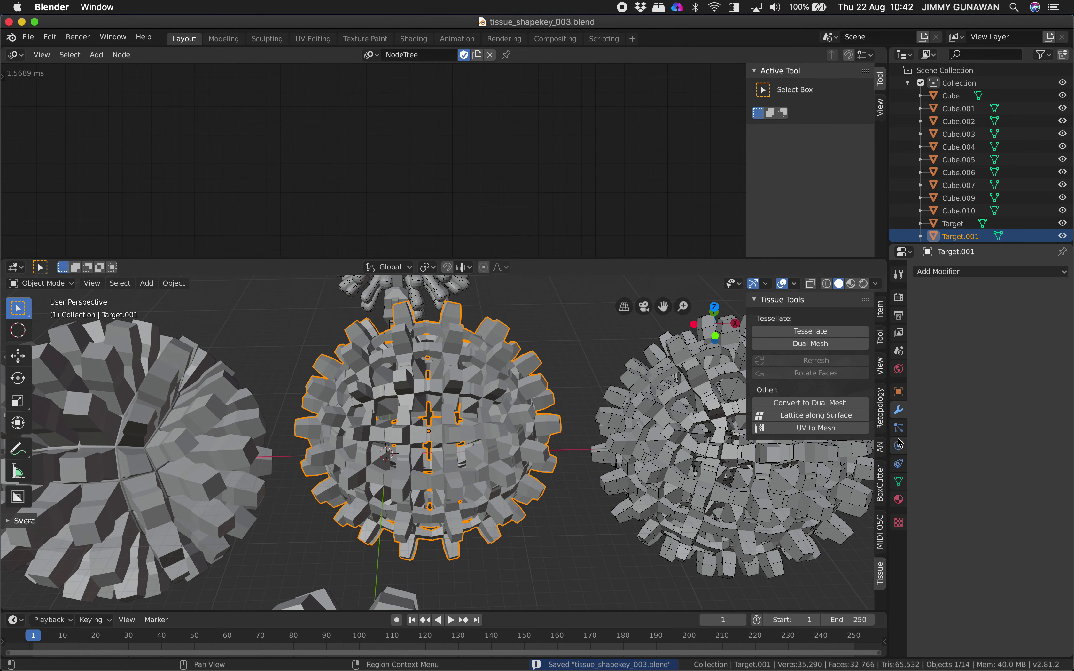
Voxel-remesh Target.001 with a voxel size of 0.2 m and inspect its surface
left_click(898, 481)
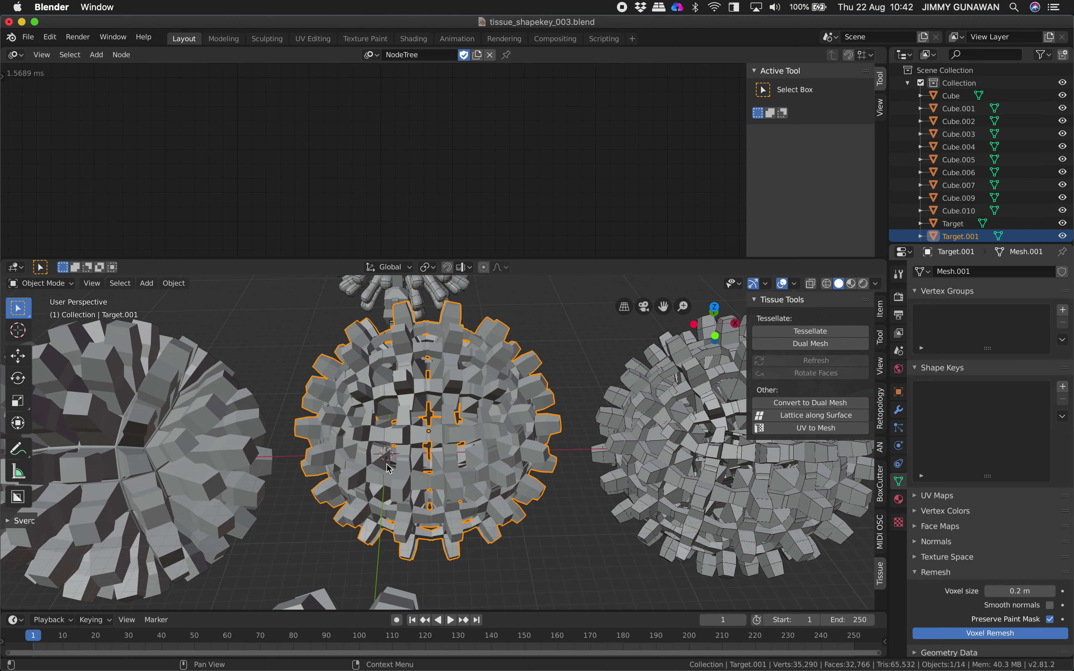
middle_click_drag(387, 464, 401, 471)
scroll(463, 431, "up", 3)
middle_click_drag(468, 433, 554, 486)
scroll(475, 453, "up", 4)
scroll(552, 441, "down", 5)
scroll(552, 441, "down", 4)
scroll(487, 443, "up", 7)
scroll(488, 448, "down", 10)
scroll(471, 401, "down", 1)
Move Tessellation.001 about 16 m along Y so it sits beside the remeshed Target.001
middle_click_drag(472, 401, 361, 391)
left_click(312, 357)
middle_click_drag(507, 426, 502, 360)
key("g")
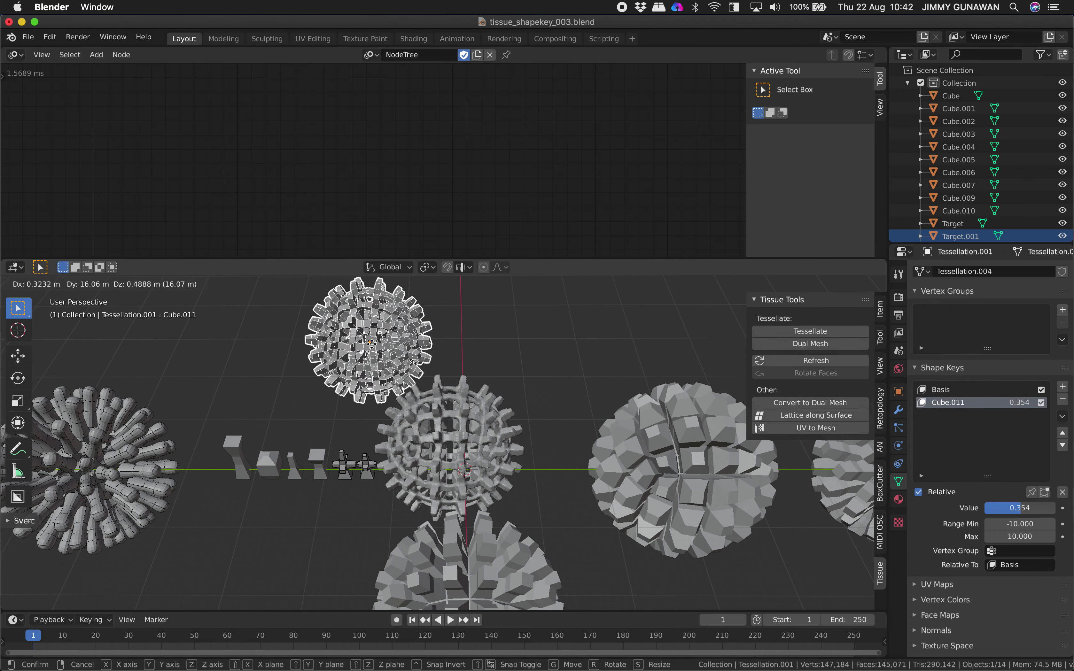
left_click(532, 421)
middle_click_drag(530, 492, 498, 445, "shift")
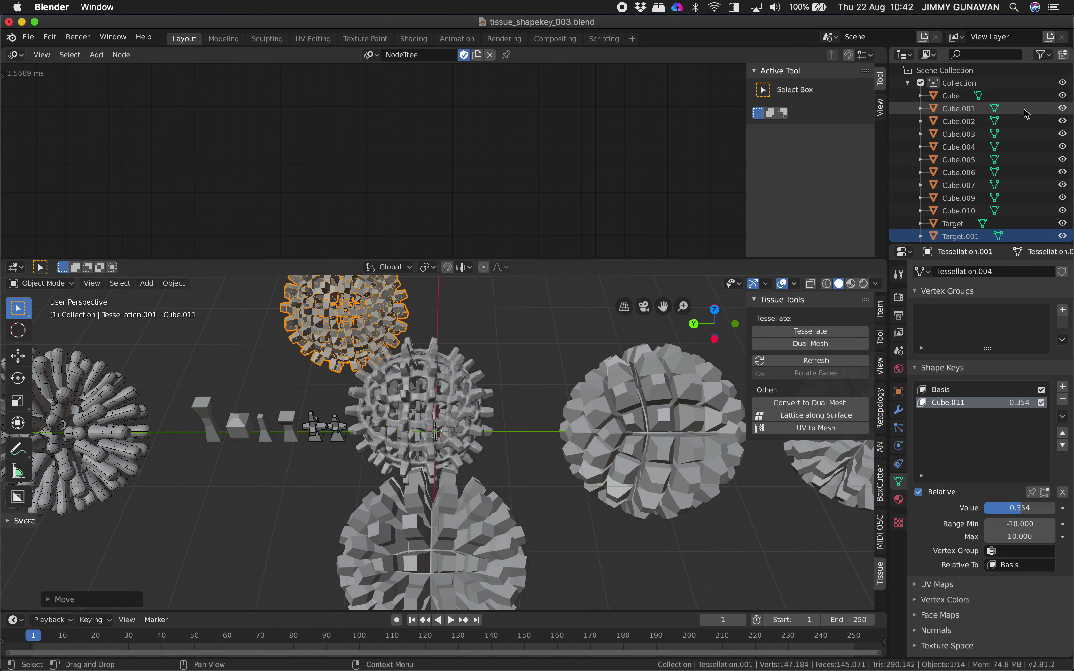
scroll(598, 440, "down", 1)
scroll(598, 440, "up", 2)
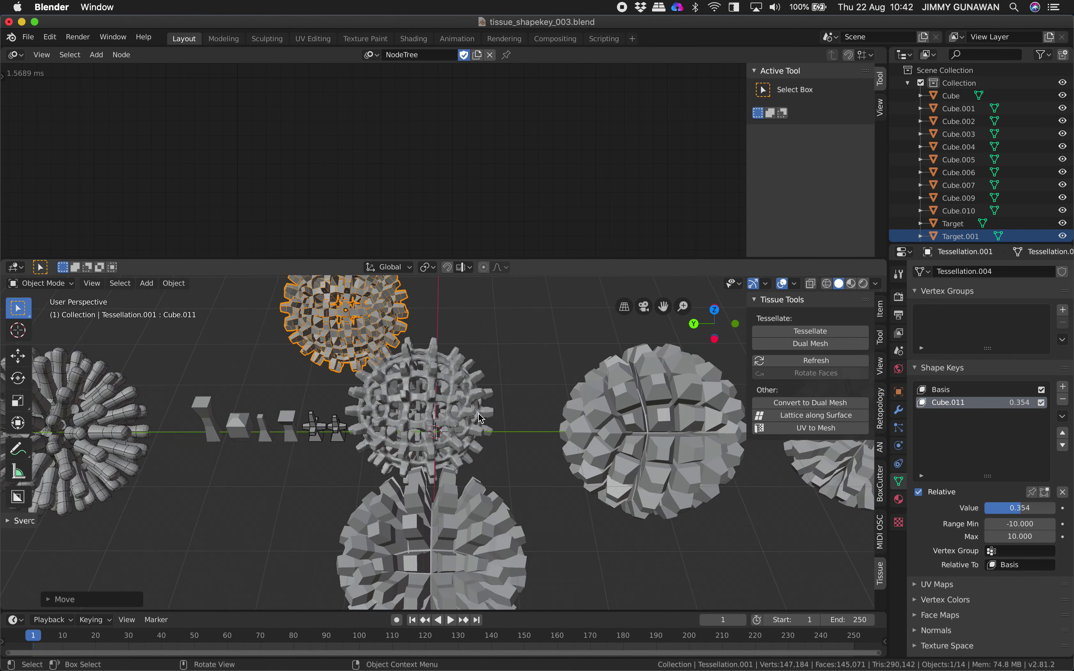
Delete the Target mesh and move the Cube base sphere clear of the remeshed Target.001
scroll(511, 430, "down", 4)
middle_click_drag(460, 470, 625, 432)
left_click(507, 448)
key("Delete")
key("g")
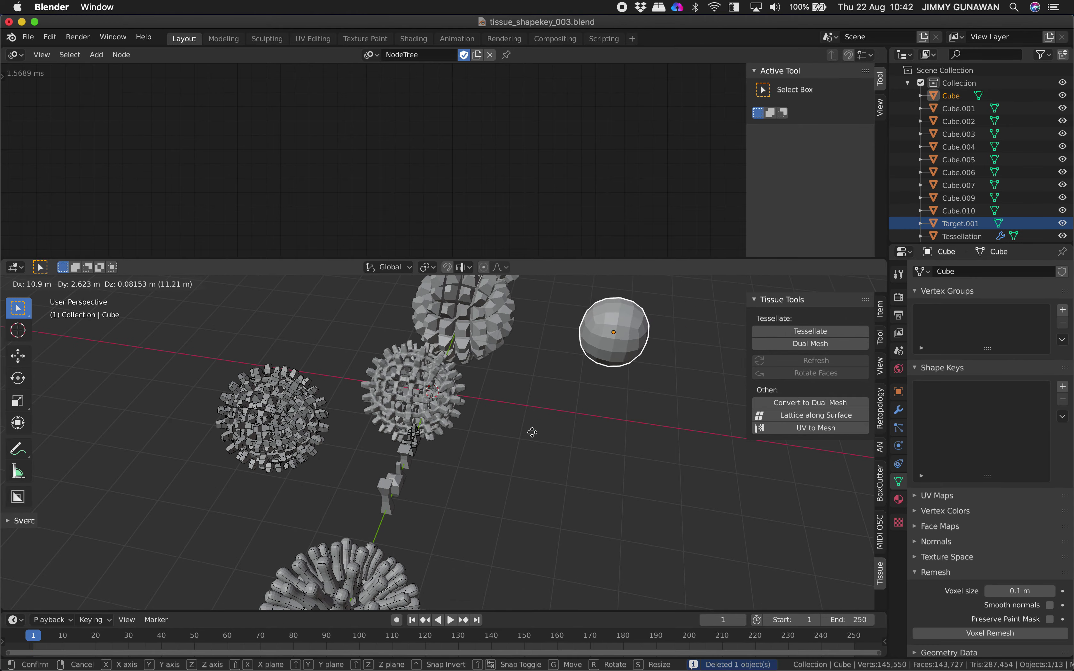
left_click(301, 426)
middle_click_drag(333, 420, 447, 392)
key("g")
left_click(484, 357)
middle_click_drag(484, 357, 502, 378)
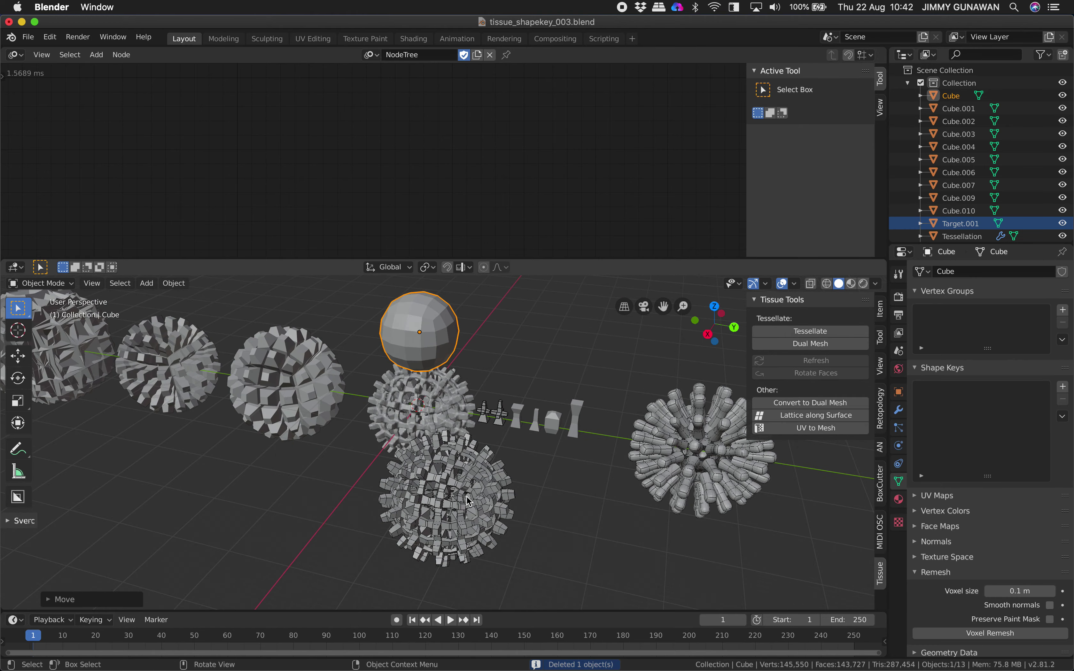
Inspect the original tessellation, the cross component Cube.009 and the remeshed surface of Target.001
left_click(467, 495)
middle_click_drag(467, 495, 451, 526)
scroll(490, 437, "up", 4)
left_click(511, 414)
scroll(515, 416, "up", 6)
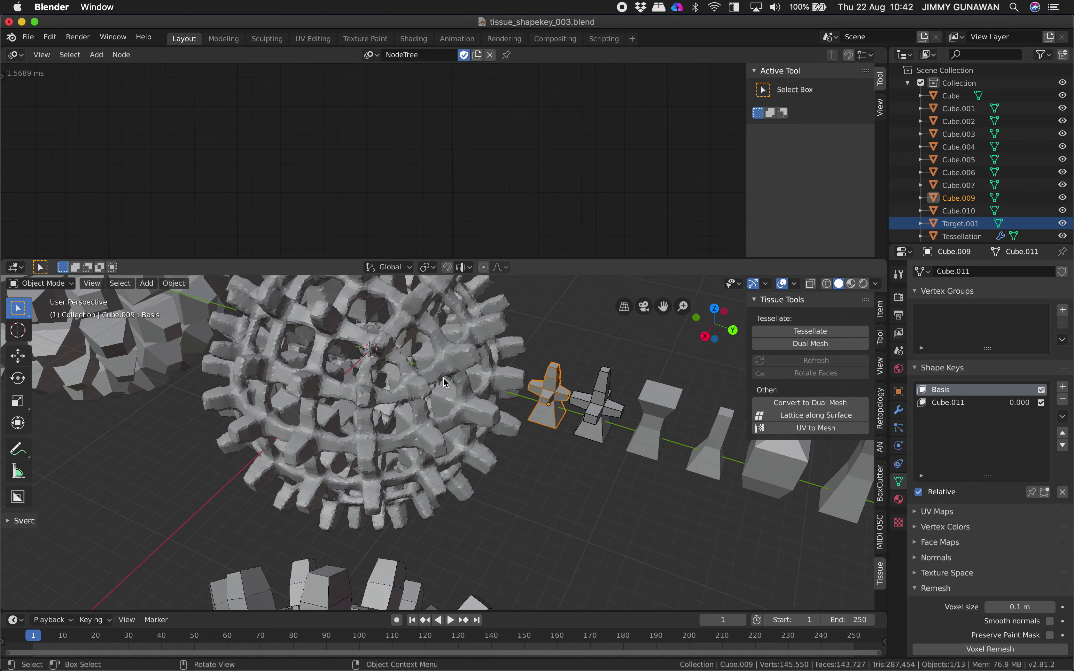
left_click(427, 379)
scroll(472, 451, "down", 2)
middle_click_drag(461, 349, 474, 434, "shift")
scroll(515, 408, "down", 4)
scroll(475, 434, "up", 4)
Move the Cube base sphere farther away from Target.001 and save the file
key("ctrl+s")
scroll(475, 432, "down", 6)
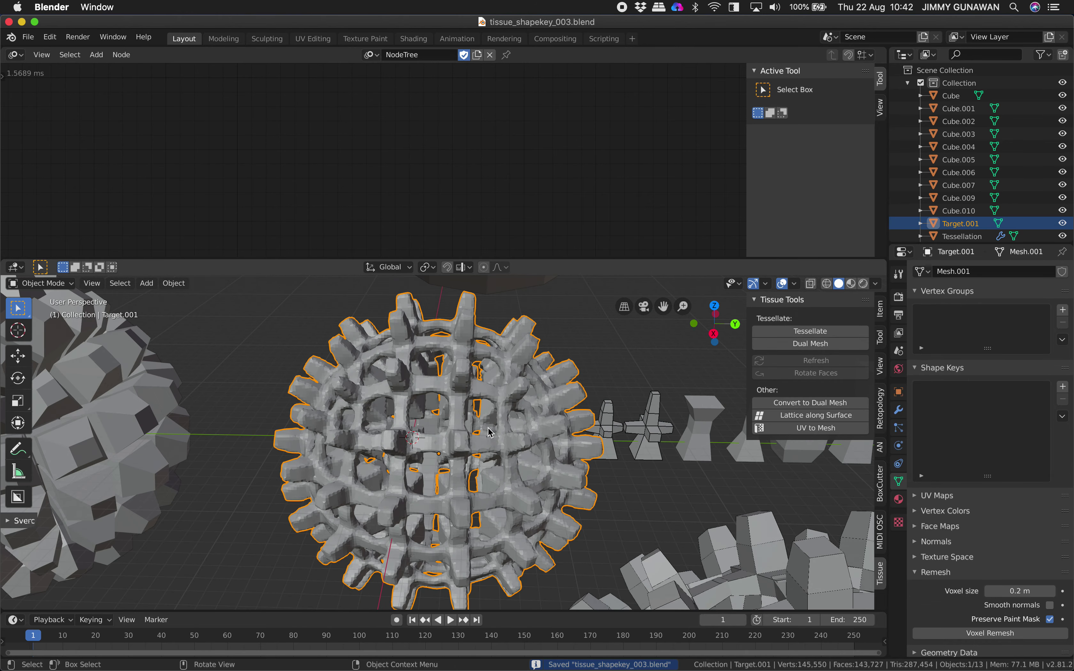
left_click(479, 351)
key("g")
left_click(470, 345)
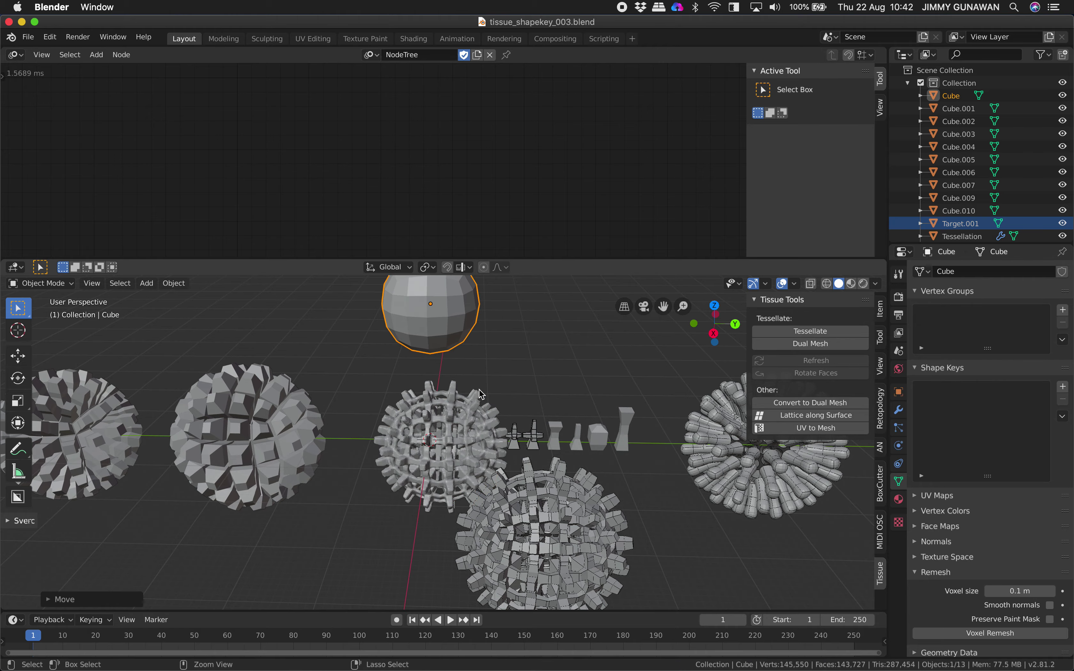
key("ctrl+s")
Adjust the value of the Cube.011 shape key on Tessellation.001 and save the file
middle_click_drag(493, 439, 550, 463)
left_click(590, 477)
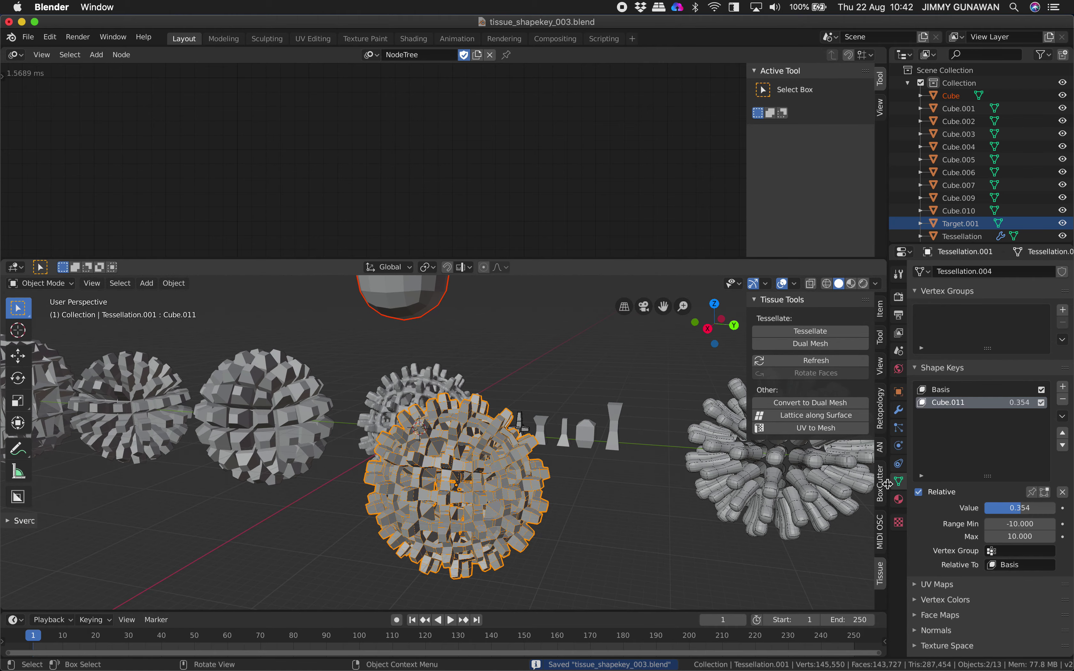
mouse_move(997, 506)
left_mouse_down()
mouse_move(1033, 518)
mouse_move(913, 510)
mouse_move(1005, 505)
left_mouse_up()
scroll(494, 394, "down", 4)
middle_click_drag(493, 394, 536, 387, "shift")
key("ctrl+s")
Examine the shape-keyed sphere Cube.007 and the remeshed surface of Target.001 up close
middle_click_drag(100, 481, 331, 472, "shift")
left_click(294, 456)
middle_click_drag(173, 413, 438, 418, "shift")
middle_click_drag(441, 357, 401, 396, "shift")
middle_click_drag(476, 407, 368, 410)
middle_click_drag(511, 406, 473, 442)
middle_click_drag(648, 448, 486, 410, "shift")
middle_click_drag(555, 422, 284, 421, "shift")
middle_click_drag(413, 462, 448, 412, "ctrl")
scroll(448, 415, "down", 10)
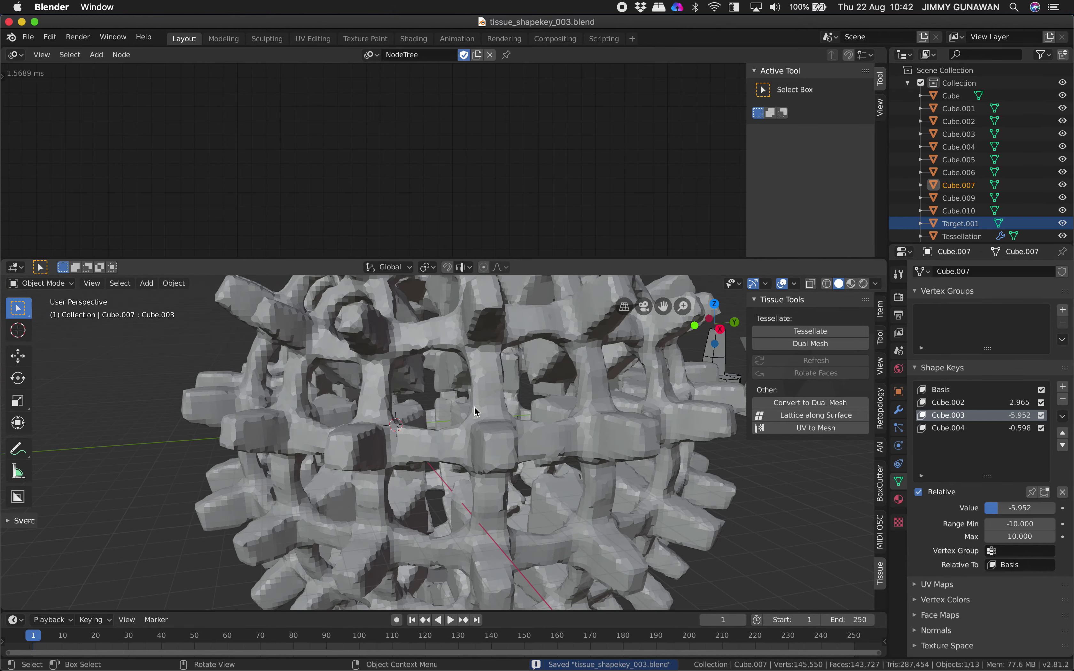
mouse_move(357, 414)
middle_mouse_down()
mouse_move(486, 413)
mouse_move(357, 414)
middle_mouse_up()
Save the file and move Target.001 above the row of tessellated spheres
key("ctrl+s")
scroll(451, 379, "up", 1)
scroll(452, 379, "up", 3)
middle_click_drag(451, 379, 464, 378)
left_click(664, 412)
key("g")
left_click(469, 311)
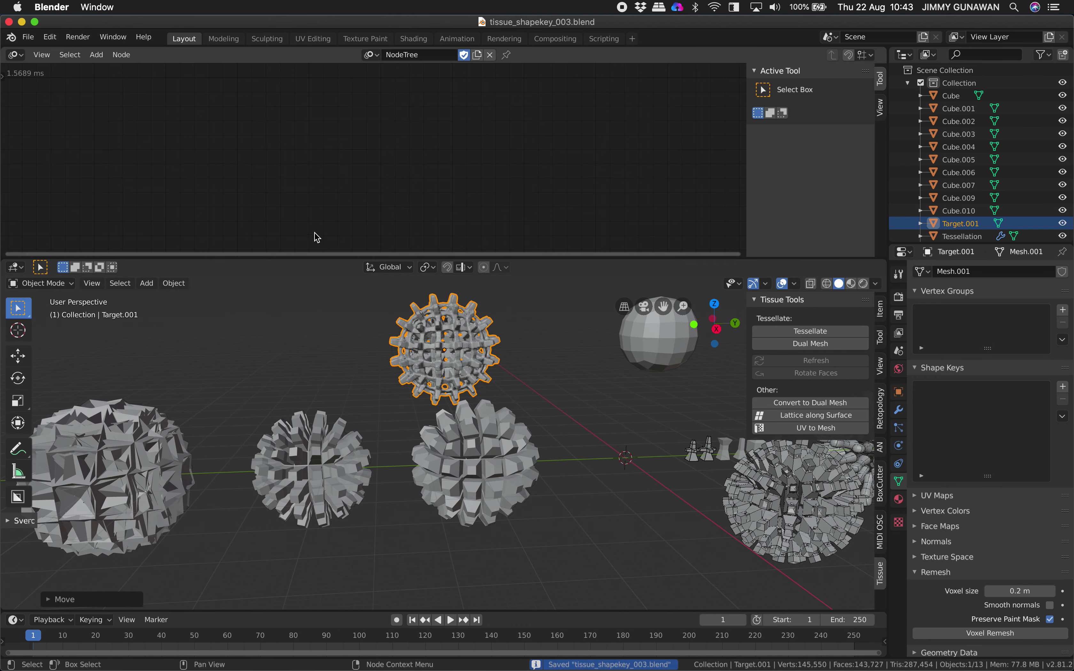
Add a Mesh Object Input node to the empty Animation Nodes tree
key("F3")
key("Escape")
key("shift+a")
left_click(289, 188)
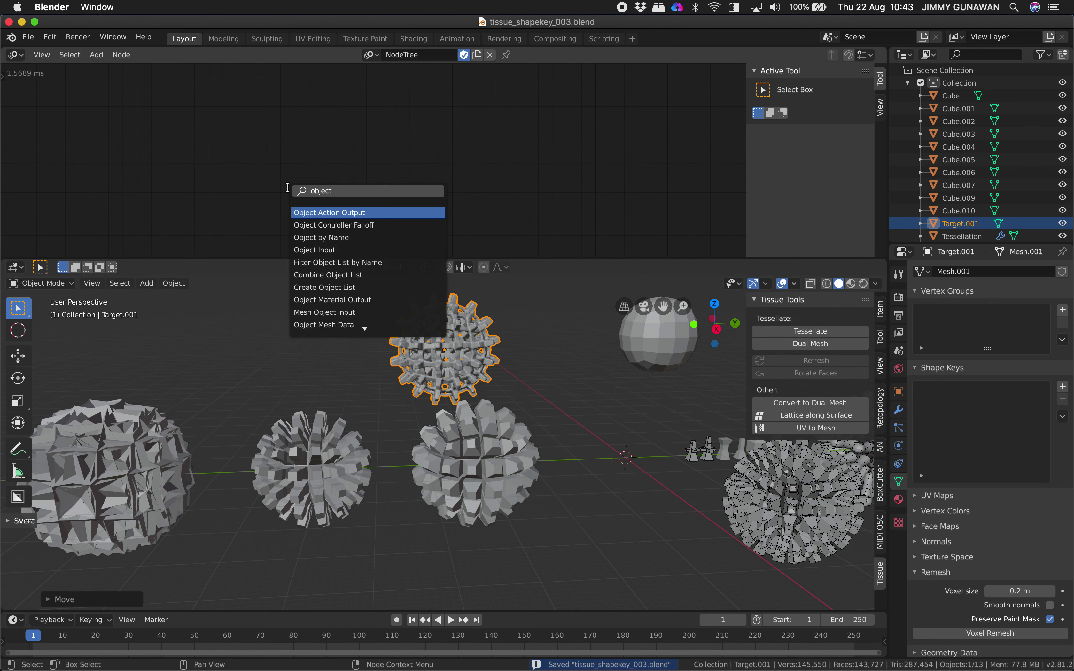
type("object m")
key("Down")
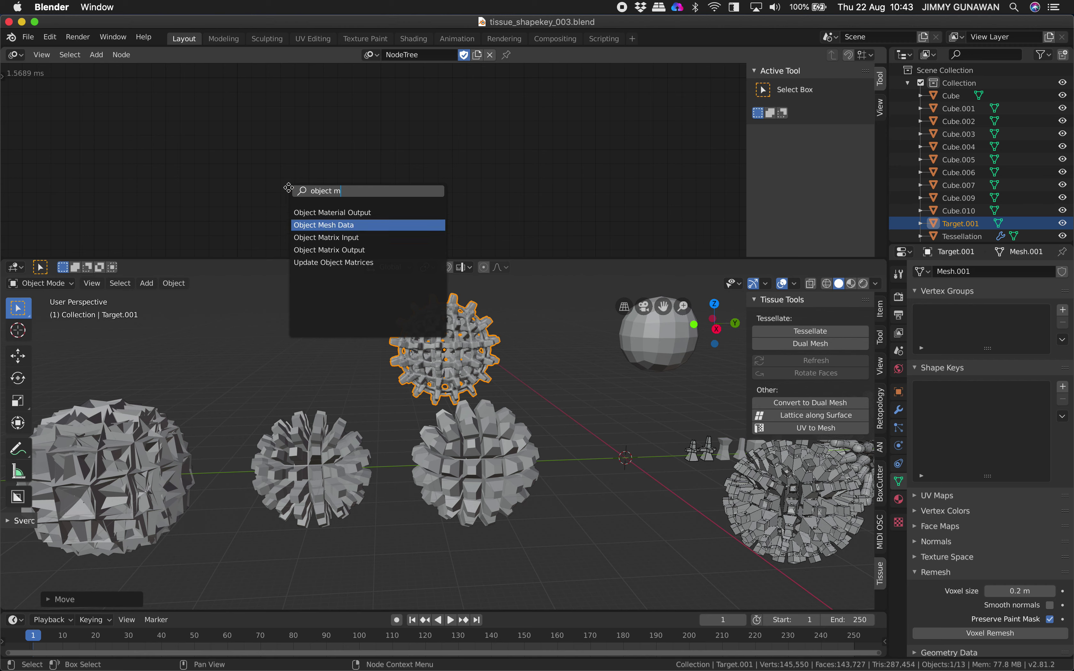
key("Return")
left_click(283, 135)
Add a Mesh Object Output node beside the Mesh Object Input node
key("shift+a")
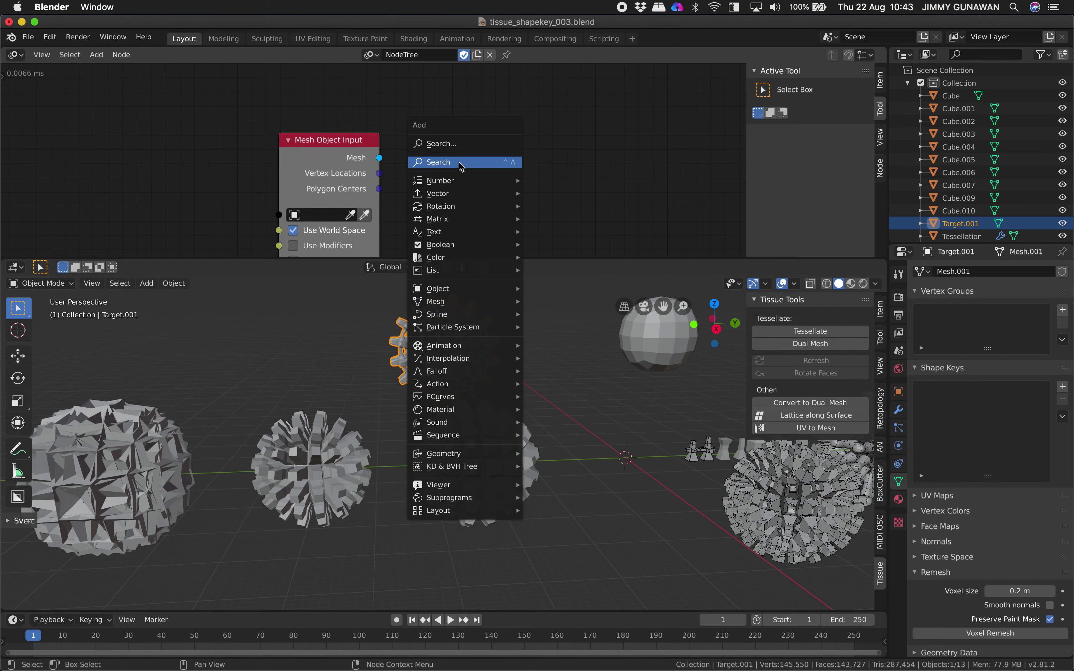
left_click(461, 162)
type("mesh ob")
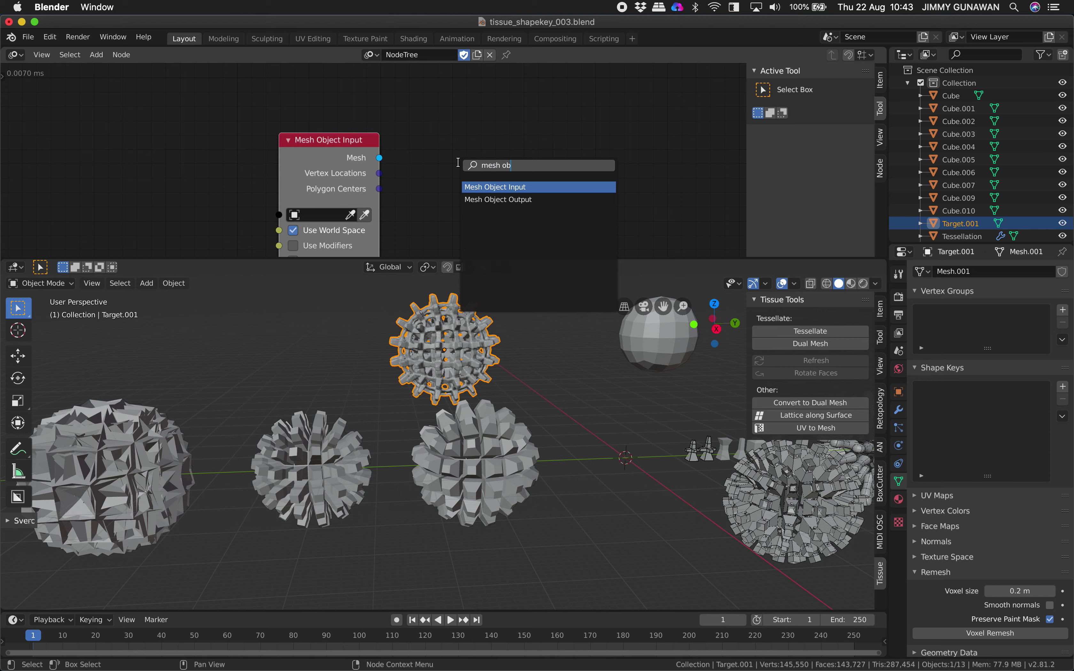
key("Down")
key("Return")
left_click(463, 121)
Assign Cube.007 to the Mesh Object Input node and link its Mesh output to the Mesh Object Output node
left_click(162, 440)
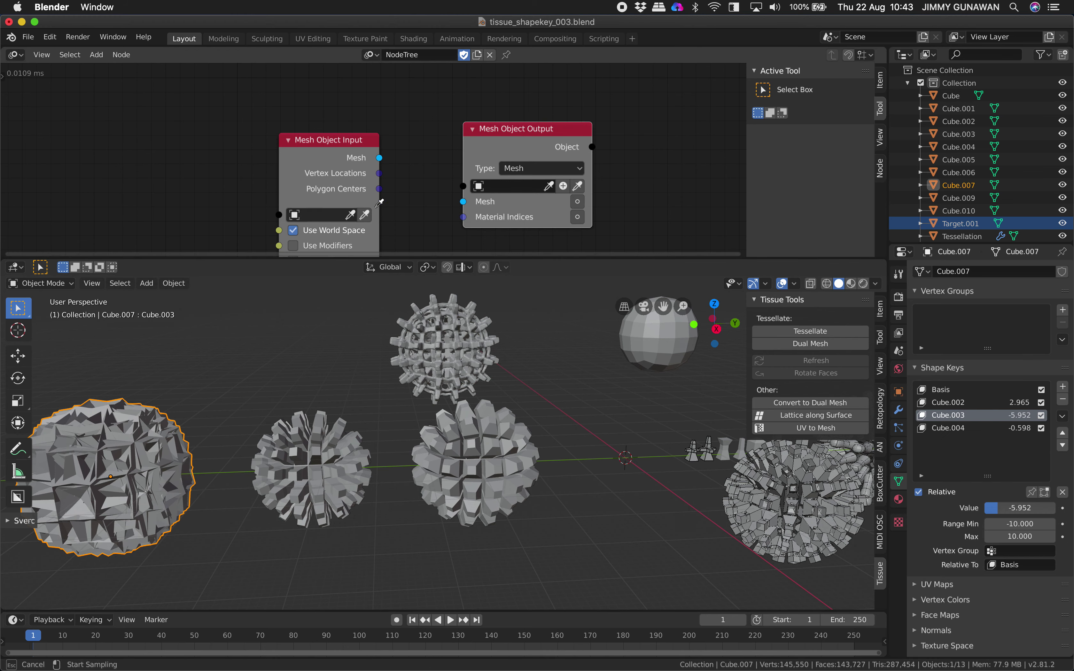
left_click(138, 421)
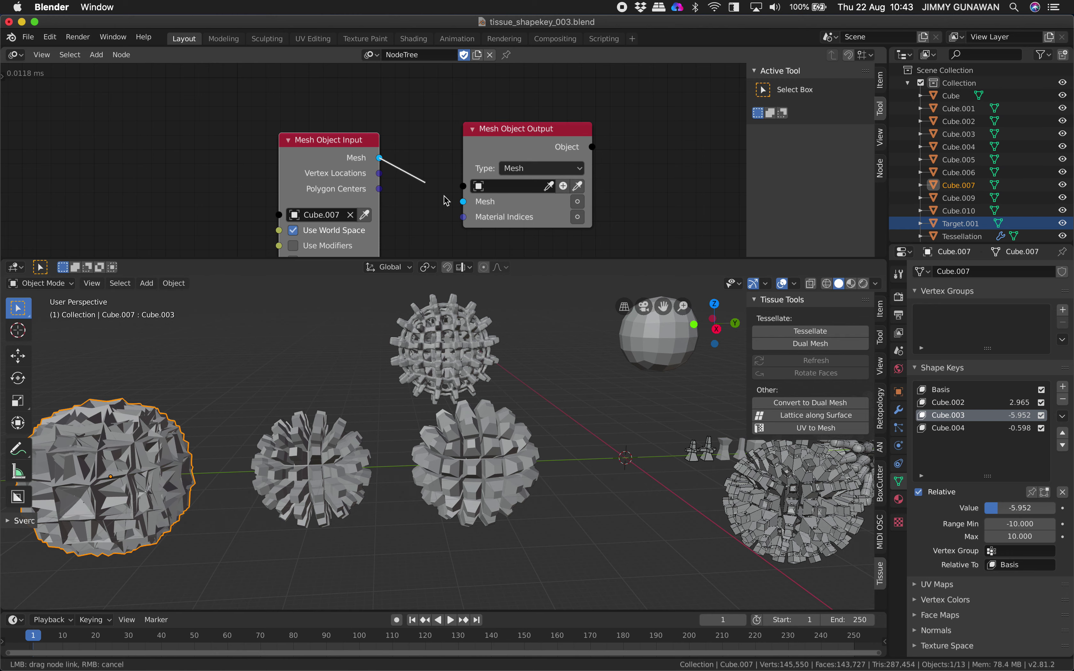
left_click_drag(463, 206, 463, 205)
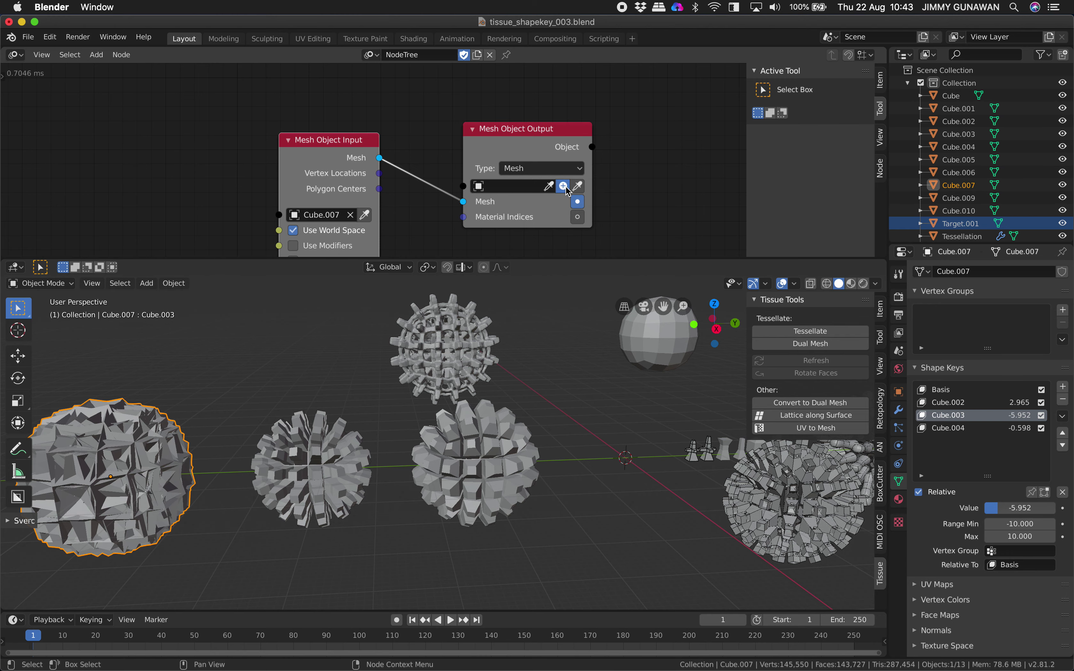
Create target objects for the Mesh Object Output node, select Target.002 and turn off Use World Space on the input node
middle_click_drag(572, 375, 518, 409)
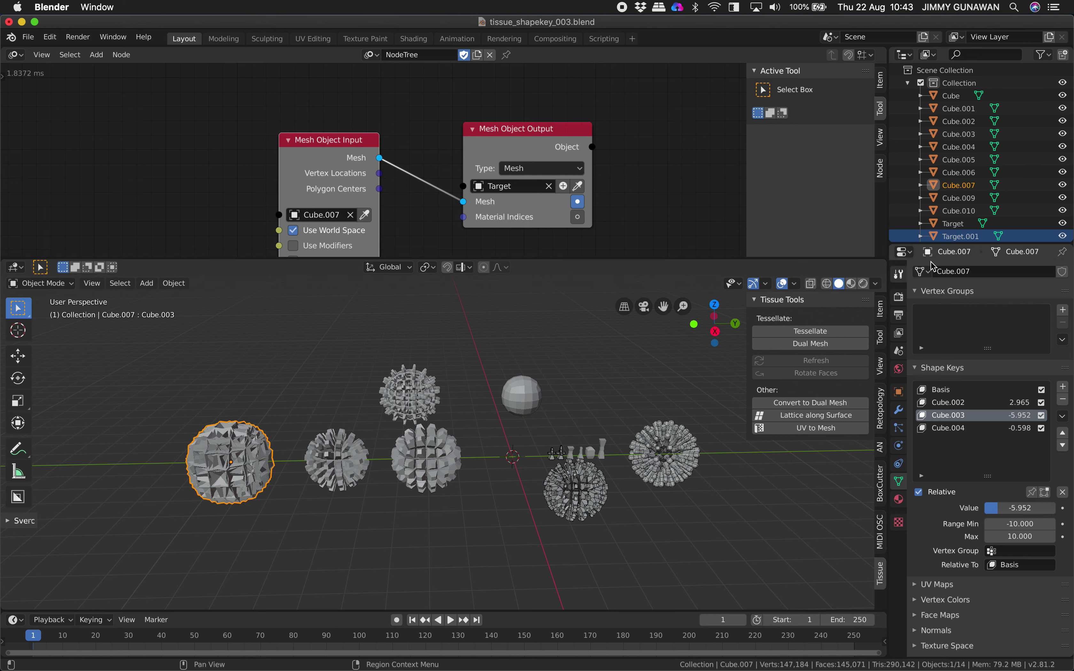
scroll(944, 212, "down", 2)
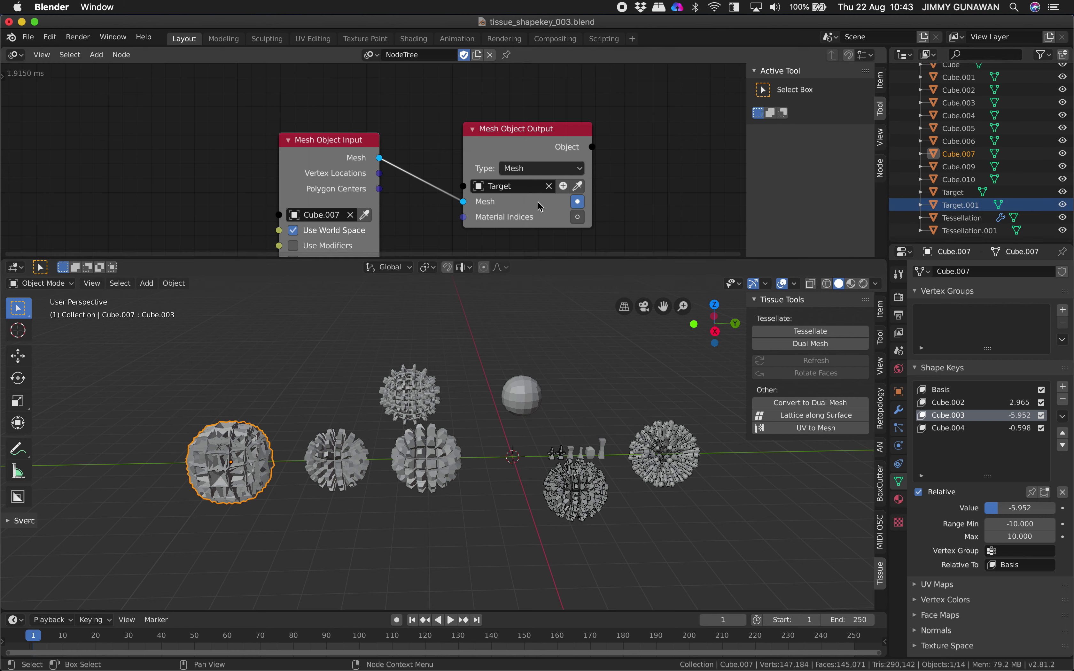
scroll(968, 195, "down", 1)
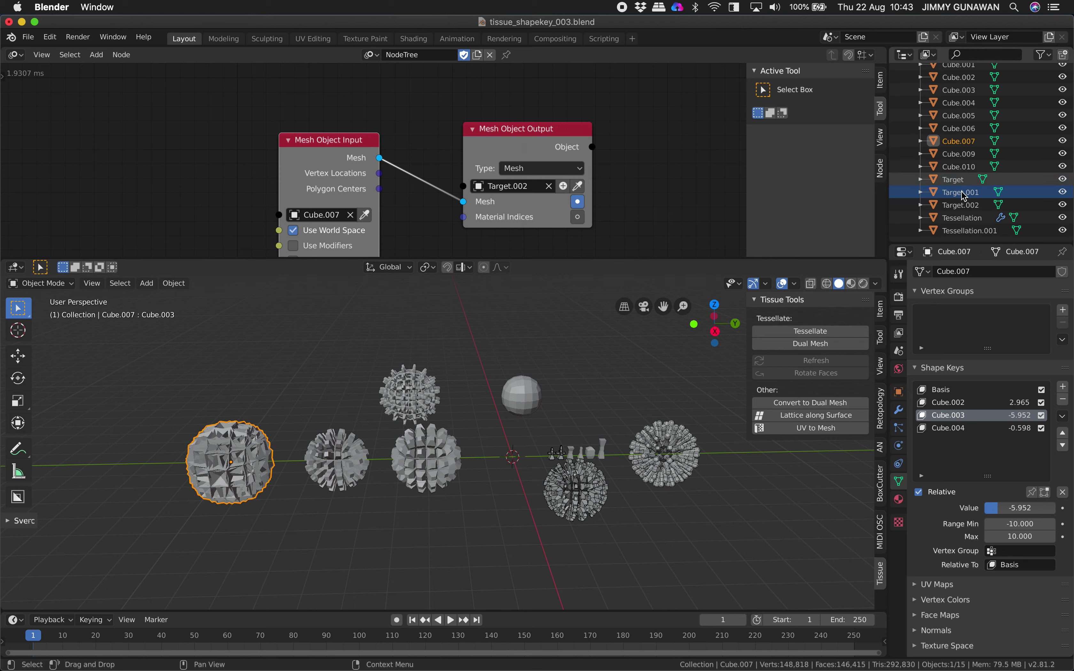
left_click(969, 205)
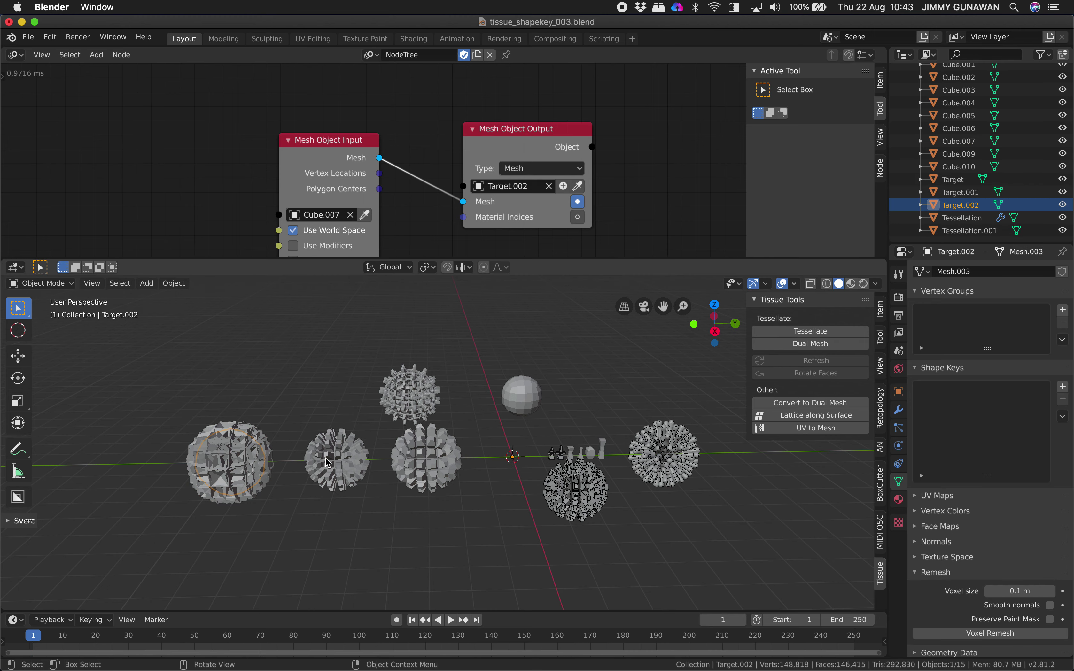
left_click(316, 230)
scroll(488, 412, "up", 2)
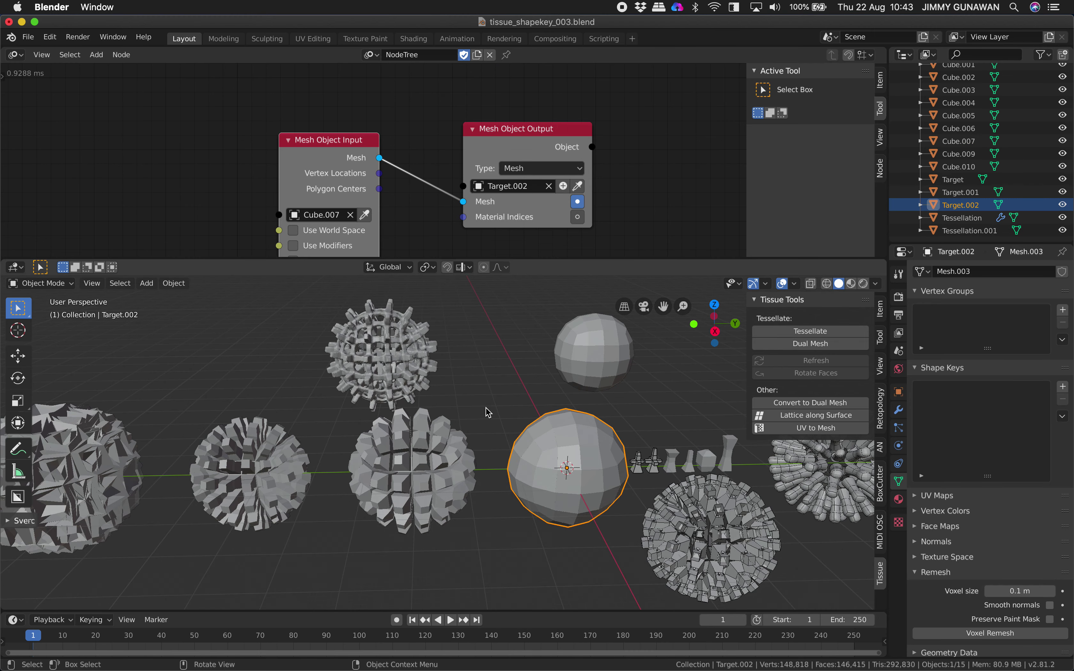
Move Cube.007 up off the copied base sphere and sample it again as the input node's object
left_click(112, 447)
middle_click_drag(178, 434, 242, 427, "shift")
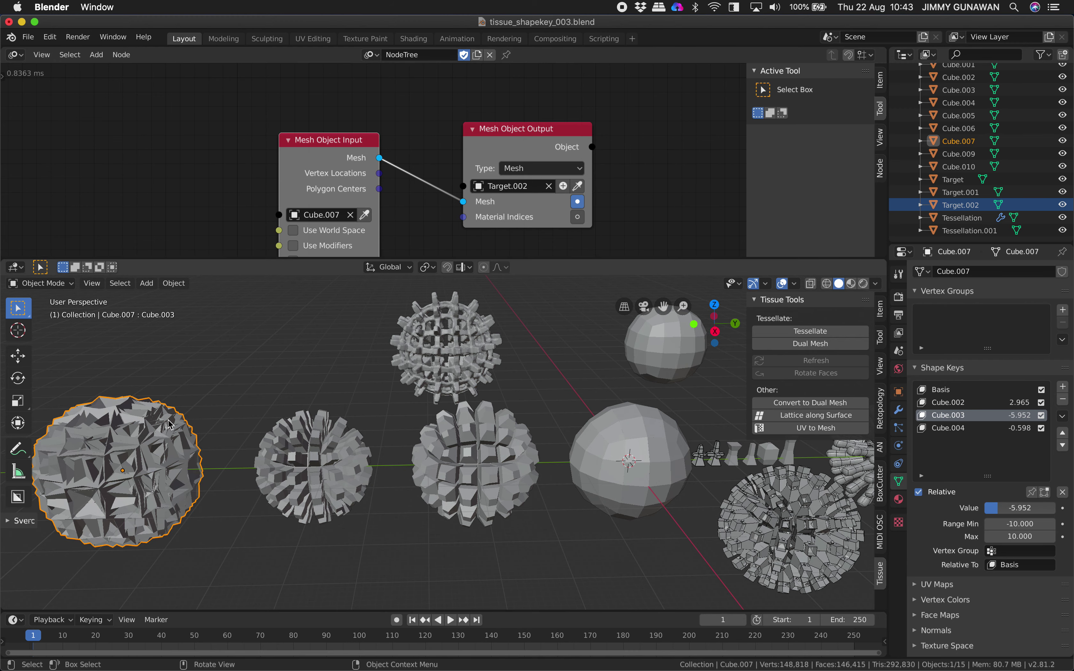
middle_click_drag(164, 434, 242, 427)
key("g")
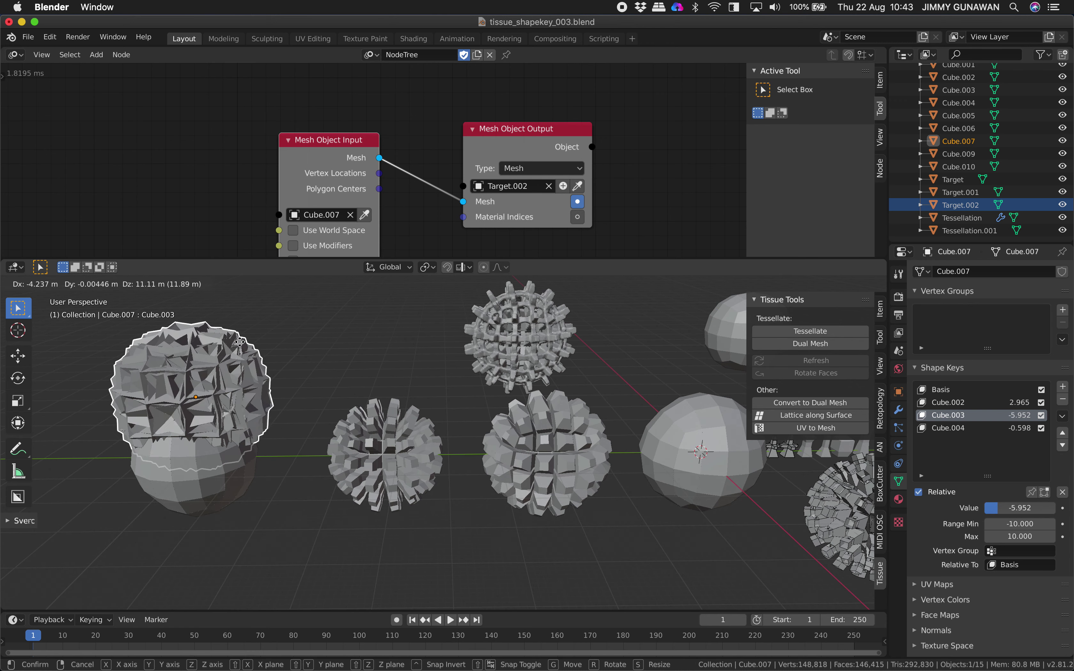
left_click(276, 305)
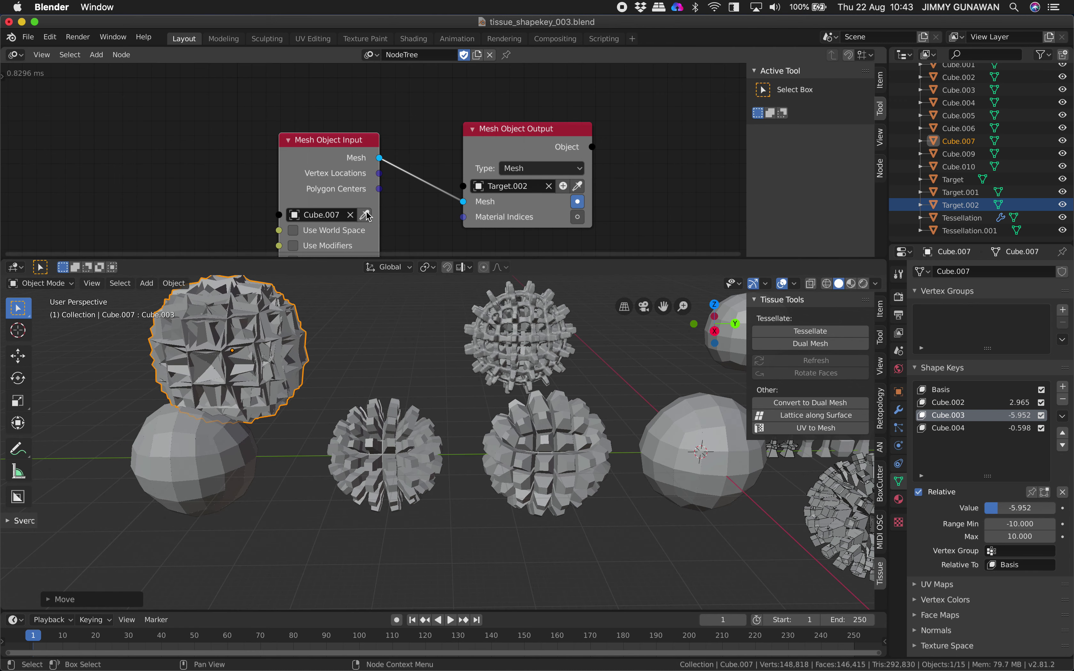
left_click(283, 330)
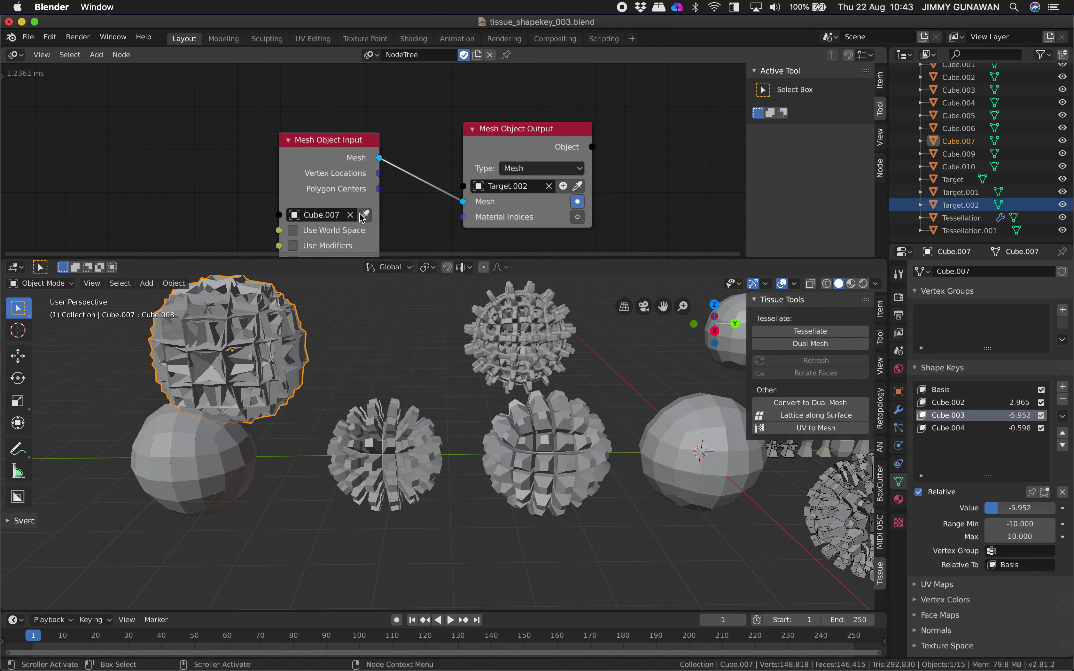
Move Target.002 in front of the neighbouring tessellated sphere, and delete both Target.002 and Target
left_click(500, 382)
scroll(500, 382, "down", 1)
middle_click_drag(609, 407, 589, 412, "shift")
left_click(654, 453)
key("g")
left_click(531, 519)
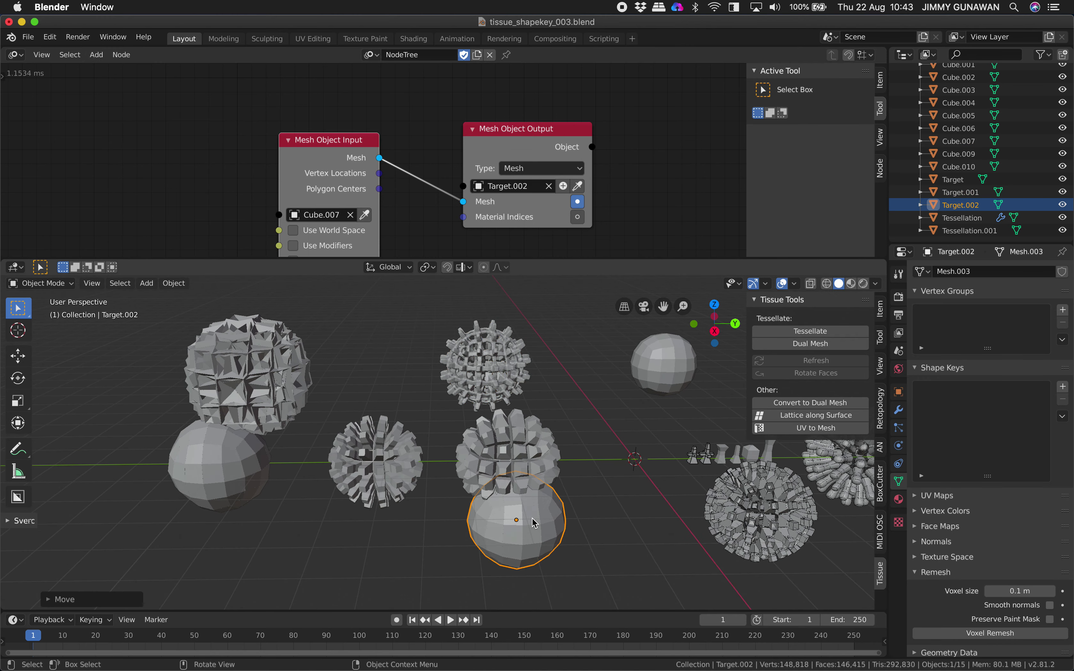
key("Delete")
left_click(270, 464)
key("Delete")
Save the file and make Basis the active shape key of Cube.007
left_click(287, 380)
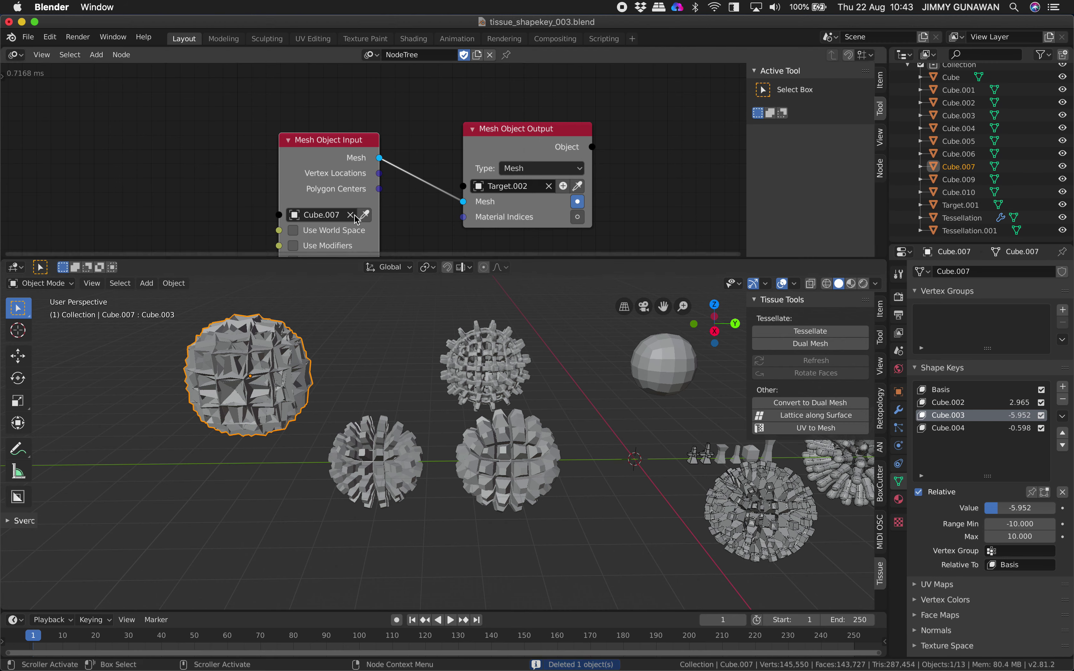
middle_click_drag(278, 359, 367, 396)
key("super+s")
left_click(954, 401)
left_click(954, 393)
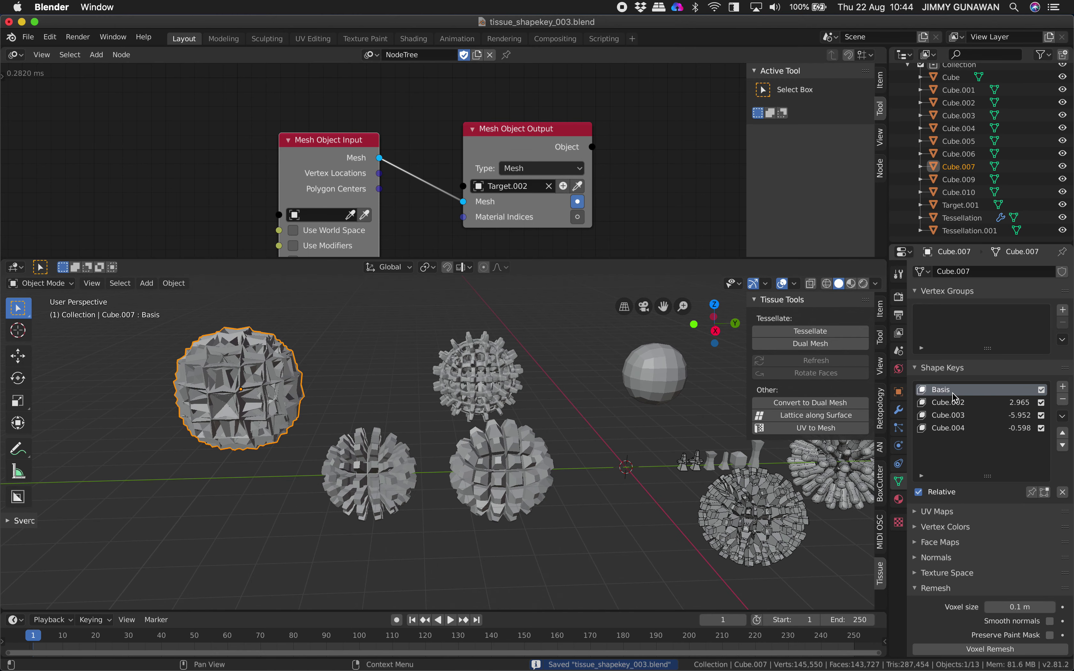
Reassign Cube.007 as the Mesh Object Input node's object and move it farther from the other spheres
left_click(350, 215)
left_click(268, 349)
middle_click_drag(280, 351, 296, 349)
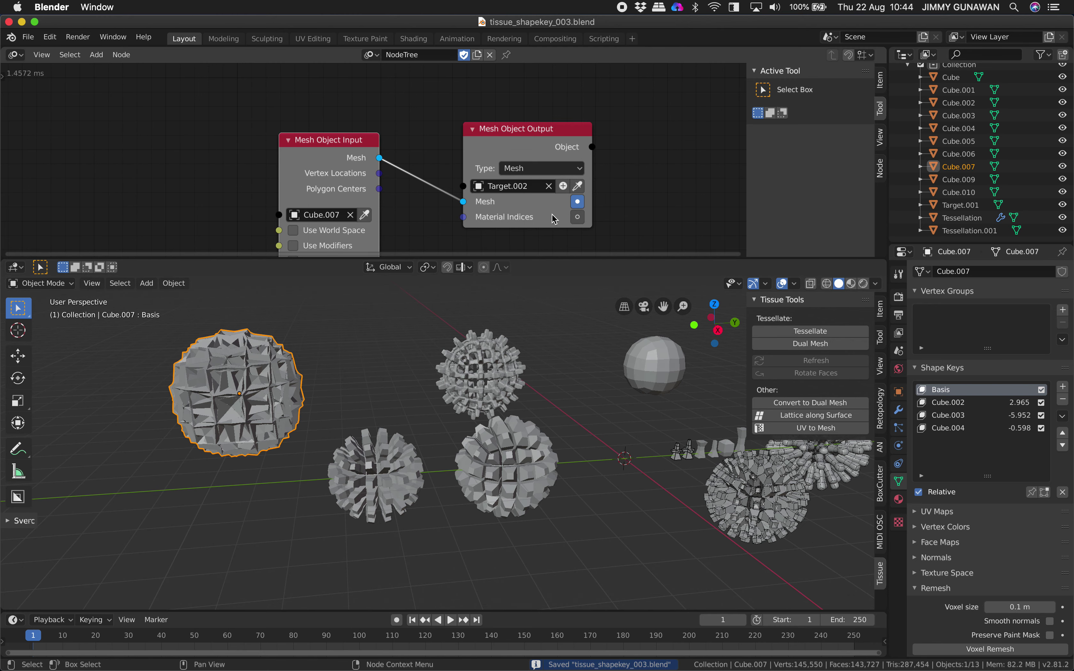
middle_click_drag(426, 382, 441, 387)
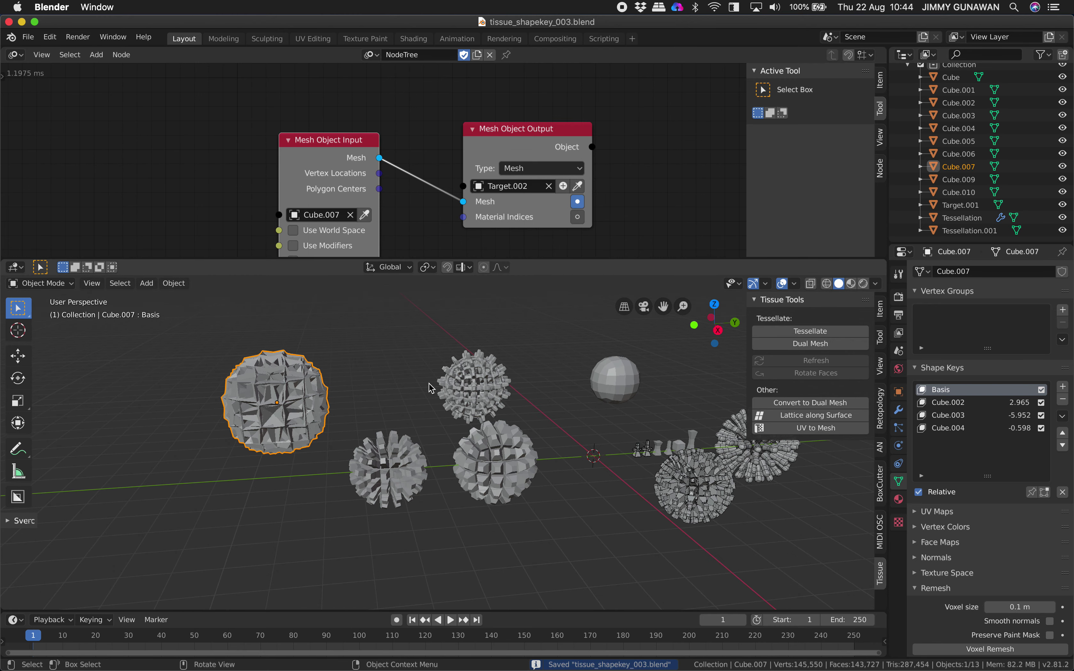
left_click(332, 382)
left_click(304, 392)
key("g")
left_click(226, 392)
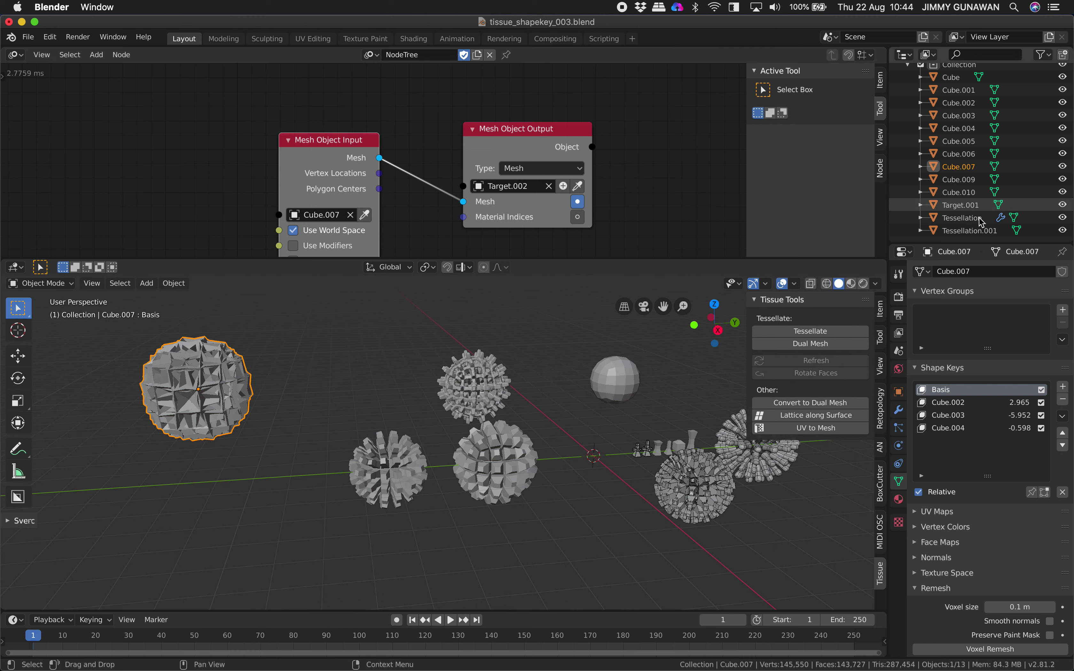
Replace the missing object in the Mesh Object Output node with a newly created target object and select it
scroll(973, 172, "up", 2)
scroll(973, 171, "down", 2)
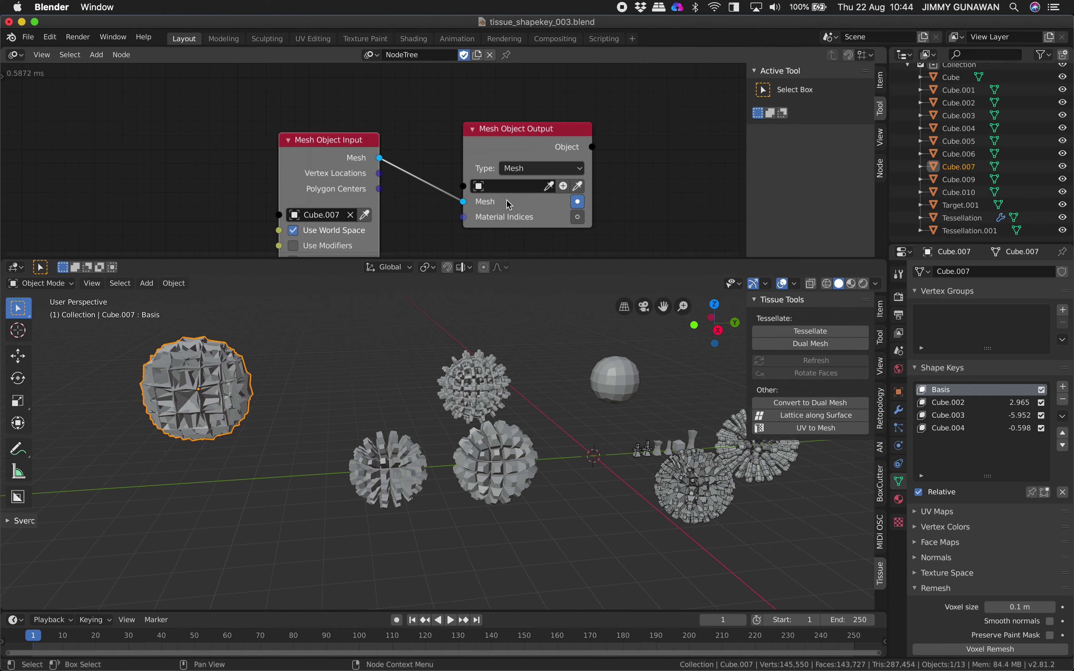
left_click(563, 186)
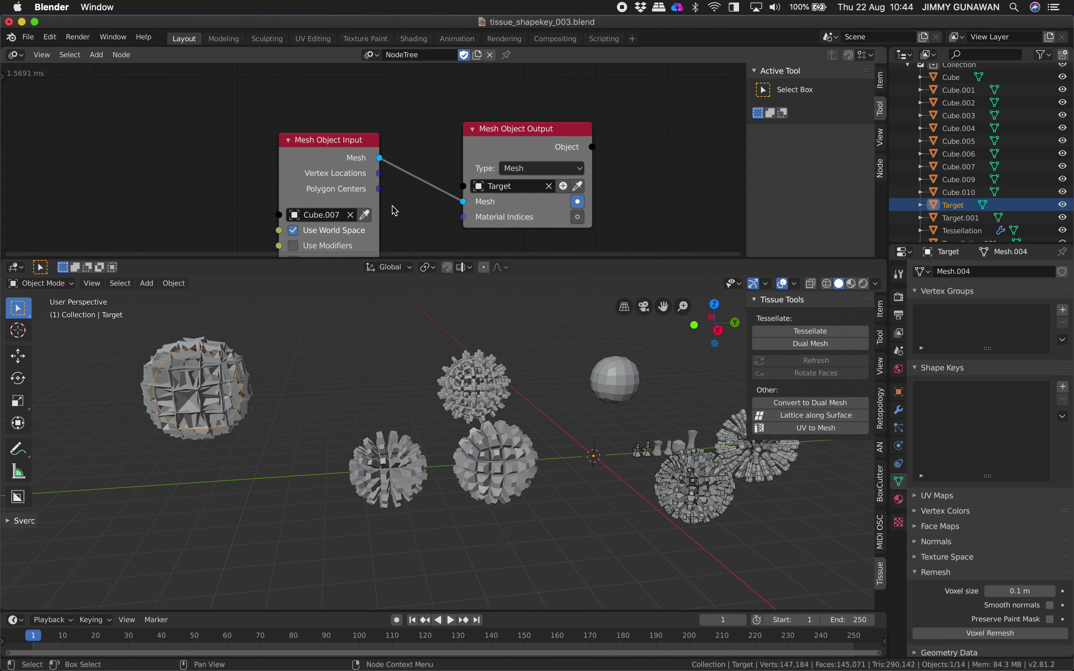
scroll(336, 228, "down", 3)
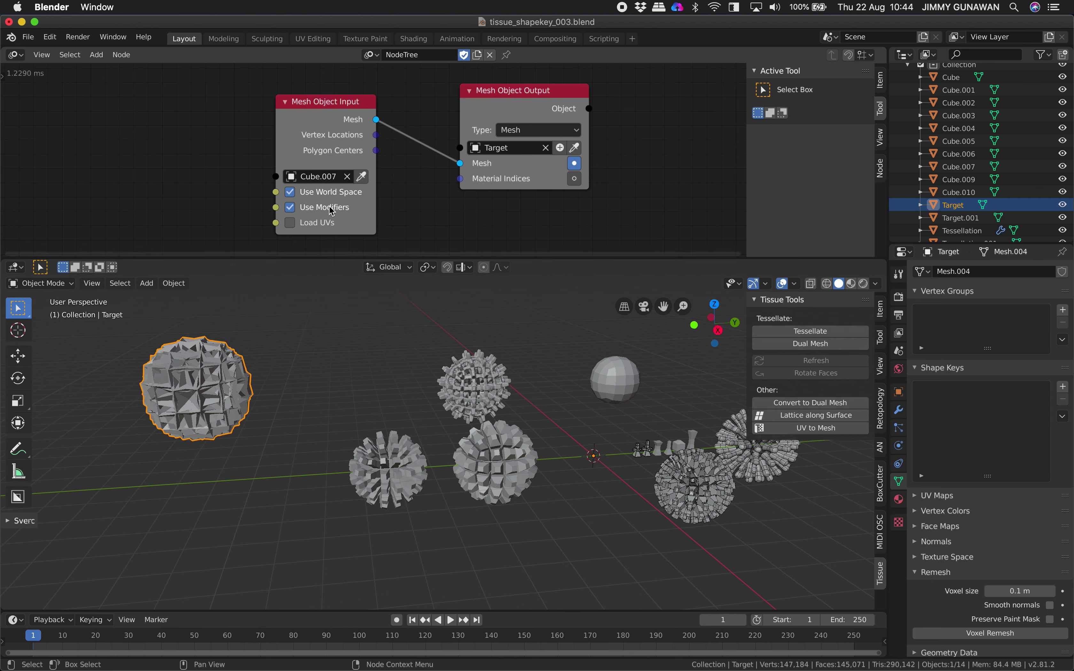
Enable Use Modifiers and turn off Use World Space on the Mesh Object Input node, and select Cube.007
left_click(329, 207)
left_click(332, 193)
left_click(333, 207)
left_click(333, 207)
left_click(333, 208)
left_click(333, 208)
left_click(336, 212)
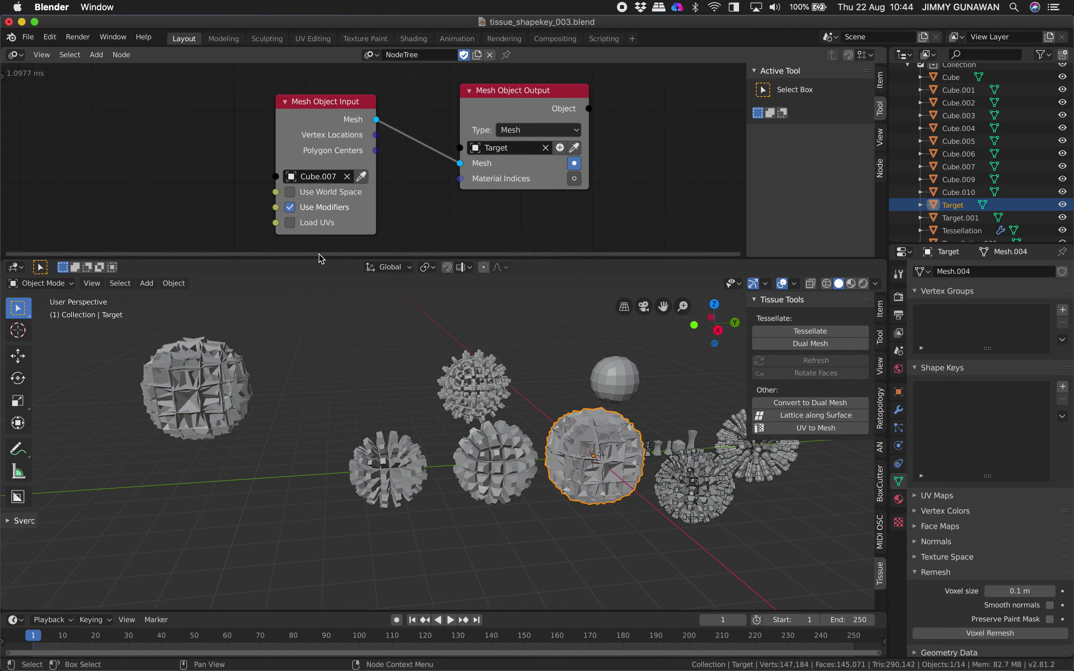
left_click(257, 363)
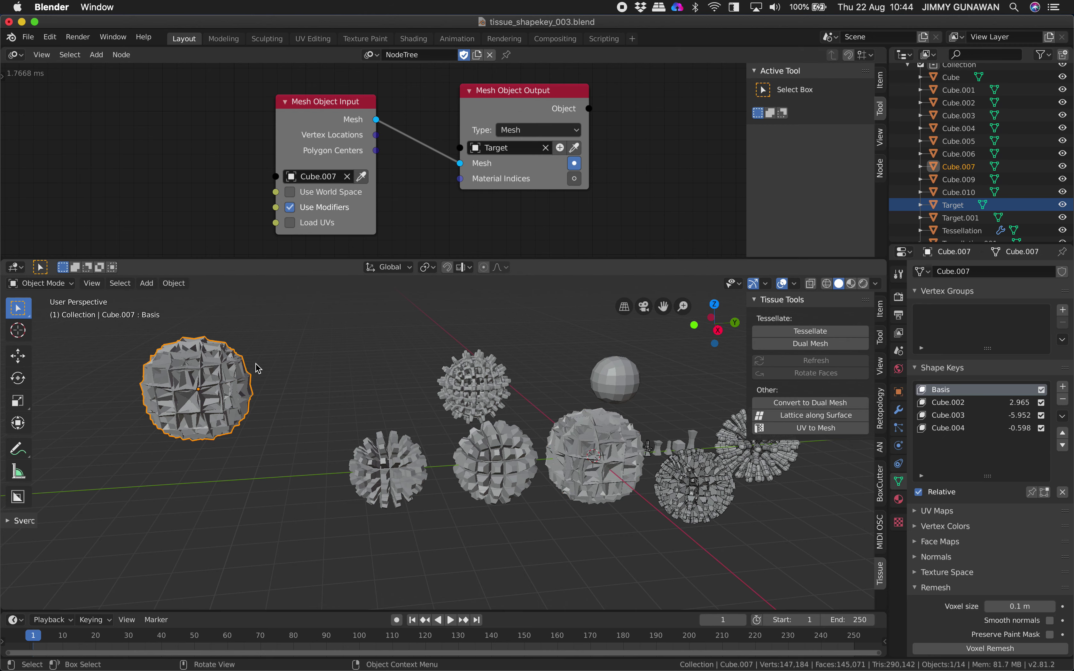
Save the file and move the Target sphere clear of the other spheres, above and behind the small plain sphere
left_click(898, 411)
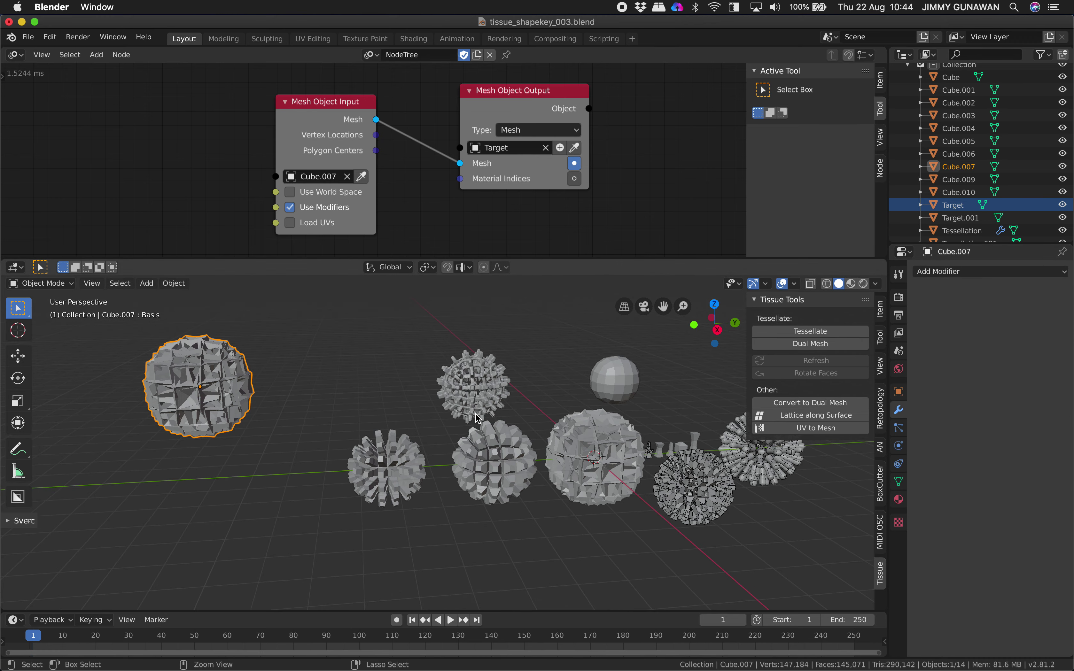
key("super+s")
left_click(571, 447)
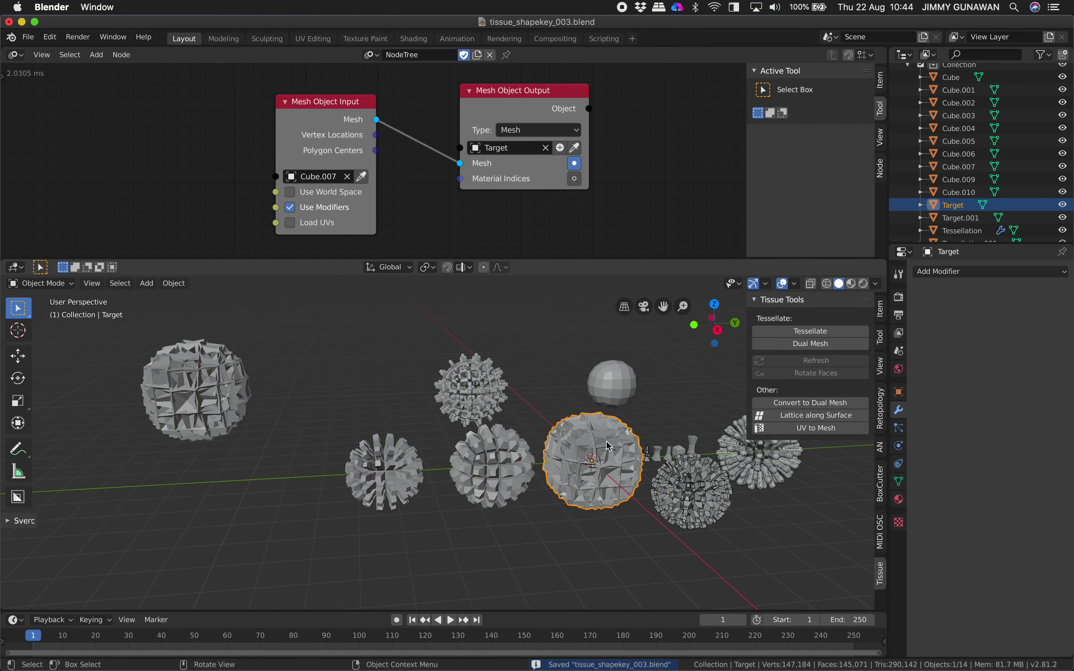
middle_click_drag(611, 443, 534, 469, "shift")
key("g")
left_click(505, 318)
middle_click_drag(515, 380, 496, 451, "shift")
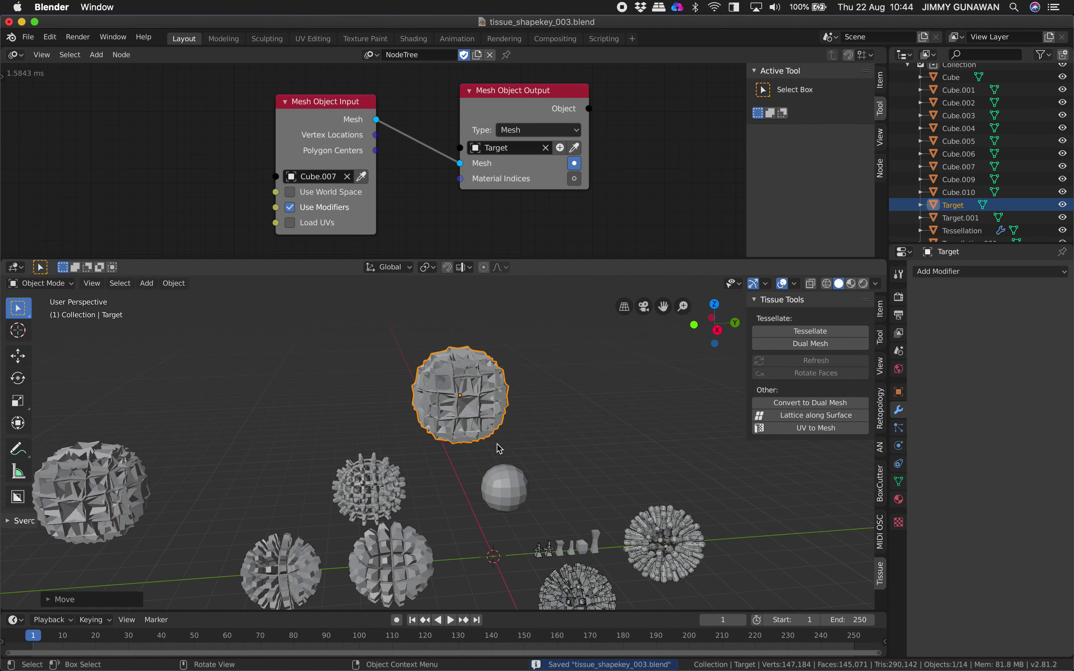
scroll(497, 451, "up", 3)
key("g")
left_click(489, 458)
scroll(489, 458, "down", 4)
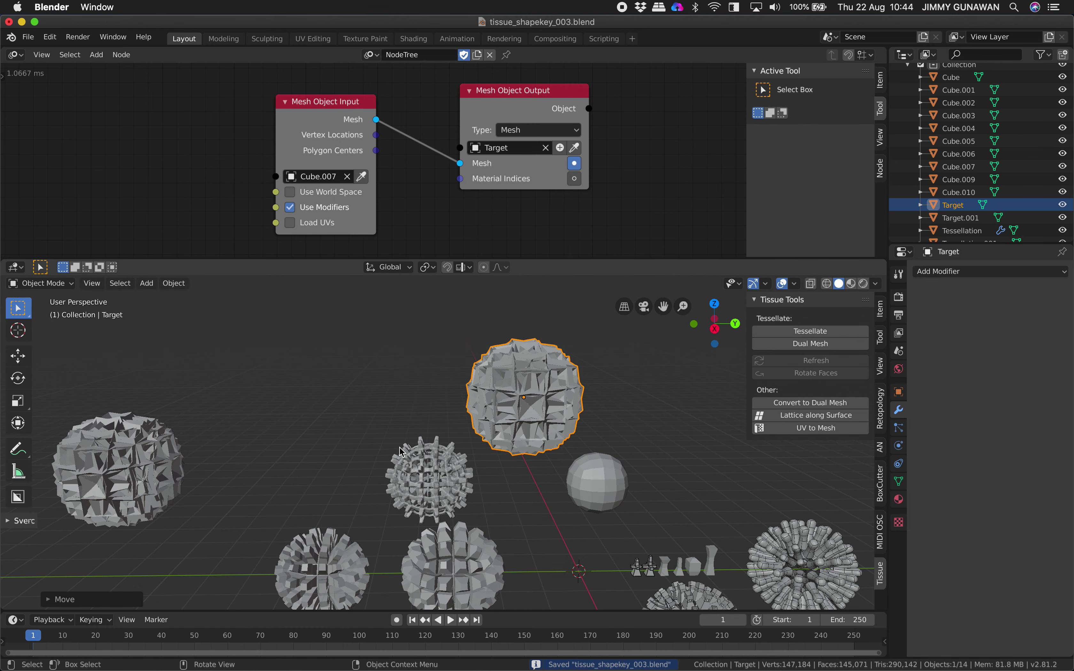
Move the Mesh Object Input node closer to the Mesh Object Output node and save the file with the Target sphere selected
left_click_drag(319, 134, 387, 118)
left_click(632, 379)
left_click(550, 365)
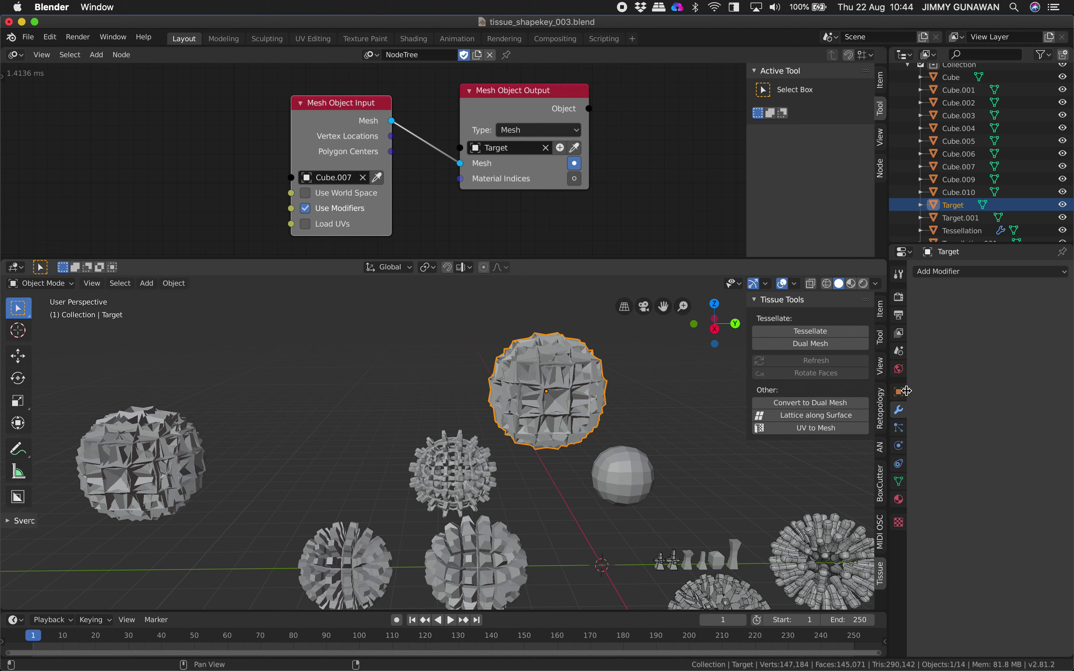
left_click(899, 481)
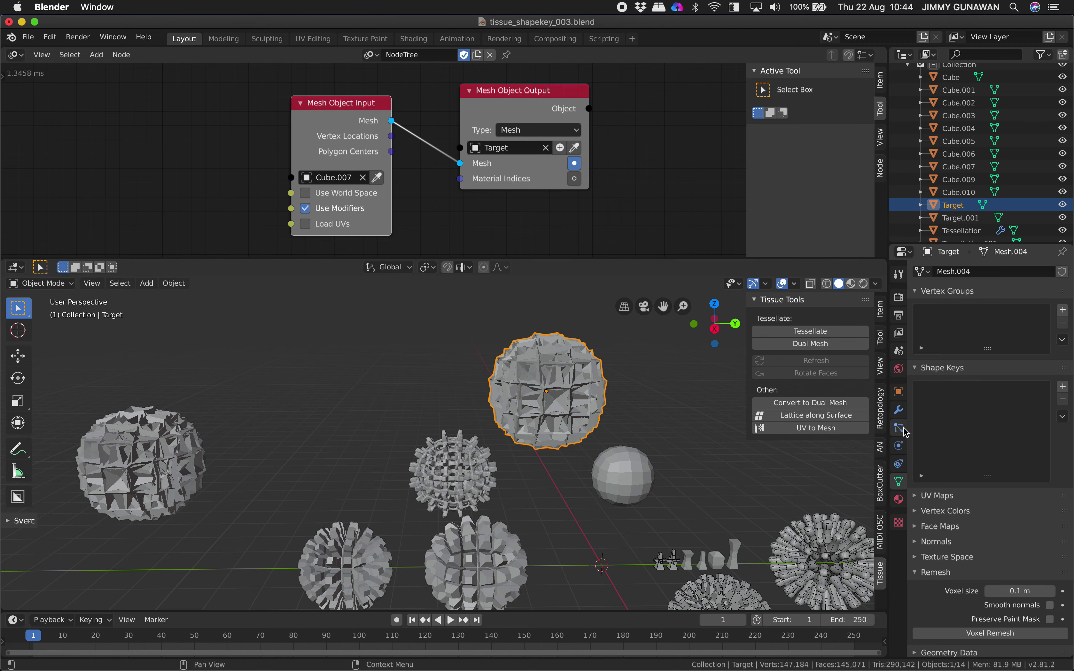
left_click(899, 409)
key("ctrl+s")
key("KP_Decimal")
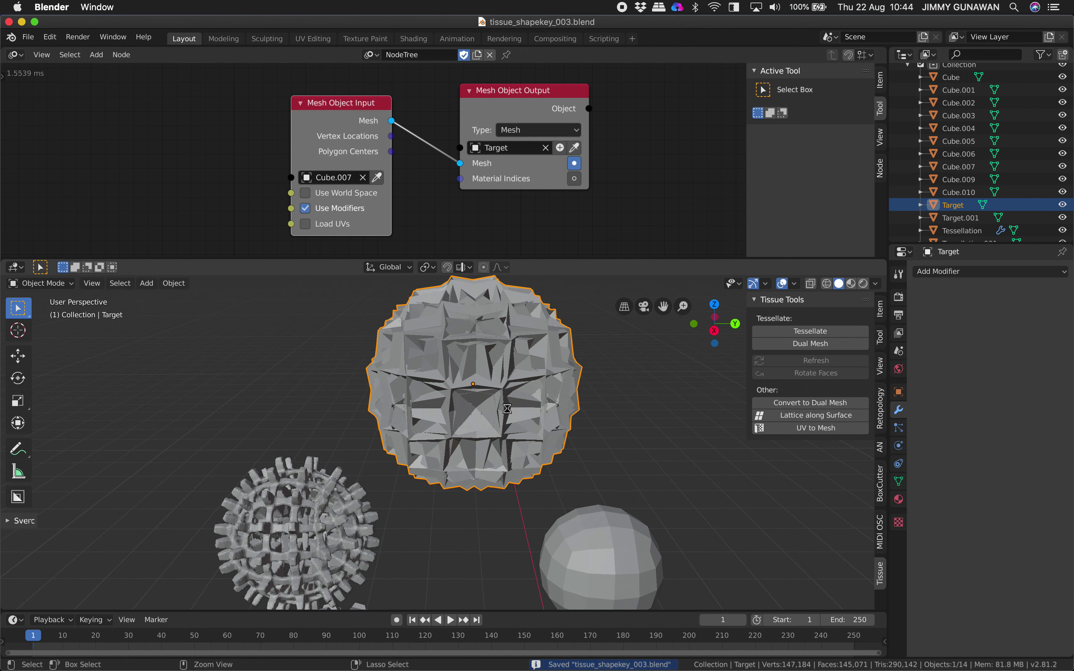
Enlarge the 3D viewport by shrinking the node editor, and save the file again
middle_click_drag(528, 410, 547, 409)
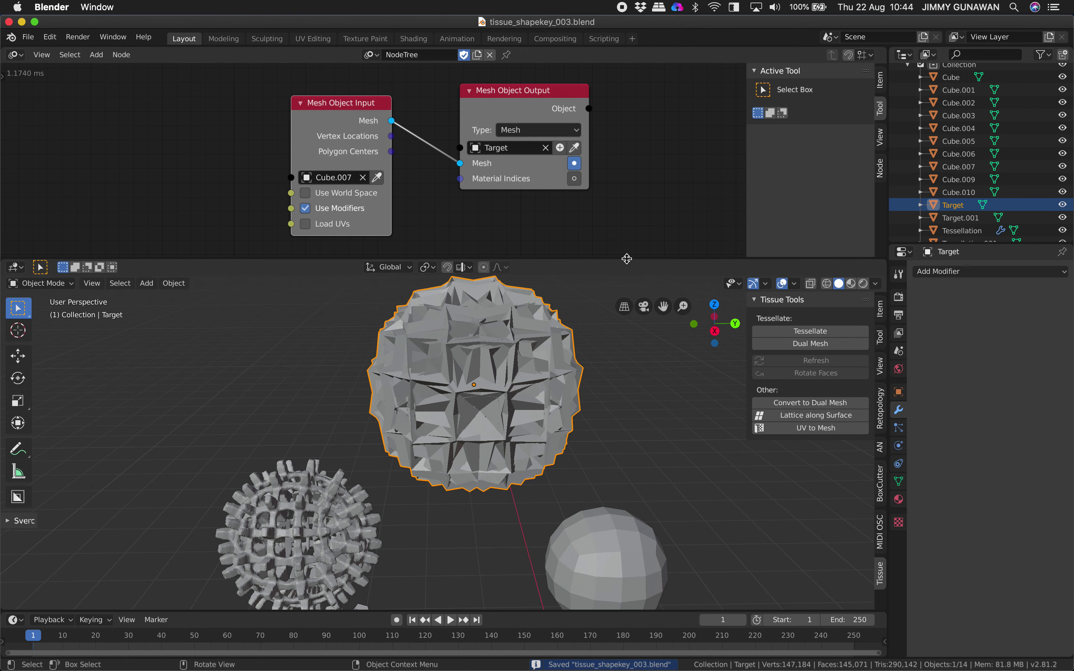
left_click_drag(627, 261, 590, 235)
scroll(529, 320, "left", 1)
scroll(503, 353, "down", 2)
scroll(440, 368, "up", 2)
key("ctrl+s")
Duplicate the Target sphere and place the copy beside the original, above the spiky openwork sphere
middle_click_drag(484, 349, 484, 381, "shift")
key("shift+d")
left_click(253, 358)
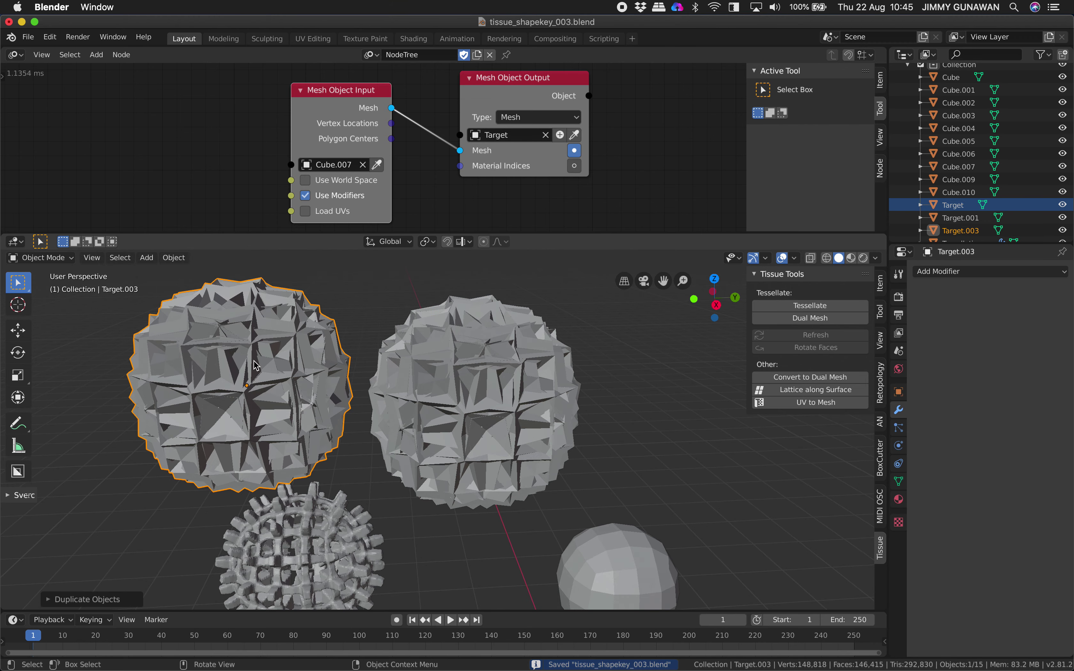
middle_click_drag(253, 358, 326, 357, "shift")
Add a Wireframe modifier with a thickness of 0.106 m to the duplicated sphere and deselect everything
left_click(986, 271)
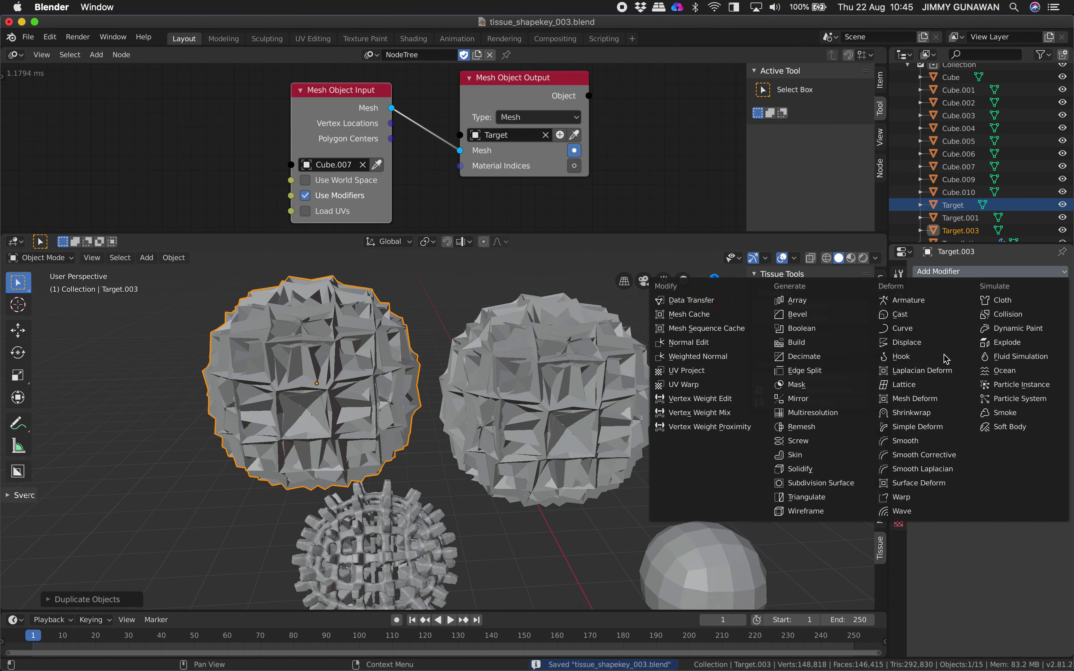
left_click(832, 511)
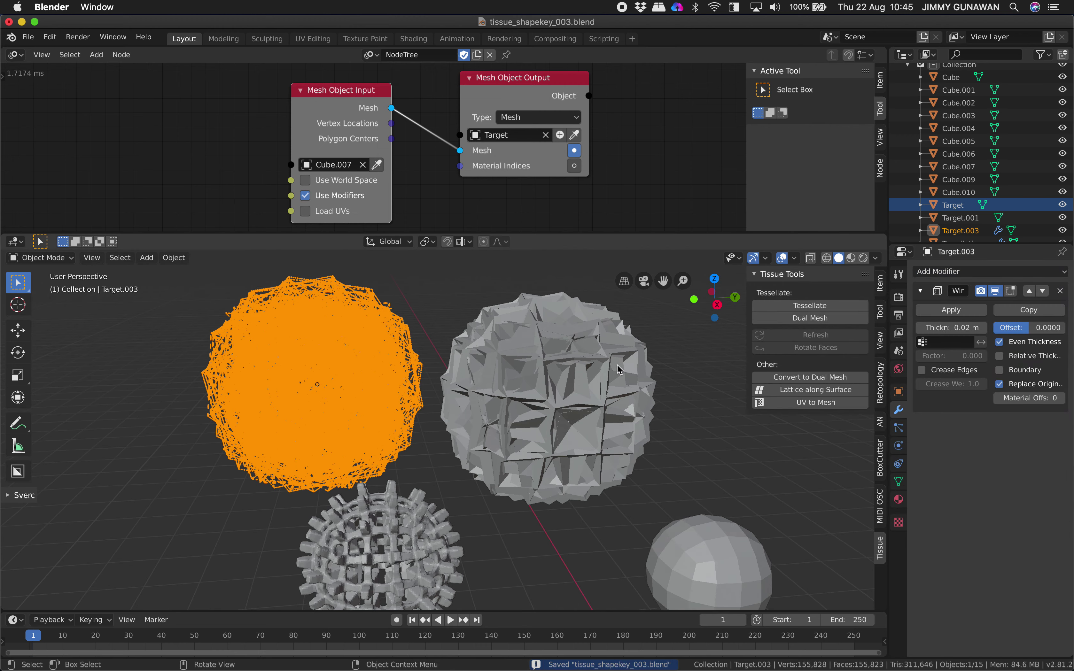
left_click_drag(950, 328, 985, 327)
key("alt+a")
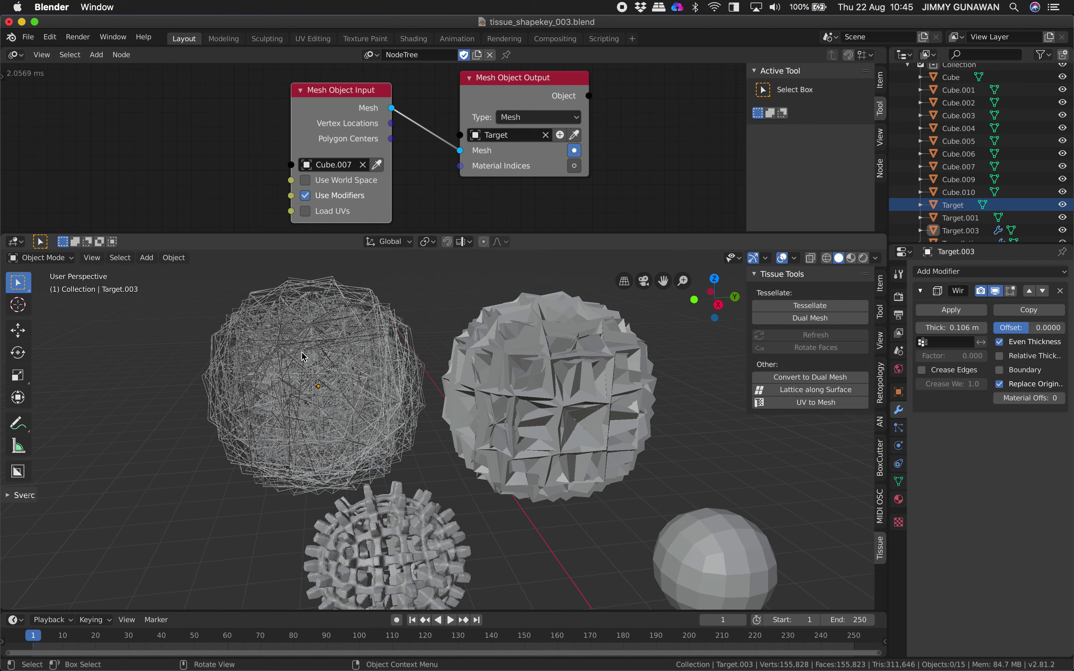